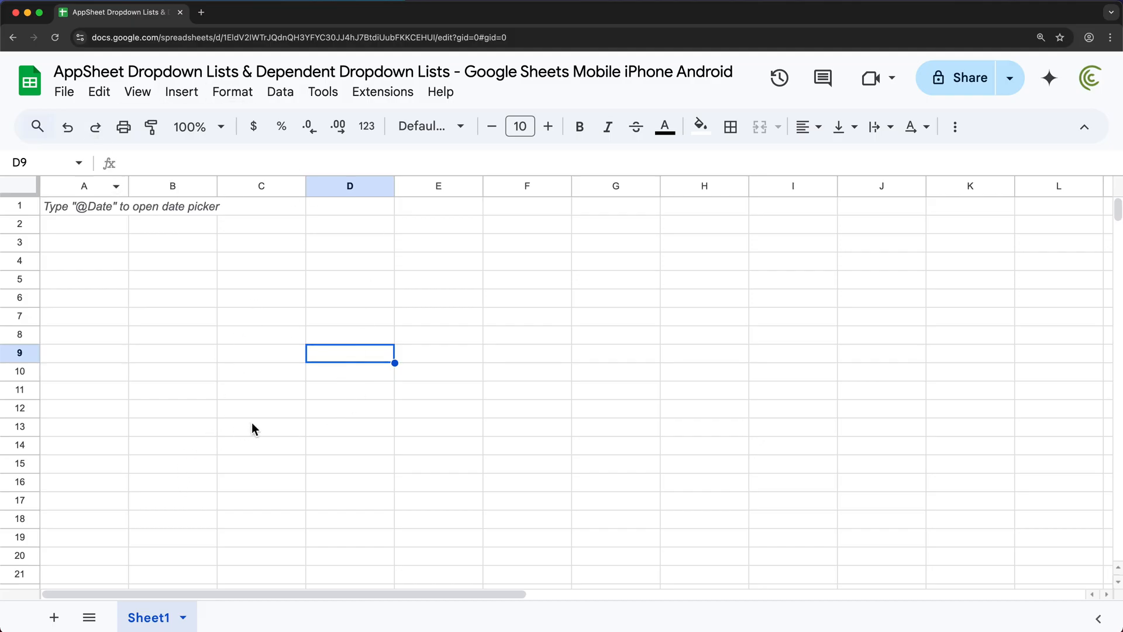
Rename the sheet Sheet1 as Customers
{"action": "double_click", "coordinate": [156, 616]}
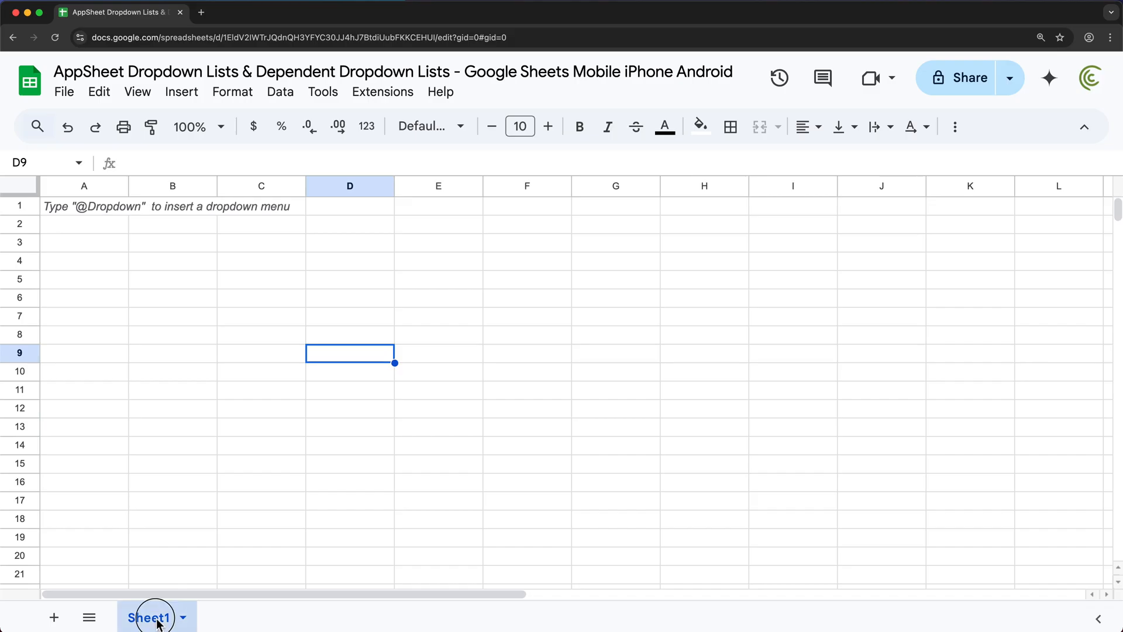
{"action": "type", "text": "Customers"}
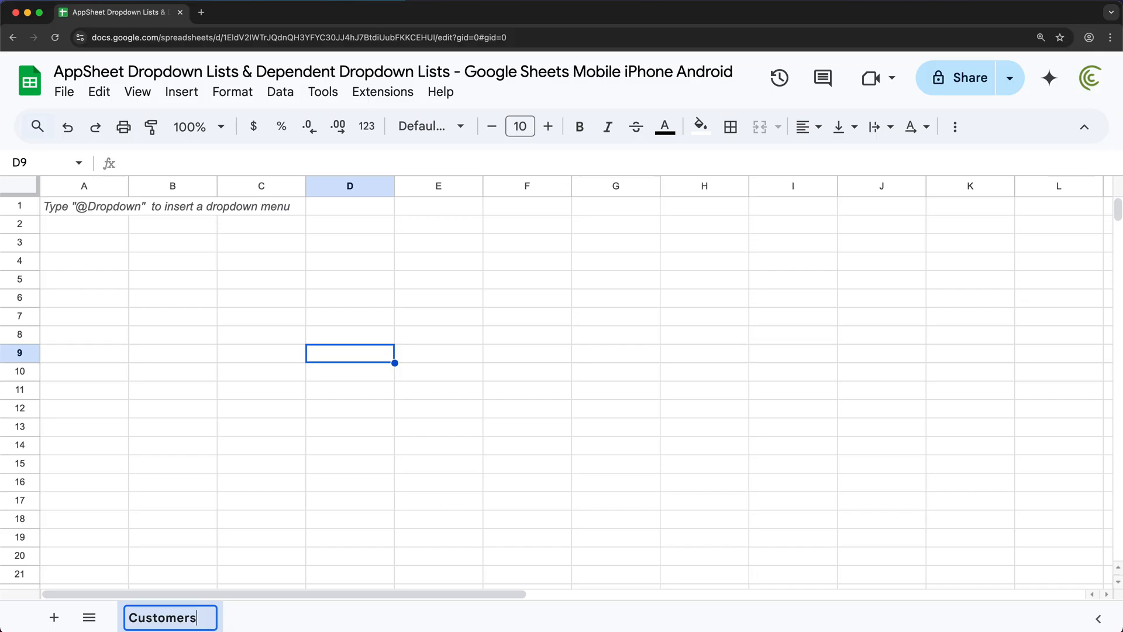
{"action": "key", "text": "Return"}
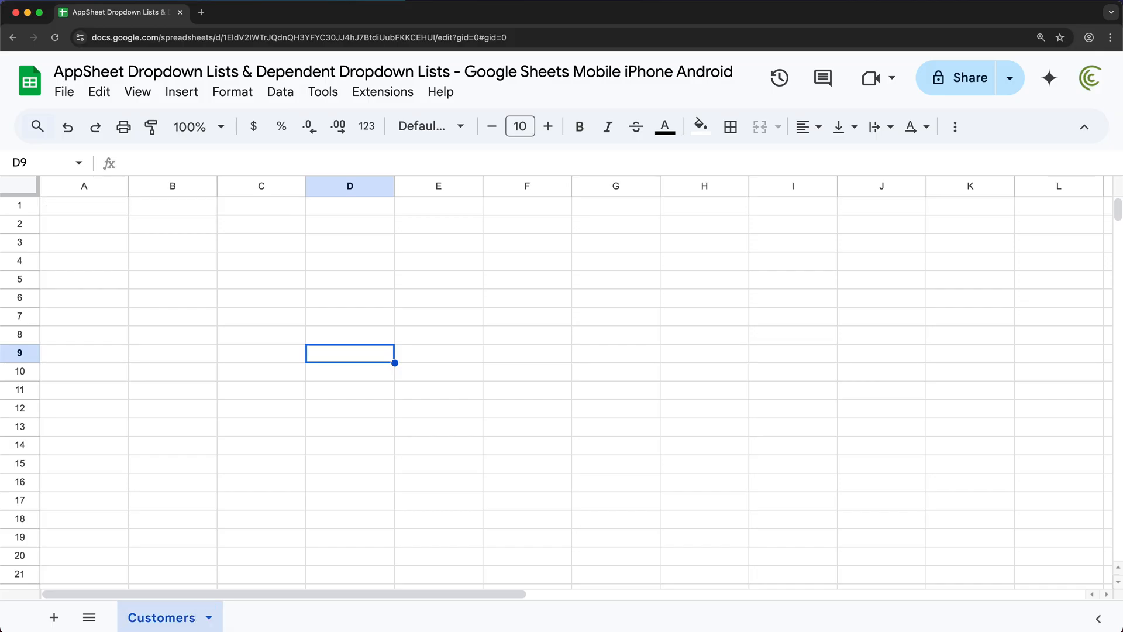
Enter the column headers ID, Name, Country and Date in cells A1 to D1
{"action": "left_click", "coordinate": [93, 208]}
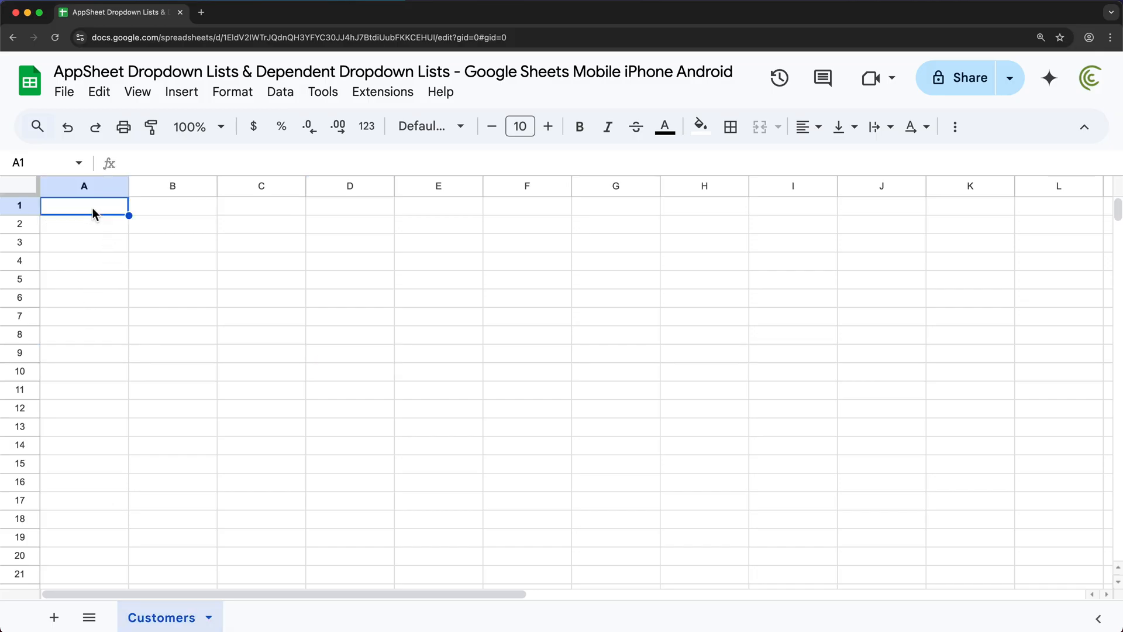
{"action": "type", "text": "ID"}
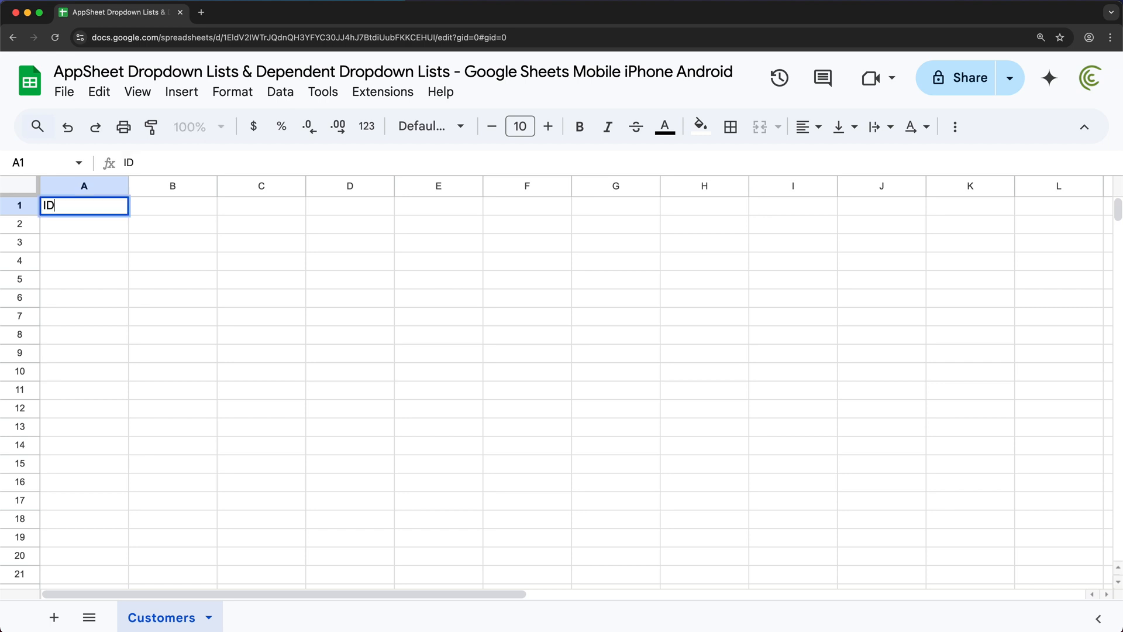
{"action": "key", "text": "Tab"}
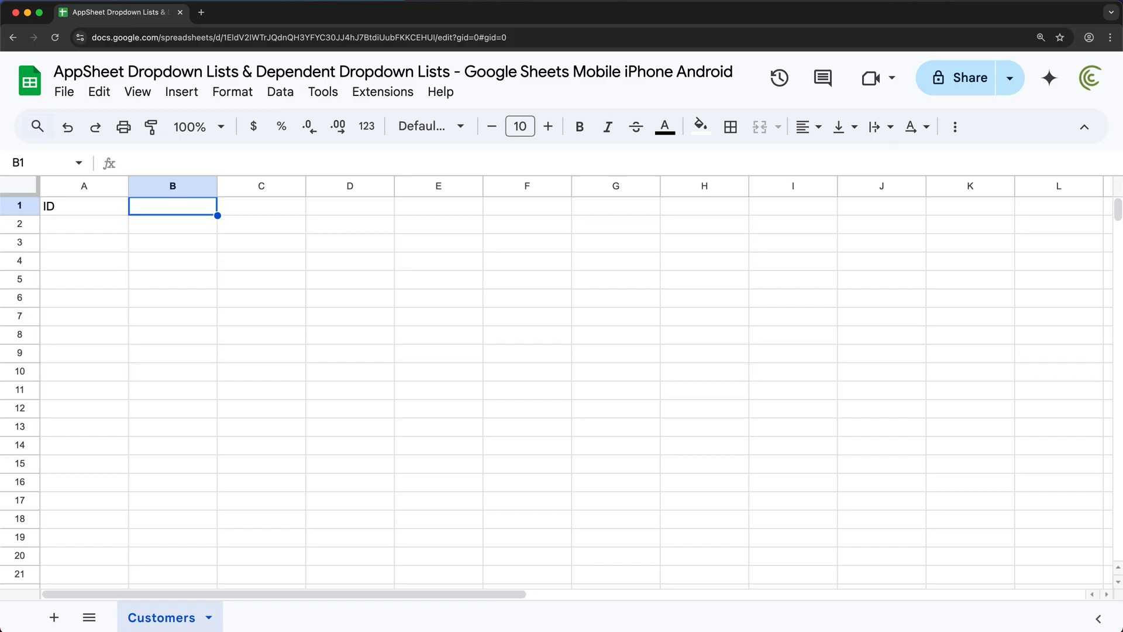
{"action": "type", "text": "Name"}
{"action": "key", "text": "Tab"}
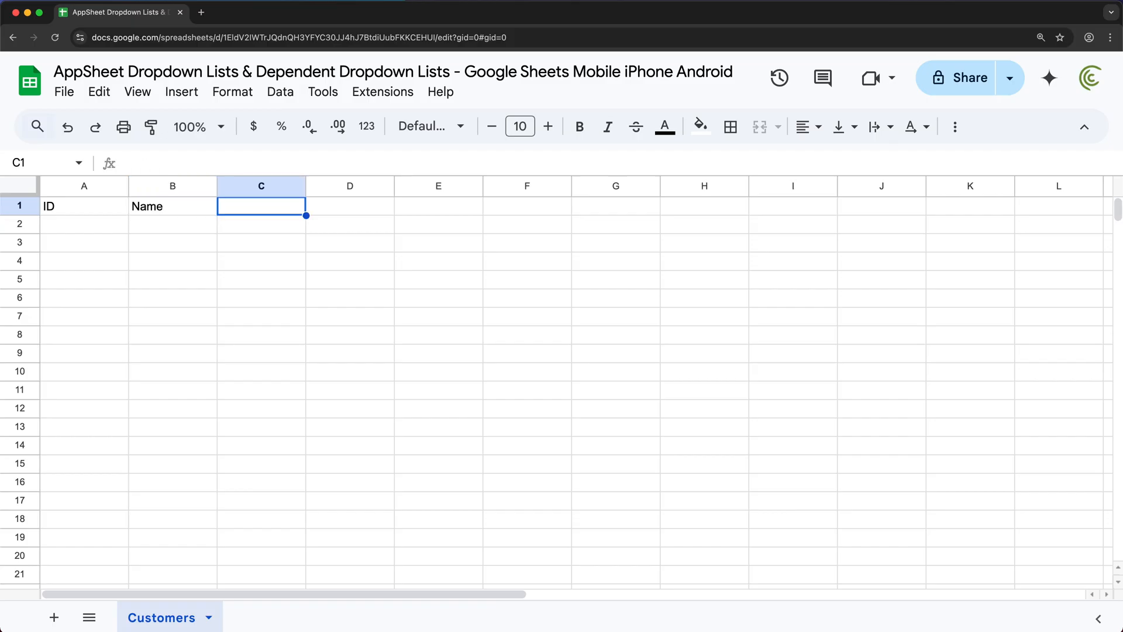
{"action": "type", "text": "Country"}
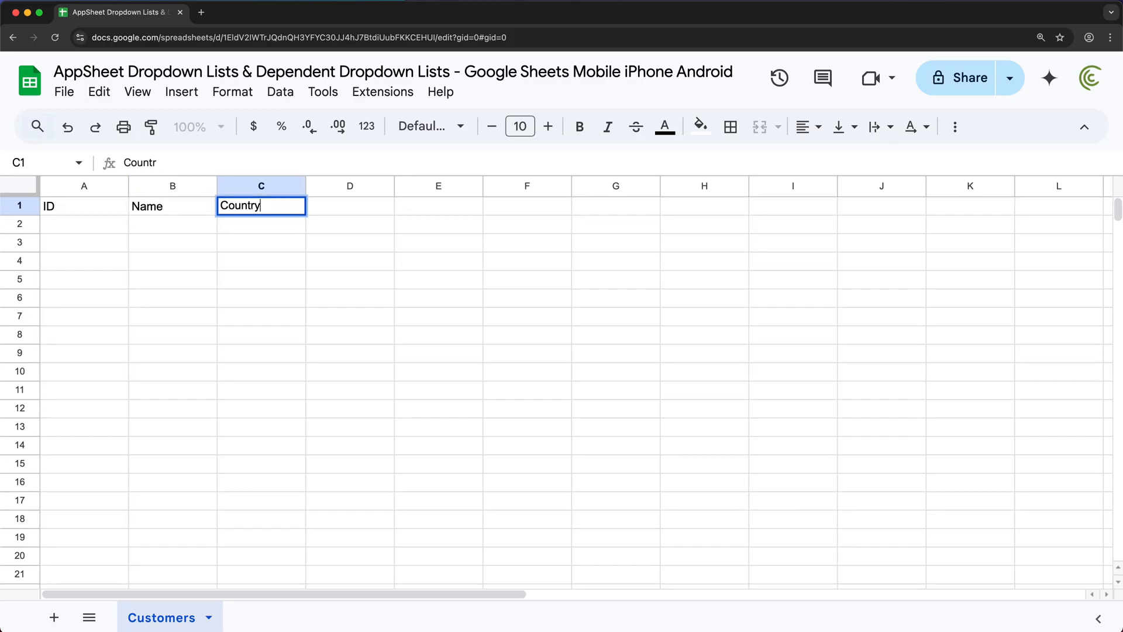
{"action": "key", "text": "Tab"}
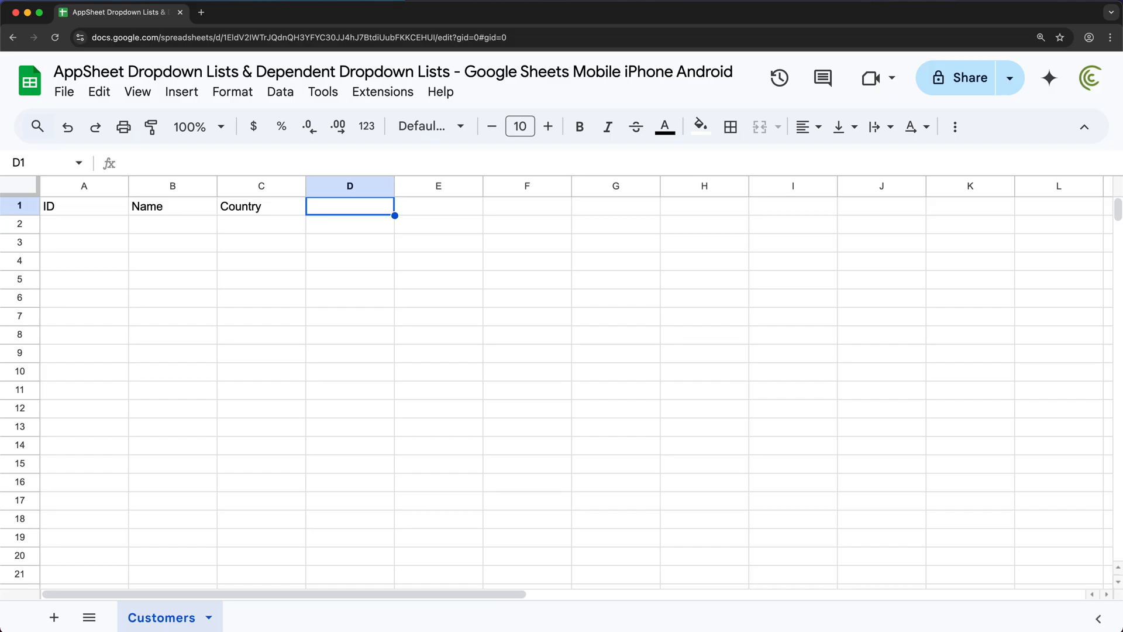
{"action": "type", "text": "Date"}
{"action": "key", "text": "Return"}
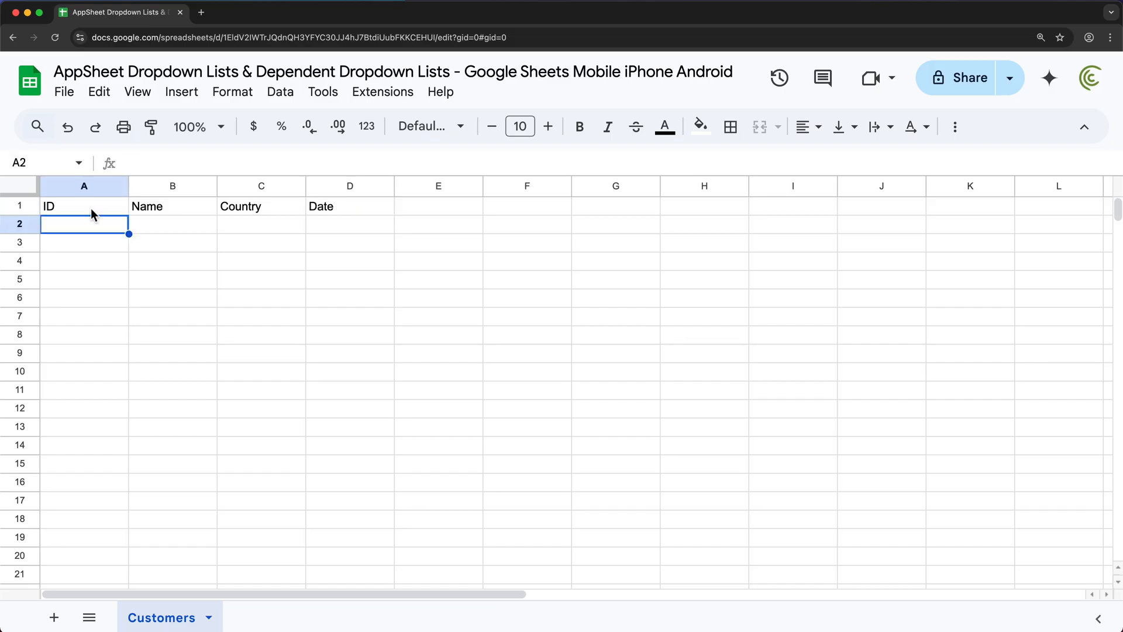
Make the header row A1:D1 bold
{"action": "left_click_drag", "start_coordinate": [94, 209], "coordinate": [316, 210]}
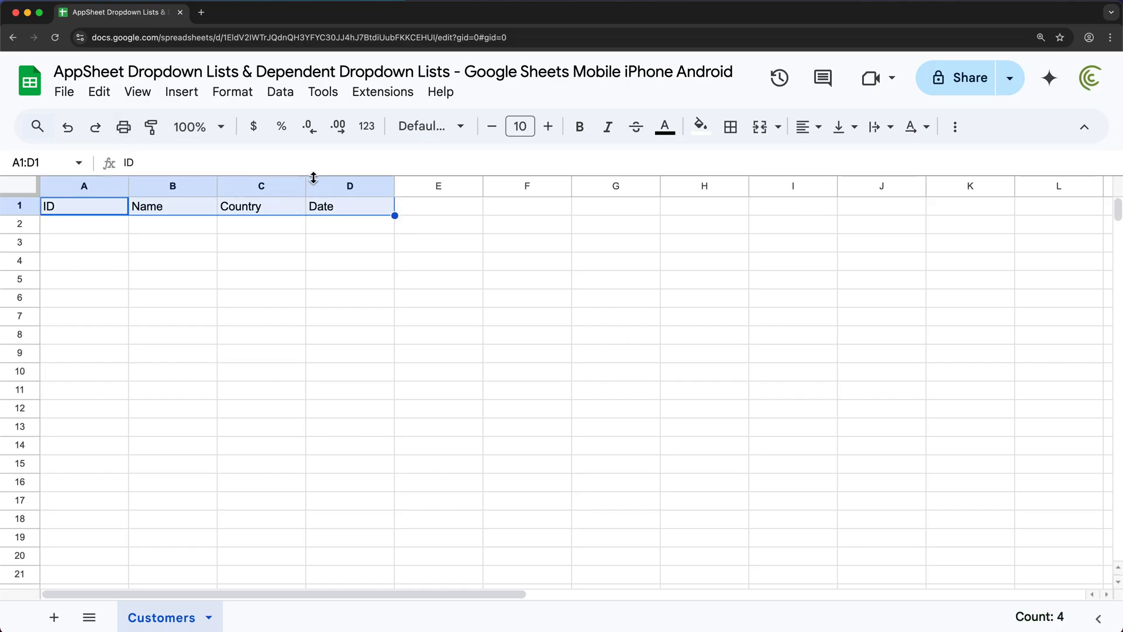
{"action": "left_click", "coordinate": [588, 137]}
{"action": "left_click", "coordinate": [403, 281]}
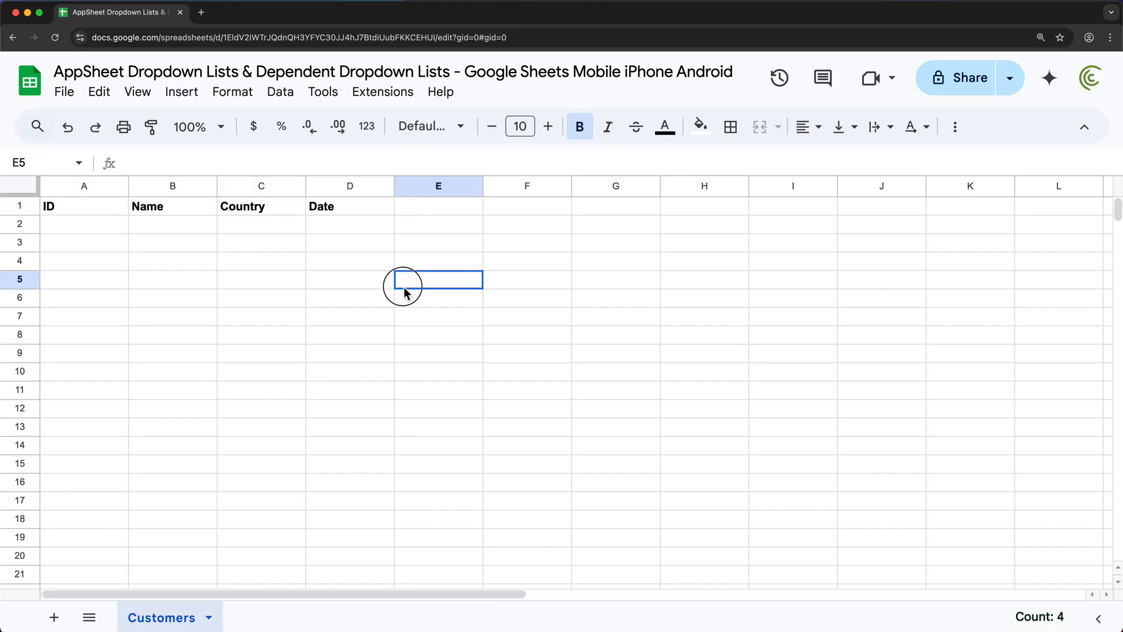
Create an AppSheet app from the Customers spreadsheet
{"action": "left_click", "coordinate": [100, 206]}
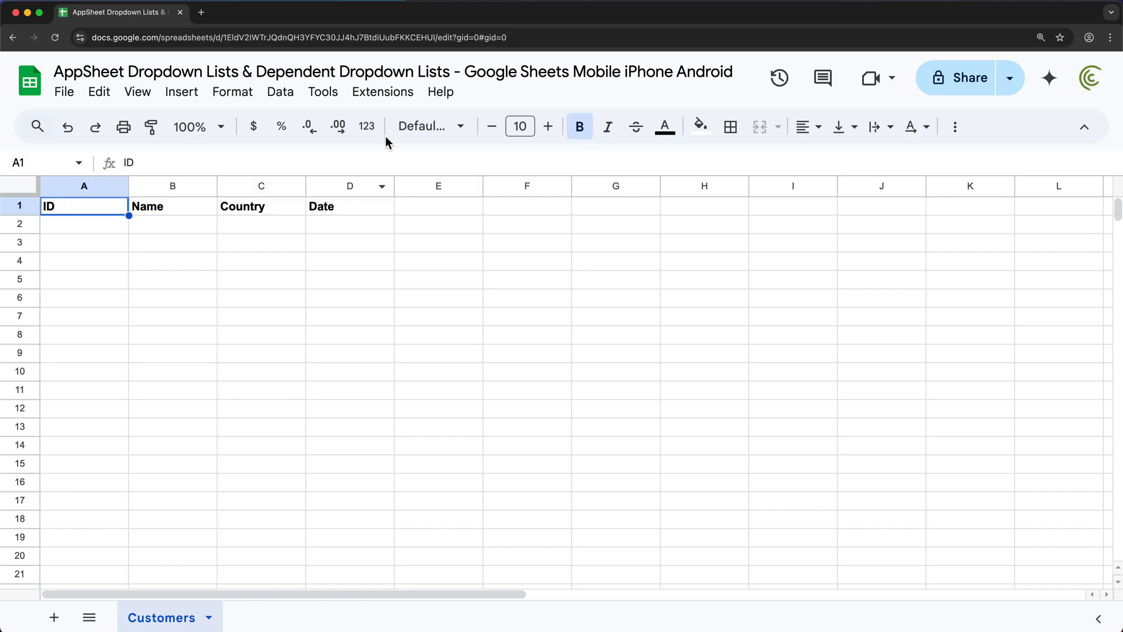
{"action": "left_click", "coordinate": [383, 93]}
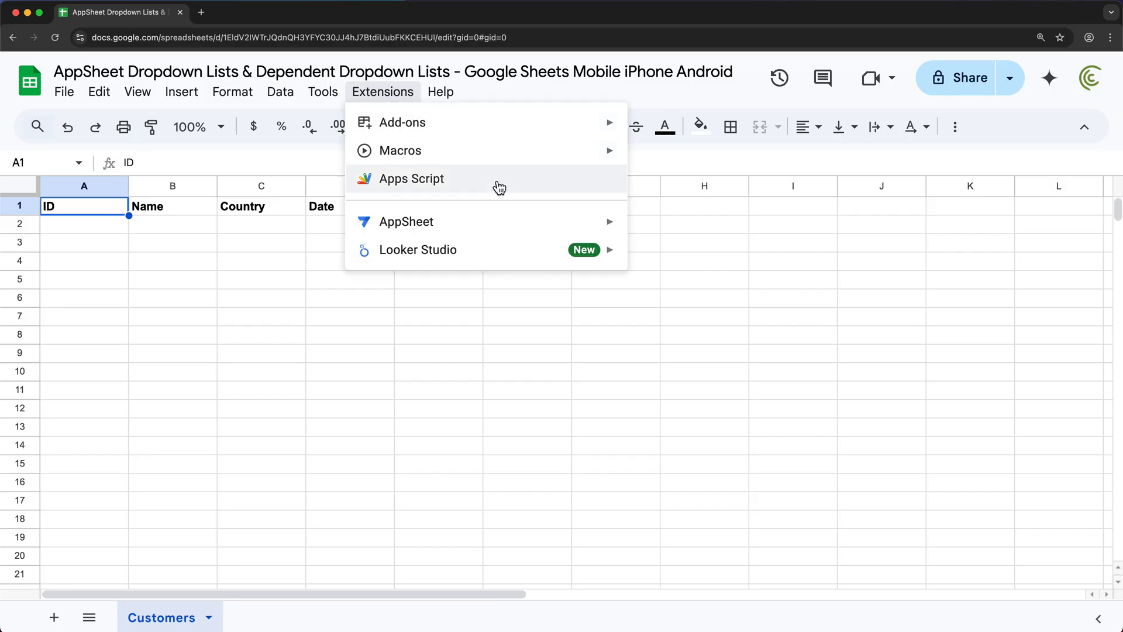
{"action": "mouse_move", "coordinate": [501, 224]}
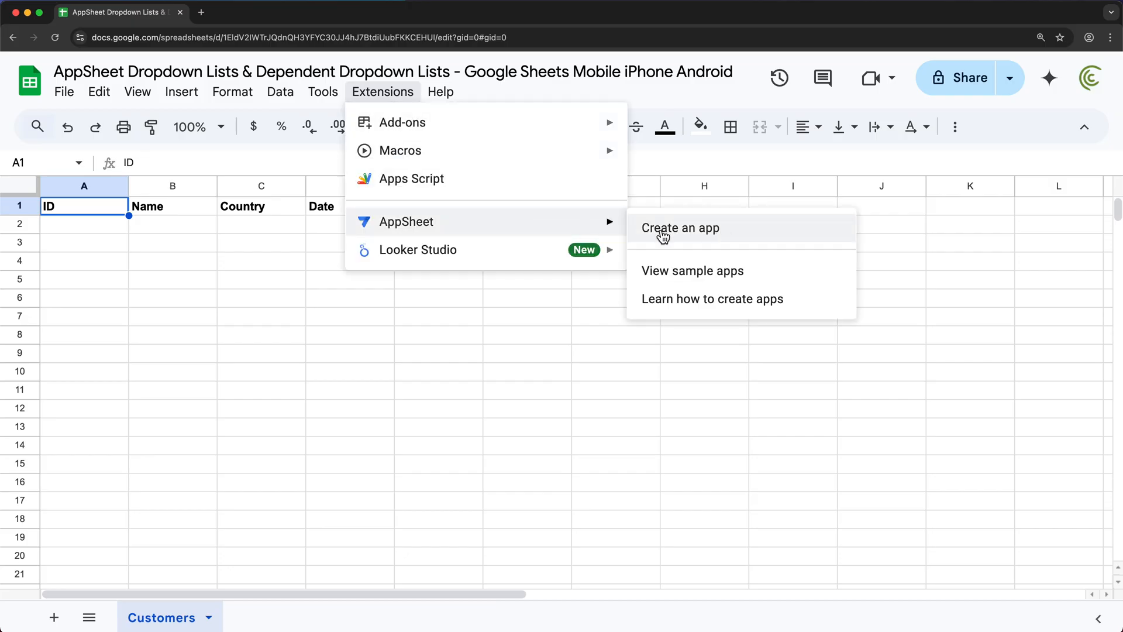
{"action": "left_click", "coordinate": [693, 234]}
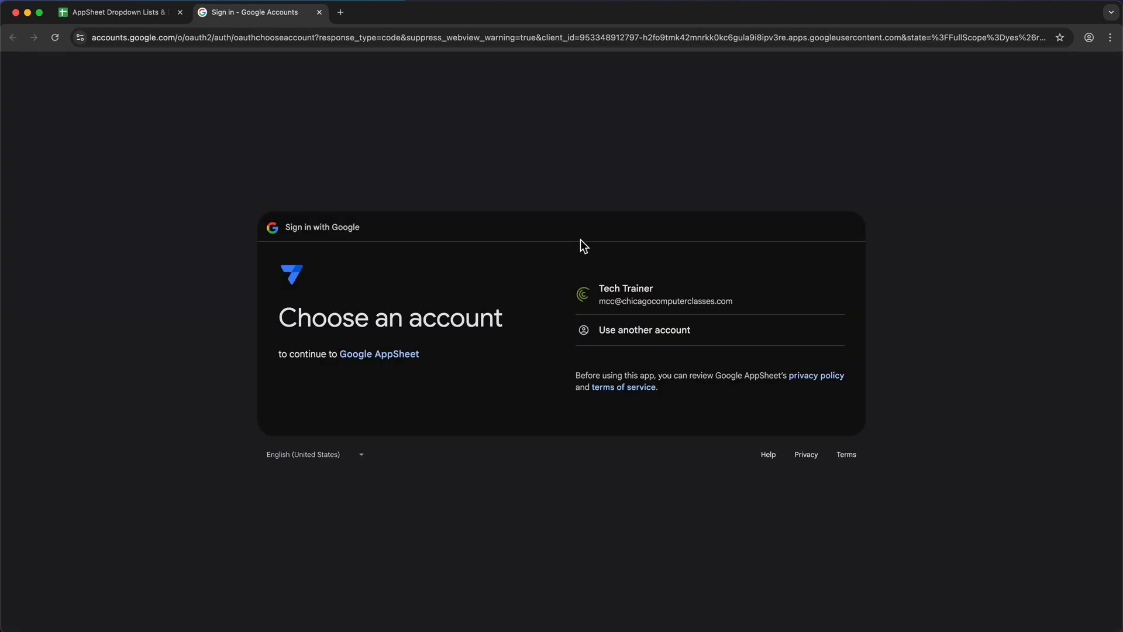
Sign in to Google AppSheet with the existing Google account and allow it access to Drive and Sheets files
{"action": "left_click", "coordinate": [638, 304]}
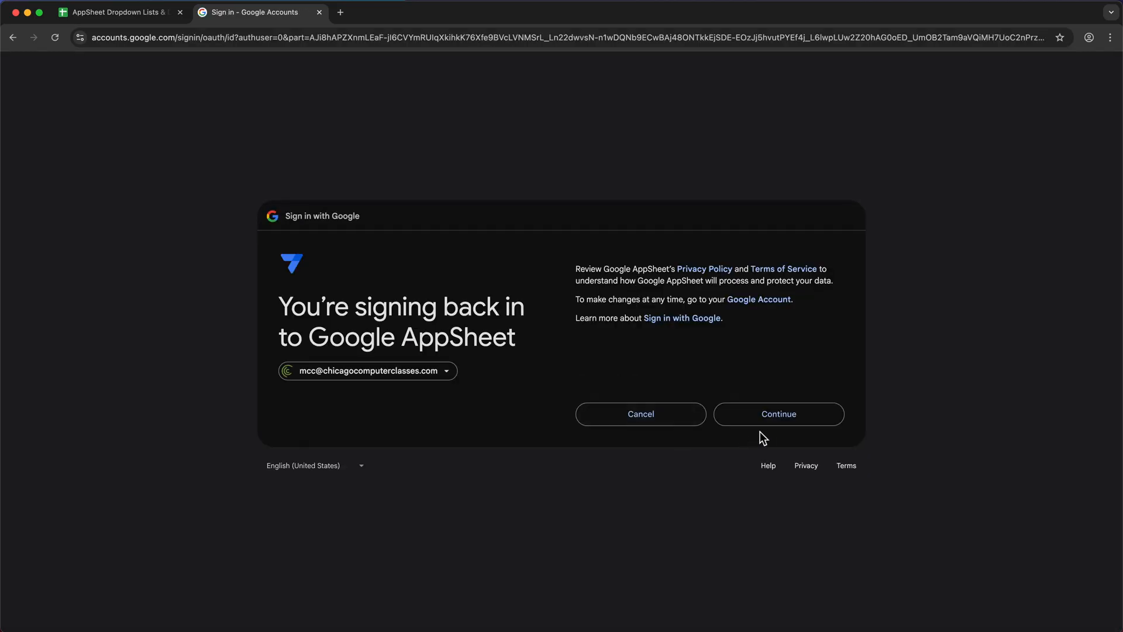
{"action": "left_click", "coordinate": [767, 422]}
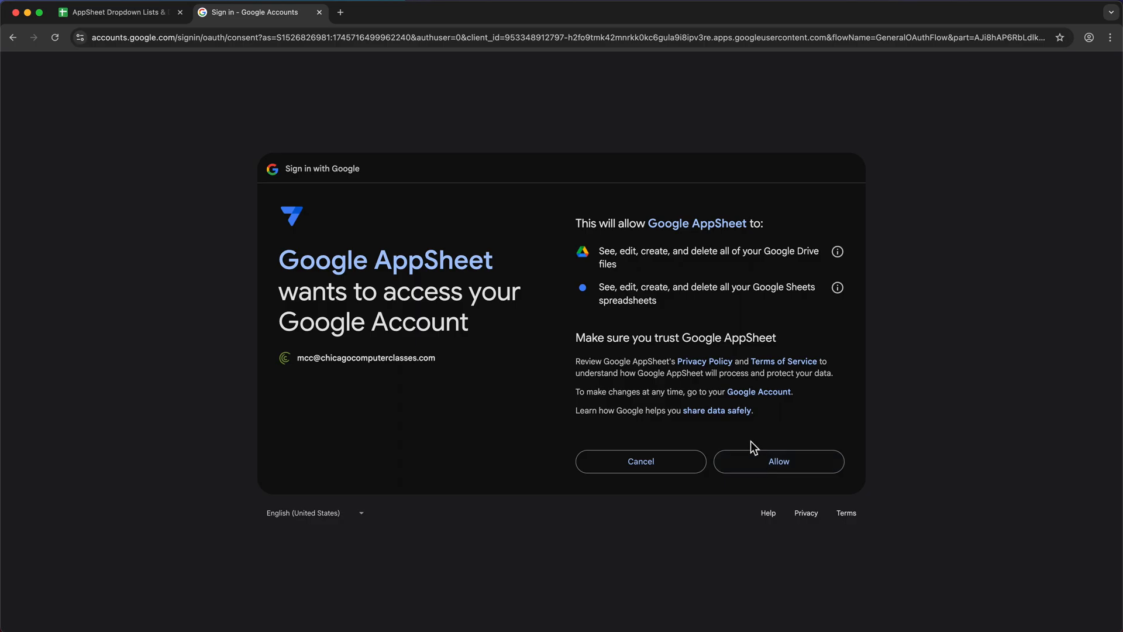
{"action": "left_click", "coordinate": [780, 467]}
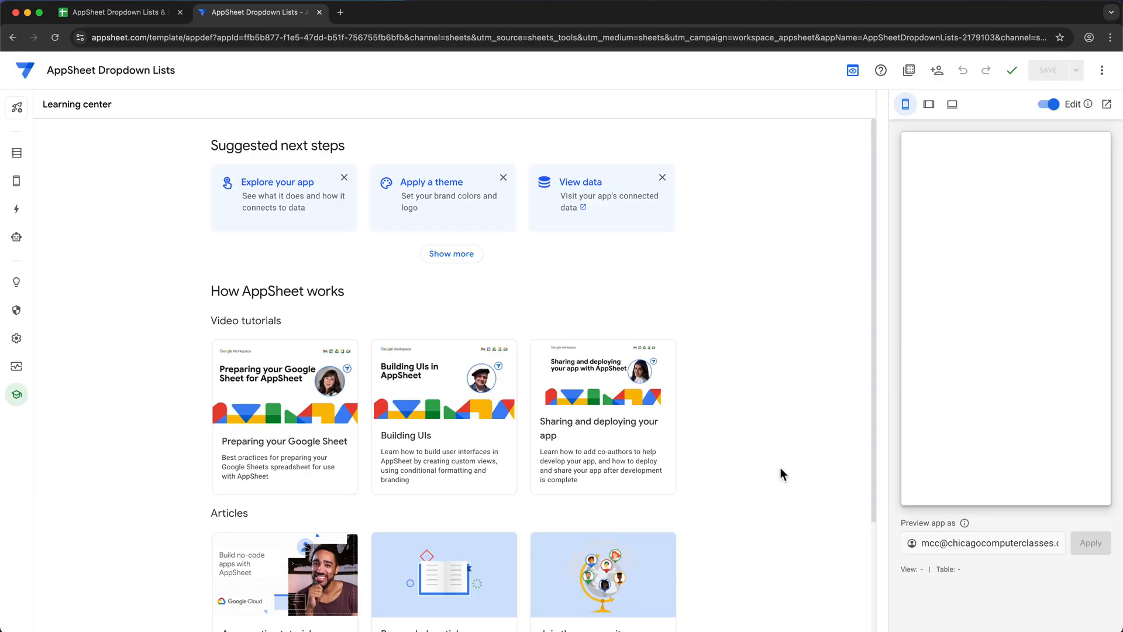
Open the Customers table in the app's data settings, review its initial values and set the Name column's type to Text
{"action": "left_click", "coordinate": [17, 153]}
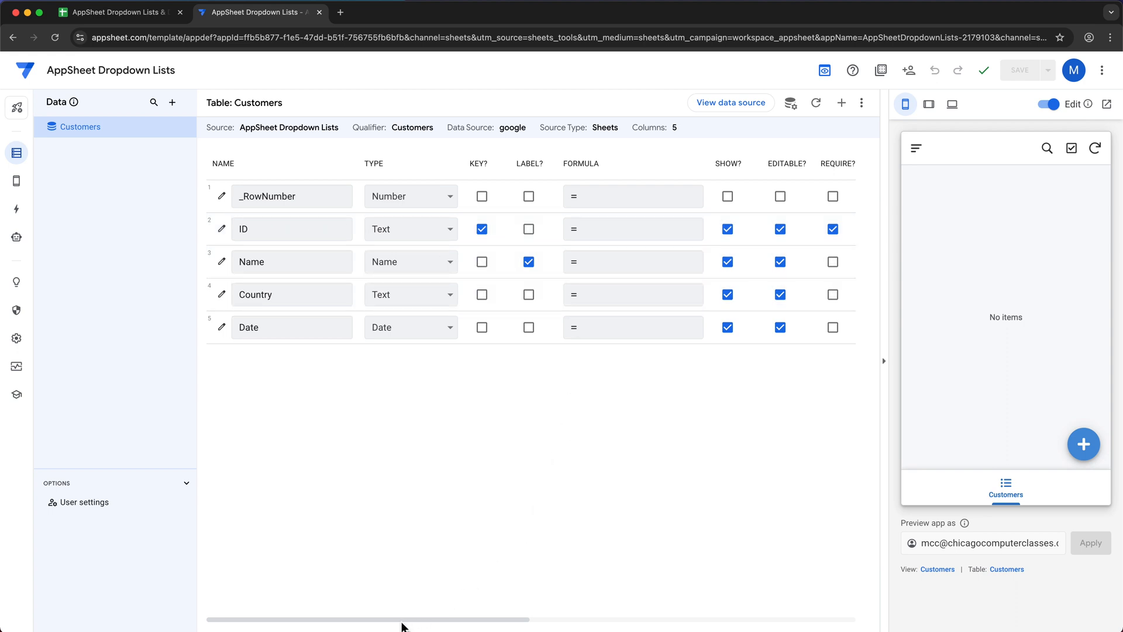
{"action": "left_click_drag", "start_coordinate": [391, 626], "coordinate": [572, 623]}
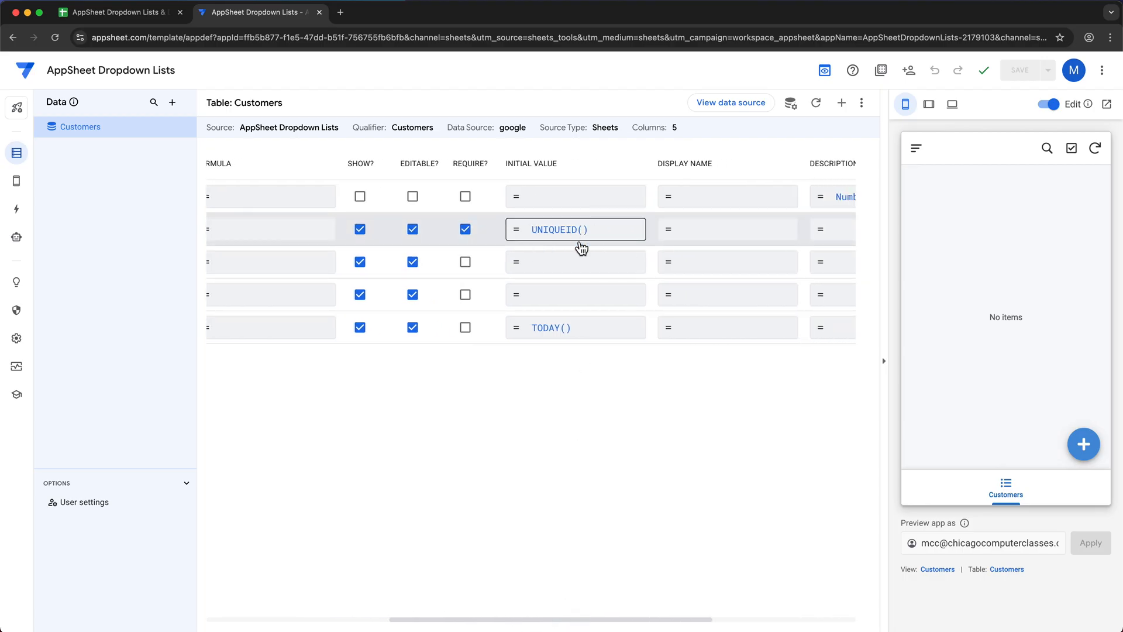
{"action": "left_click_drag", "start_coordinate": [551, 621], "coordinate": [351, 625]}
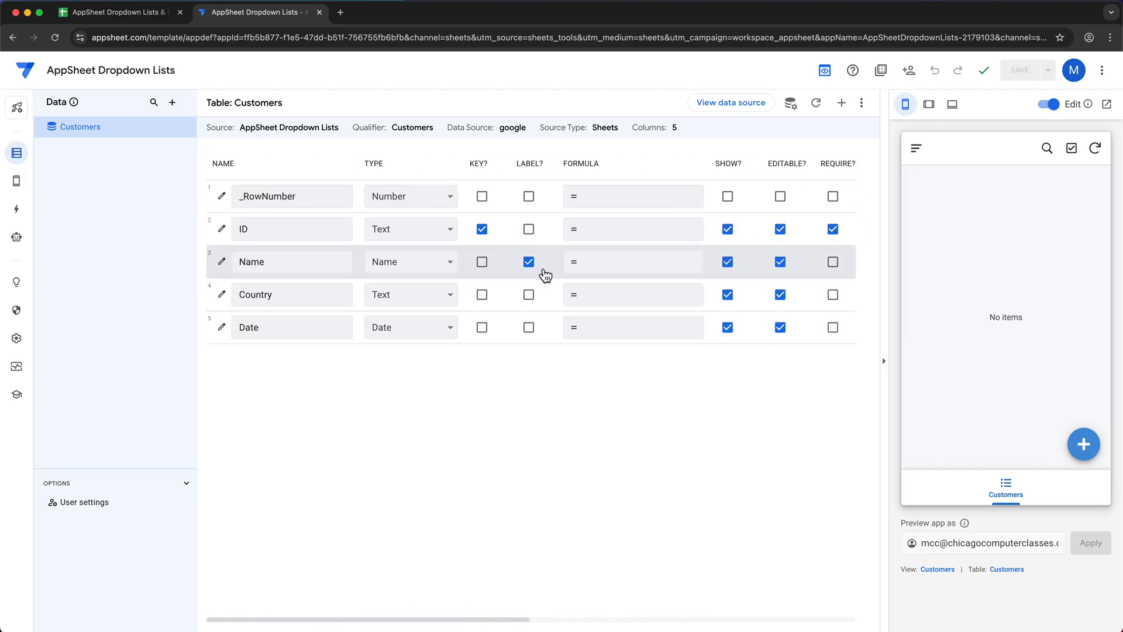
{"action": "left_click", "coordinate": [419, 265]}
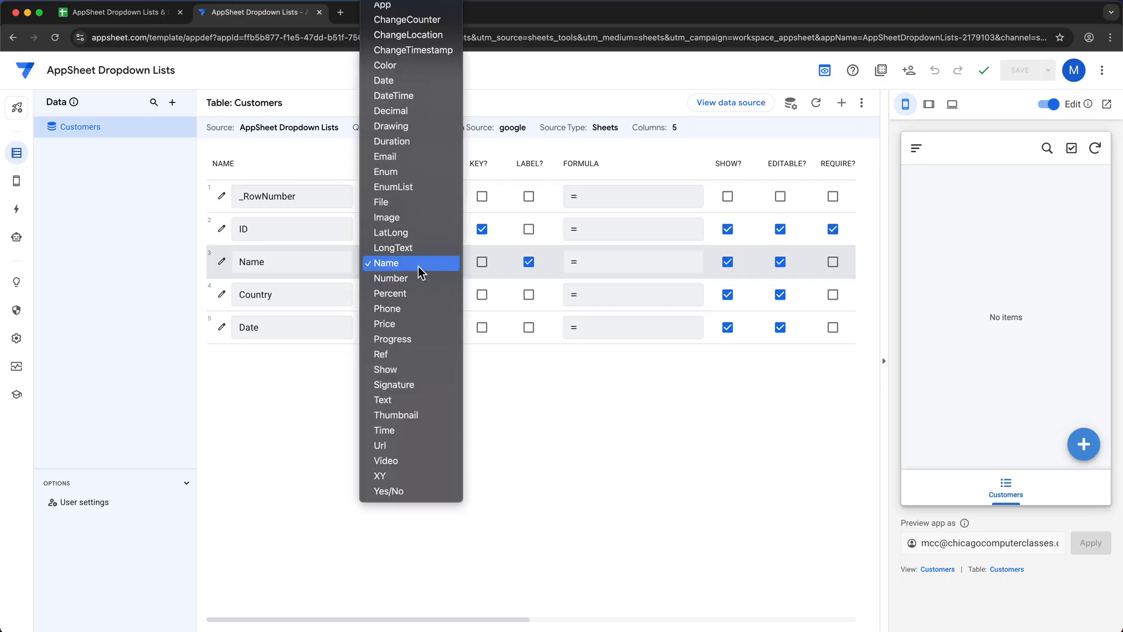
{"action": "left_click", "coordinate": [411, 402]}
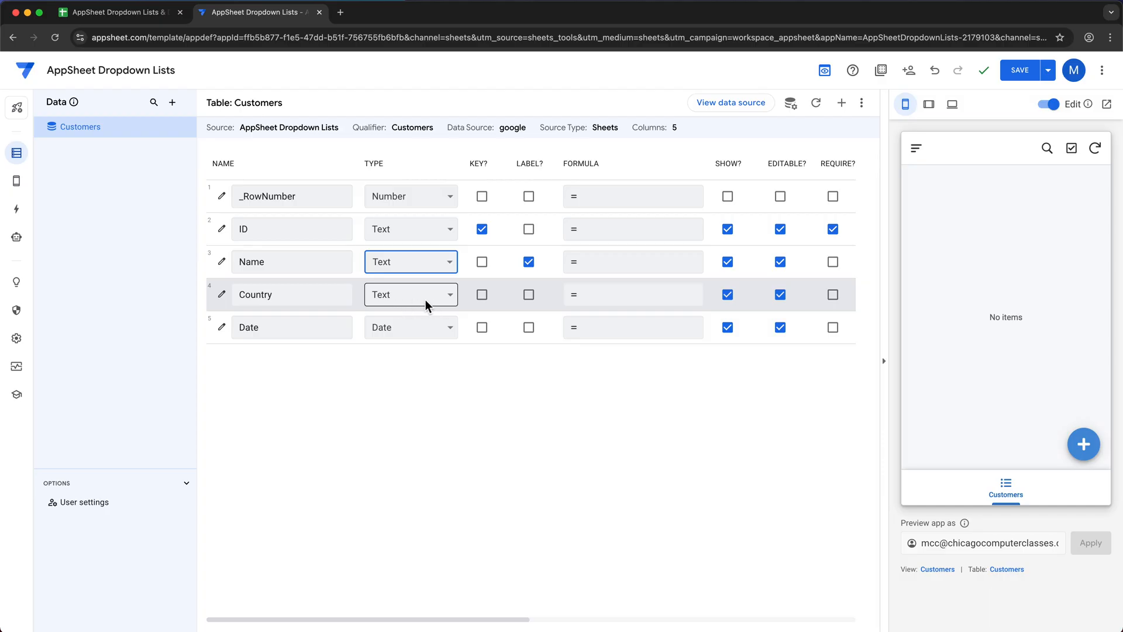
Make the Name, Country and Date columns of the Customers table required and save the app
{"action": "left_click_drag", "start_coordinate": [450, 625], "coordinate": [509, 624]}
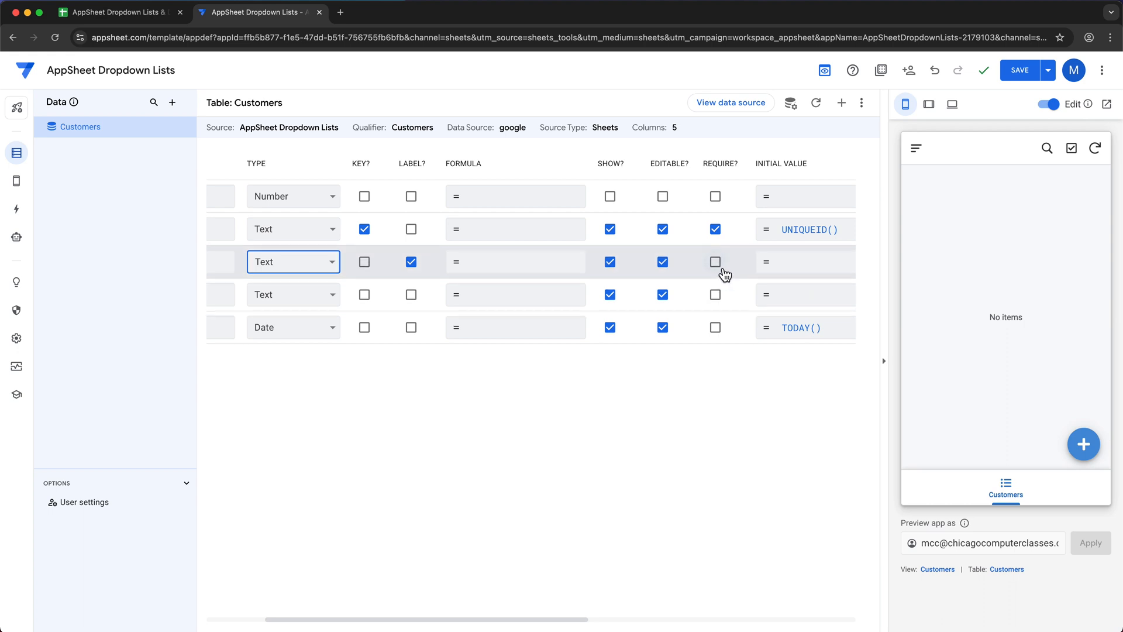
{"action": "left_click", "coordinate": [721, 266]}
{"action": "left_click", "coordinate": [719, 296]}
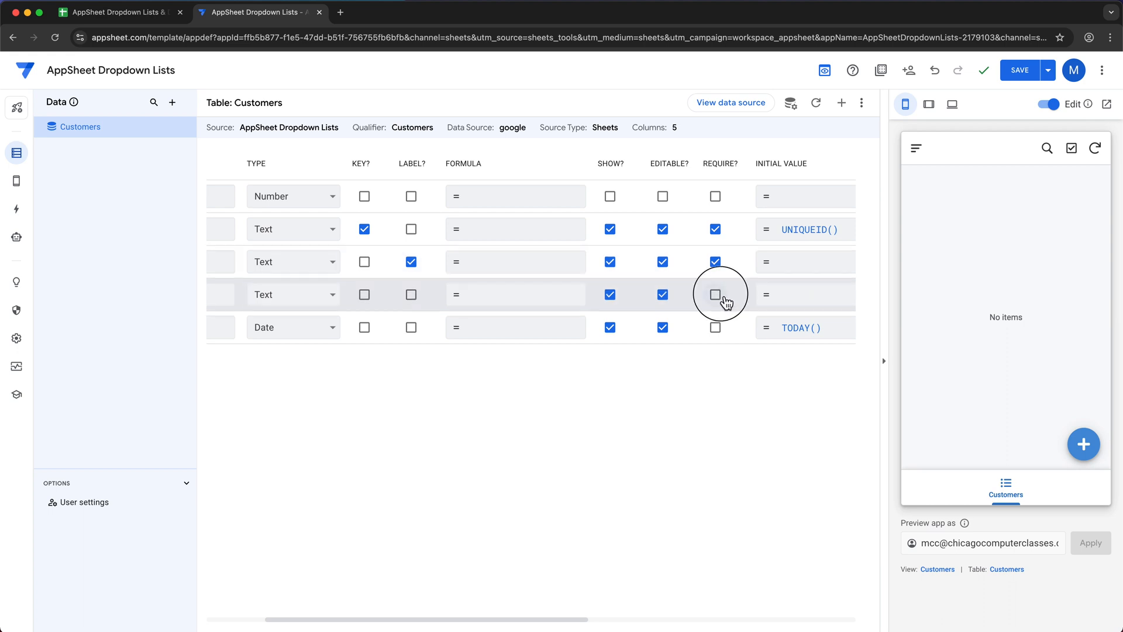
{"action": "left_click", "coordinate": [715, 328]}
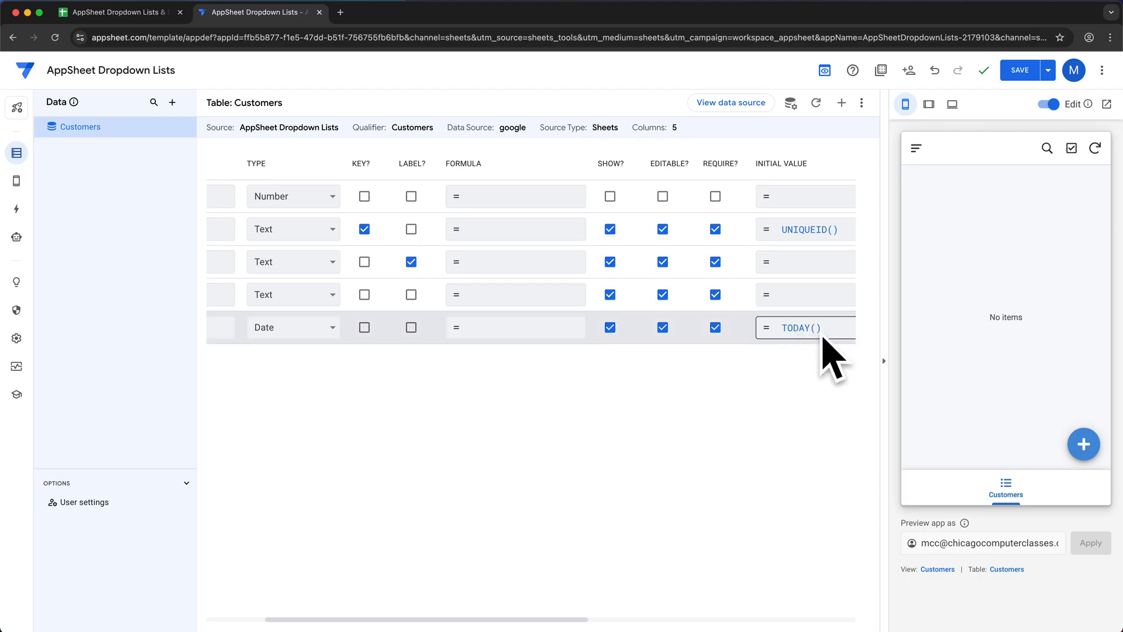
{"action": "left_click_drag", "start_coordinate": [489, 621], "coordinate": [333, 621]}
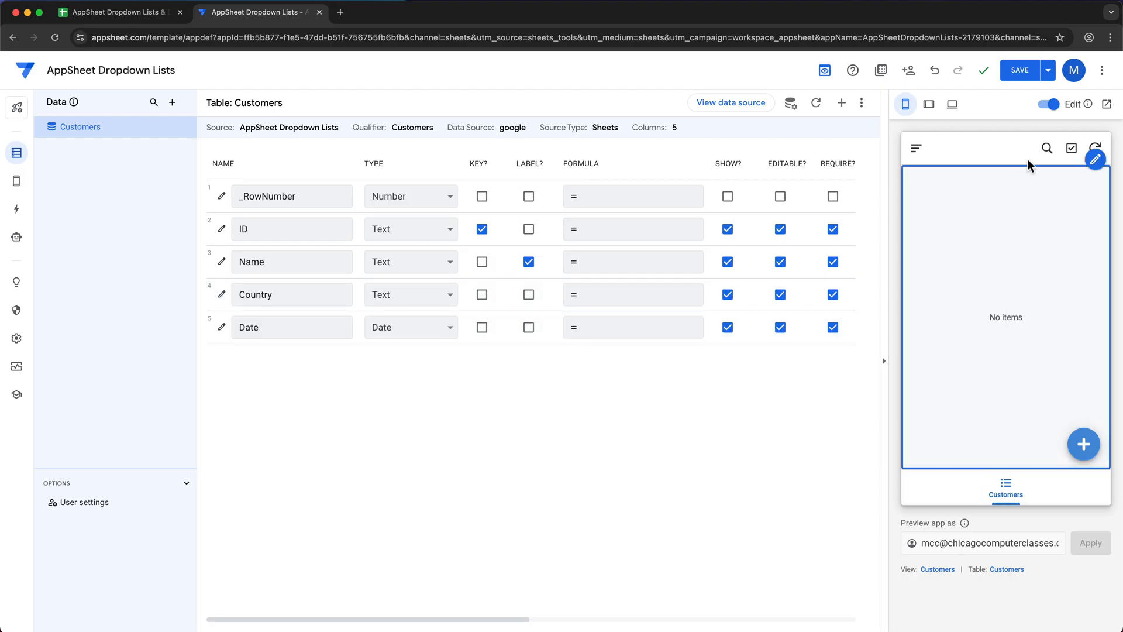
{"action": "left_click", "coordinate": [1020, 72]}
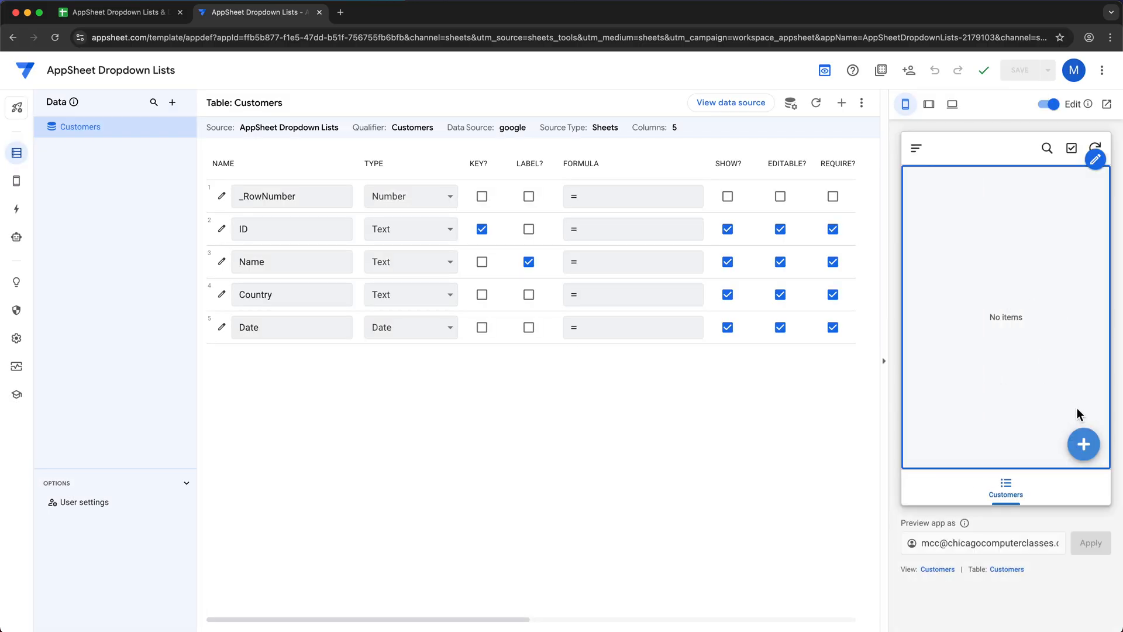
Open a new customer entry form in the app preview and check its Name and Country fields
{"action": "left_click", "coordinate": [1084, 446]}
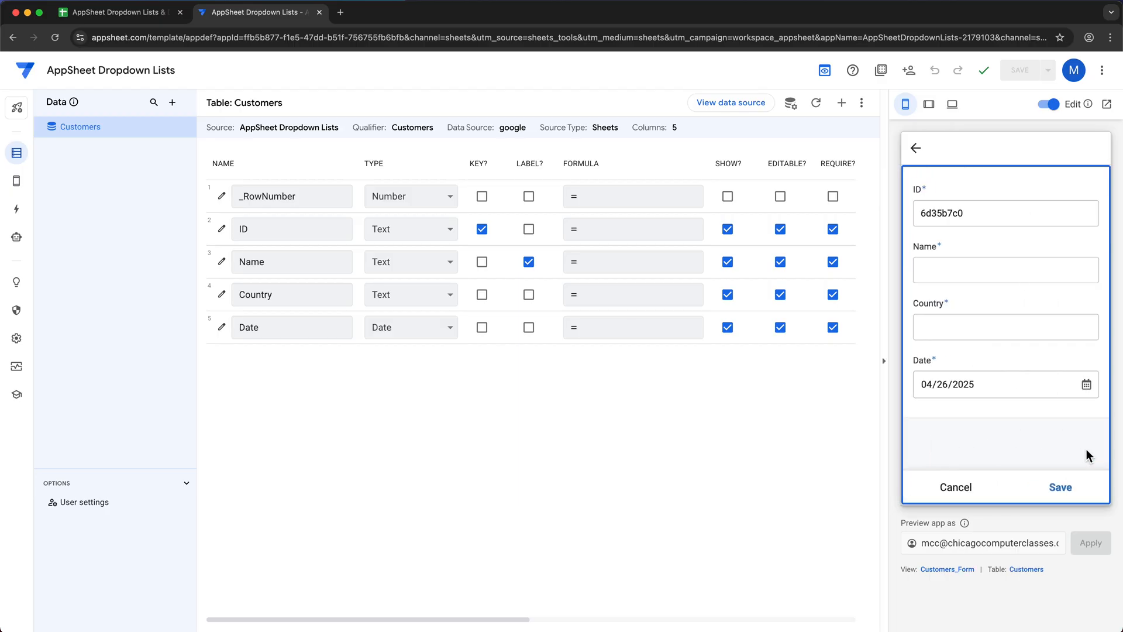
{"action": "left_click", "coordinate": [960, 276]}
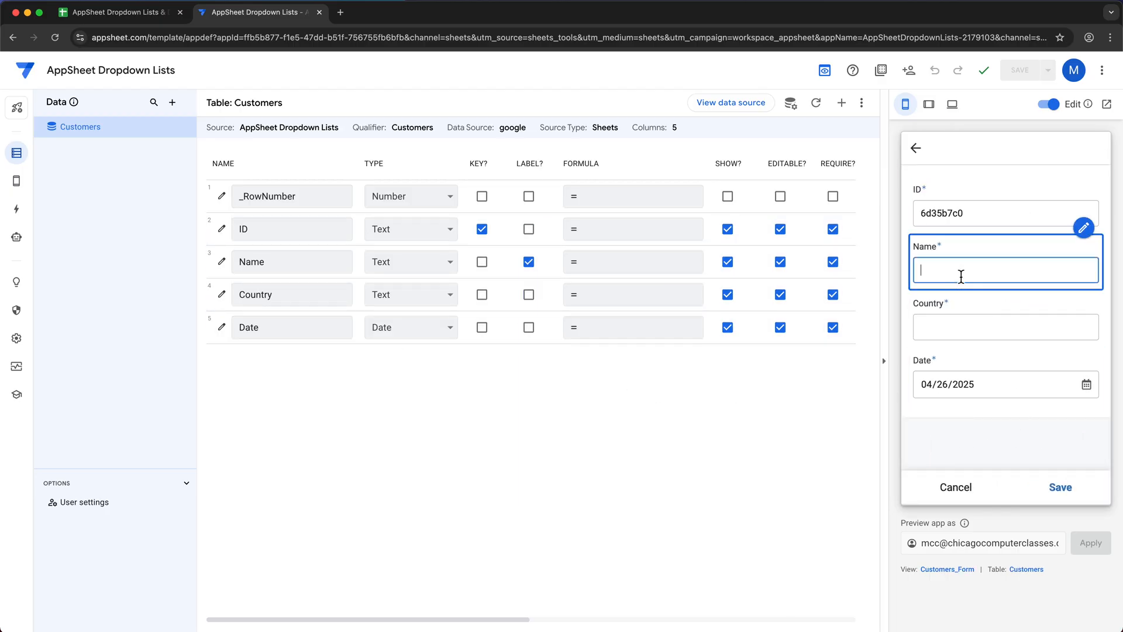
{"action": "left_click", "coordinate": [965, 327]}
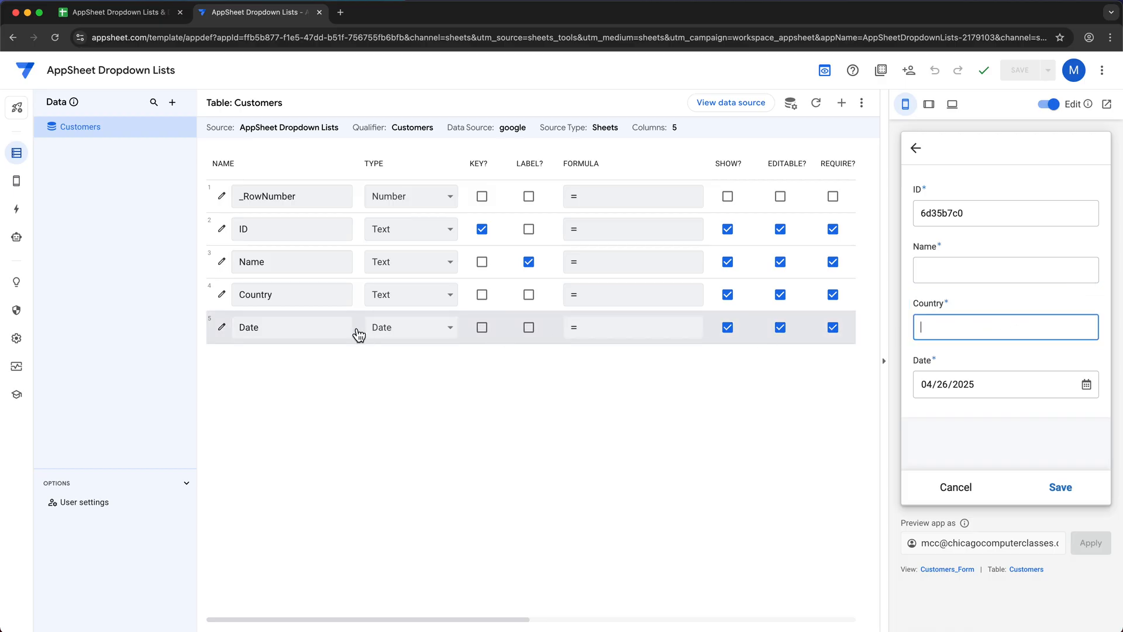
Set the Valid If formula of the Customers table's Country column to =LIST("United State","Canada")
{"action": "left_click", "coordinate": [223, 296]}
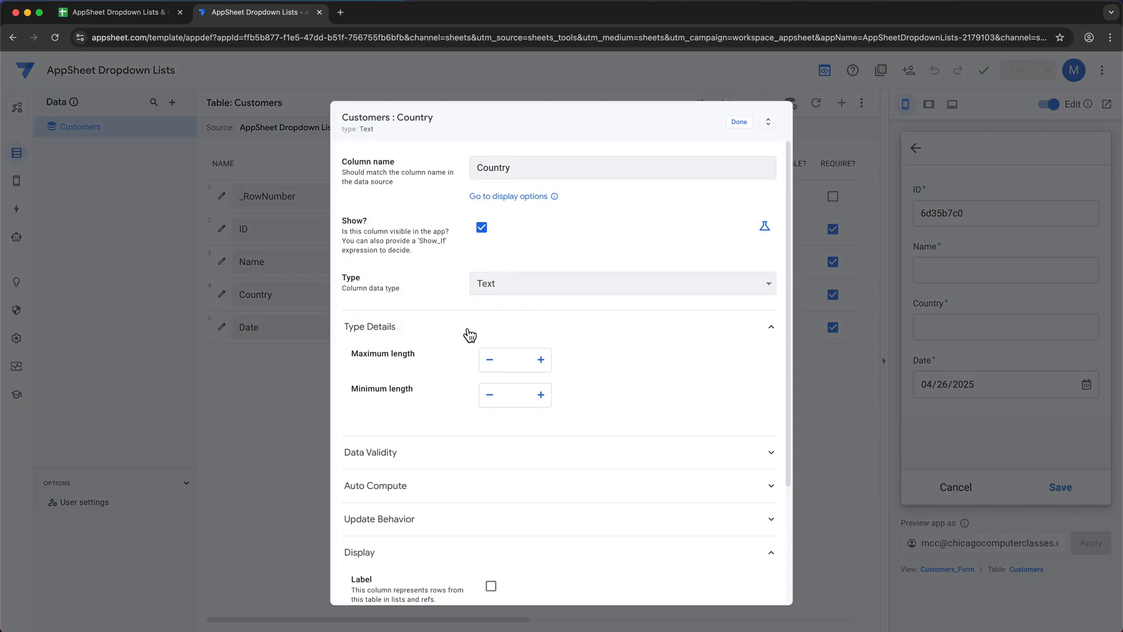
{"action": "scroll", "coordinate": [469, 335], "scroll_direction": "down", "scroll_amount": 1}
{"action": "scroll", "coordinate": [470, 336], "scroll_direction": "down", "scroll_amount": 1}
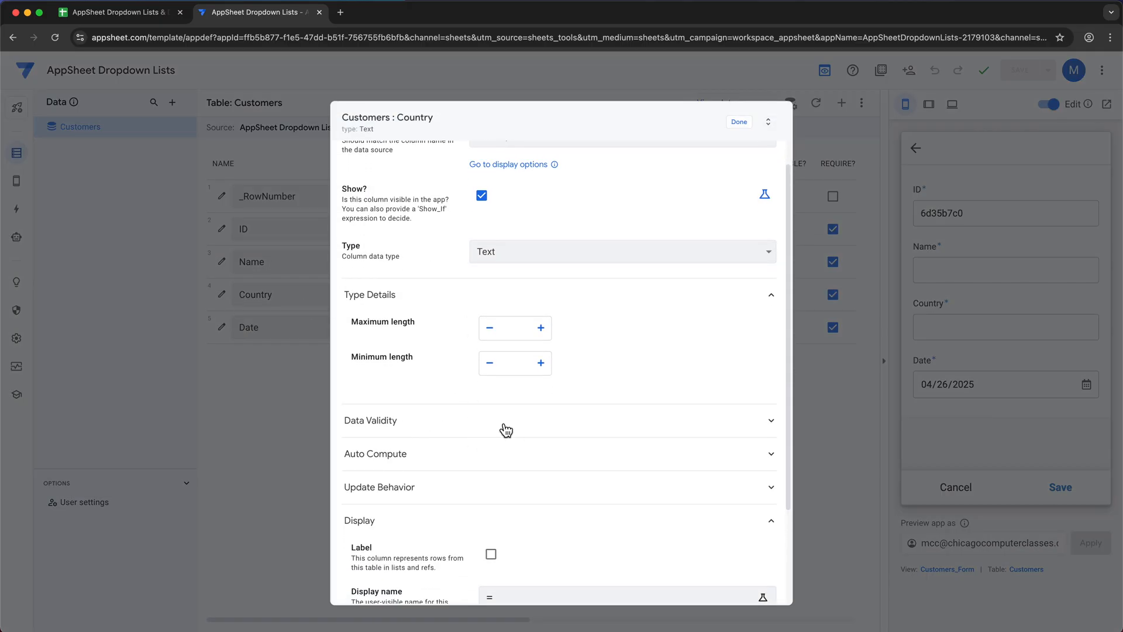
{"action": "left_click", "coordinate": [566, 432]}
{"action": "scroll", "coordinate": [567, 431], "scroll_direction": "down", "scroll_amount": 5}
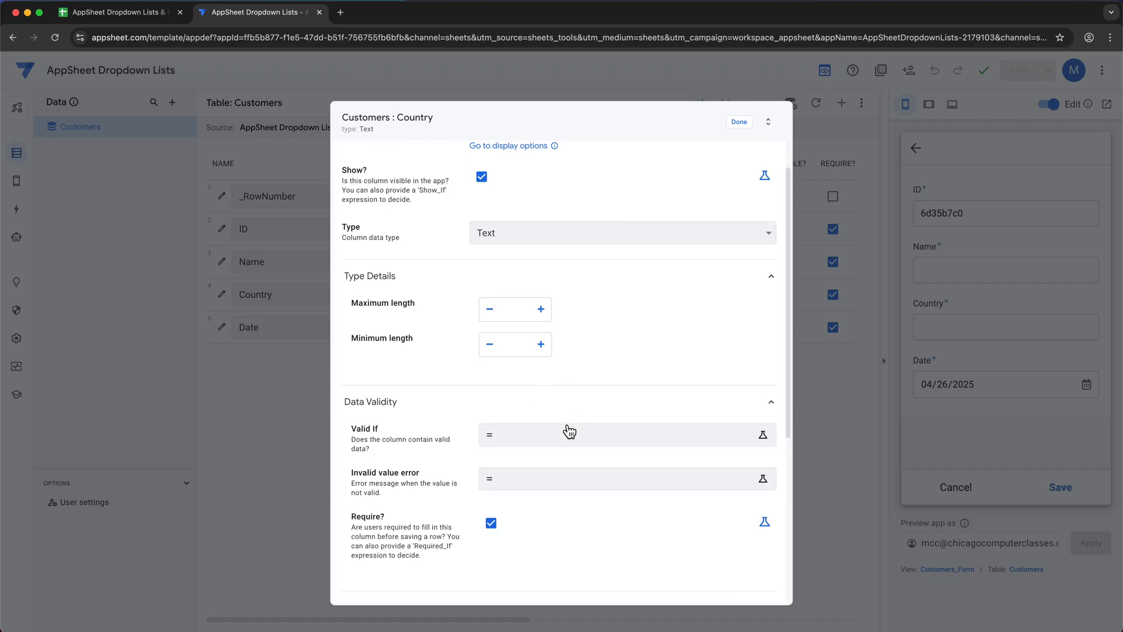
{"action": "left_click", "coordinate": [539, 308]}
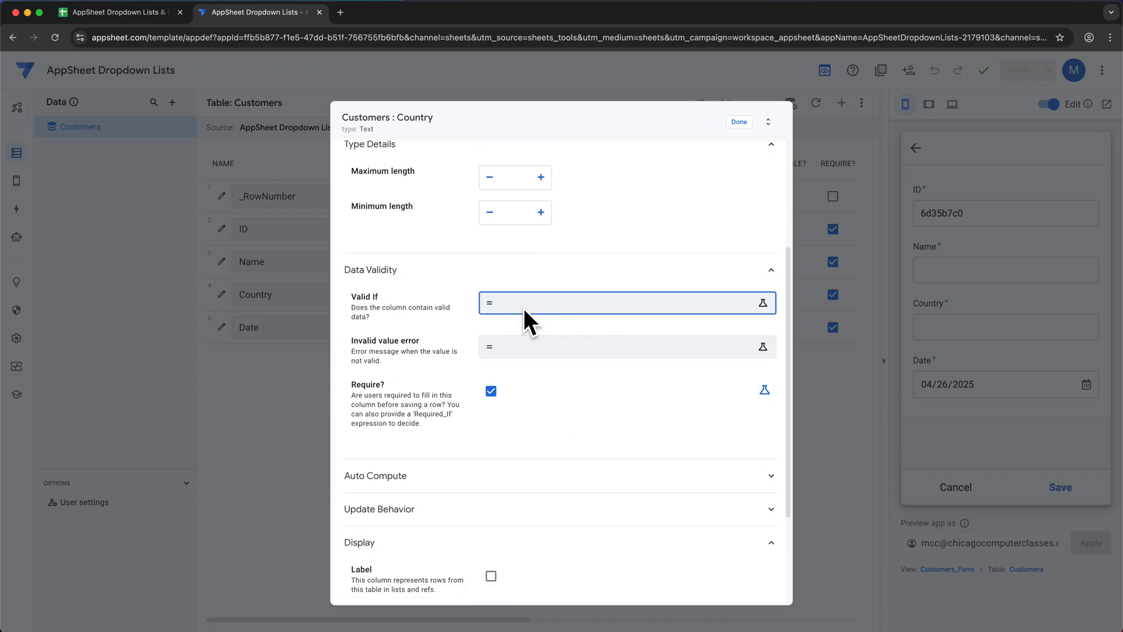
{"action": "left_click", "coordinate": [536, 314]}
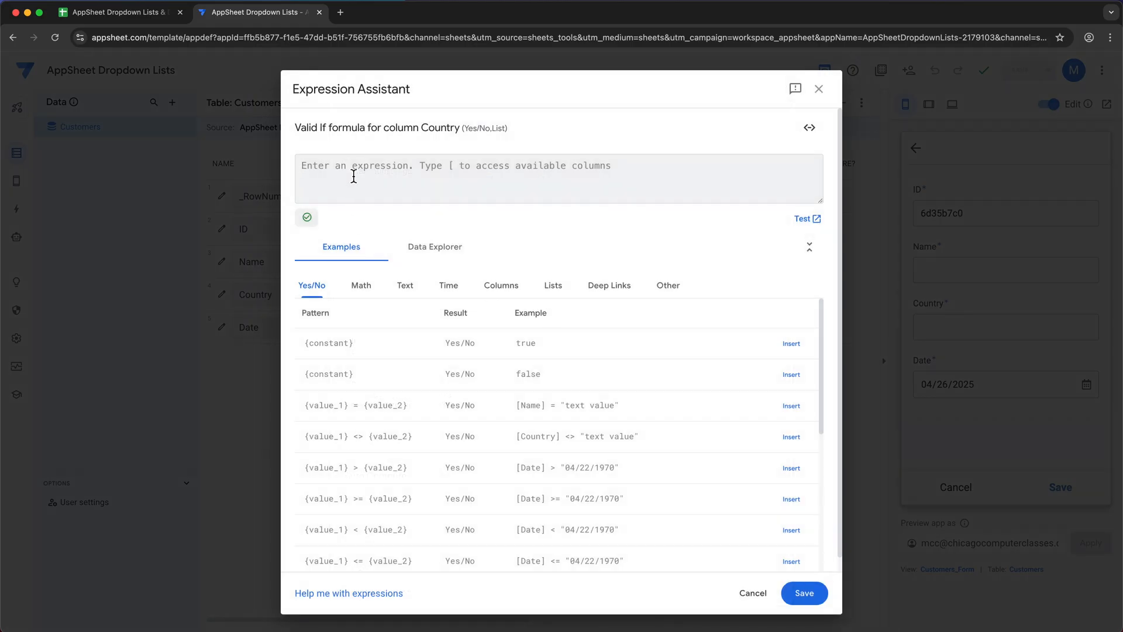
{"action": "type", "text": "="}
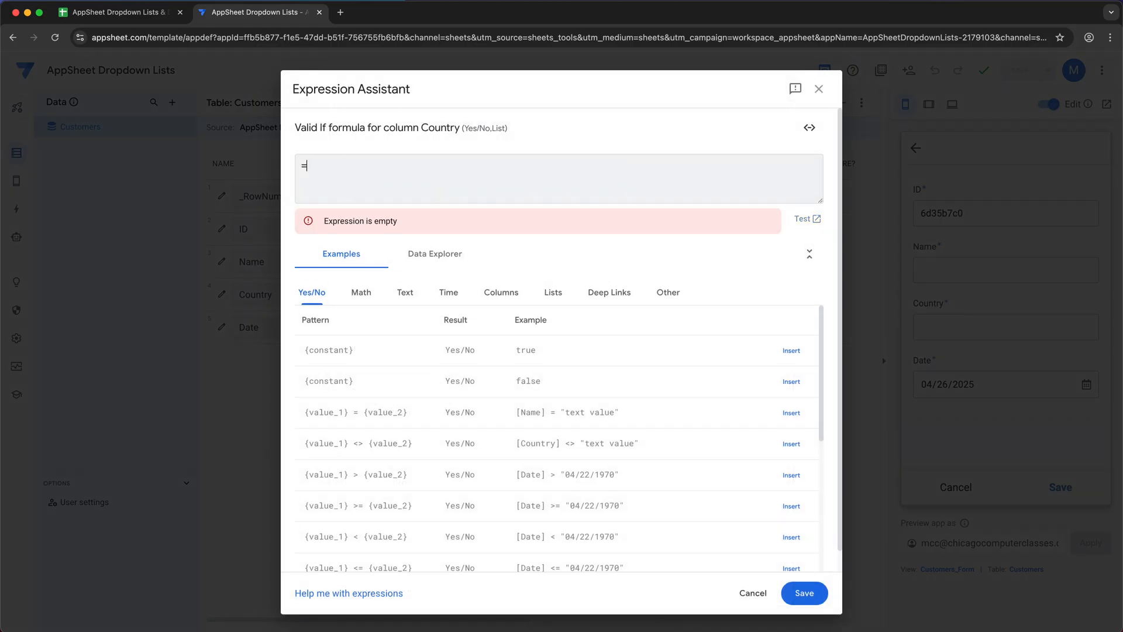
{"action": "type", "text": "LIST"}
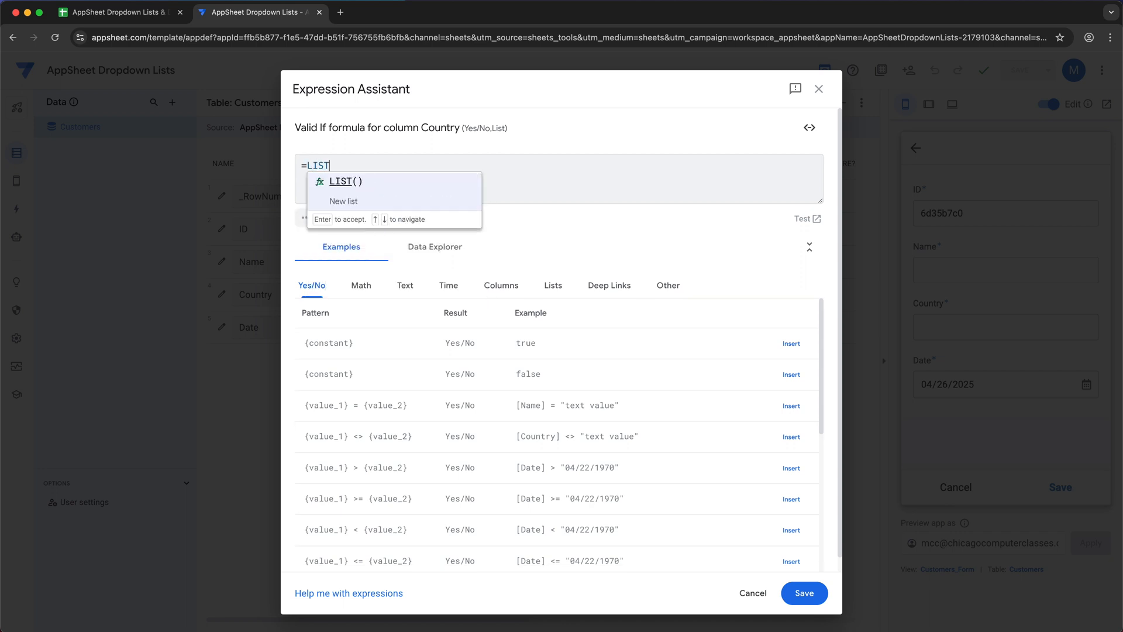
{"action": "key", "text": "Return"}
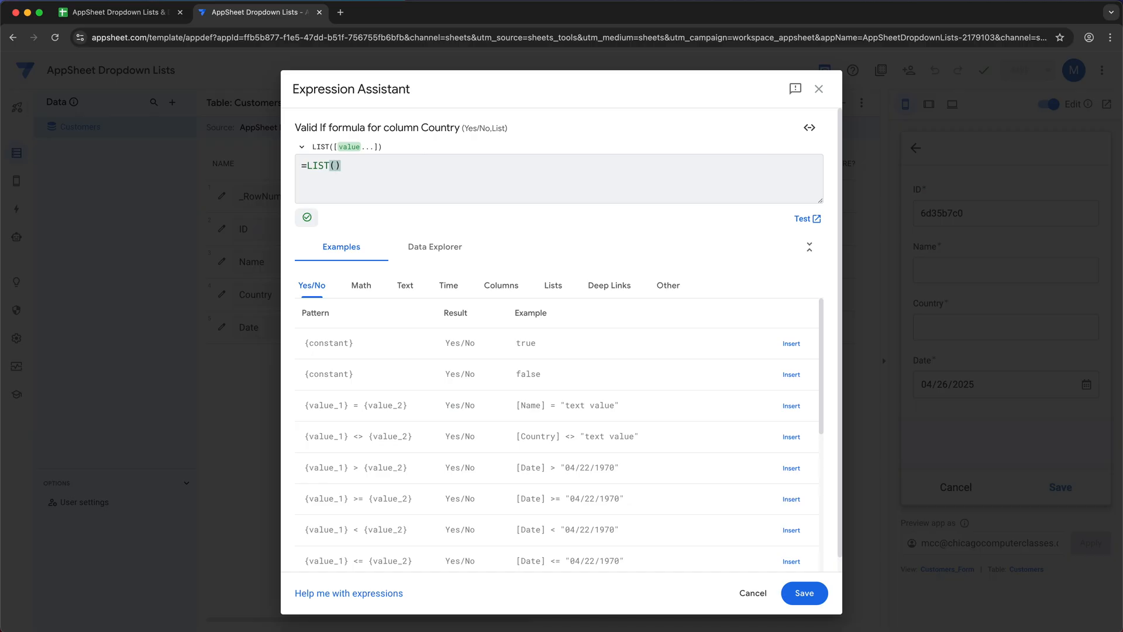
{"action": "type", "text": "\"United State"}
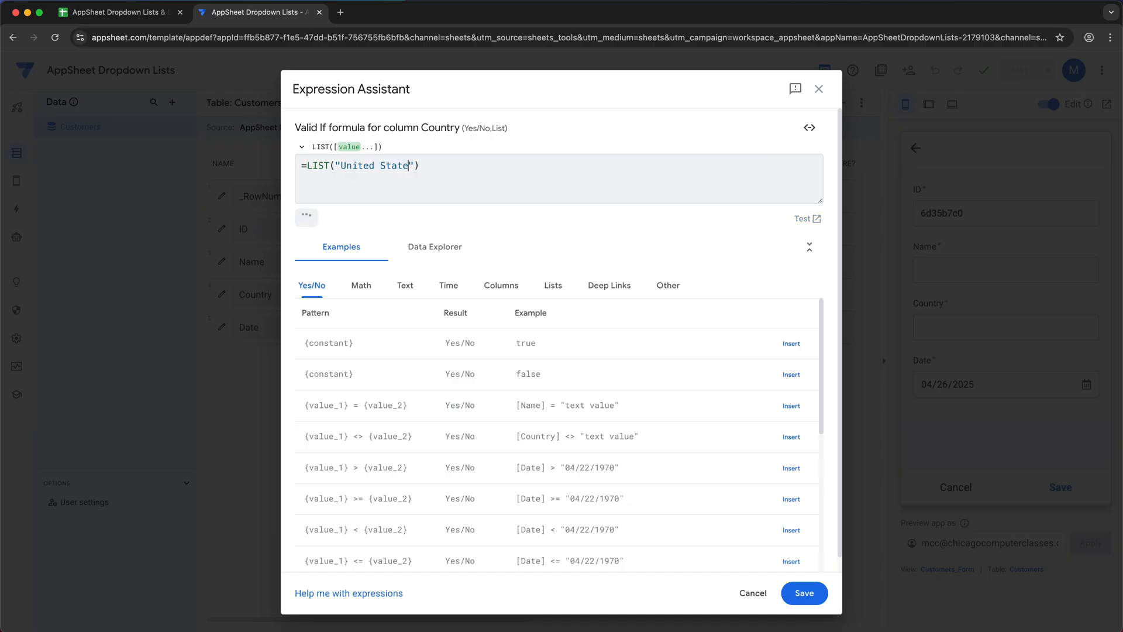
{"action": "key", "text": "Right"}
{"action": "type", "text": ",\"Can"}
{"action": "left_click", "coordinate": [805, 595]}
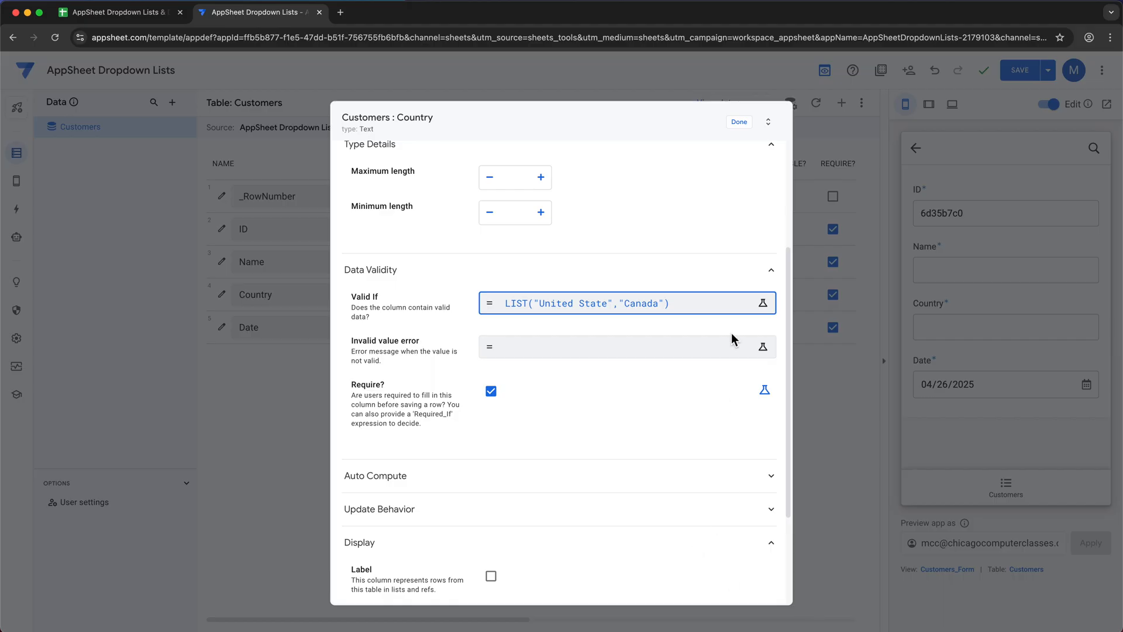
{"action": "left_click", "coordinate": [737, 121]}
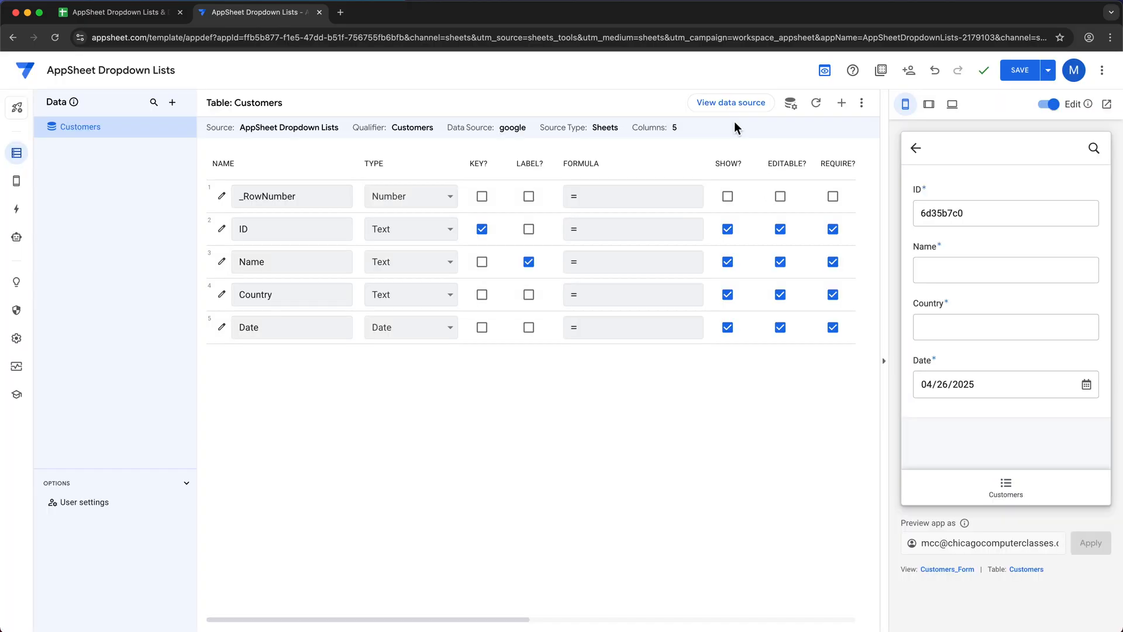
Save the app and try the Canada and United State choices for Country in the preview form
{"action": "left_click", "coordinate": [1022, 71]}
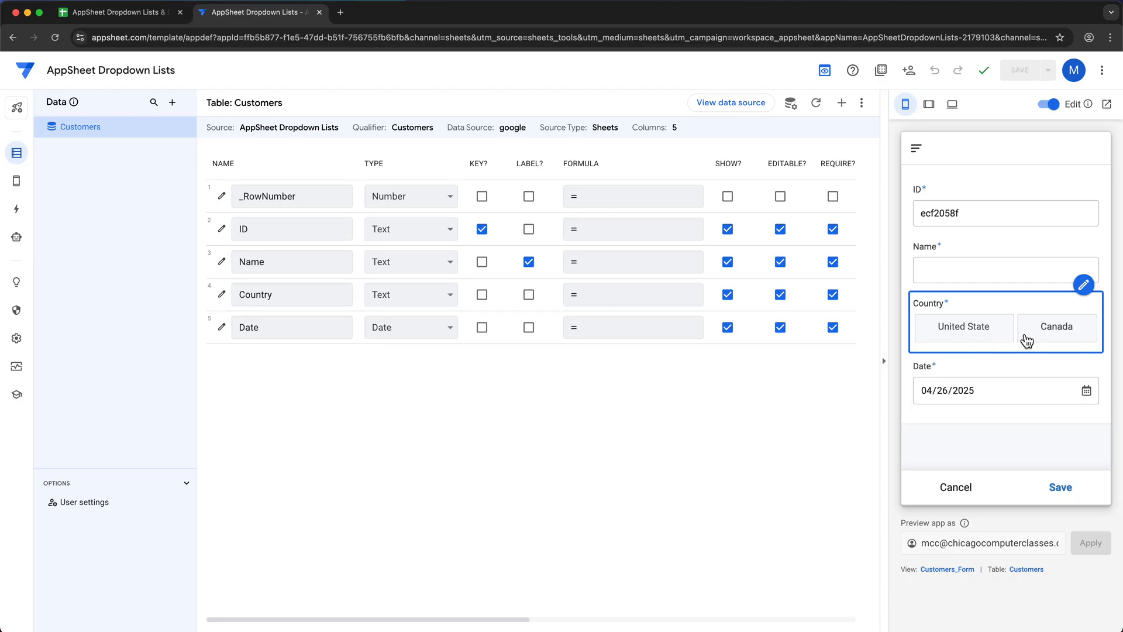
{"action": "left_click", "coordinate": [988, 339]}
{"action": "left_click", "coordinate": [1071, 339]}
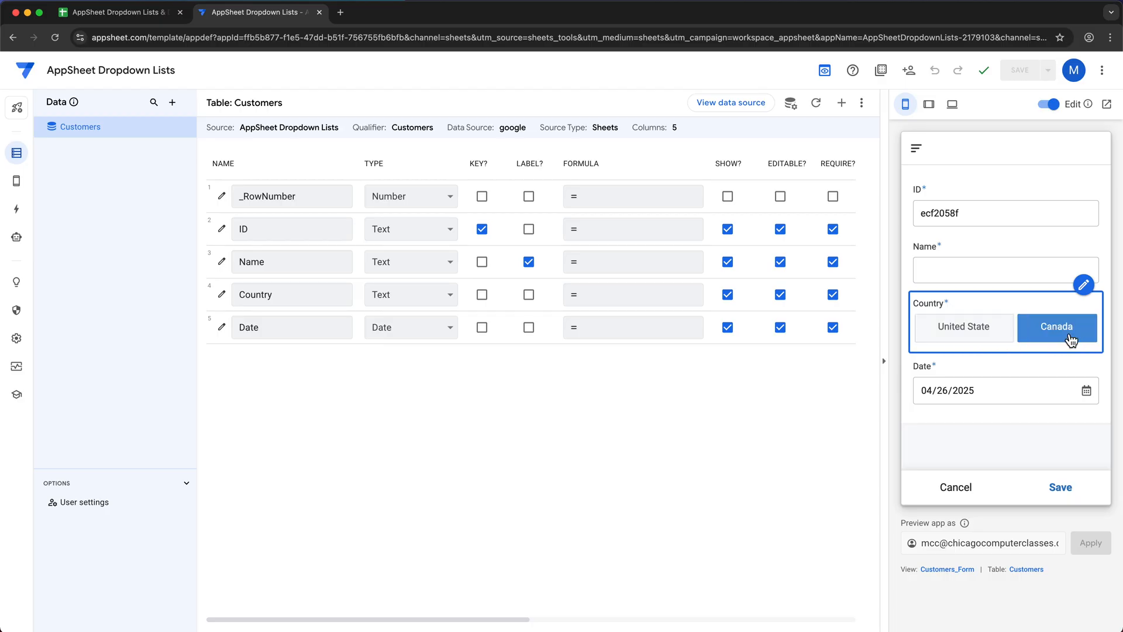
{"action": "left_click", "coordinate": [1010, 336]}
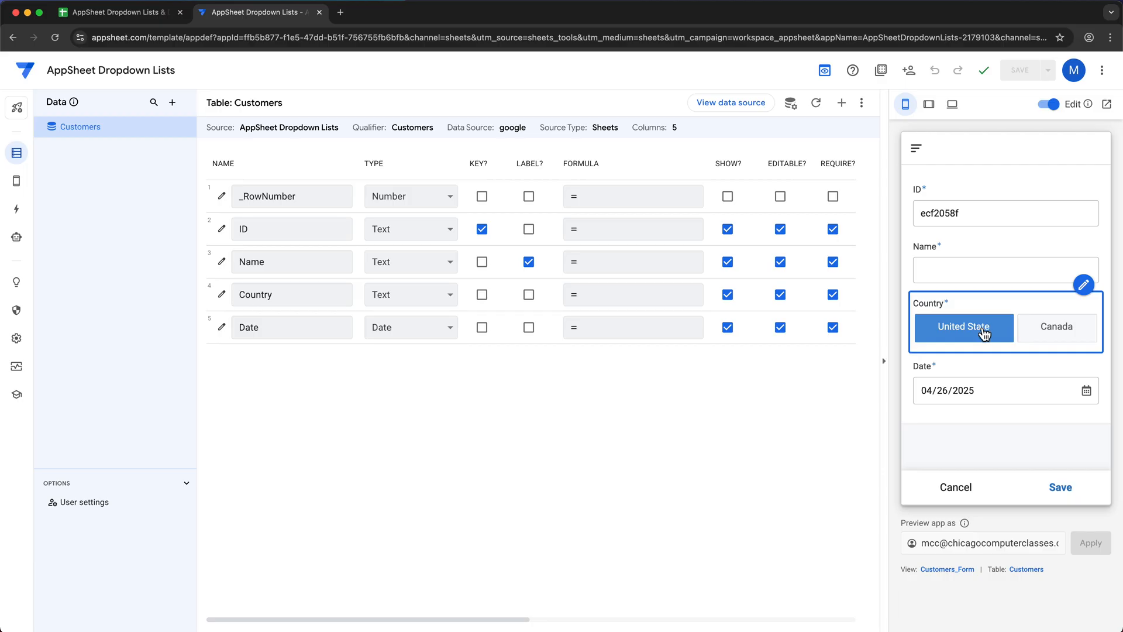
Add "Mexico", "Brazil" and "Singapore" after "Canada" in the Country column's Valid If LIST formula
{"action": "left_click", "coordinate": [224, 297]}
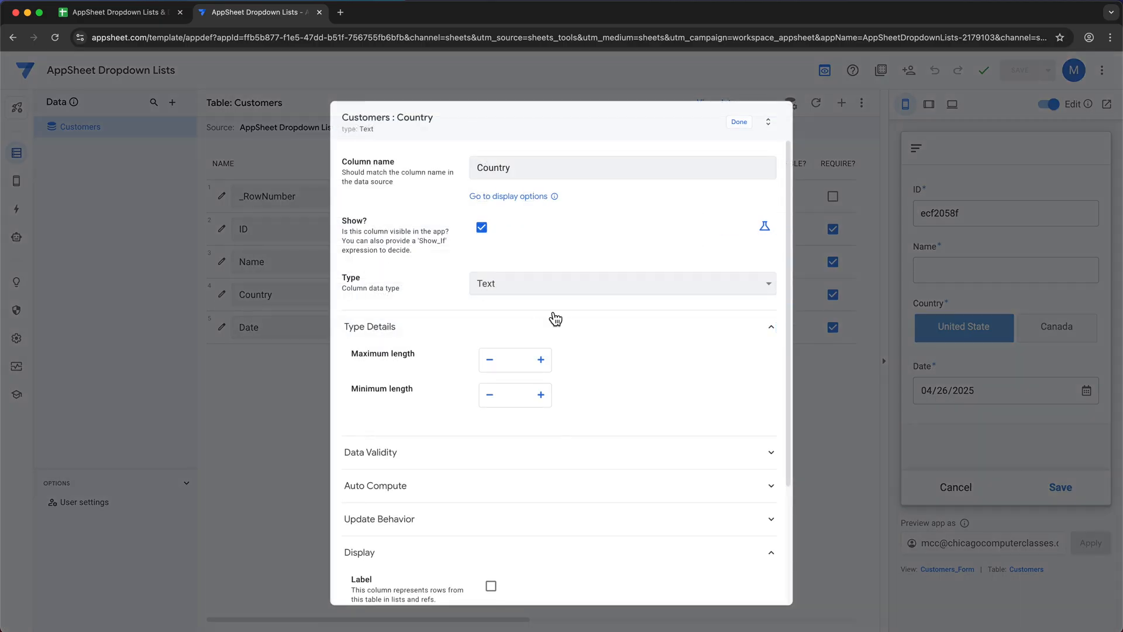
{"action": "scroll", "coordinate": [556, 319], "scroll_direction": "down", "scroll_amount": 5}
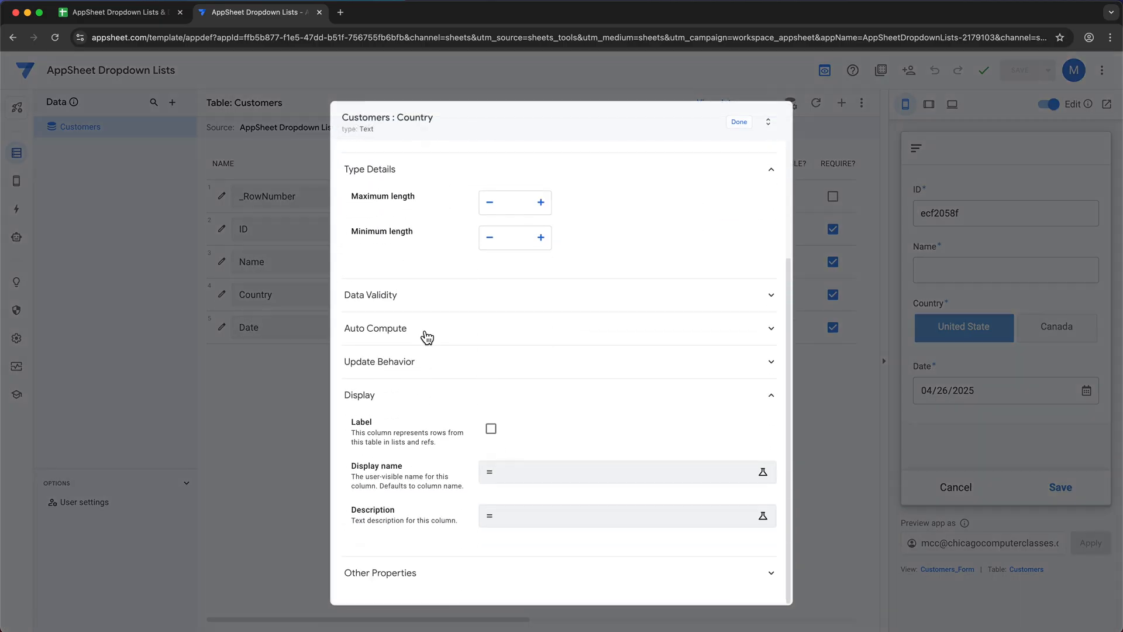
{"action": "left_click", "coordinate": [417, 298]}
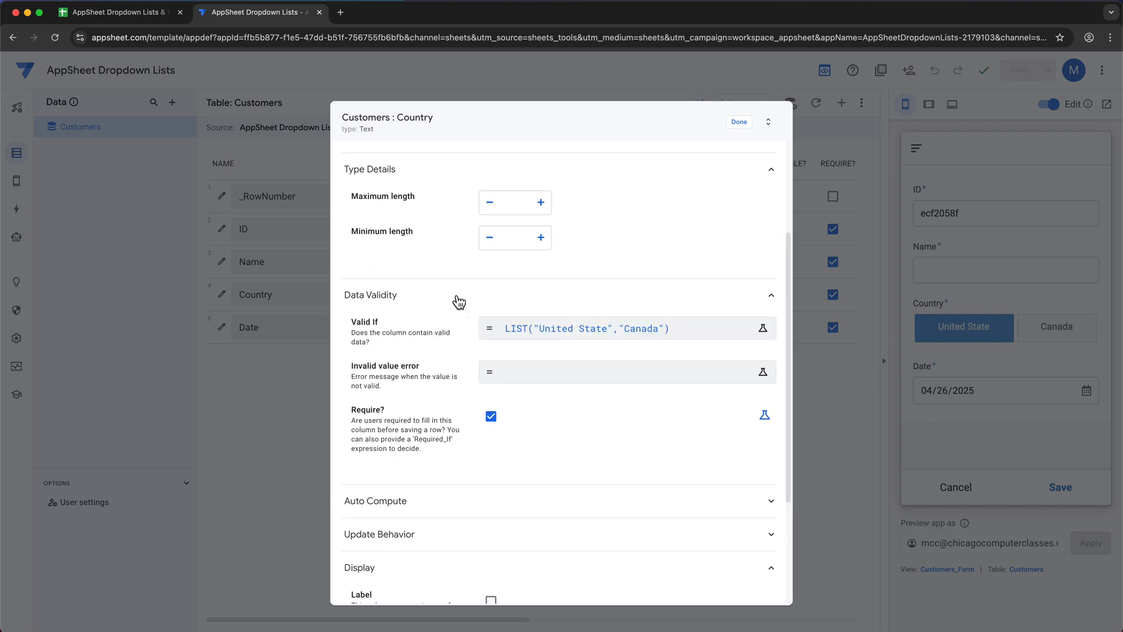
{"action": "left_click", "coordinate": [661, 331]}
{"action": "left_click", "coordinate": [460, 163]}
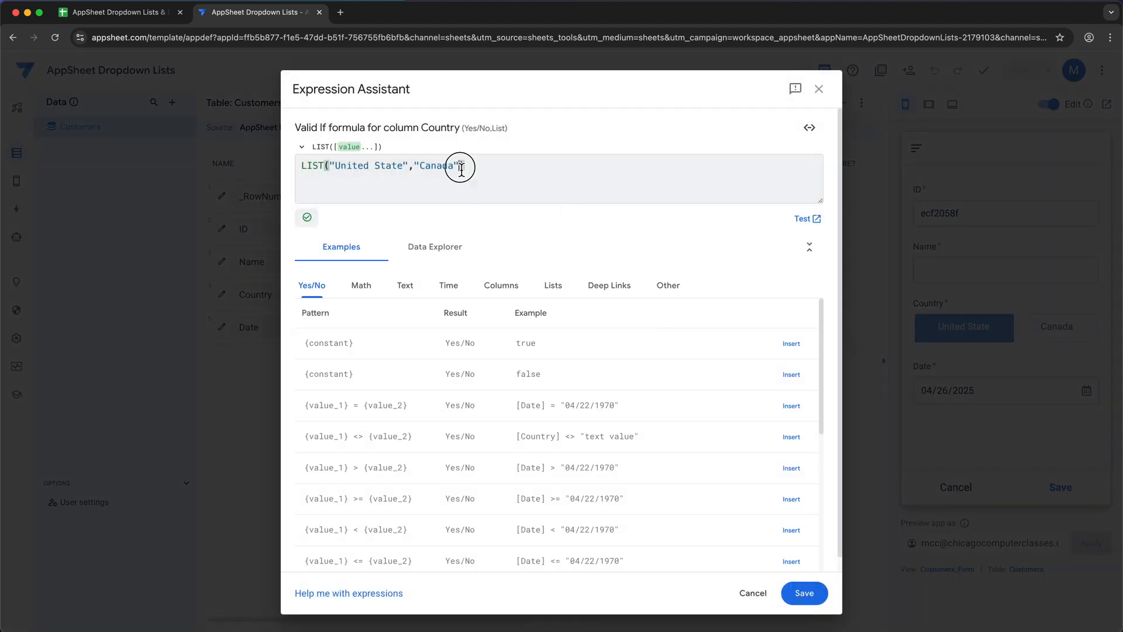
{"action": "type", "text": ",\"Mexico\",\""}
{"action": "type", "text": "Brazil\",\"Sing"}
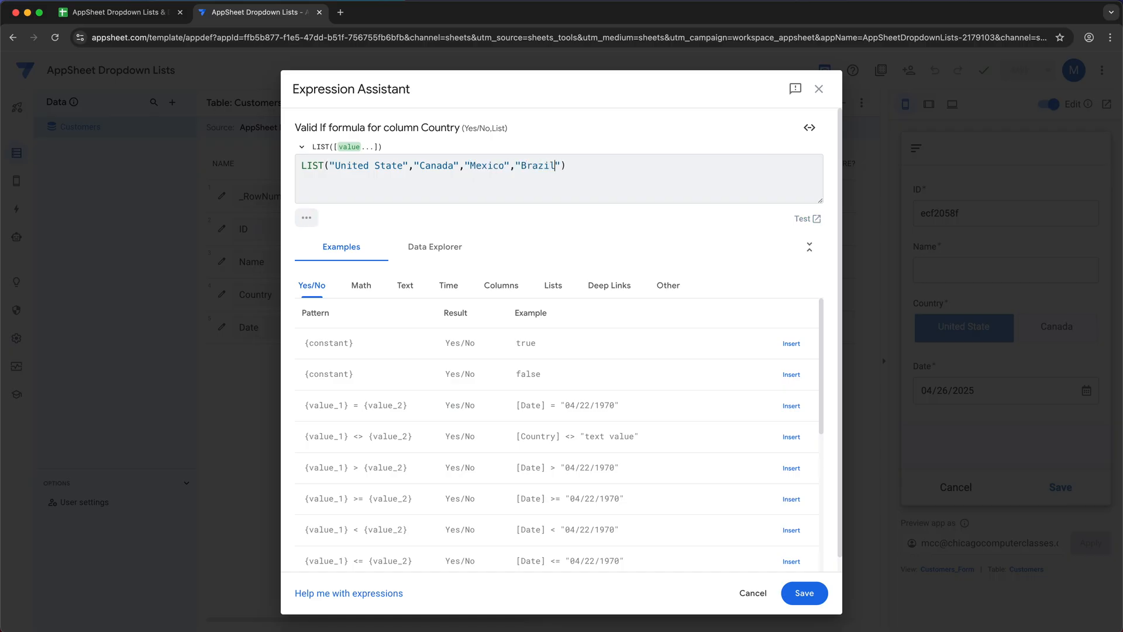
{"action": "type", "text": "apore"}
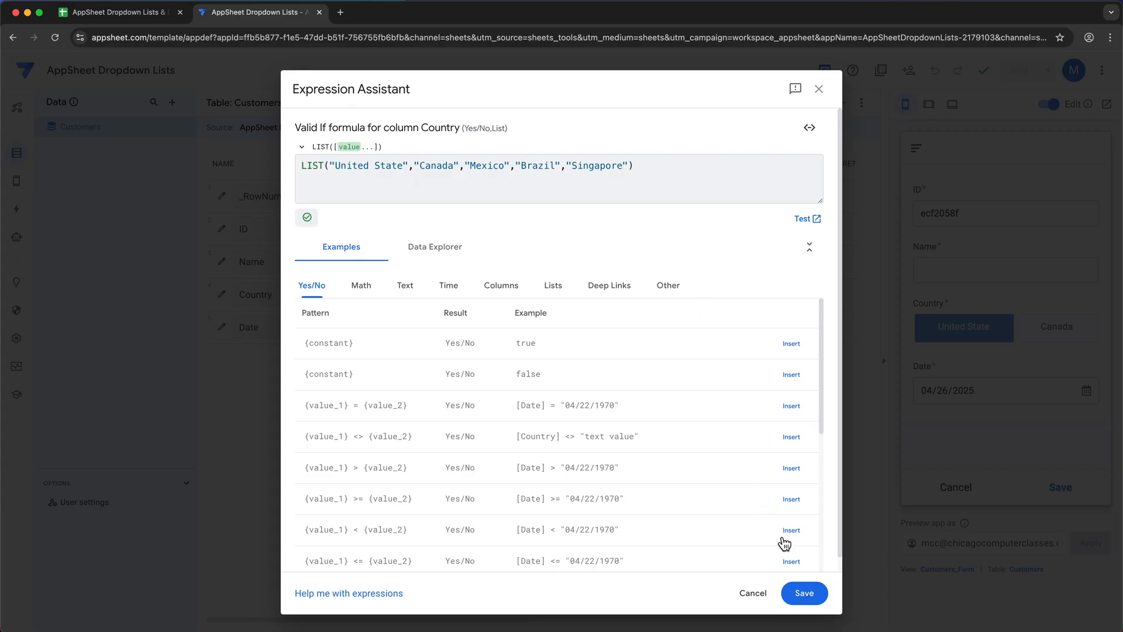
{"action": "left_click", "coordinate": [818, 597]}
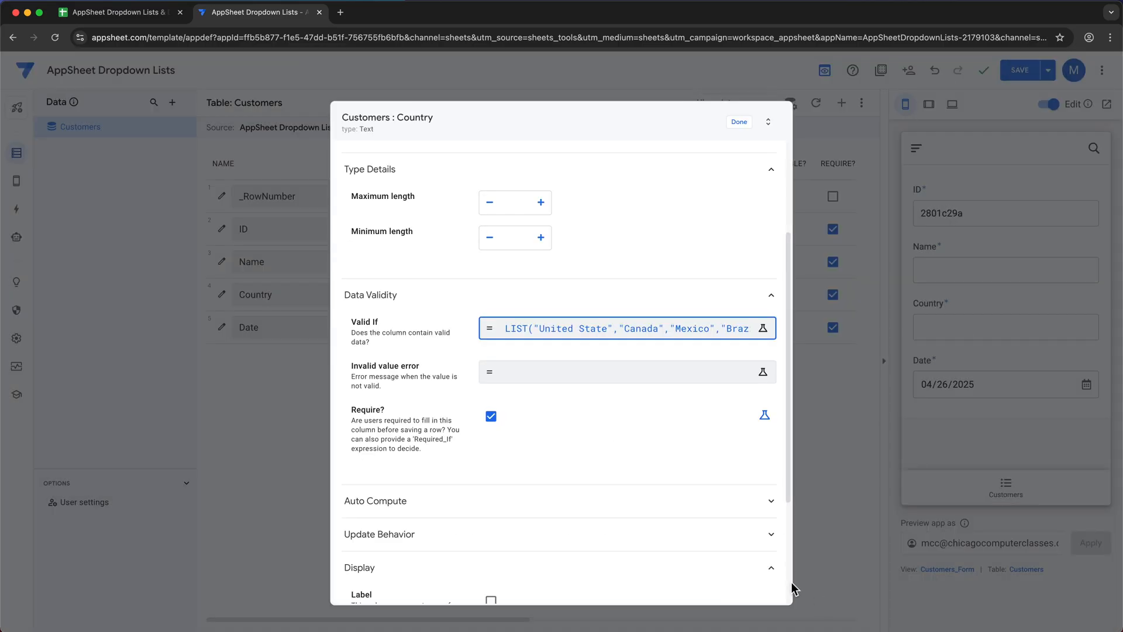
{"action": "left_click", "coordinate": [742, 123]}
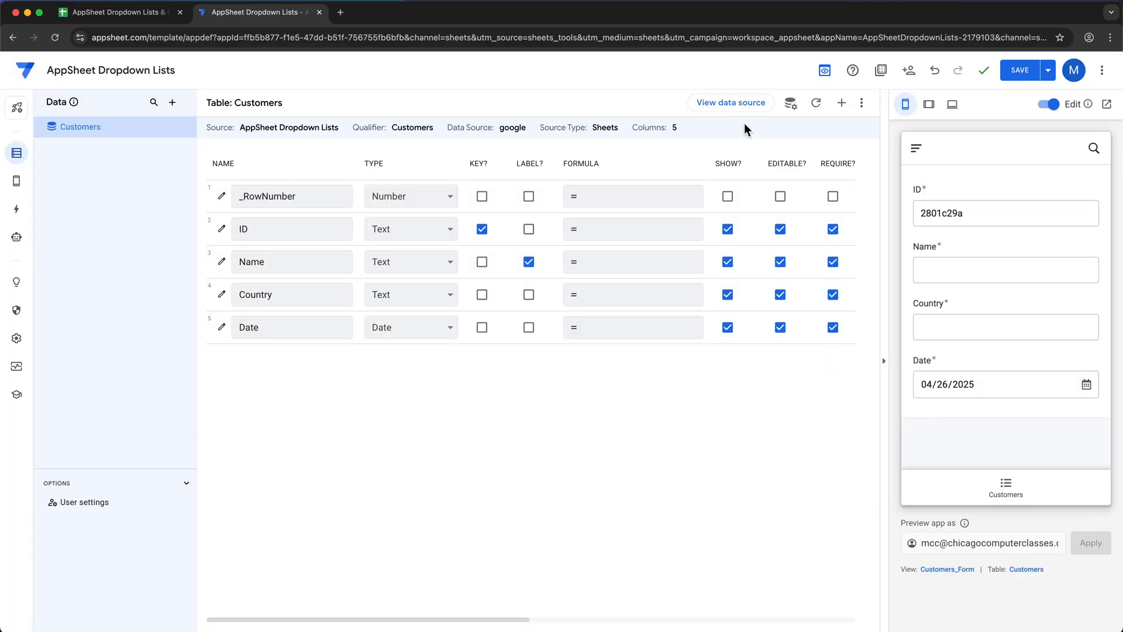
Save the app and check the Country dropdown's choices in the preview form
{"action": "left_click", "coordinate": [1016, 70]}
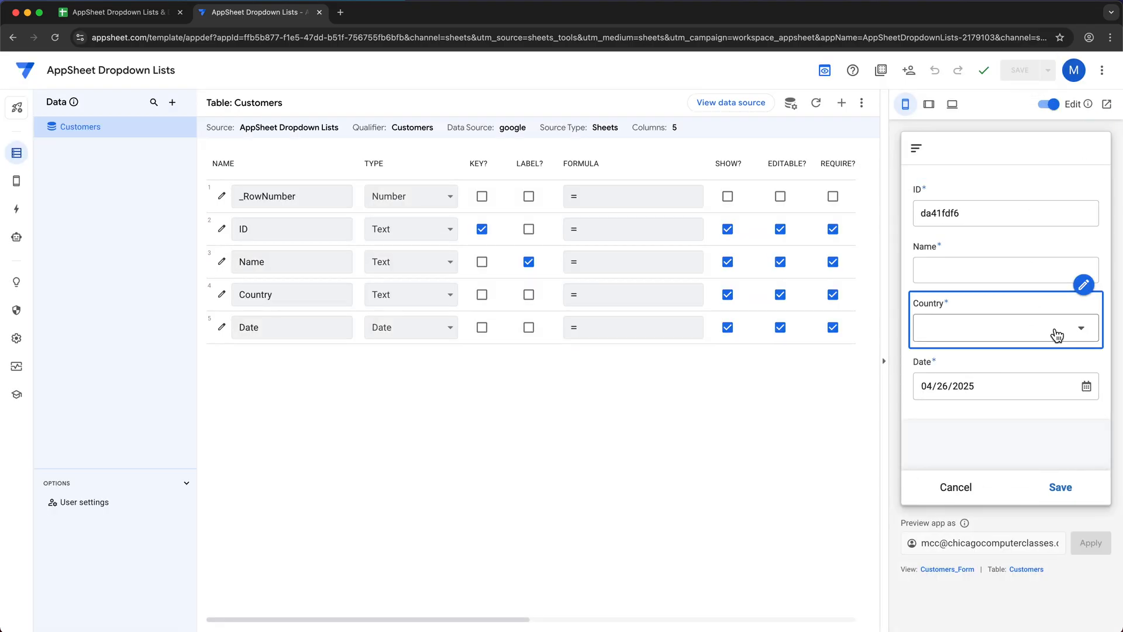
{"action": "left_click", "coordinate": [1056, 334]}
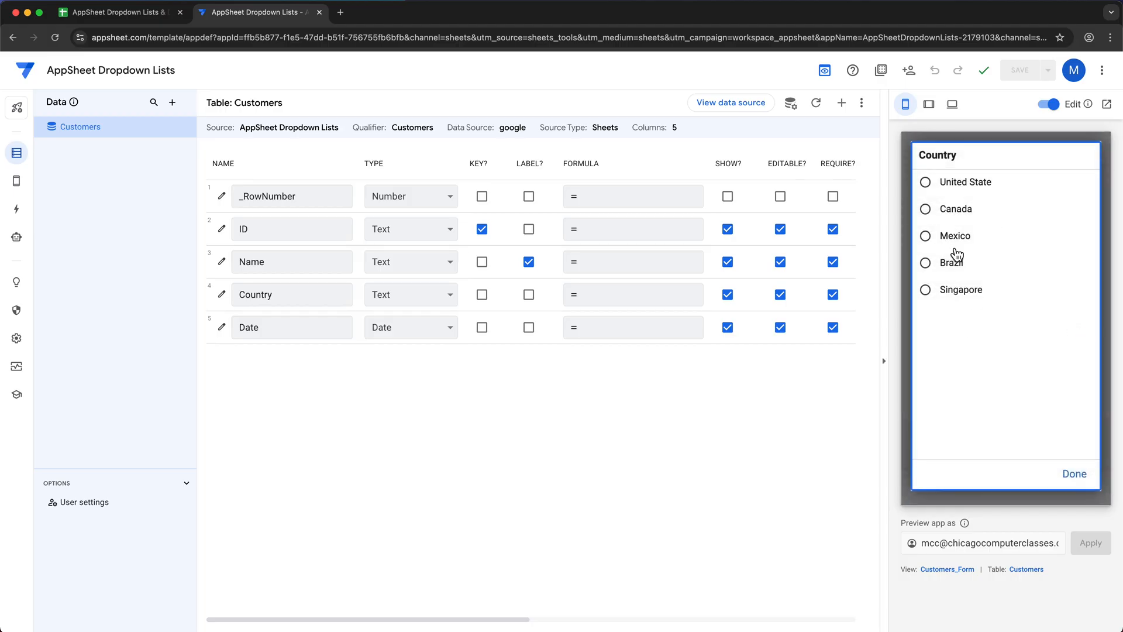
{"action": "left_click", "coordinate": [1078, 483]}
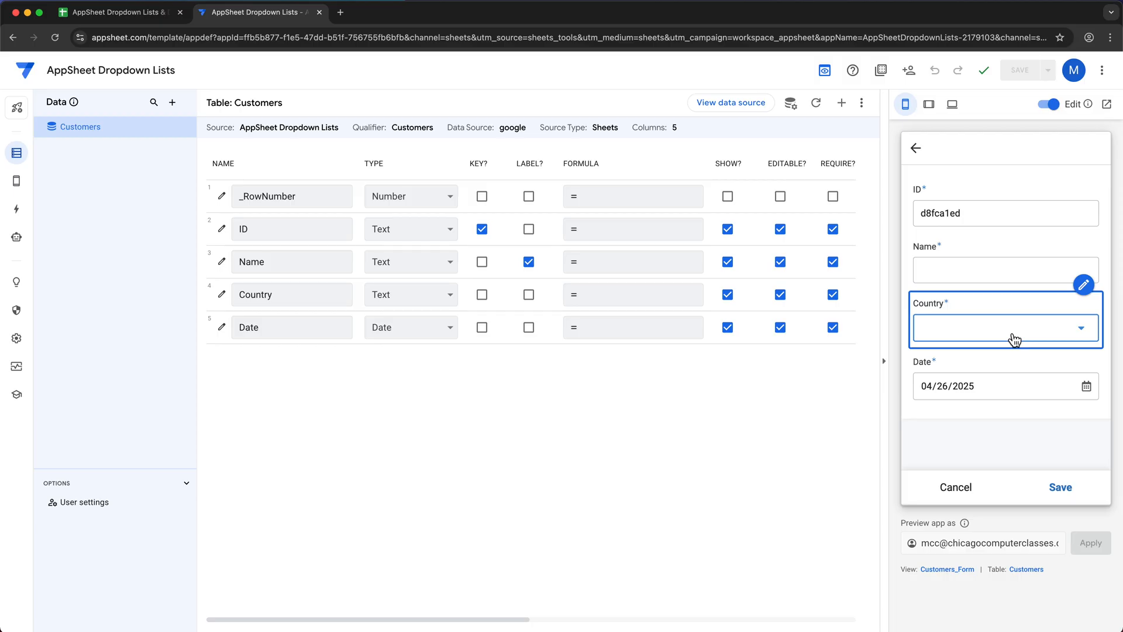
Switch to the Google Sheets spreadsheet and add a new sheet named Dropdown
{"action": "left_click", "coordinate": [120, 14]}
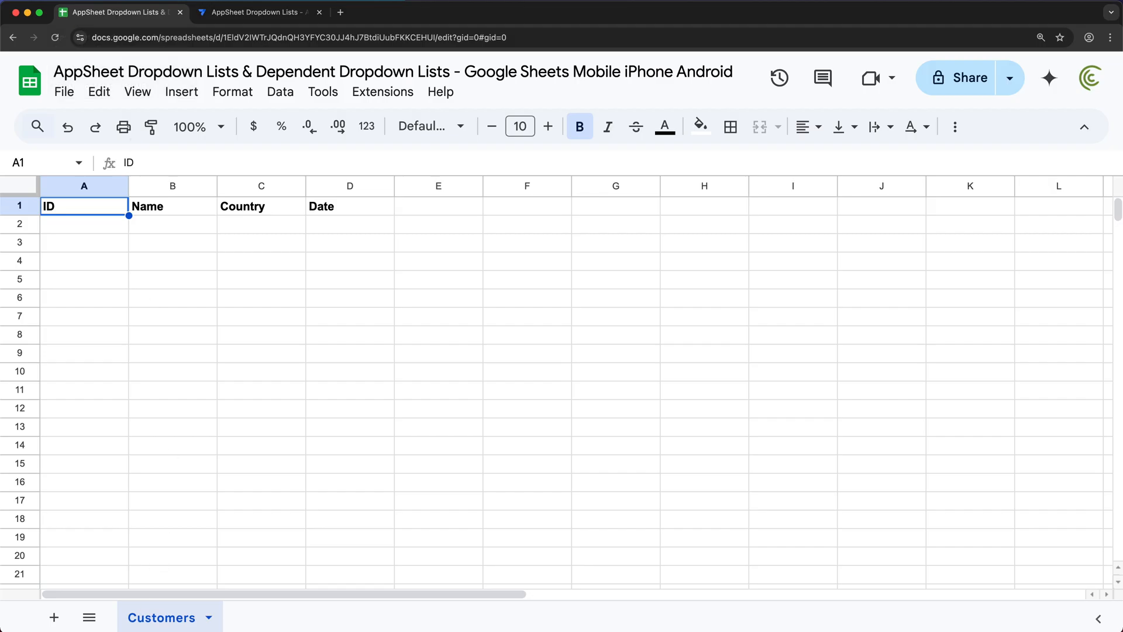
{"action": "left_click", "coordinate": [54, 617]}
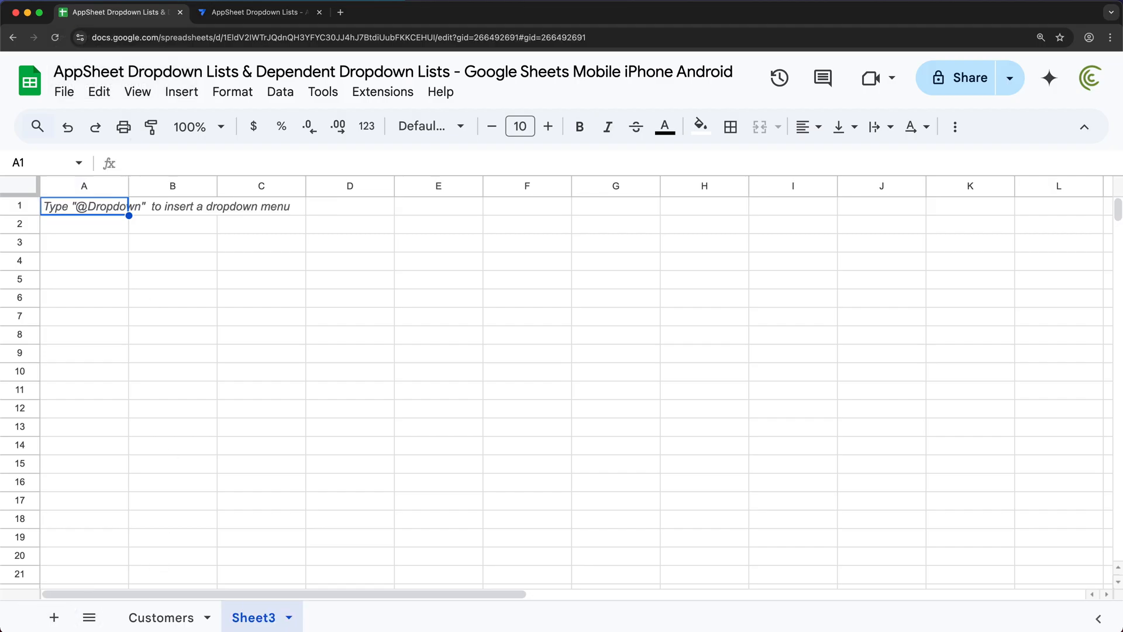
{"action": "double_click", "coordinate": [259, 621]}
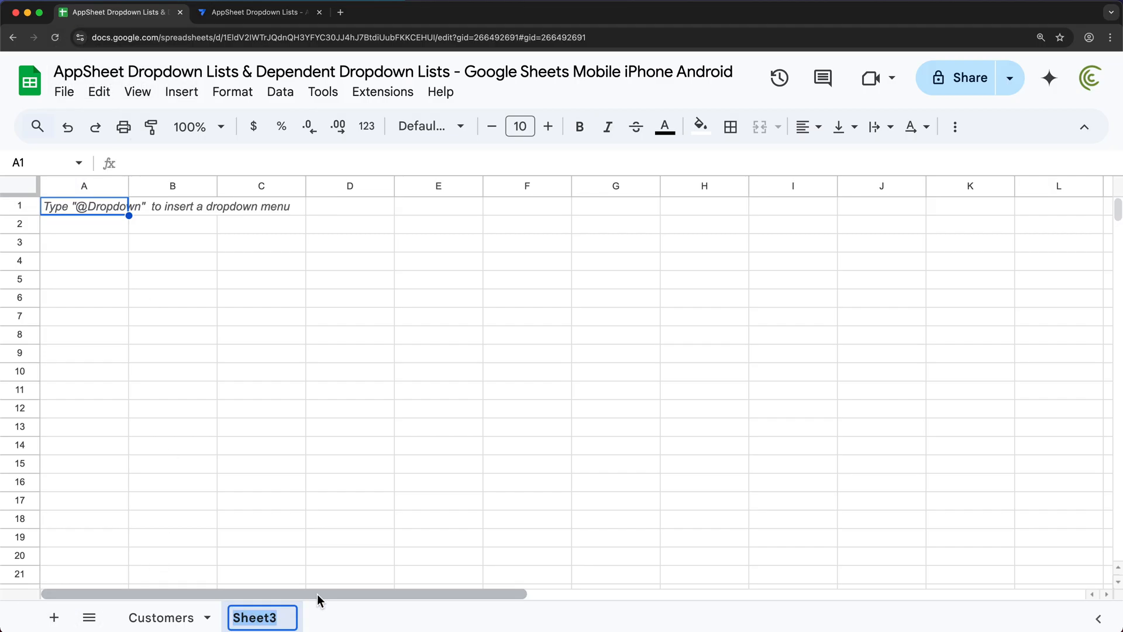
{"action": "type", "text": "Dropdown"}
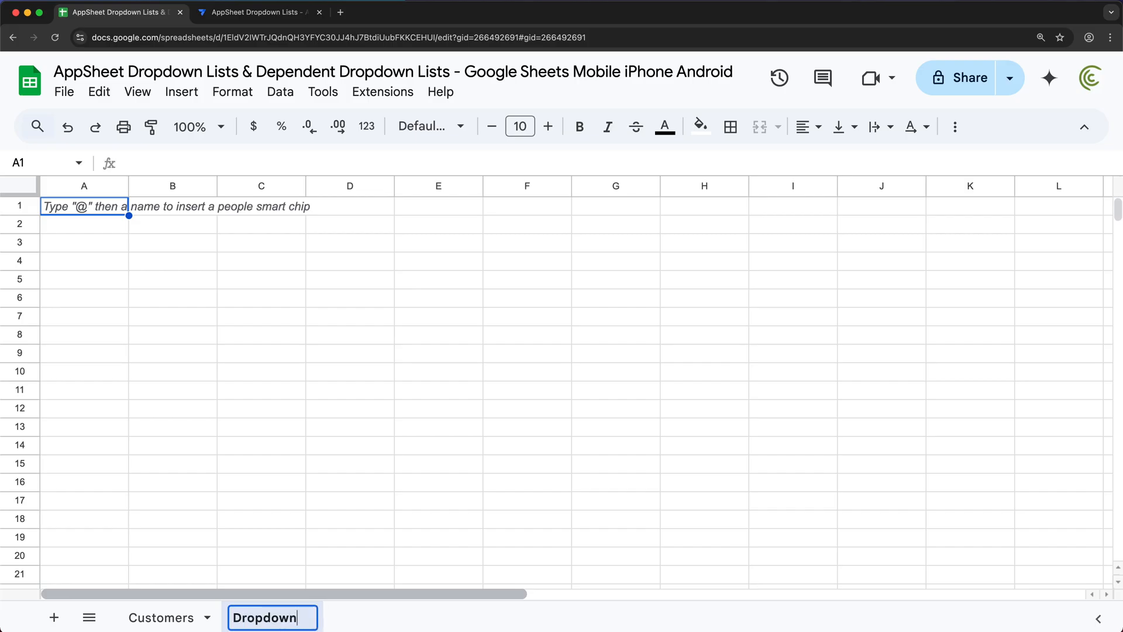
{"action": "key", "text": "Return"}
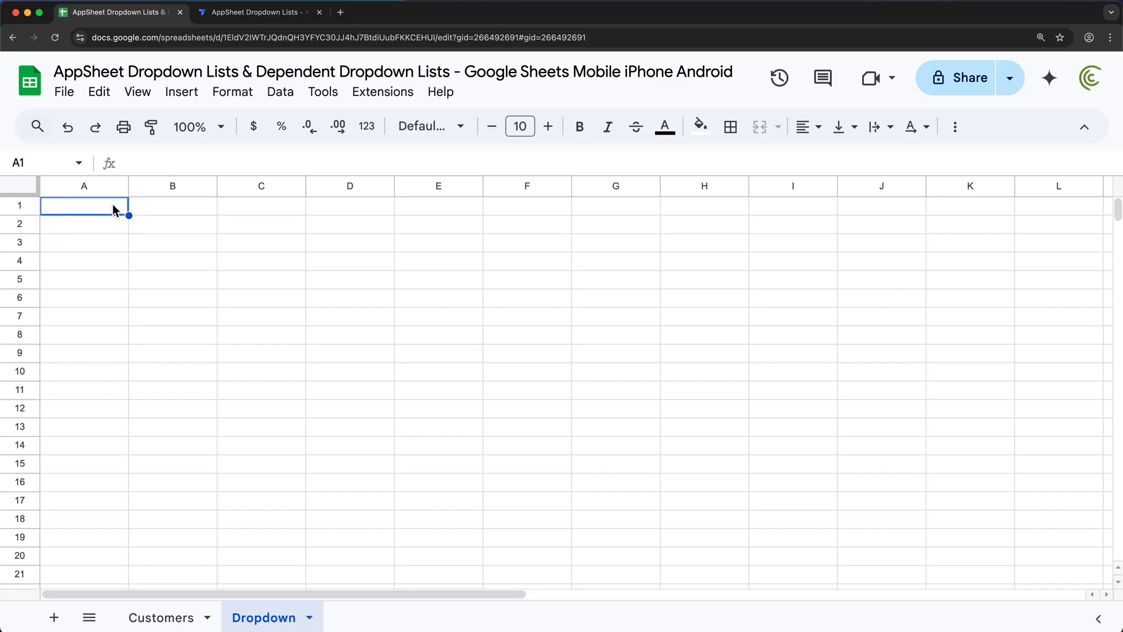
Enter the column headers ID in A1 and Country in B1 of the Dropdown sheet
{"action": "type", "text": "ID"}
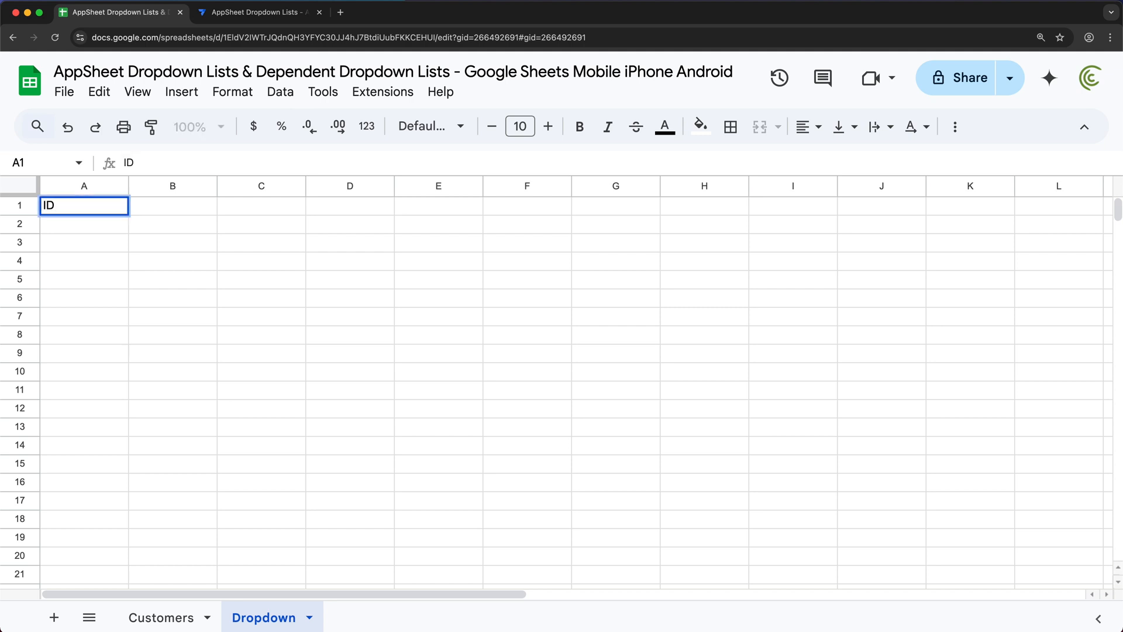
{"action": "key", "text": "Tab"}
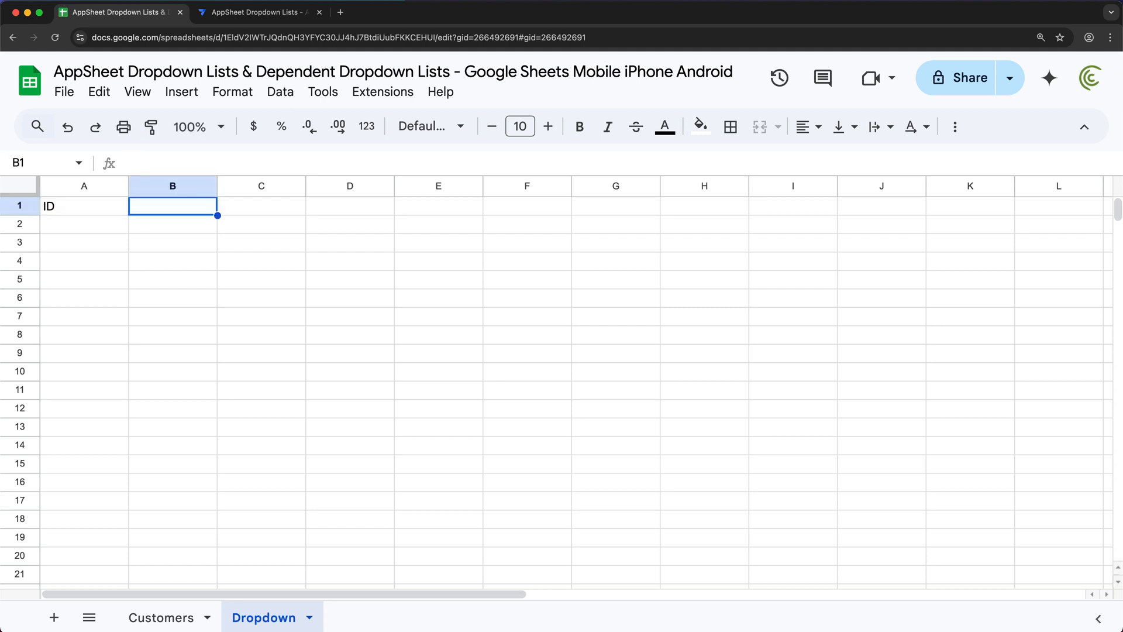
{"action": "type", "text": "Country"}
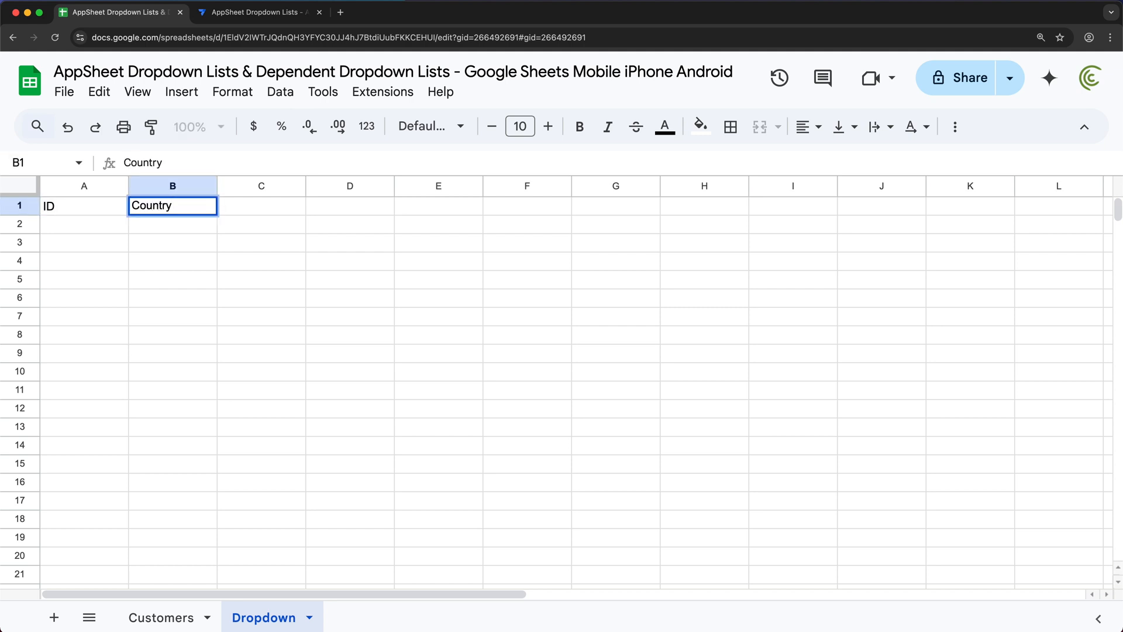
{"action": "key", "text": "Return"}
Enter the countries United States in B2 and Canada in B3 of the Dropdown sheet
{"action": "key", "text": "Right"}
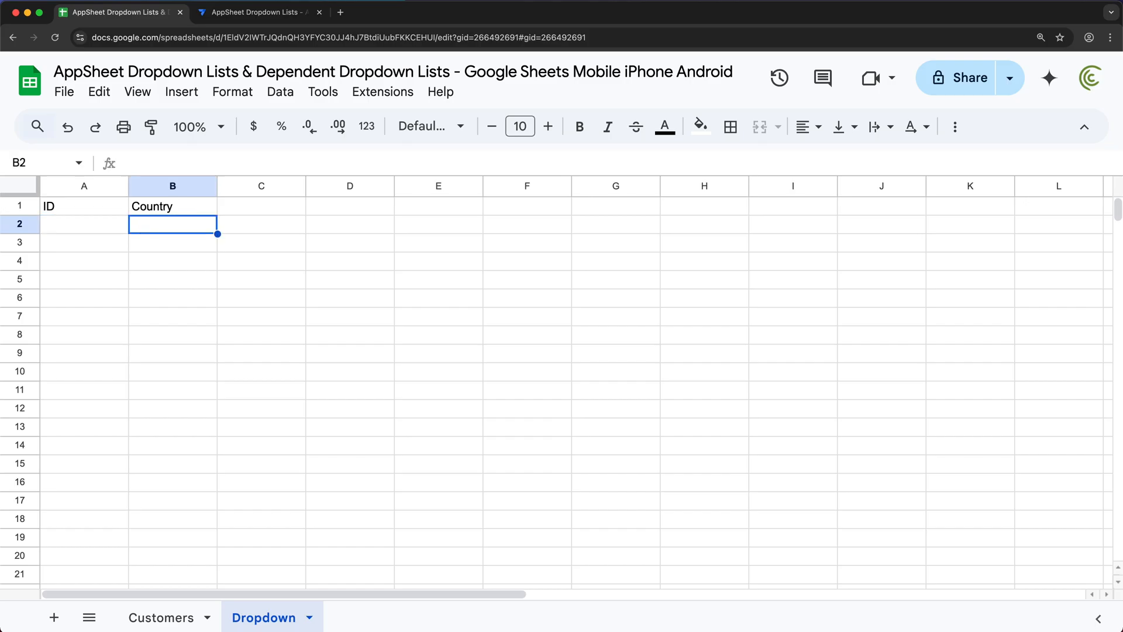
{"action": "type", "text": "United States"}
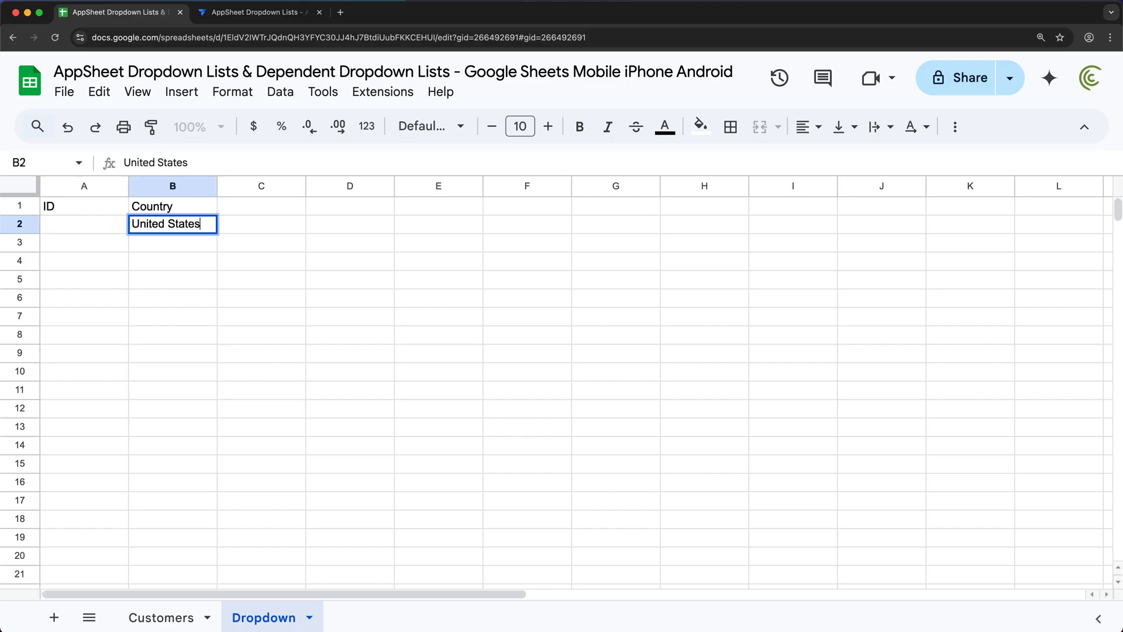
{"action": "key", "text": "Return"}
{"action": "type", "text": "Canad"}
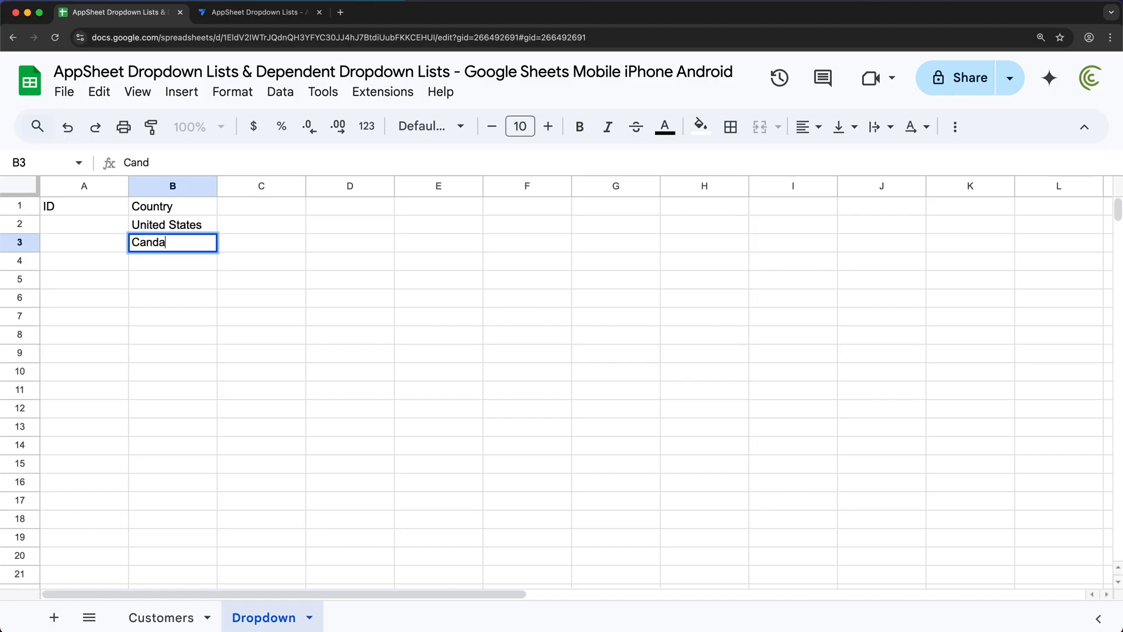
{"action": "key", "text": "BackSpace"}
{"action": "type", "text": "da"}
{"action": "key", "text": "Return"}
Enter the IDs A1 and A2 in cells A2 and A3, beside the two countries
{"action": "left_click", "coordinate": [84, 225]}
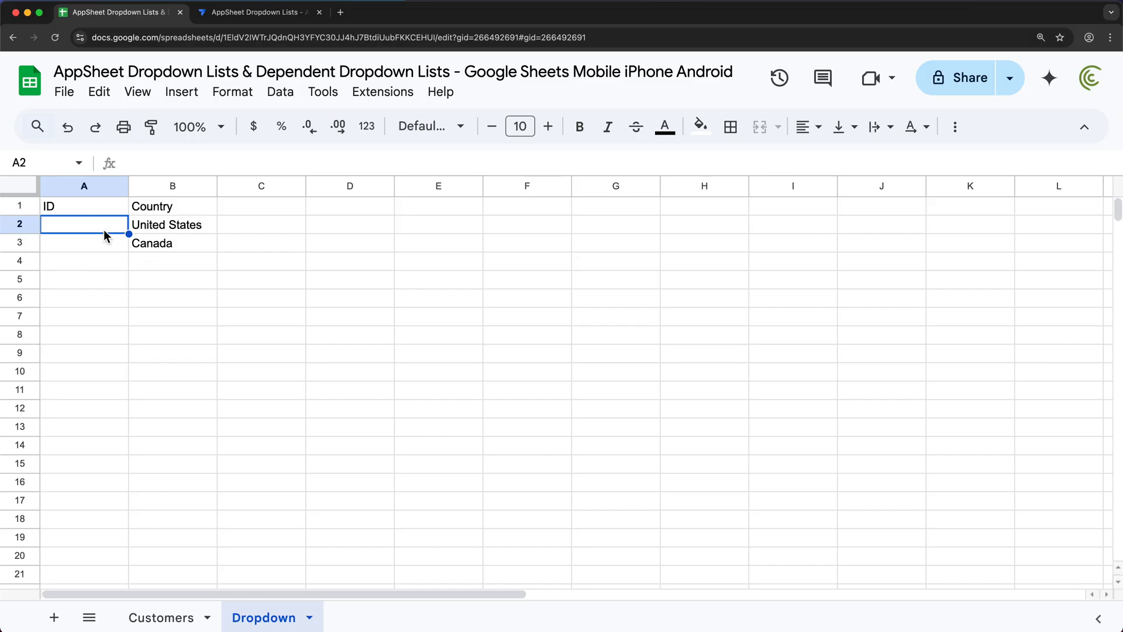
{"action": "type", "text": "A1"}
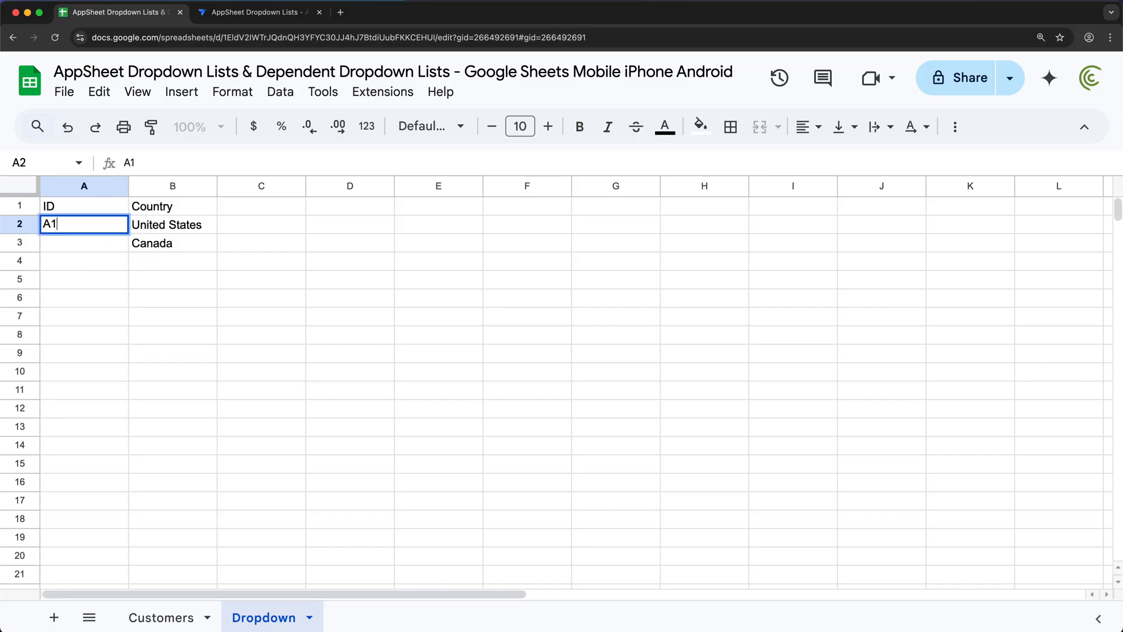
{"action": "key", "text": "Return"}
{"action": "type", "text": "A2"}
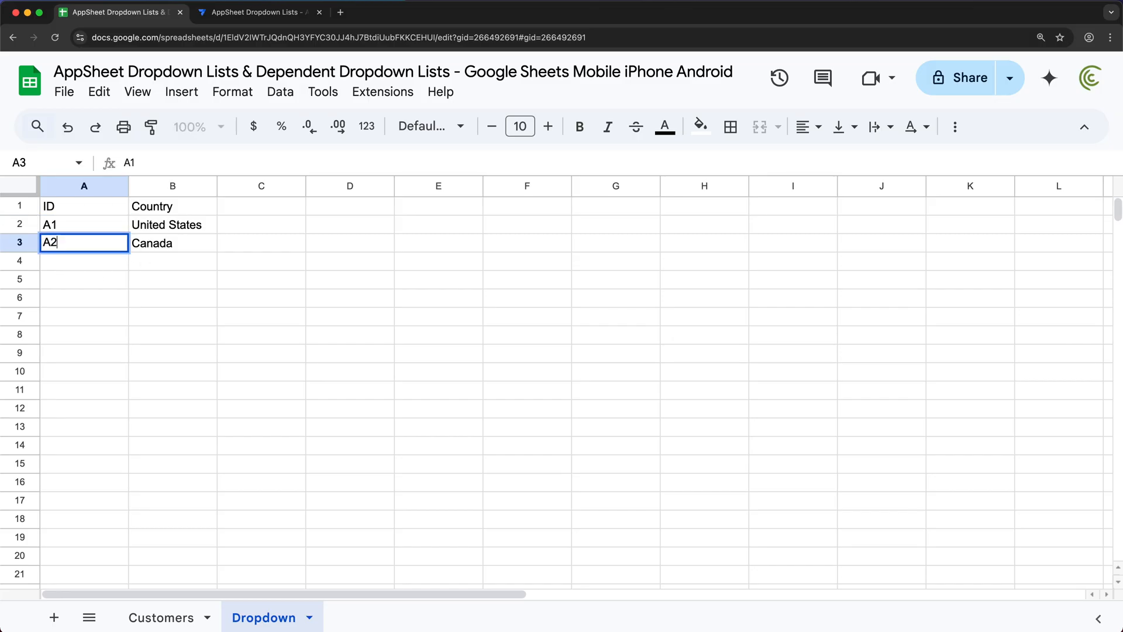
{"action": "key", "text": "Return"}
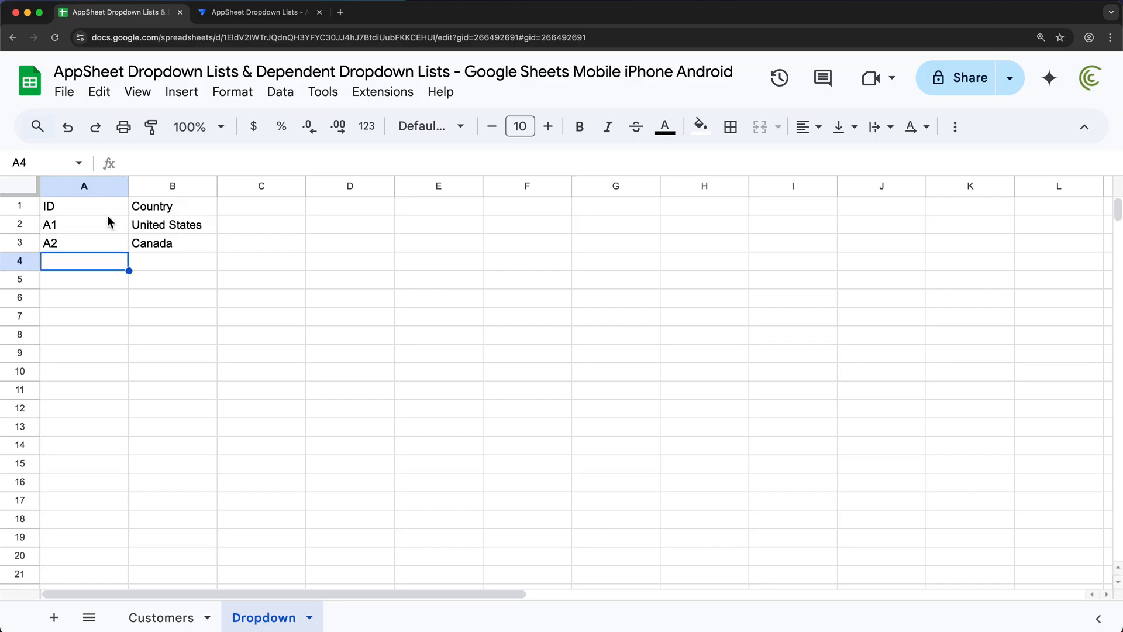
Make the ID and Country headers in A1:B1 bold
{"action": "left_click_drag", "start_coordinate": [94, 211], "coordinate": [174, 212]}
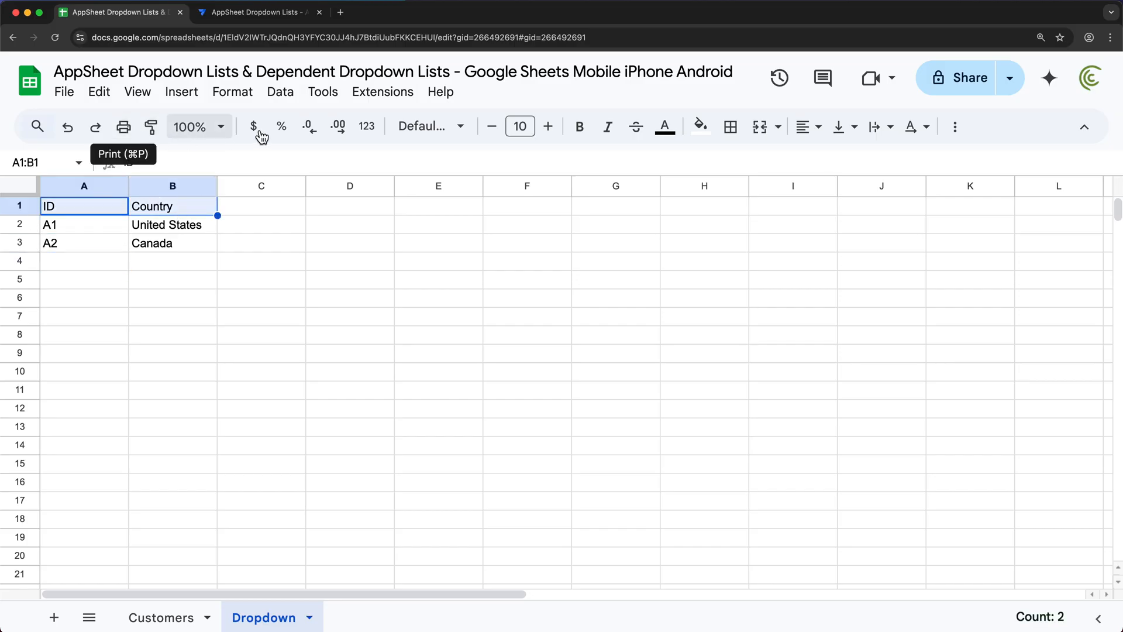
{"action": "left_click", "coordinate": [582, 127]}
{"action": "left_click", "coordinate": [318, 259]}
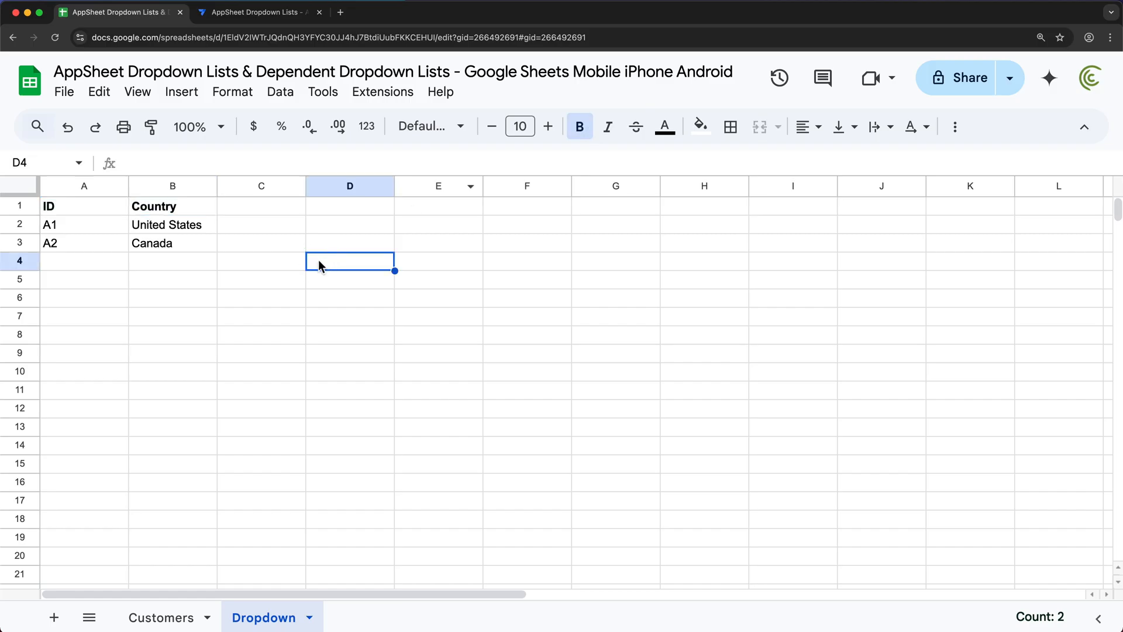
{"action": "left_click_drag", "start_coordinate": [183, 233], "coordinate": [179, 261]}
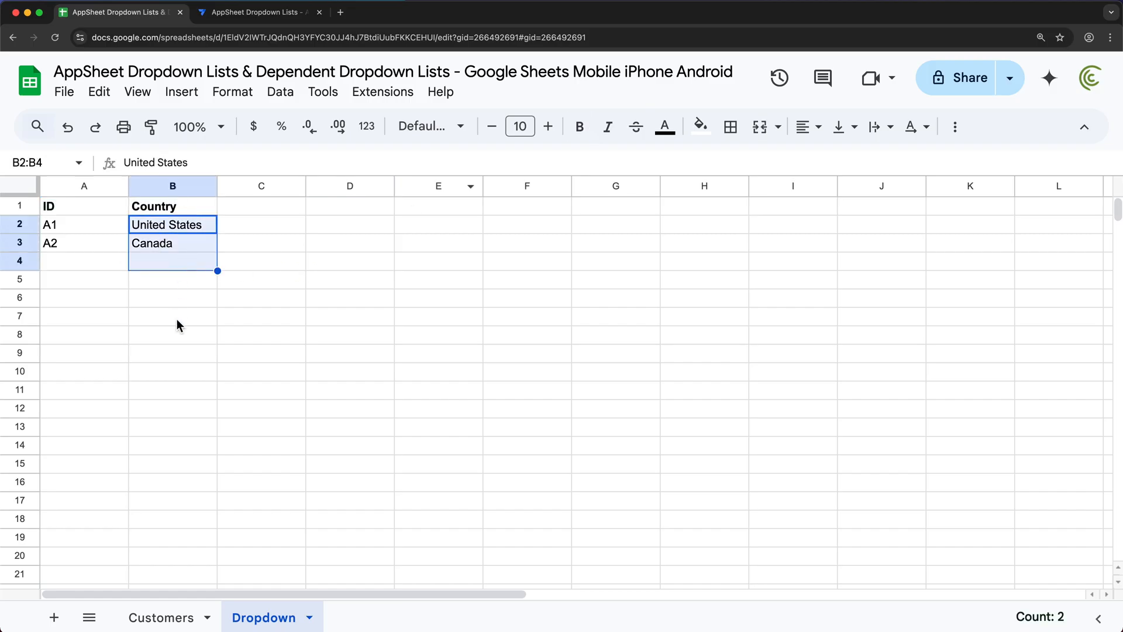
{"action": "left_click", "coordinate": [96, 206]}
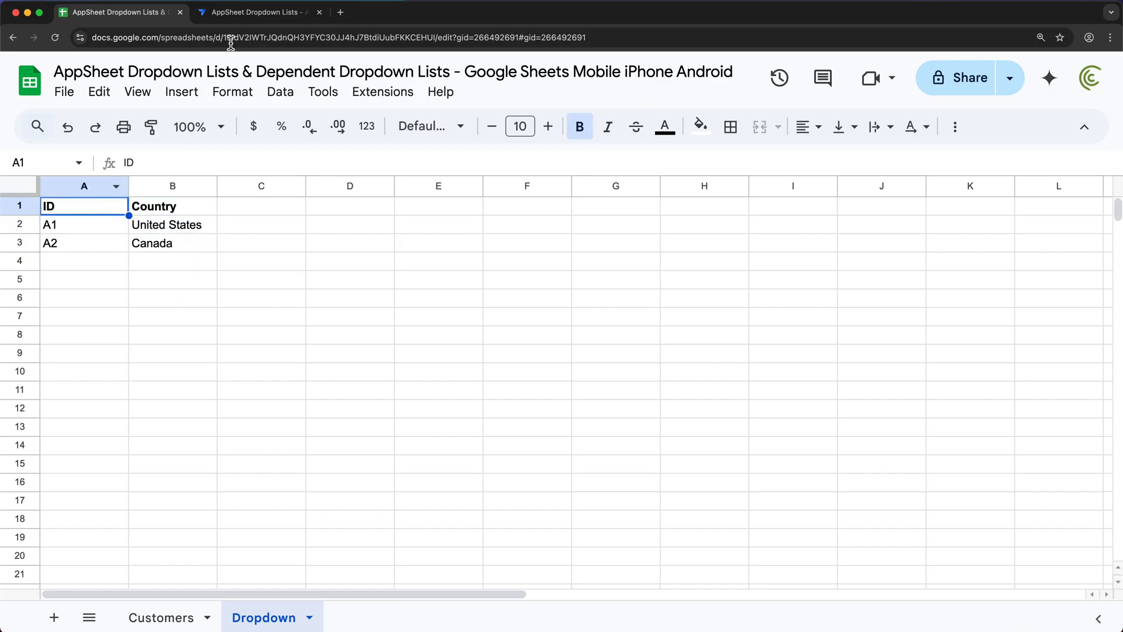
Switch to AppSheet, add the spreadsheet's Dropdown sheet as a Read-only table from Google Sheets, and inspect its columns
{"action": "left_click", "coordinate": [249, 14]}
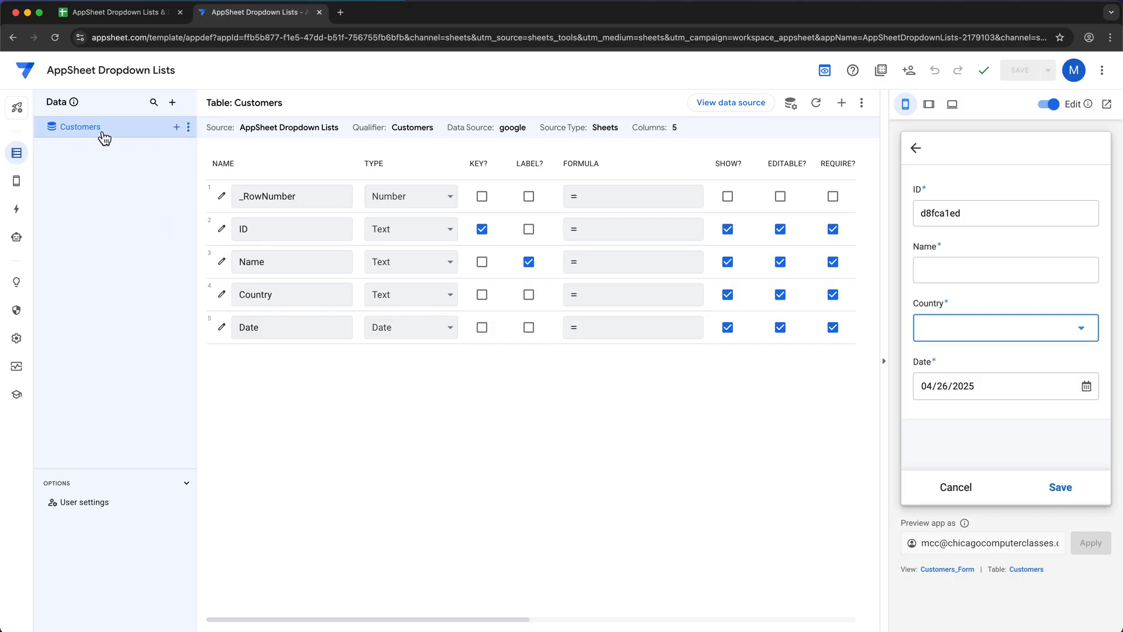
{"action": "left_click", "coordinate": [172, 103]}
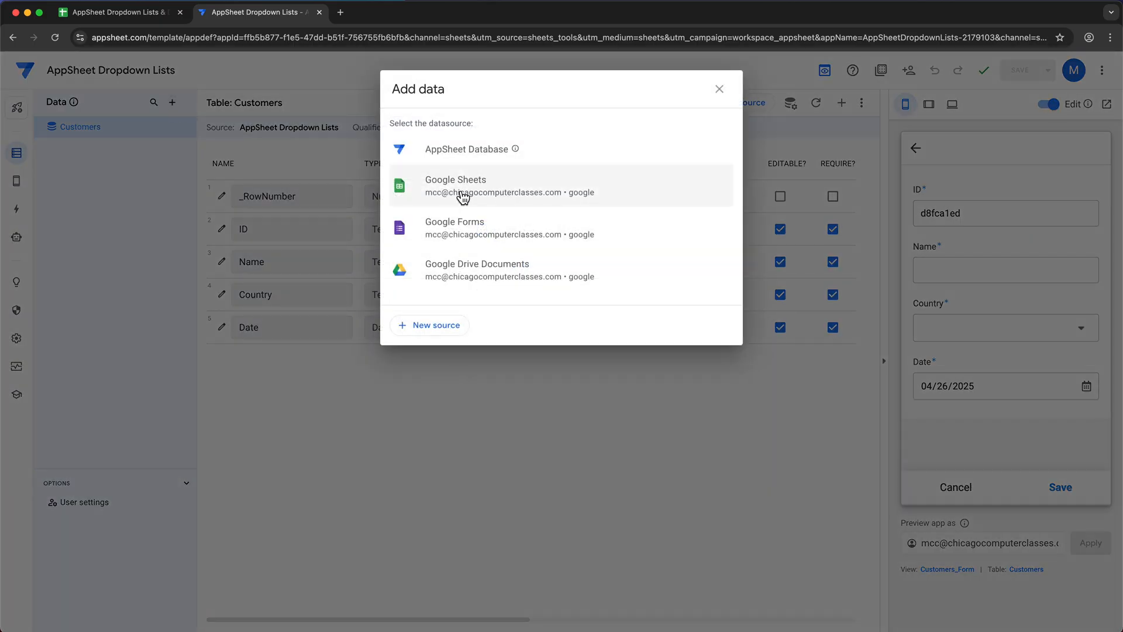
{"action": "left_click", "coordinate": [512, 194]}
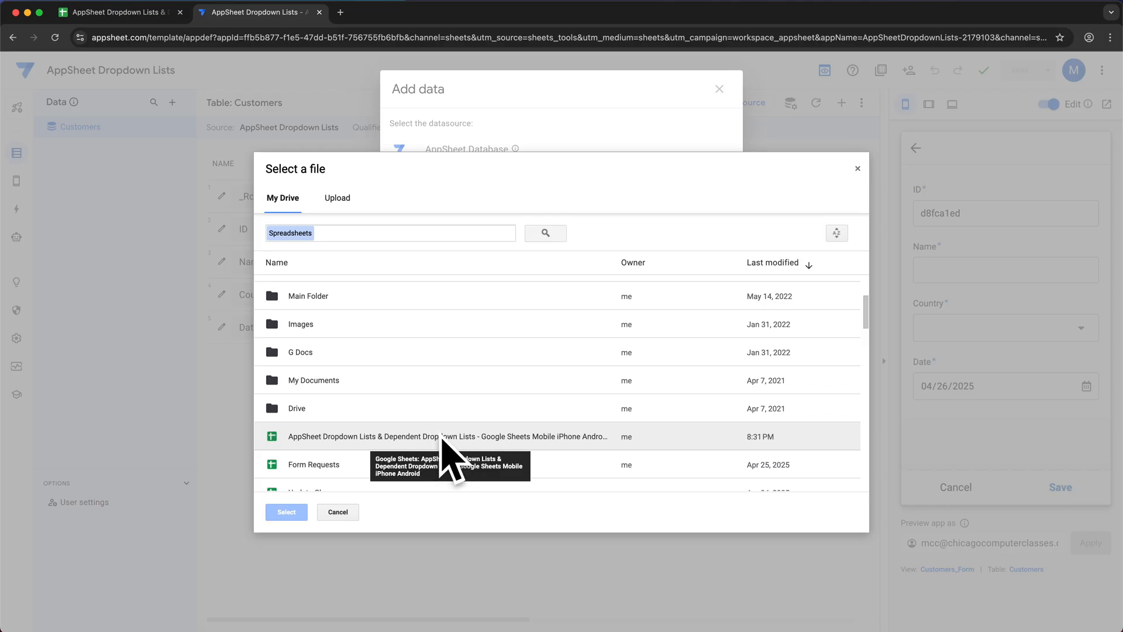
{"action": "double_click", "coordinate": [430, 439]}
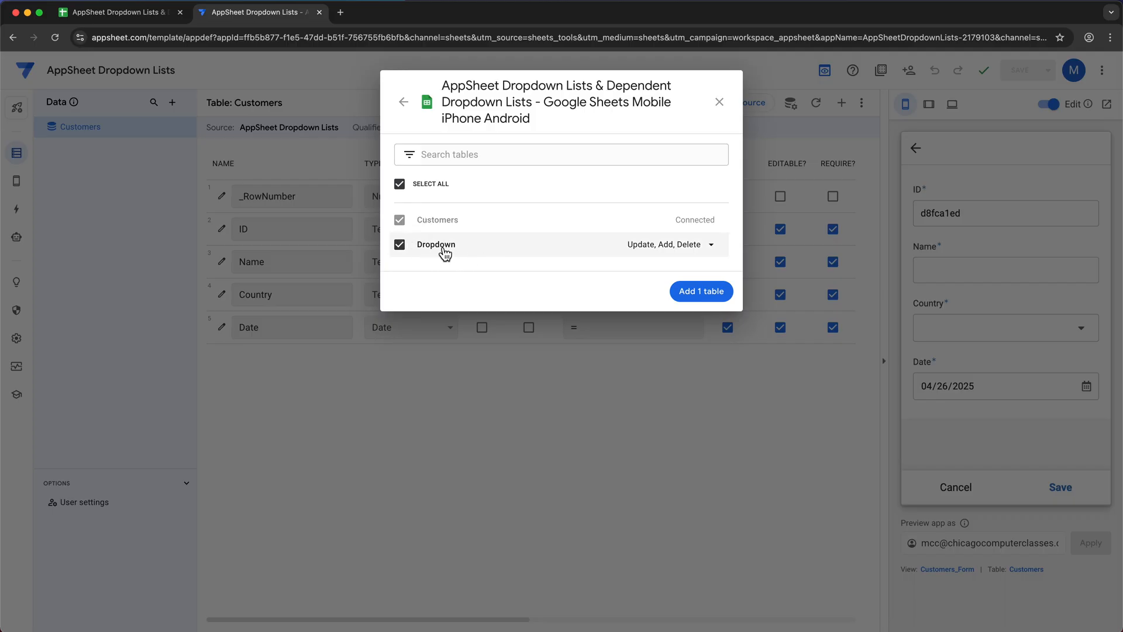
{"action": "left_click", "coordinate": [721, 251]}
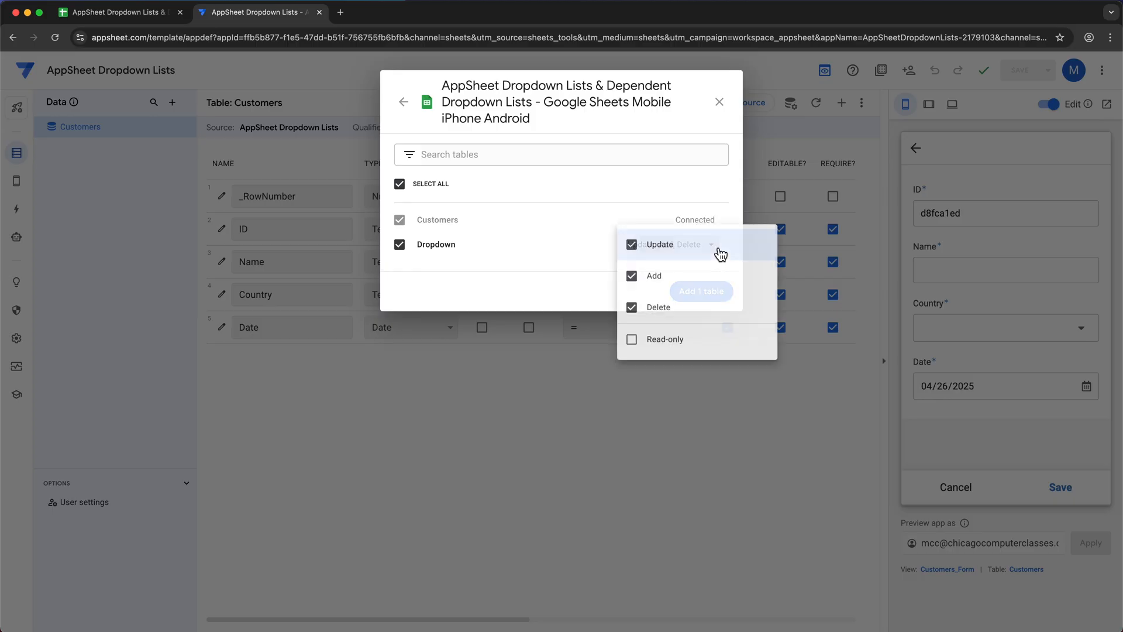
{"action": "left_click", "coordinate": [664, 346]}
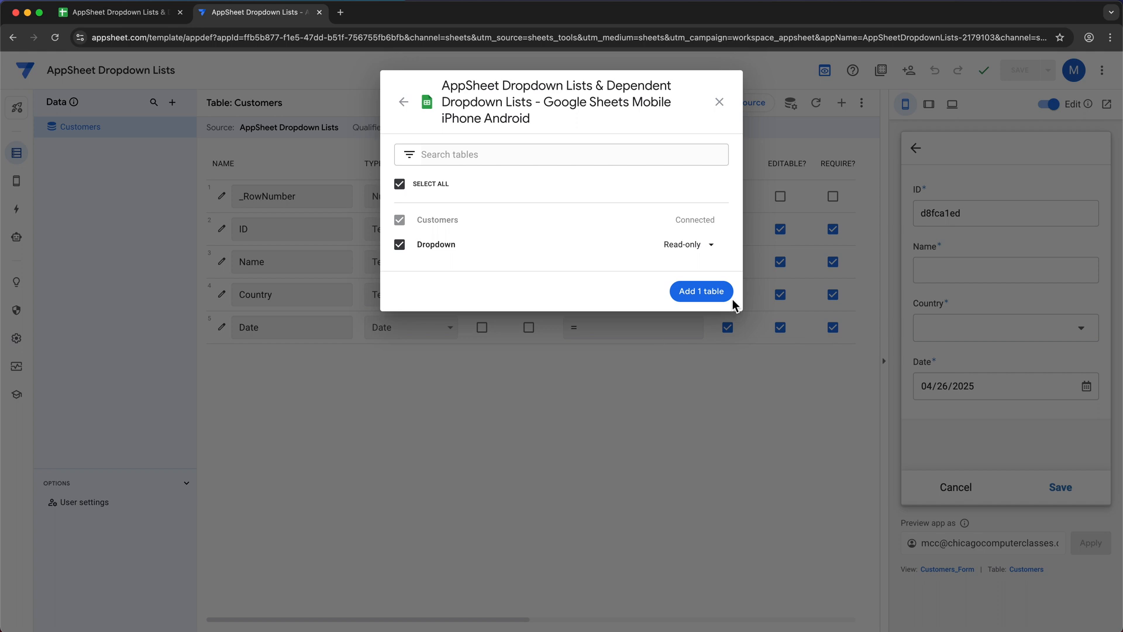
{"action": "left_click", "coordinate": [713, 293]}
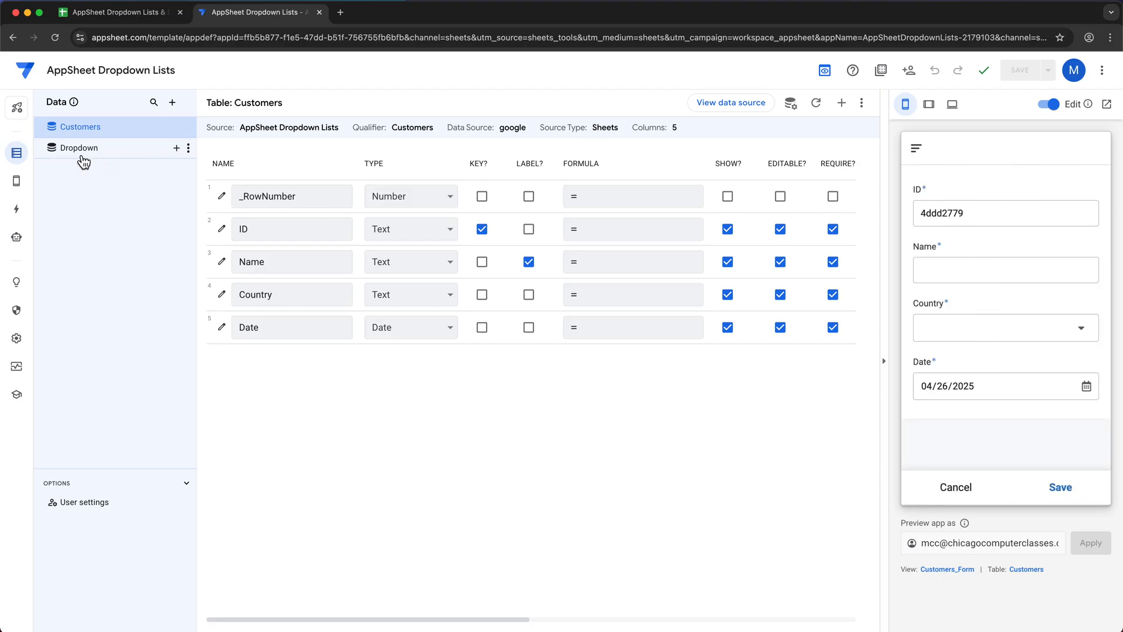
{"action": "left_click", "coordinate": [82, 149]}
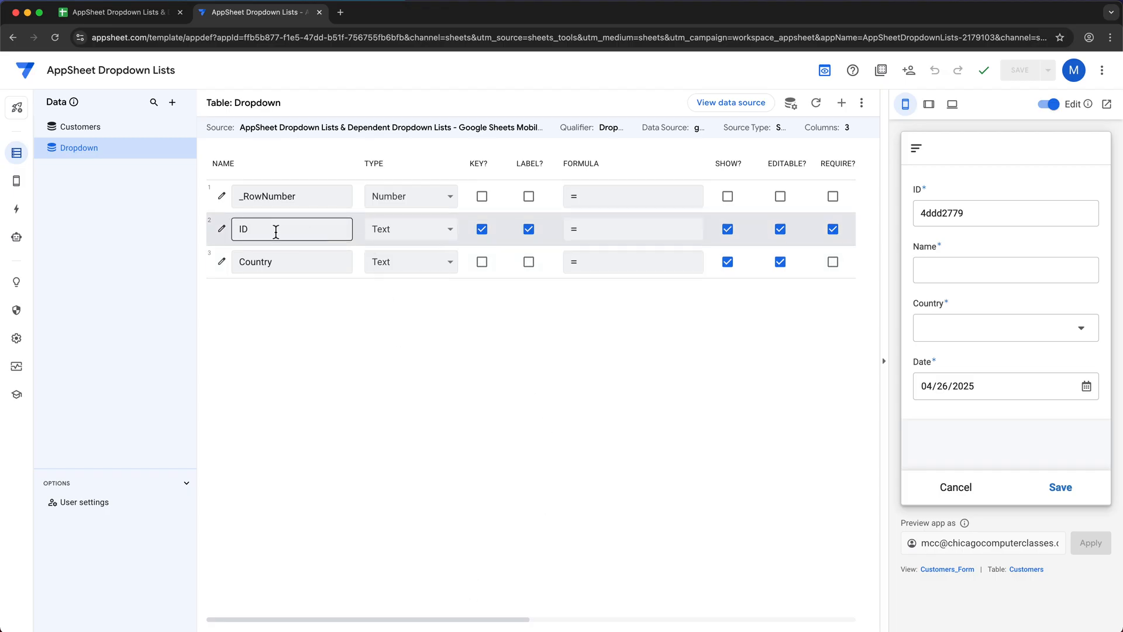
{"action": "left_click_drag", "start_coordinate": [440, 625], "coordinate": [620, 621]}
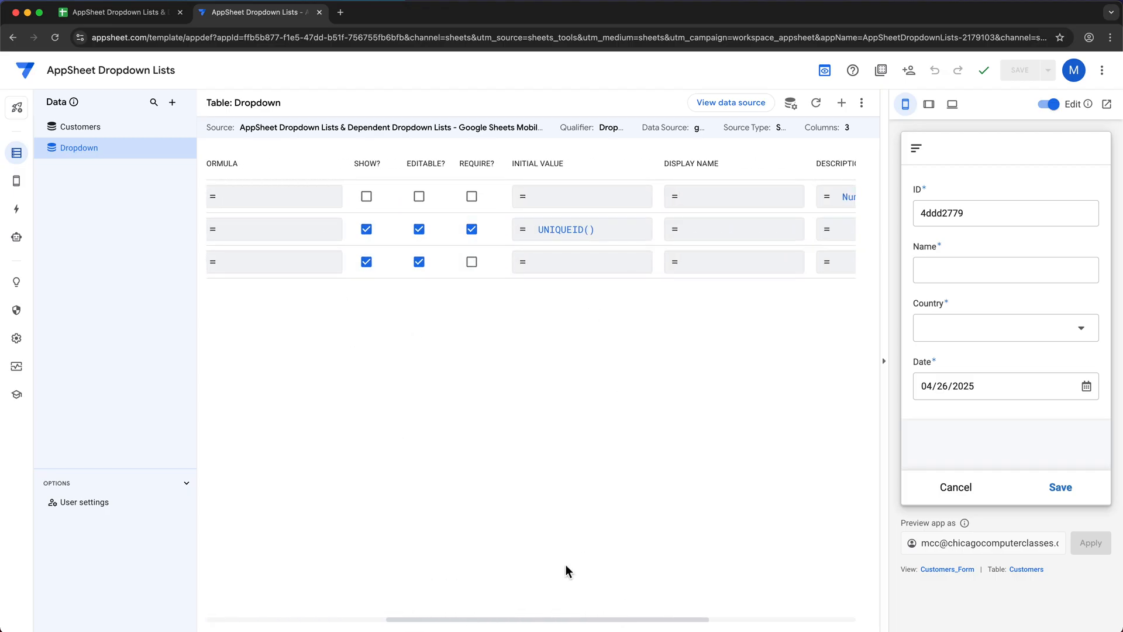
{"action": "left_click_drag", "start_coordinate": [538, 620], "coordinate": [314, 623]}
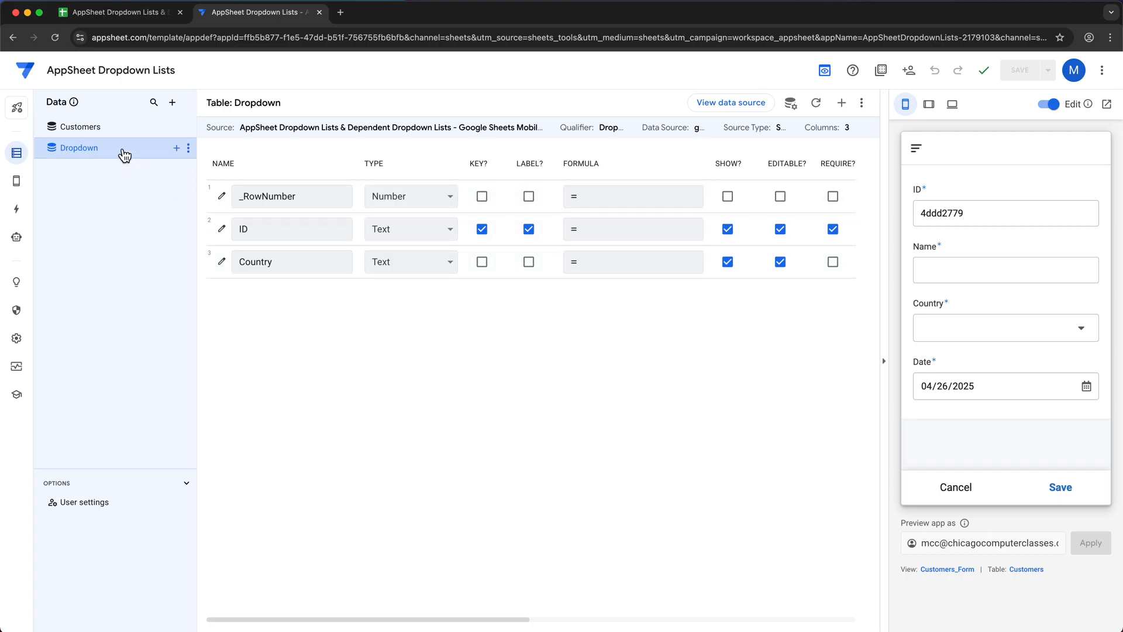
Open the Valid If formula of the Country column in the Customers table and clear its LIST expression
{"action": "left_click", "coordinate": [109, 134]}
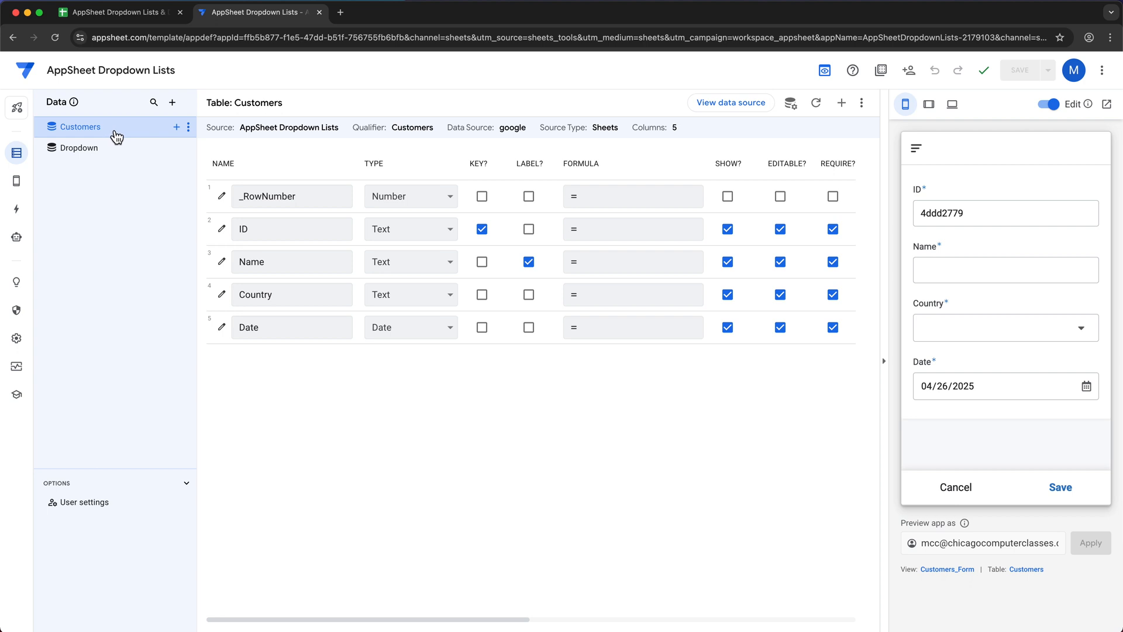
{"action": "left_click", "coordinate": [223, 295]}
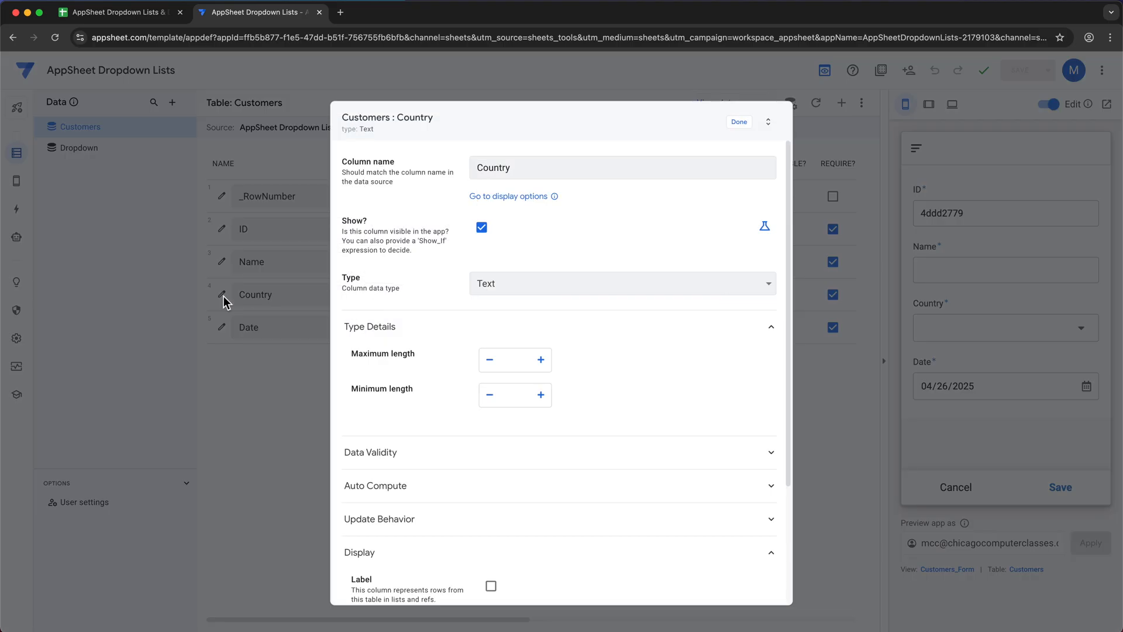
{"action": "left_click", "coordinate": [517, 462]}
{"action": "scroll", "coordinate": [521, 435], "scroll_direction": "down", "scroll_amount": 3}
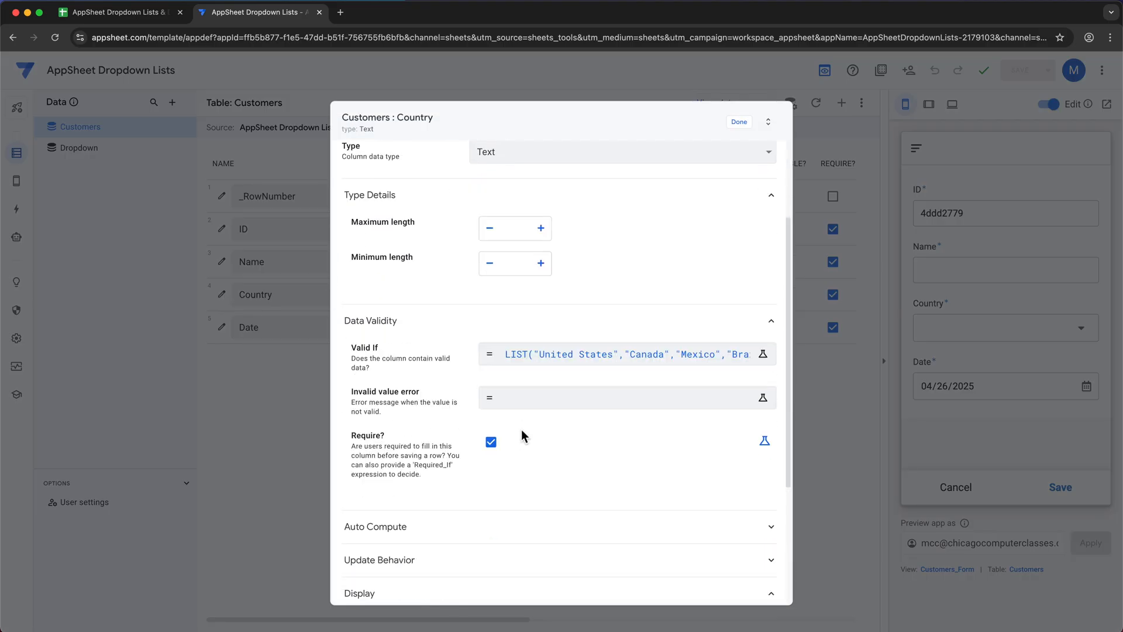
{"action": "left_click", "coordinate": [543, 366]}
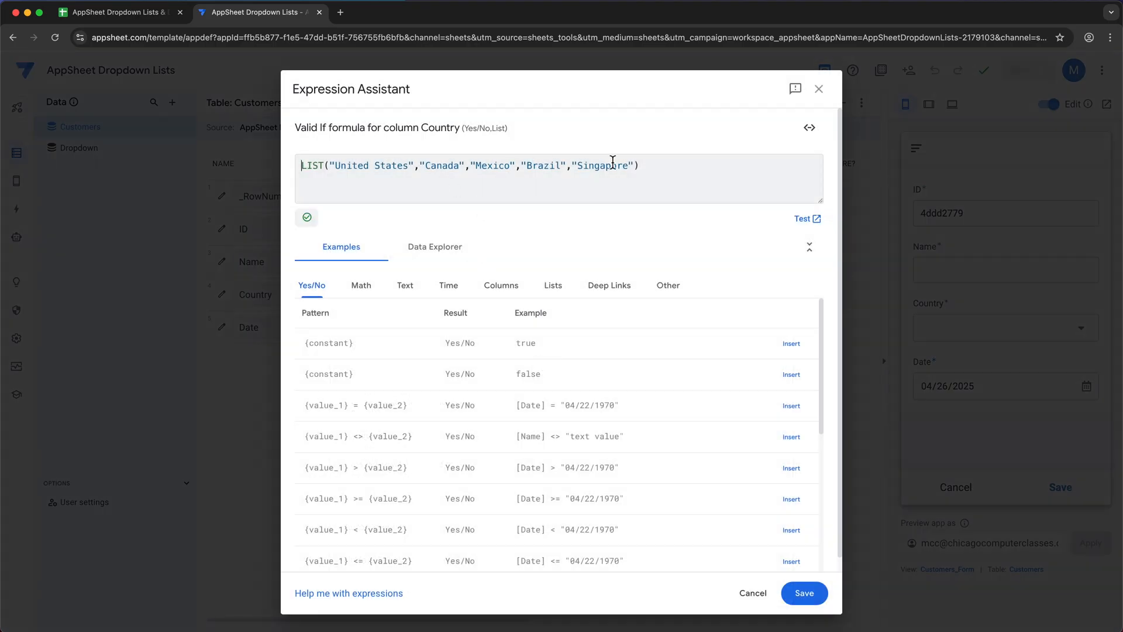
{"action": "left_click_drag", "start_coordinate": [640, 167], "coordinate": [301, 168]}
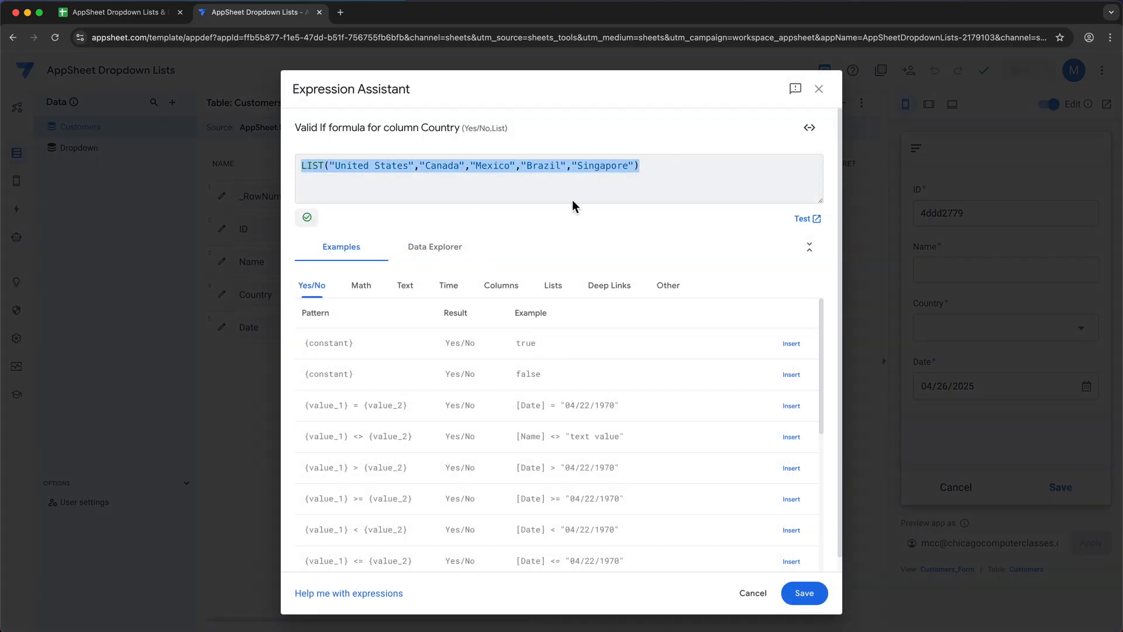
{"action": "key", "text": "BackSpace"}
Start the Country column's Valid If formula with =SELECT(), using Dropdown[Country] as the dataset column
{"action": "type", "text": "="}
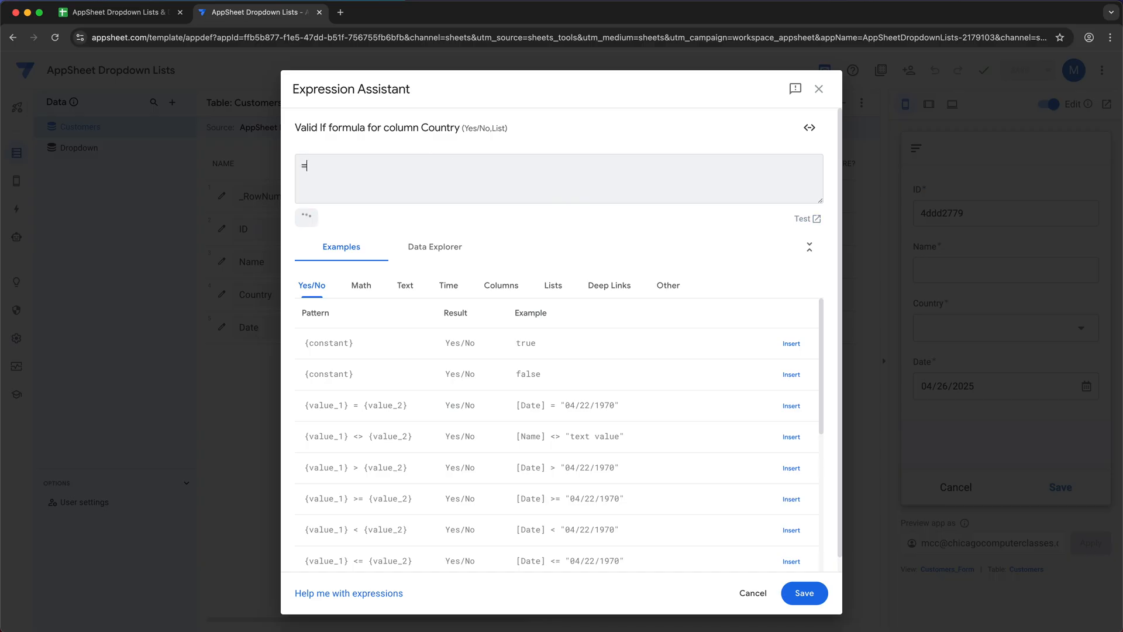
{"action": "type", "text": "SELE"}
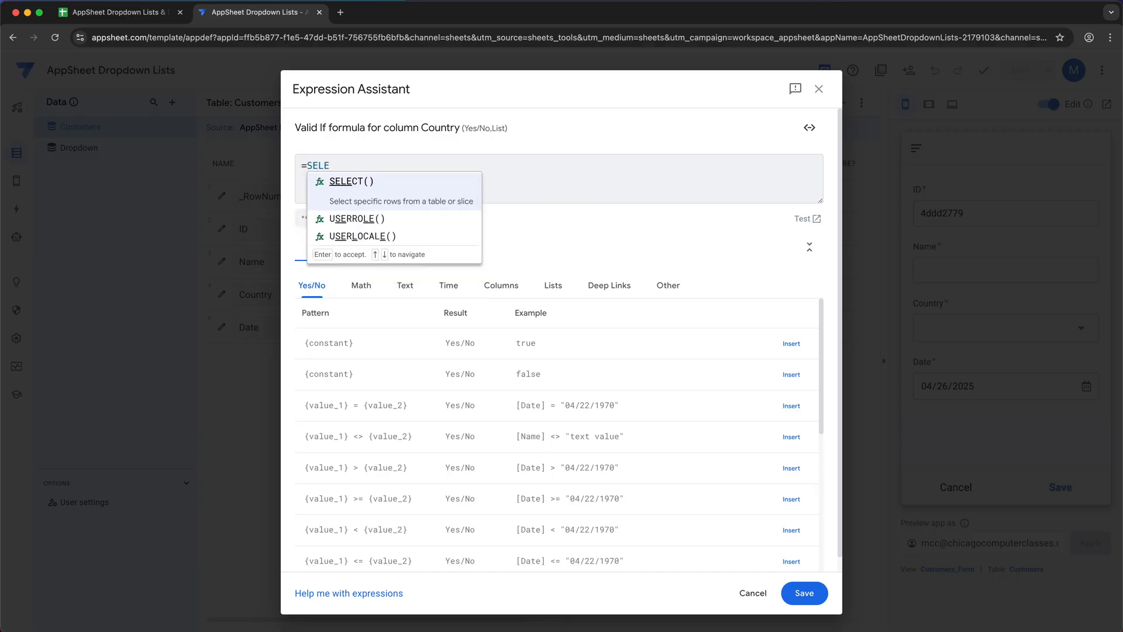
{"action": "key", "text": "Return"}
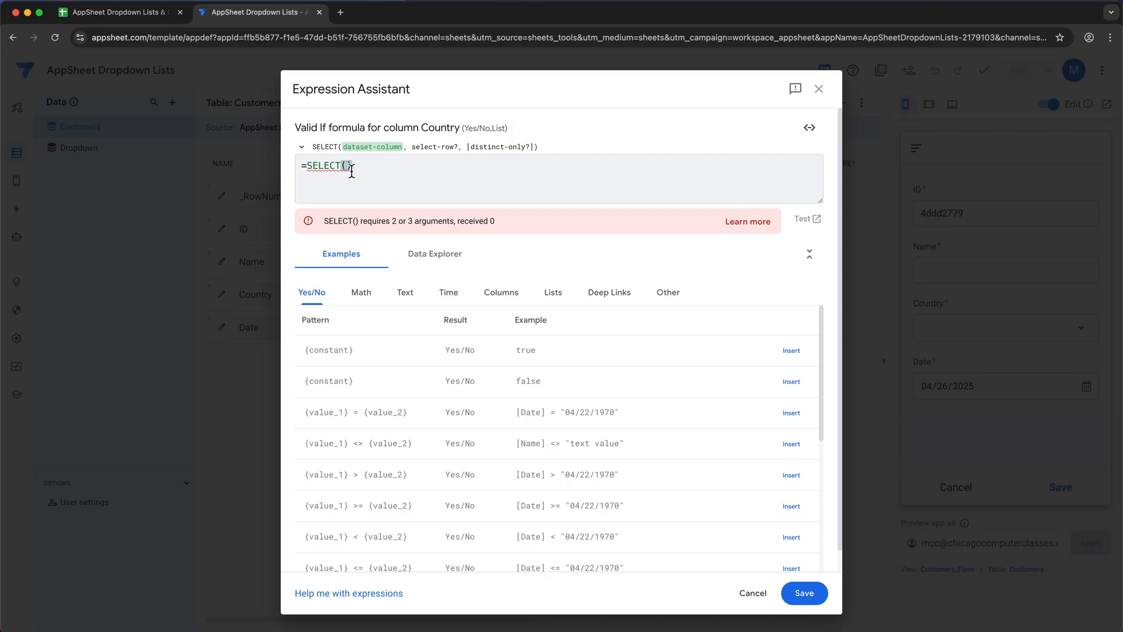
{"action": "mouse_move", "coordinate": [349, 168]}
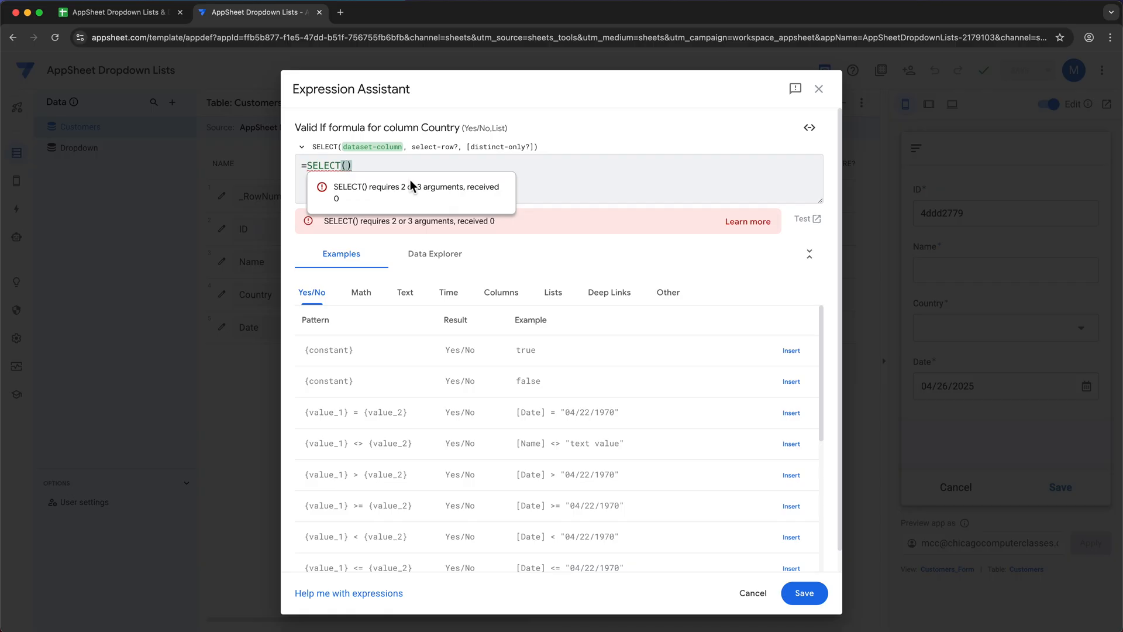
{"action": "type", "text": "Drop"}
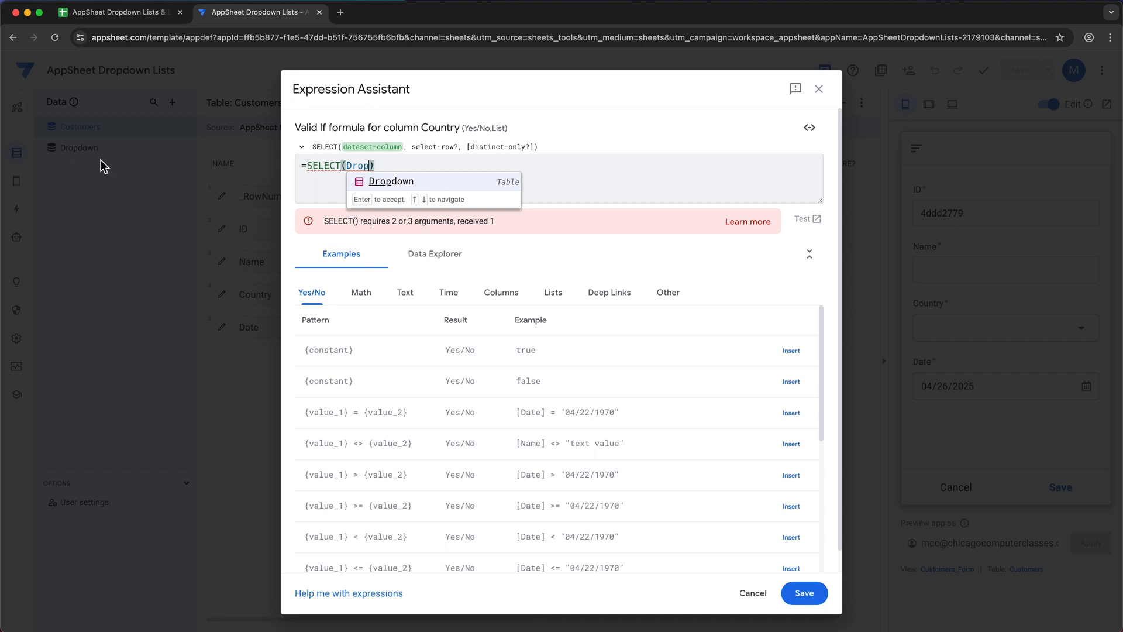
{"action": "left_click", "coordinate": [387, 181]}
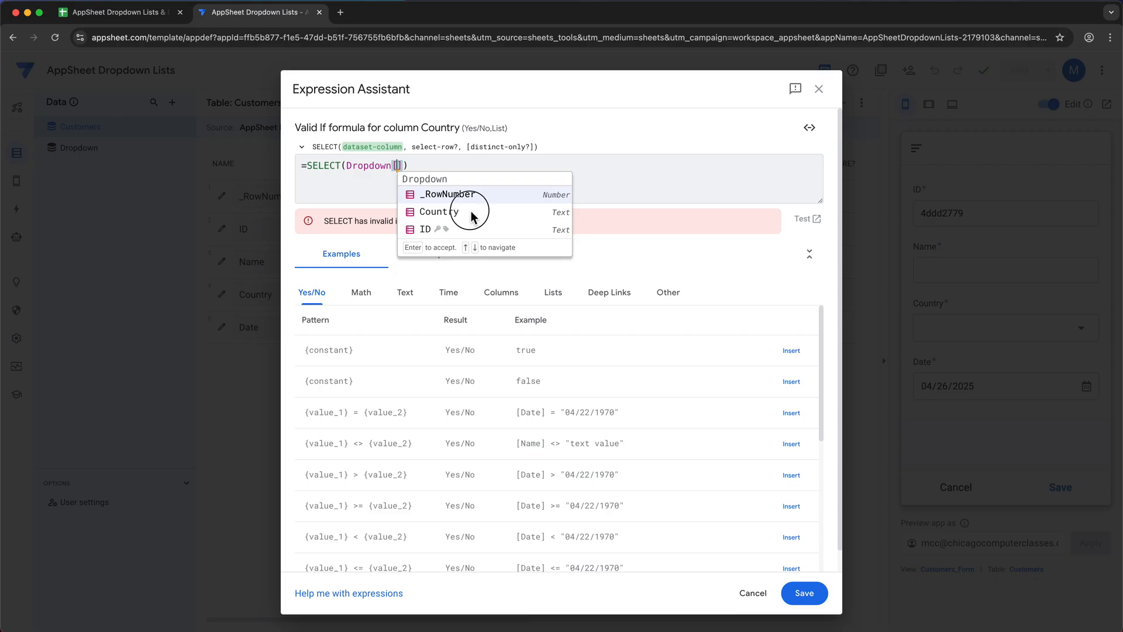
{"action": "left_click", "coordinate": [468, 215]}
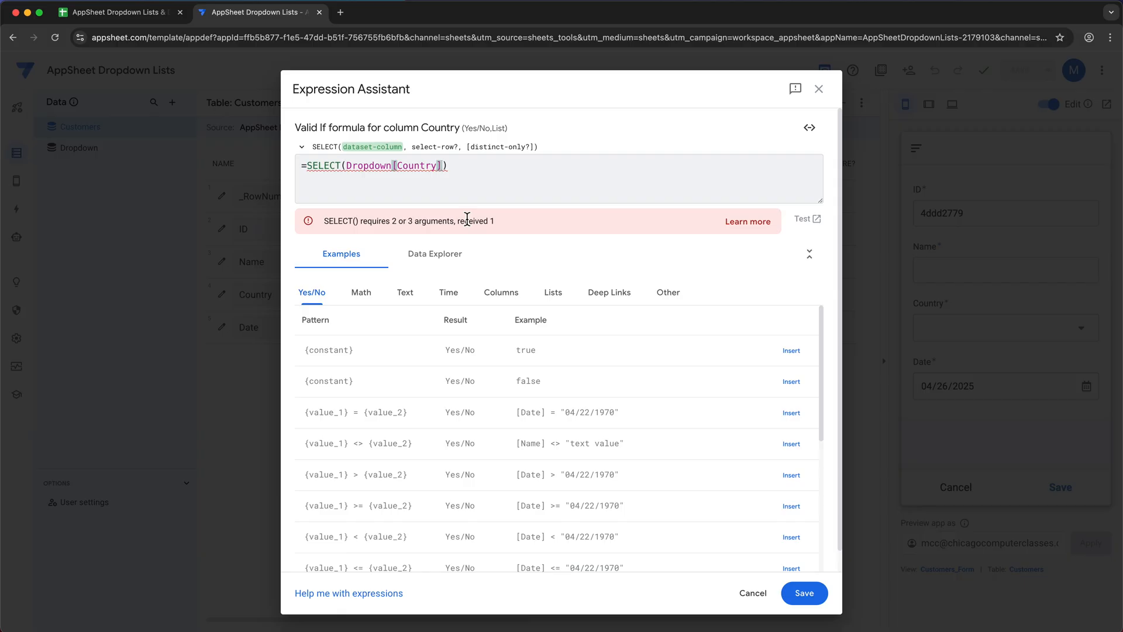
Complete the SELECT formula with TRUE for the row condition and TRUE for distinct-only, then save the formula and the app
{"action": "type", "text": ","}
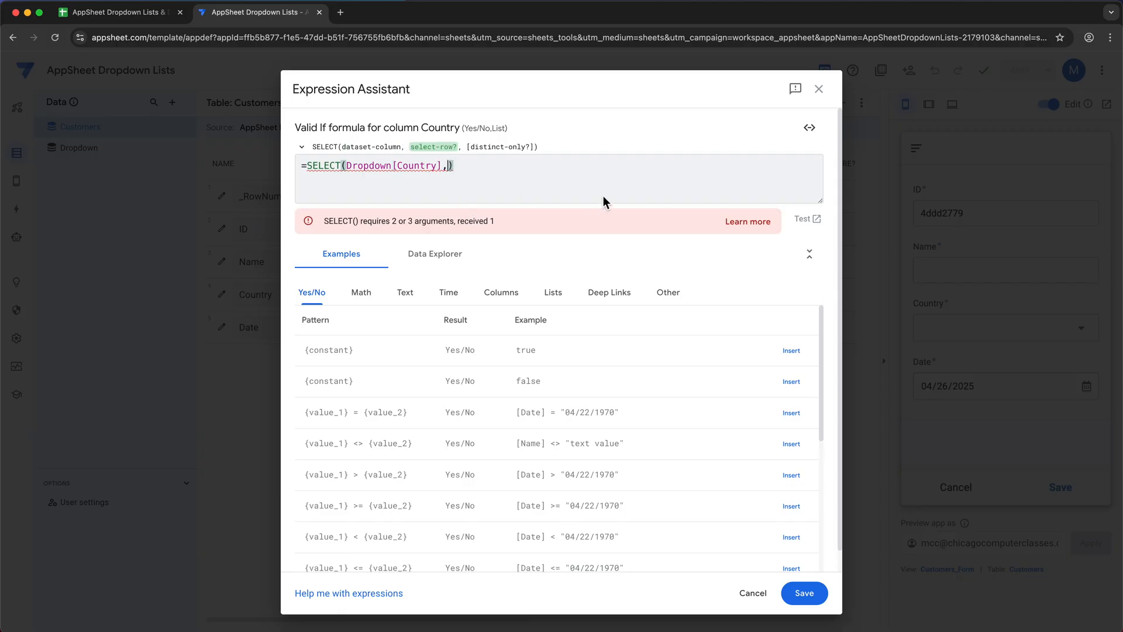
{"action": "type", "text": "TRUE"}
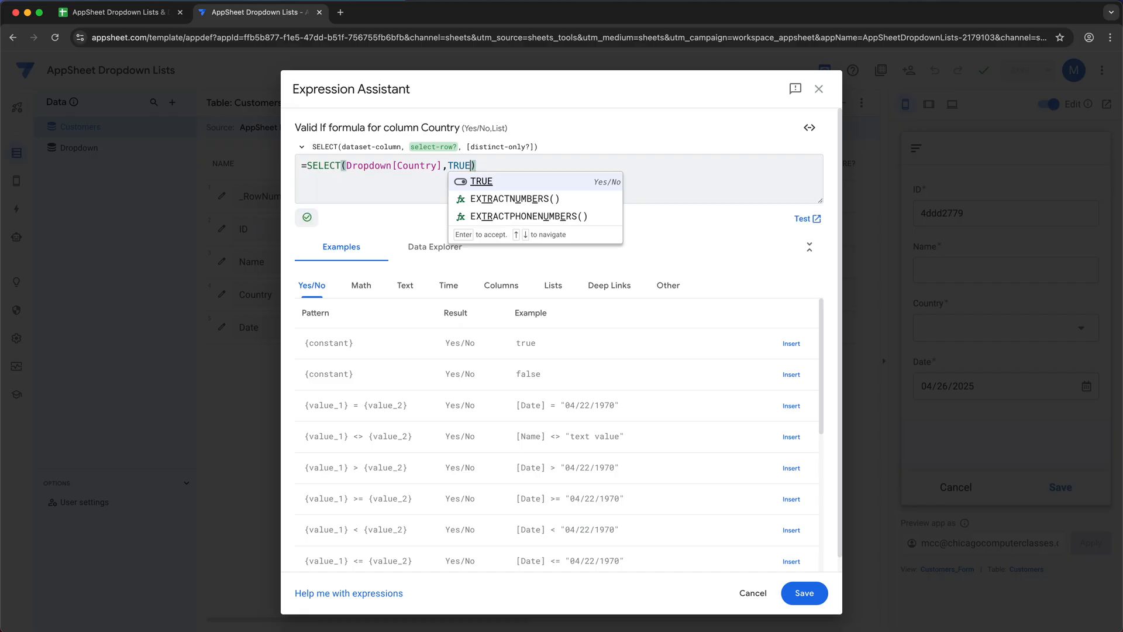
{"action": "type", "text": ","}
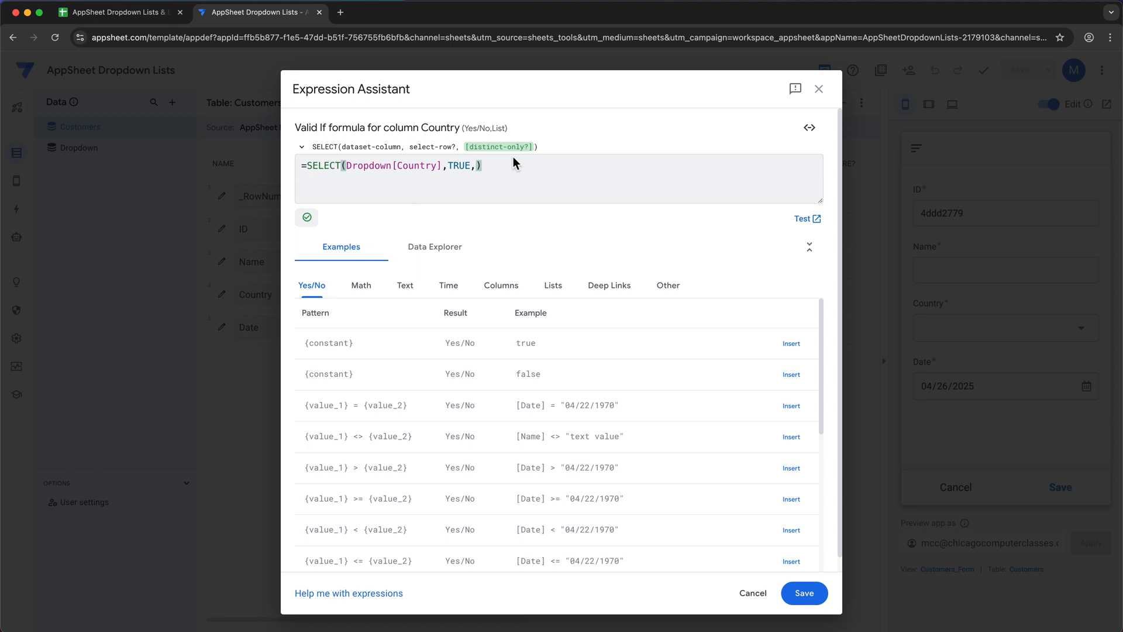
{"action": "type", "text": "TRUE"}
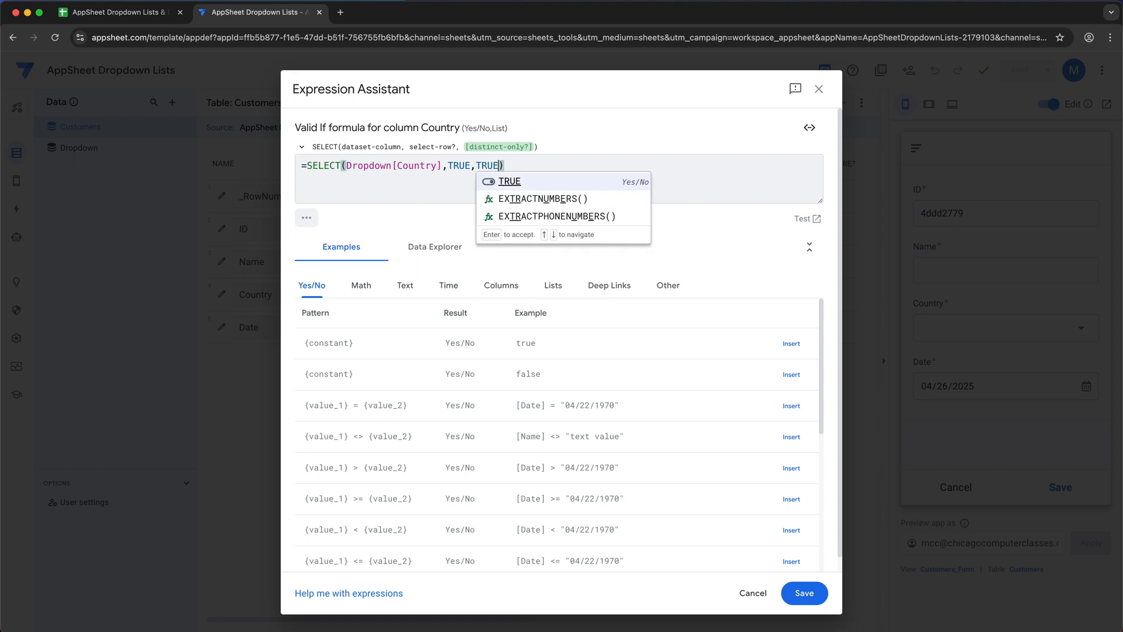
{"action": "key", "text": "Escape"}
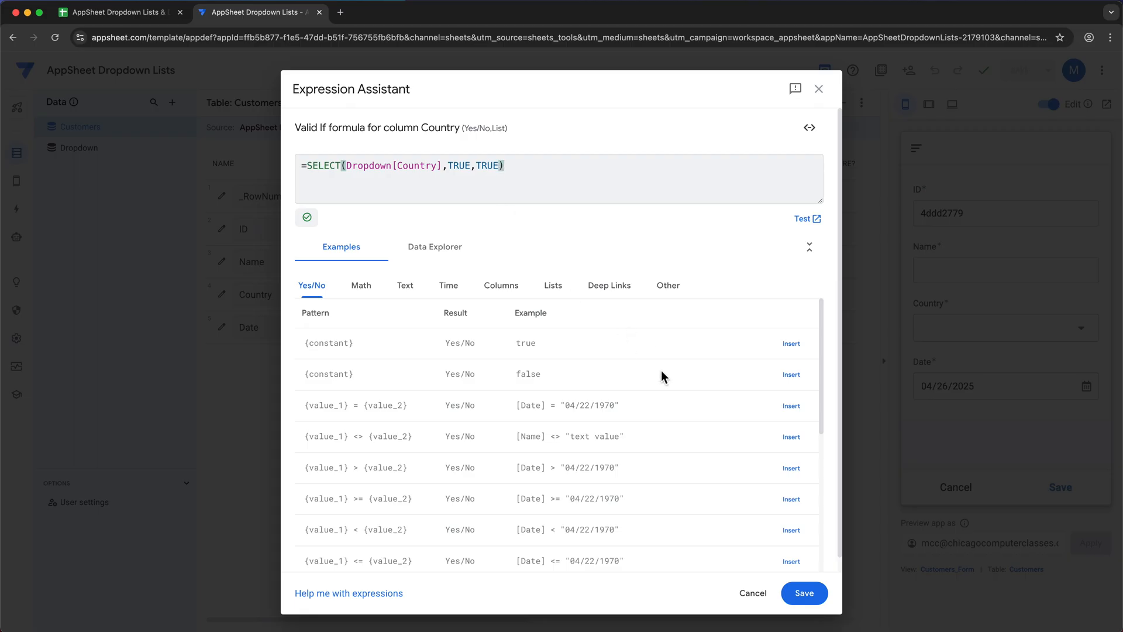
{"action": "left_click", "coordinate": [804, 593]}
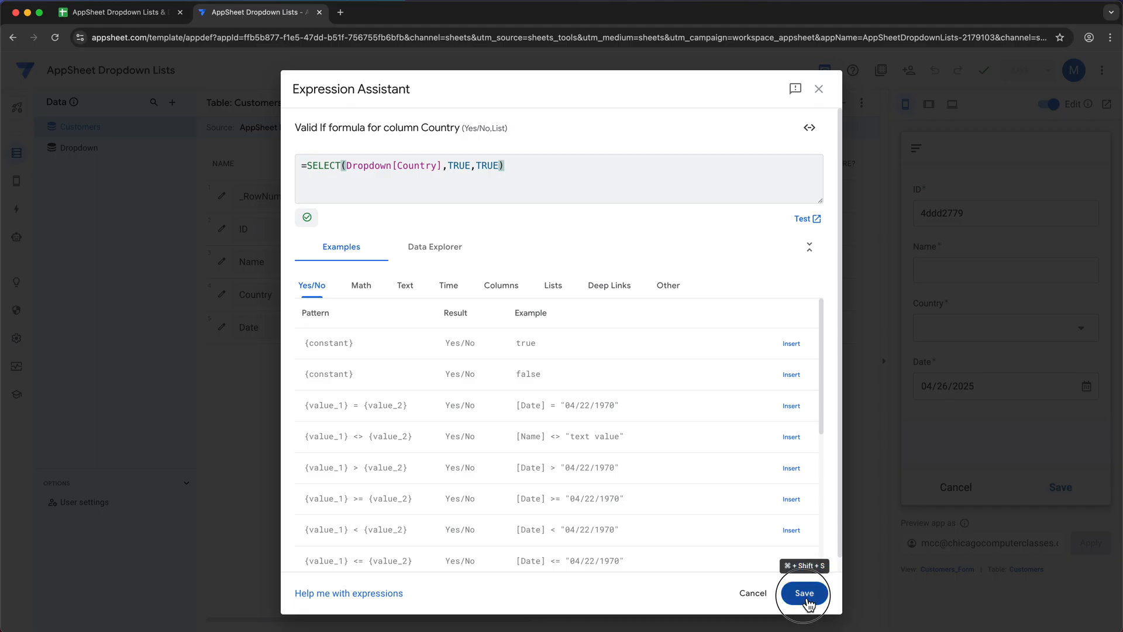
{"action": "left_click", "coordinate": [740, 123]}
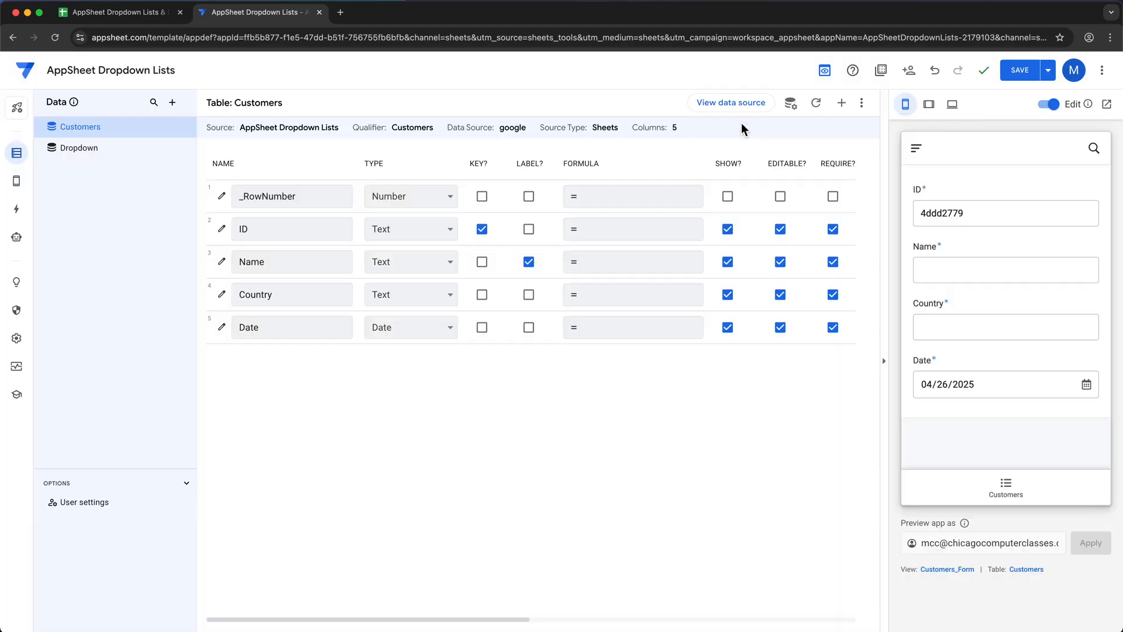
{"action": "left_click", "coordinate": [1020, 71]}
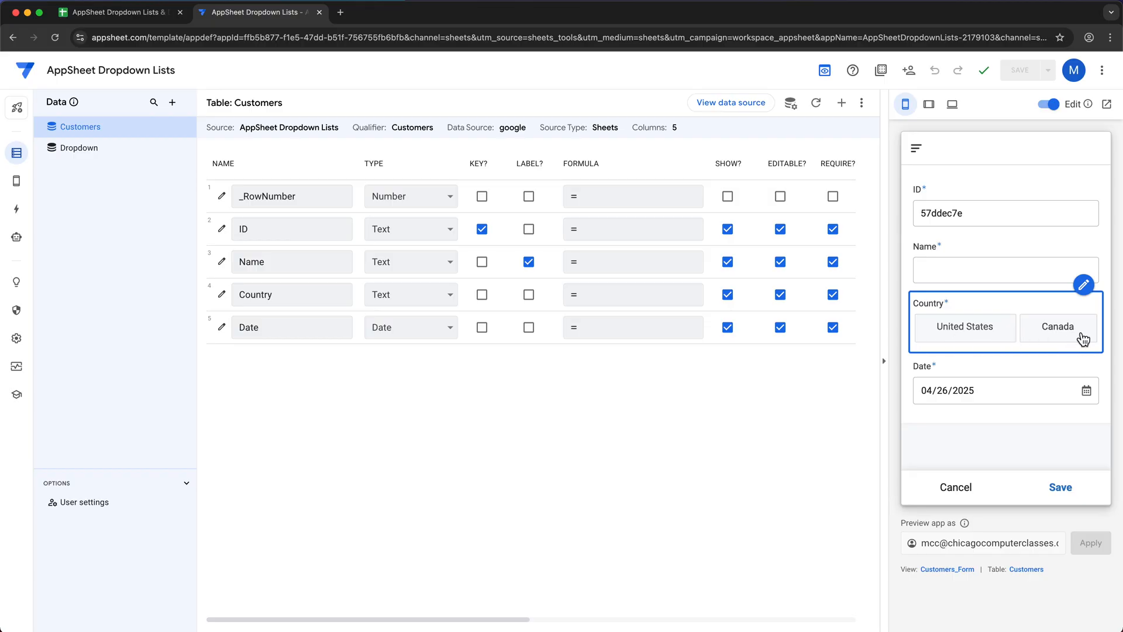
Switch to Google Sheets and add ID A3 with the country Mexico in row 4 of the Dropdown sheet
{"action": "left_click", "coordinate": [119, 15]}
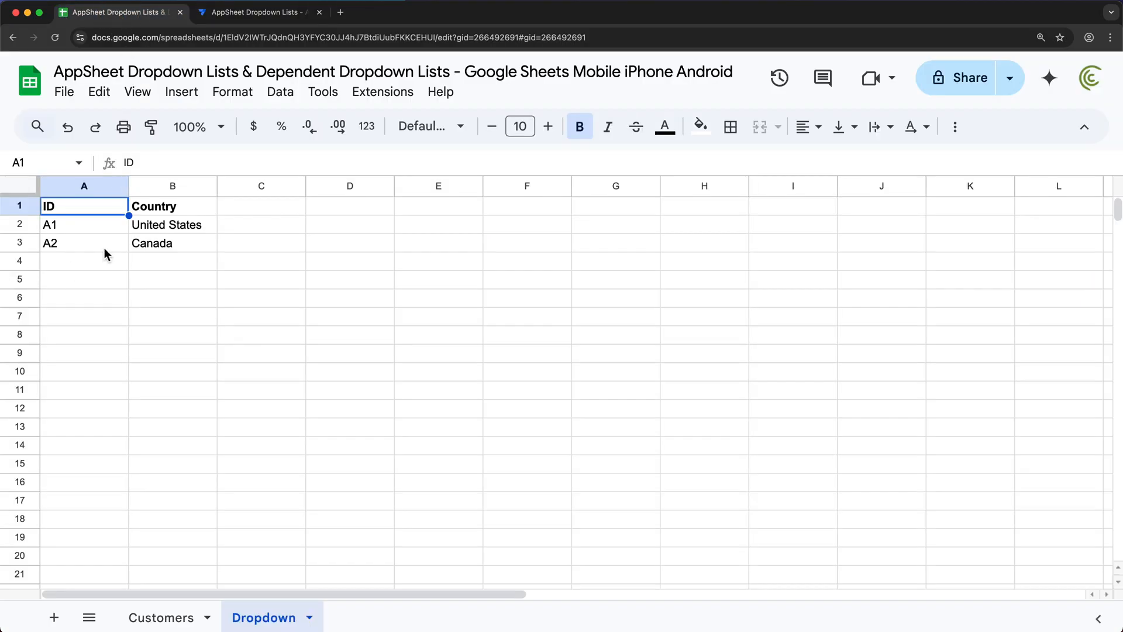
{"action": "left_click", "coordinate": [97, 261]}
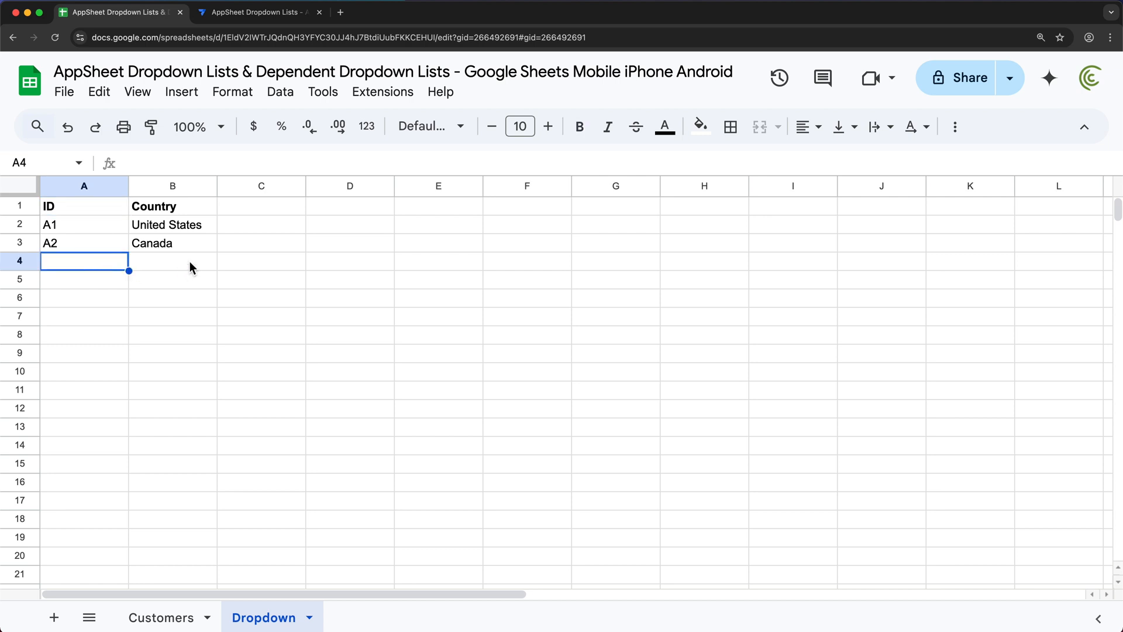
{"action": "type", "text": "A3"}
{"action": "key", "text": "Tab"}
{"action": "type", "text": "Mexi"}
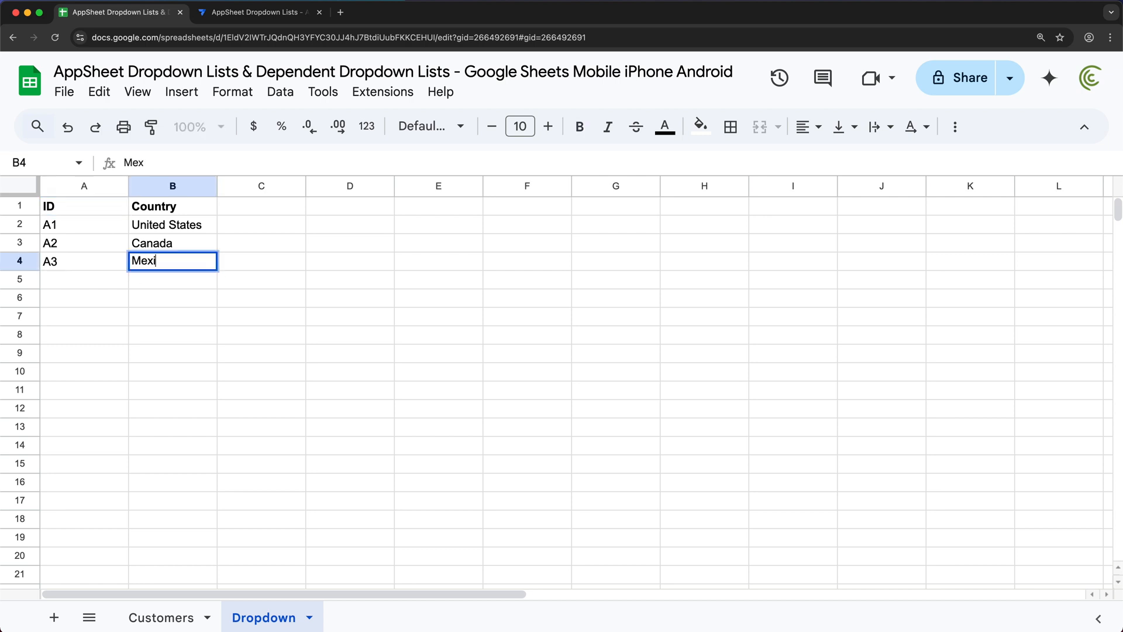
{"action": "type", "text": "co"}
{"action": "key", "text": "Return"}
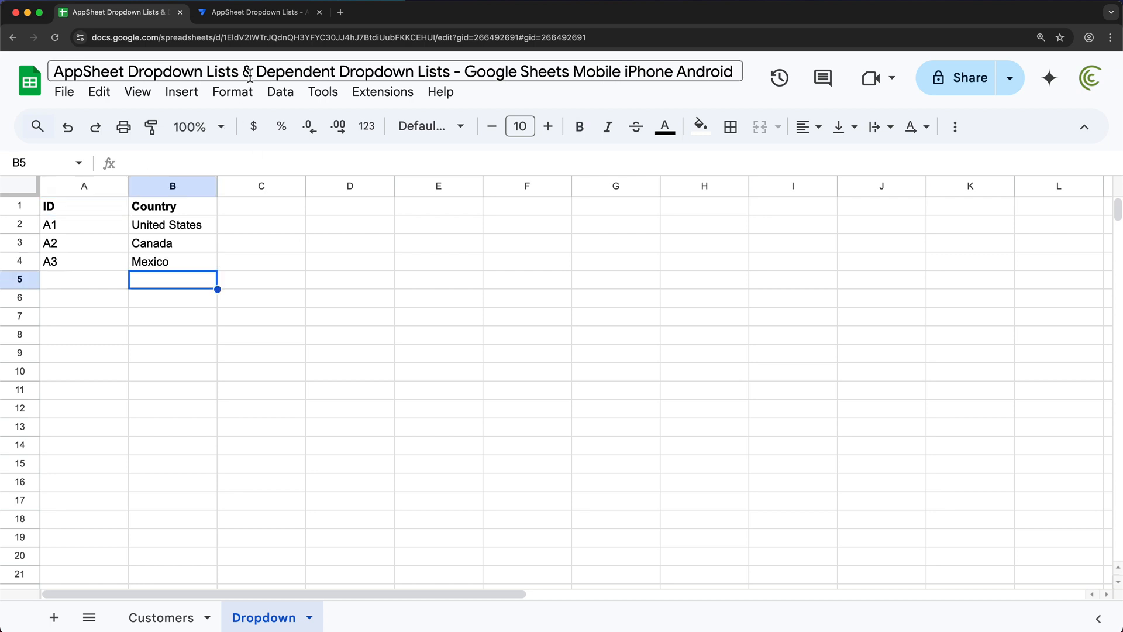
Switch to AppSheet, cancel the open customer form, sync the preview app and start a new customer form
{"action": "left_click", "coordinate": [252, 13]}
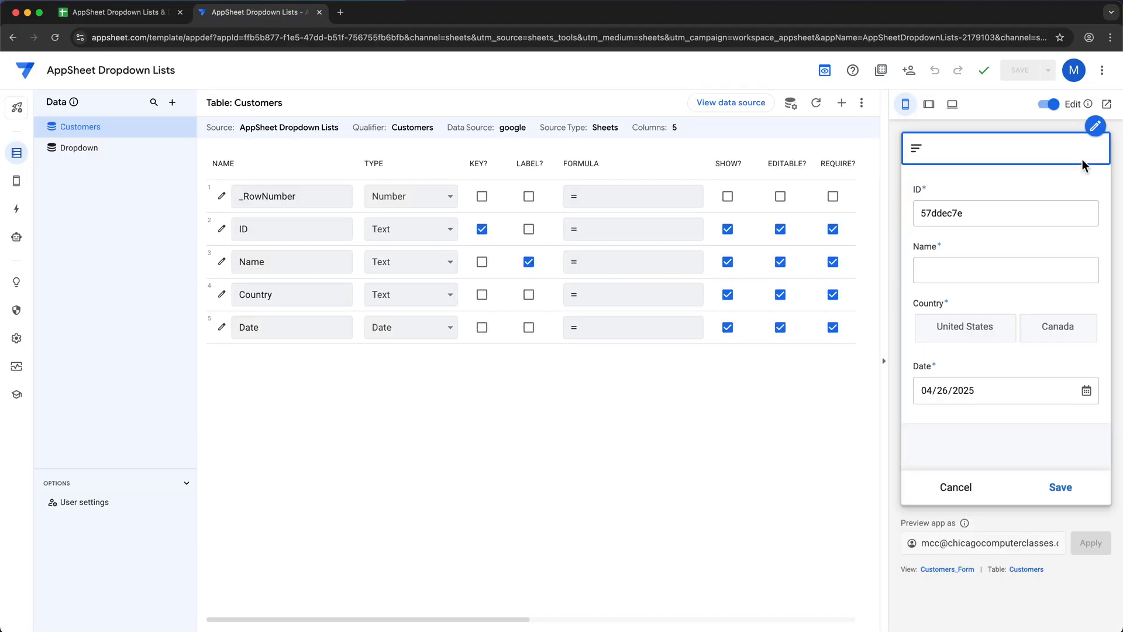
{"action": "left_click", "coordinate": [957, 495]}
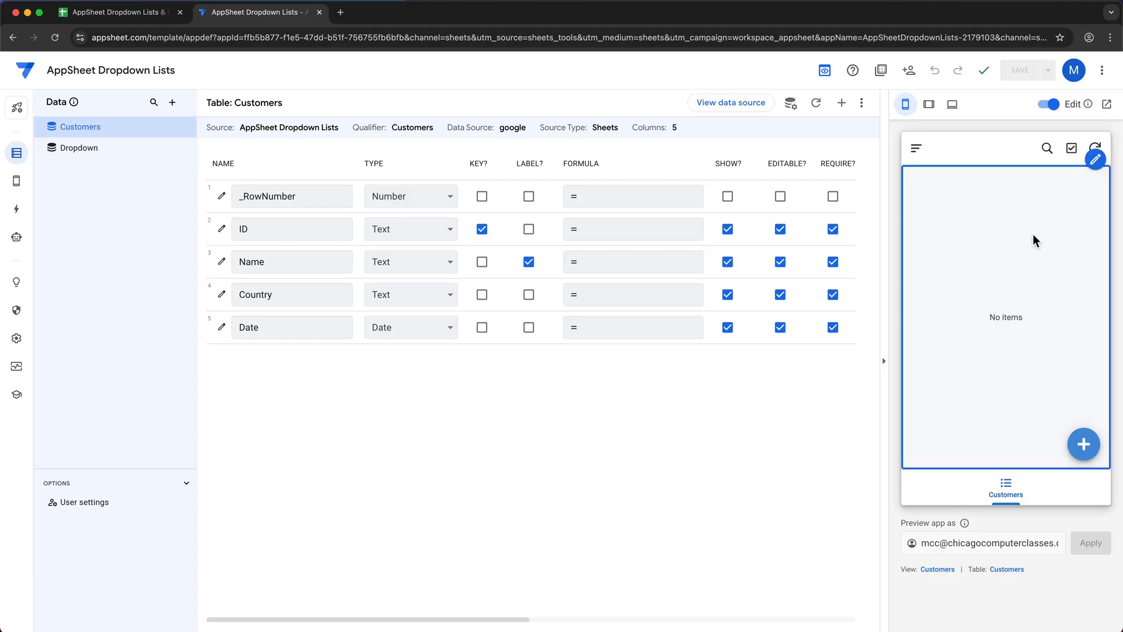
{"action": "left_click", "coordinate": [1094, 149]}
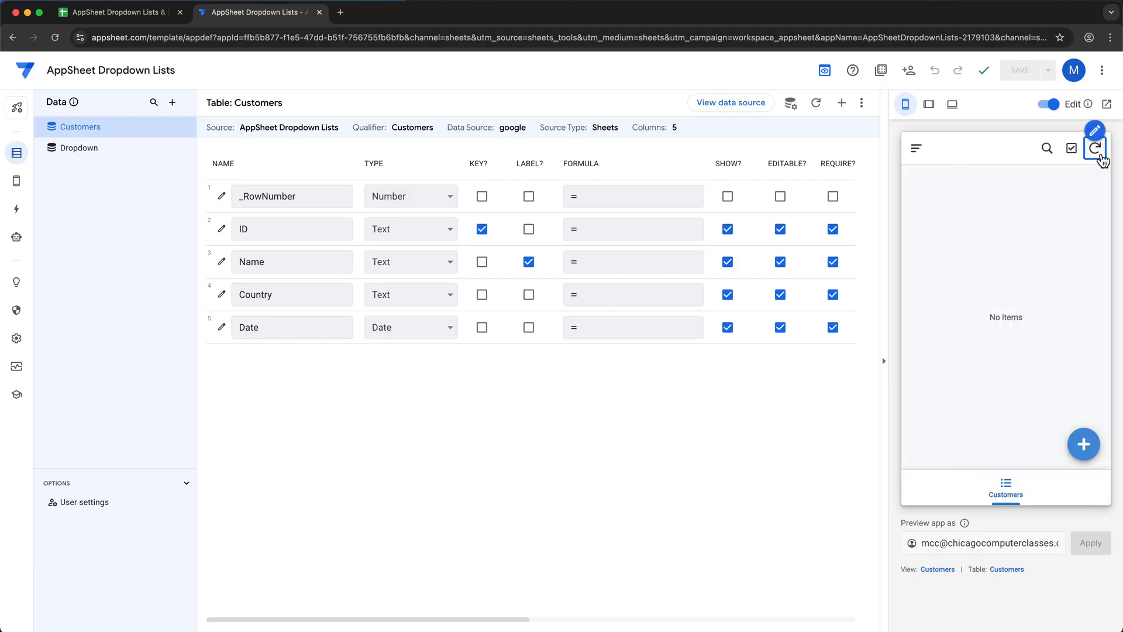
{"action": "left_click", "coordinate": [1085, 451]}
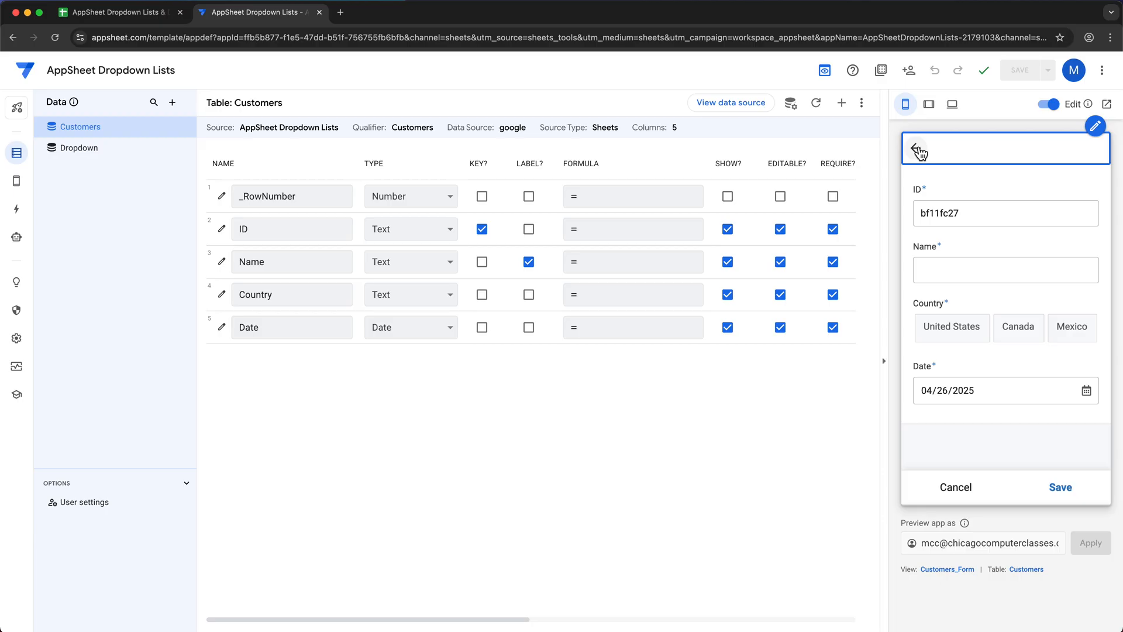
Compare the form's Country choices with the Dropdown sheet in Google Sheets, and leave the form in AppSheet
{"action": "left_click", "coordinate": [126, 14]}
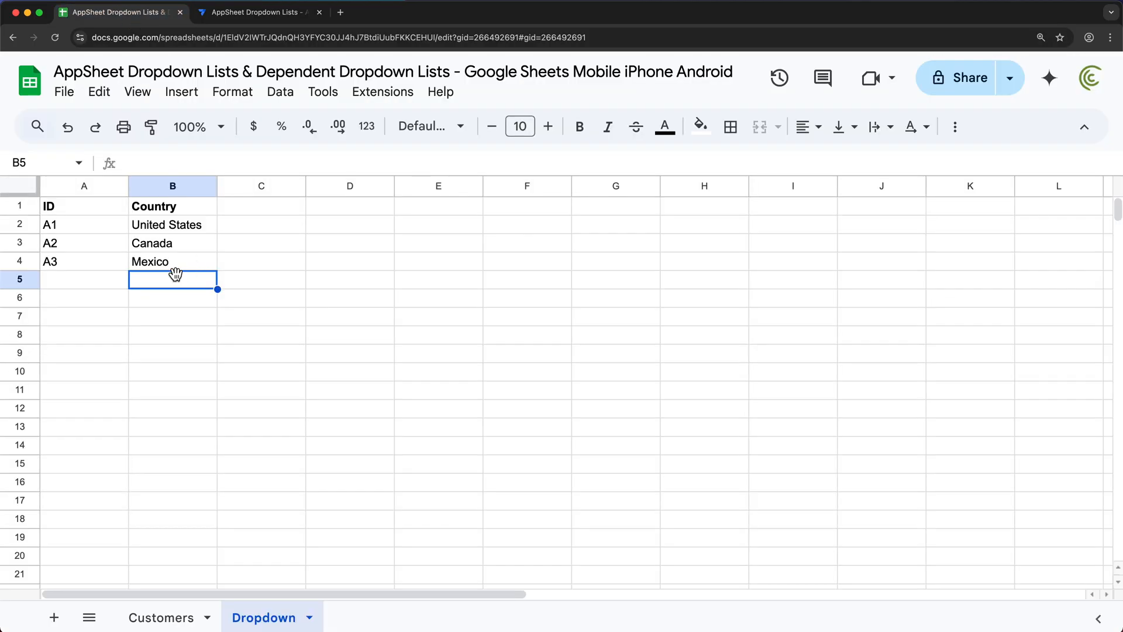
{"action": "left_click", "coordinate": [265, 13]}
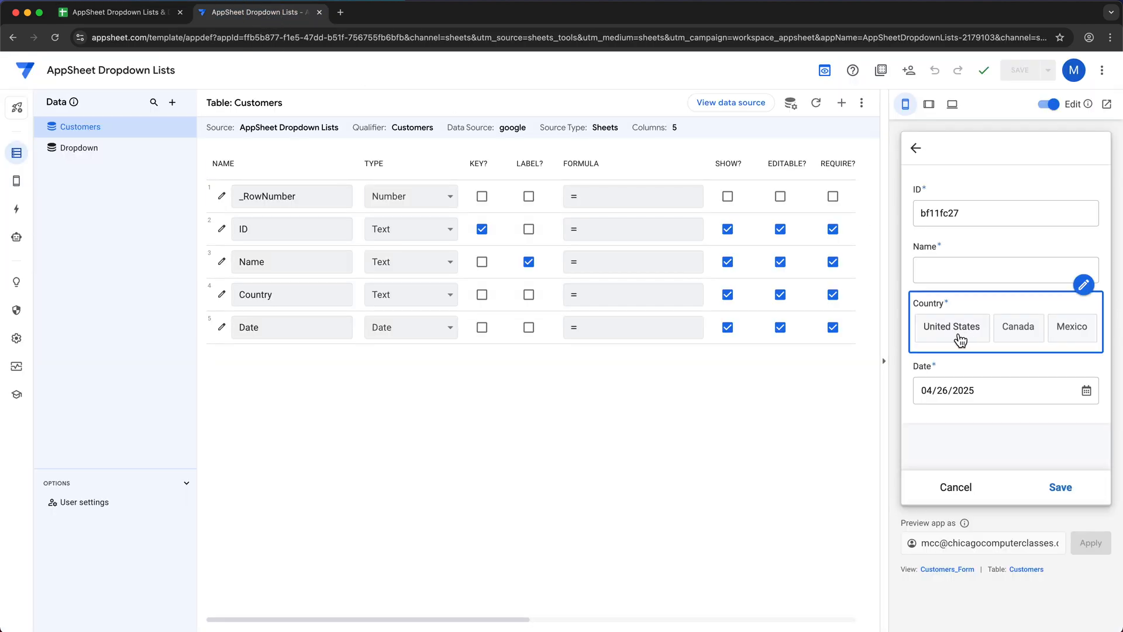
{"action": "left_click", "coordinate": [919, 155]}
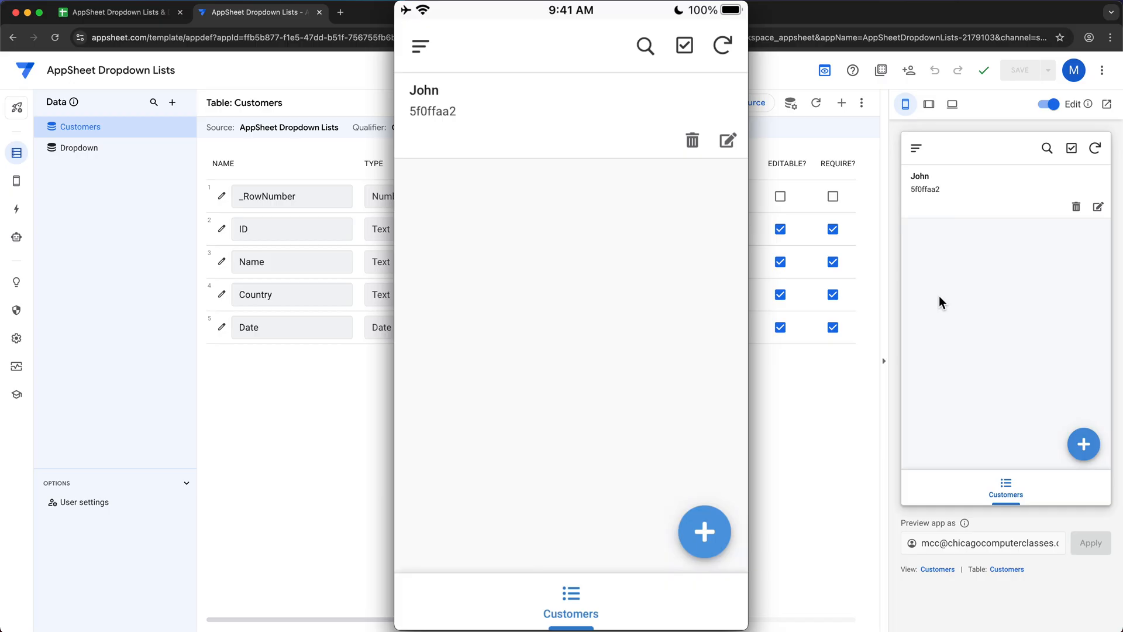
Switch to Google Sheets and check the added record's country and name in the Customers sheet
{"action": "left_click", "coordinate": [124, 13]}
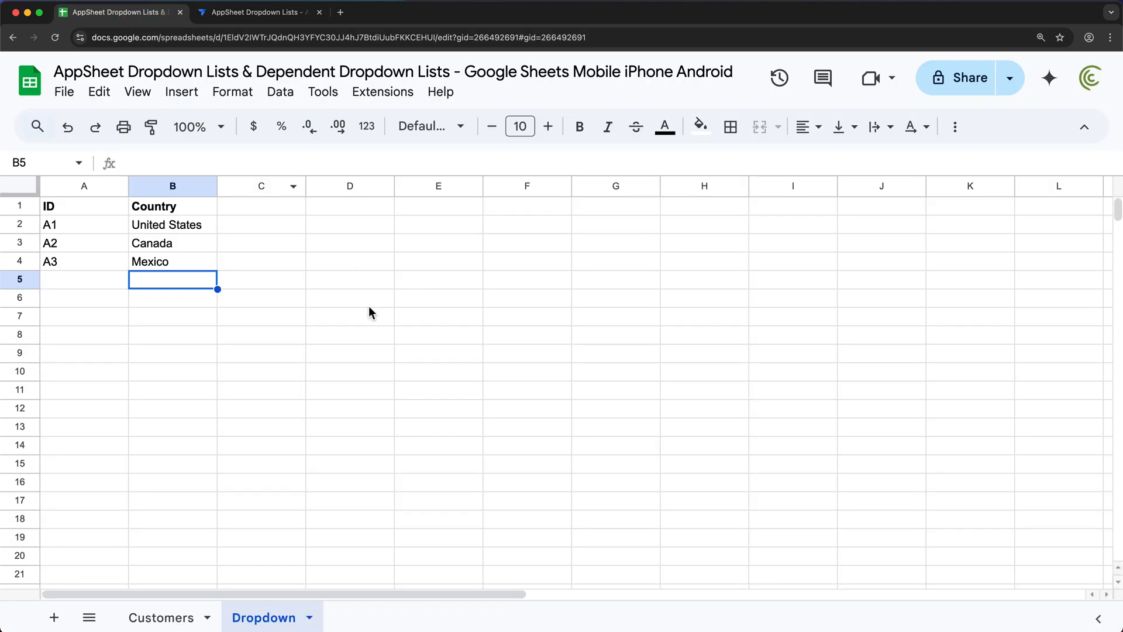
{"action": "left_click", "coordinate": [162, 618]}
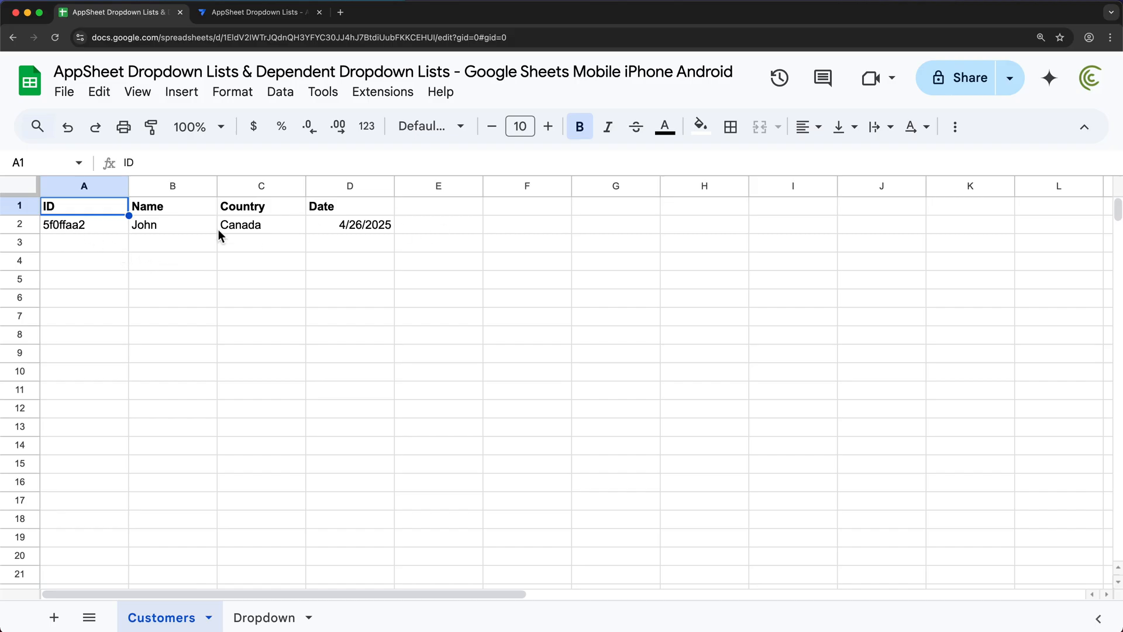
{"action": "left_click", "coordinate": [257, 228]}
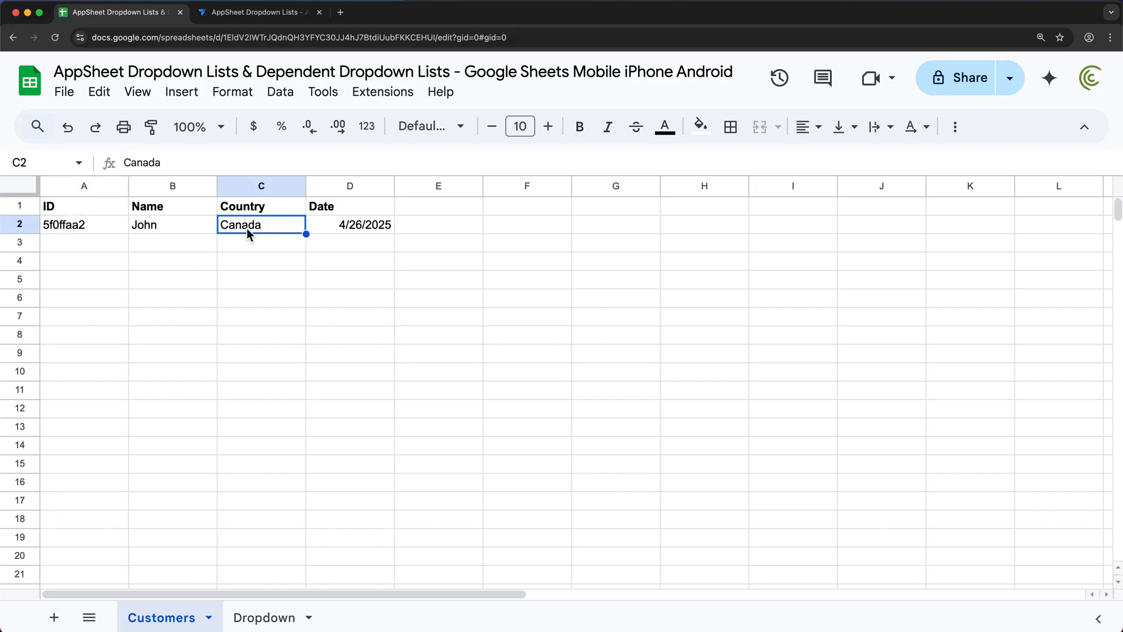
{"action": "left_click", "coordinate": [176, 230]}
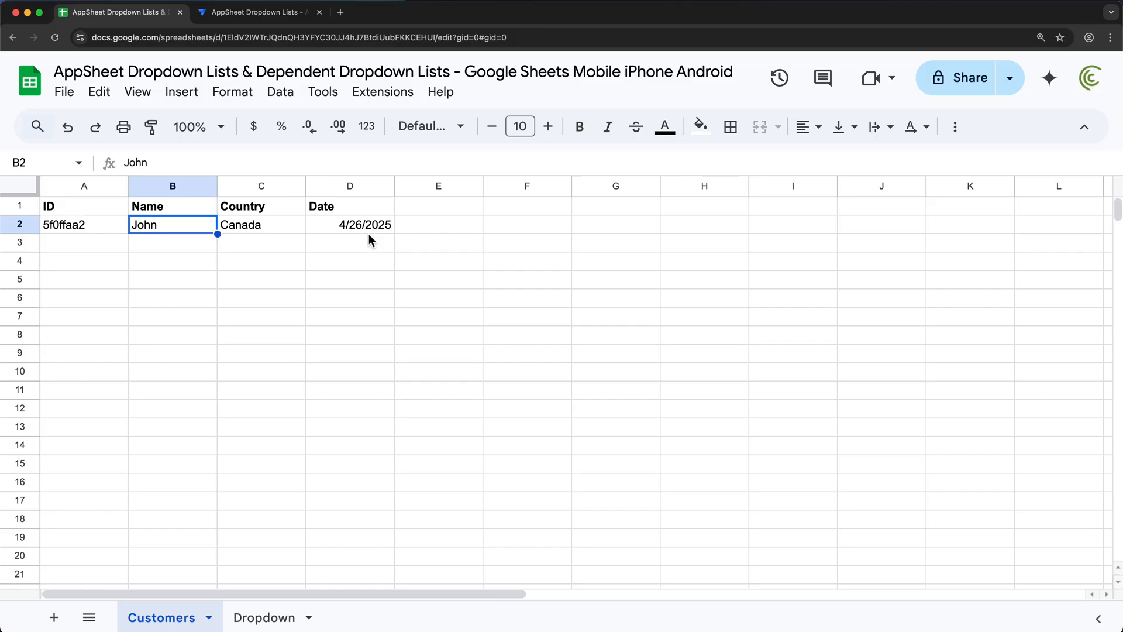
In the Dropdown sheet, change the country in B3 to United States and in B4 to Canada
{"action": "left_click", "coordinate": [273, 621]}
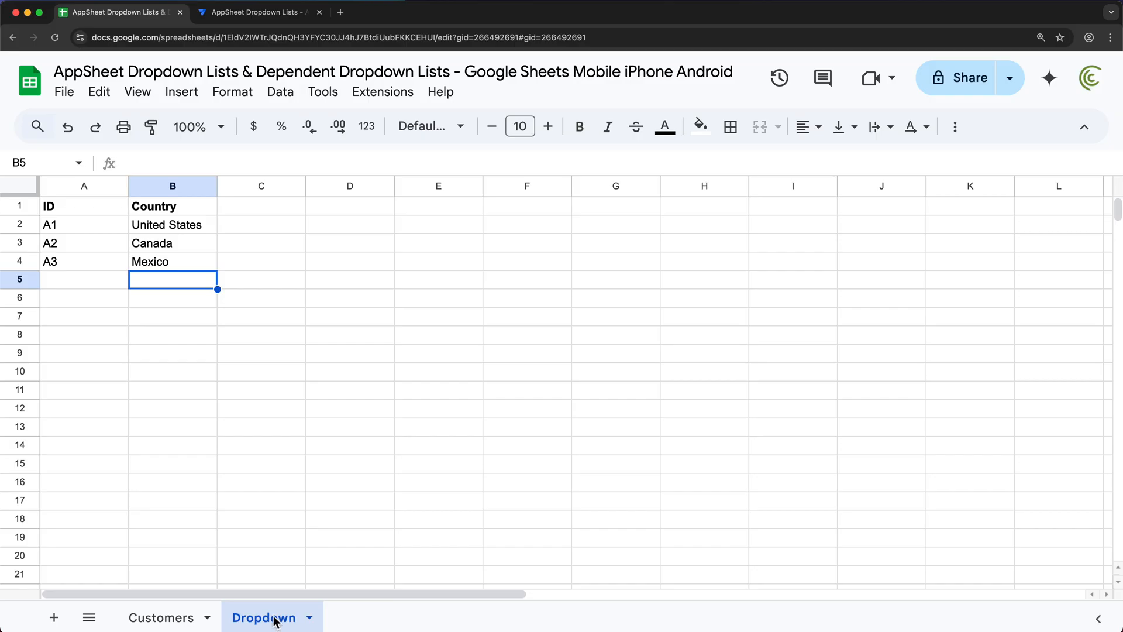
{"action": "left_click", "coordinate": [159, 354]}
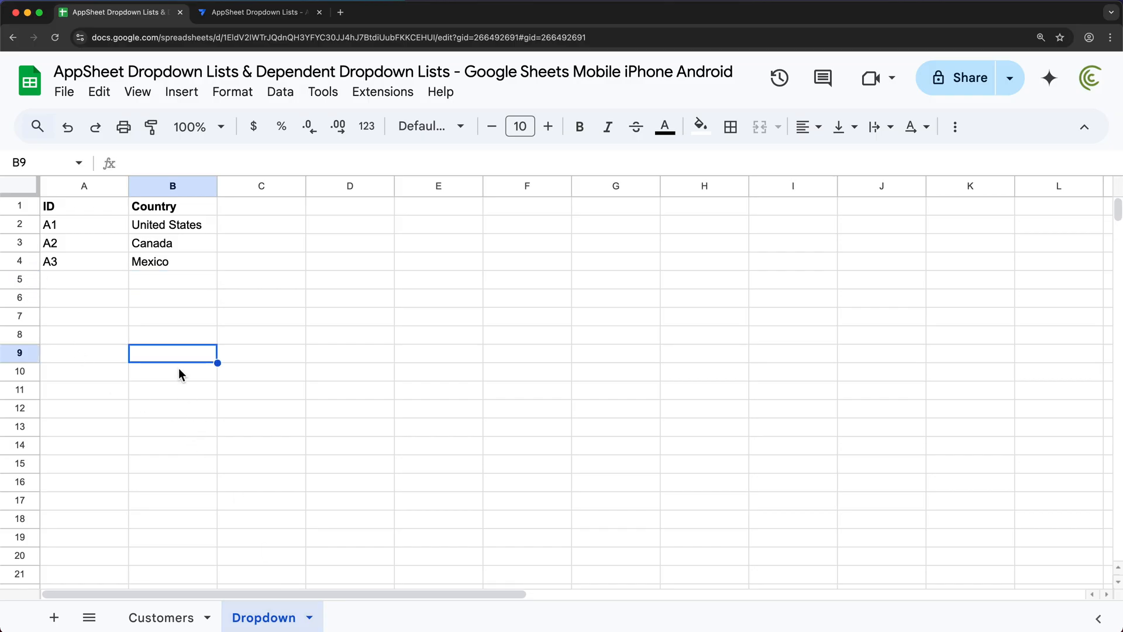
{"action": "key", "text": "Up"}
{"action": "key", "text": "Up"}
{"action": "key", "text": "Up"}
{"action": "key", "text": "Up"}
{"action": "key", "text": "Up"}
{"action": "key", "text": "Up"}
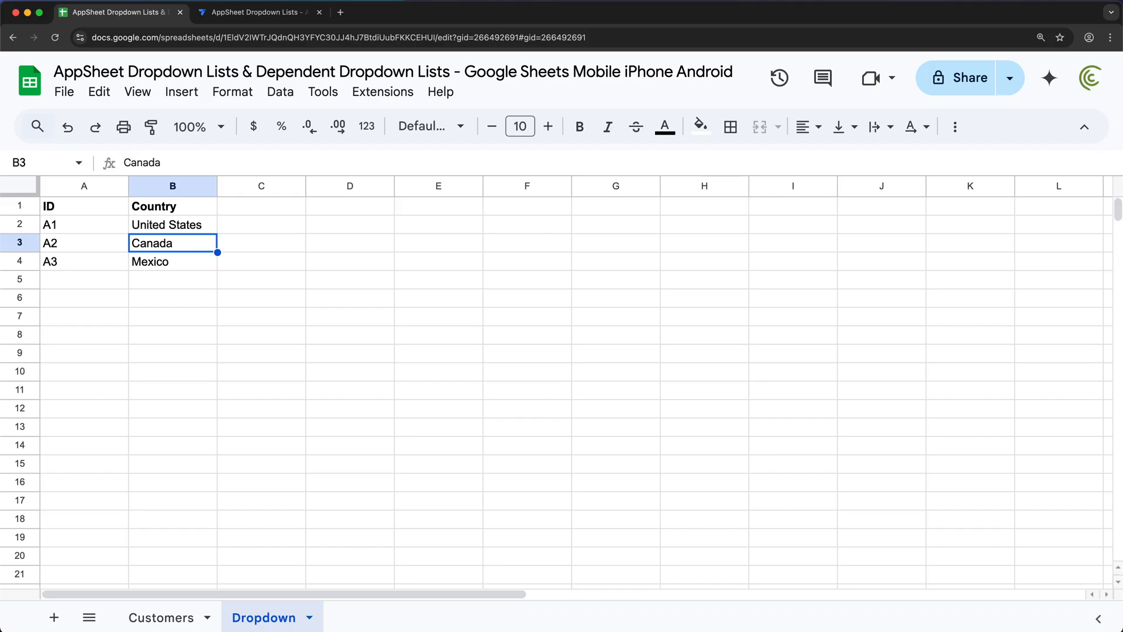
{"action": "type", "text": "U"}
{"action": "key", "text": "Return"}
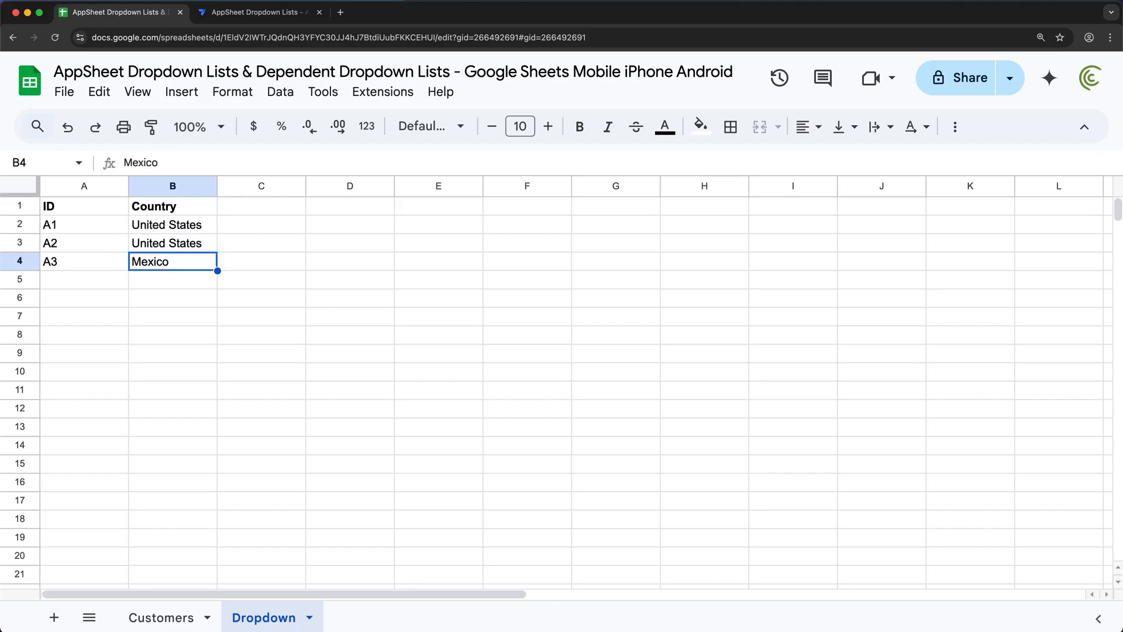
{"action": "type", "text": "Canada"}
{"action": "key", "text": "Return"}
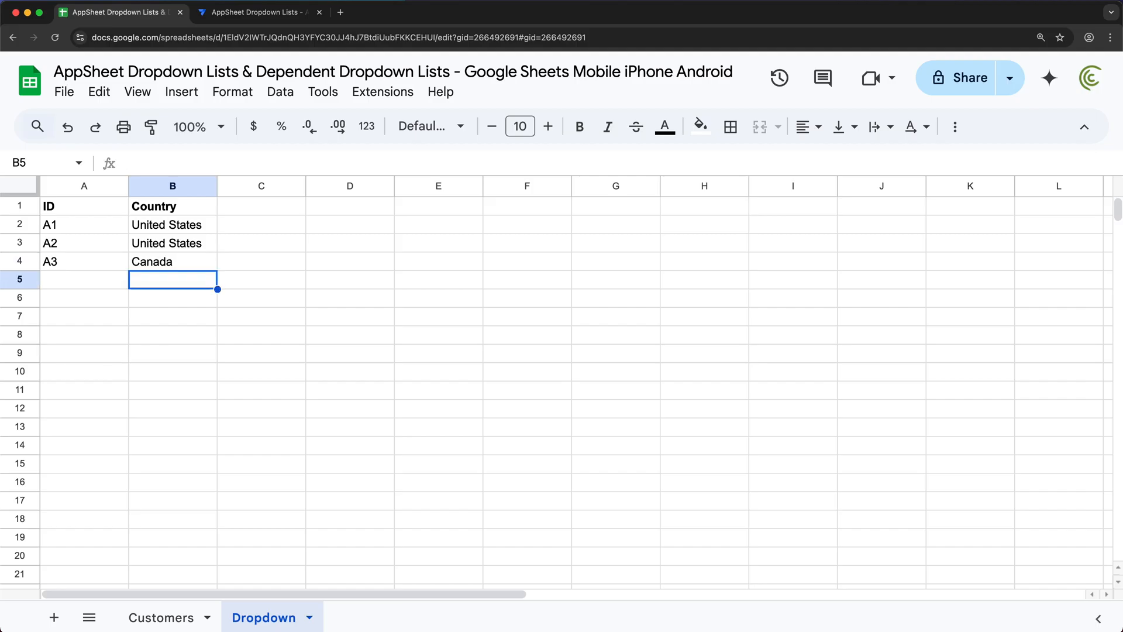
Extend the ID series from A4 down through A11 to reach A10
{"action": "key", "text": "Left"}
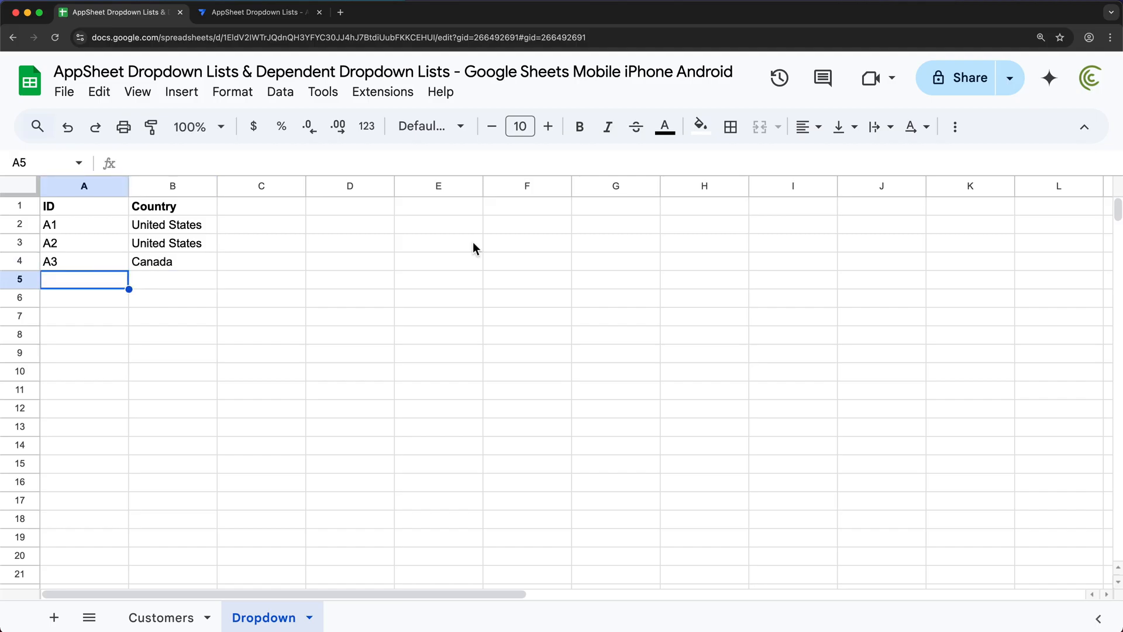
{"action": "left_click", "coordinate": [103, 265]}
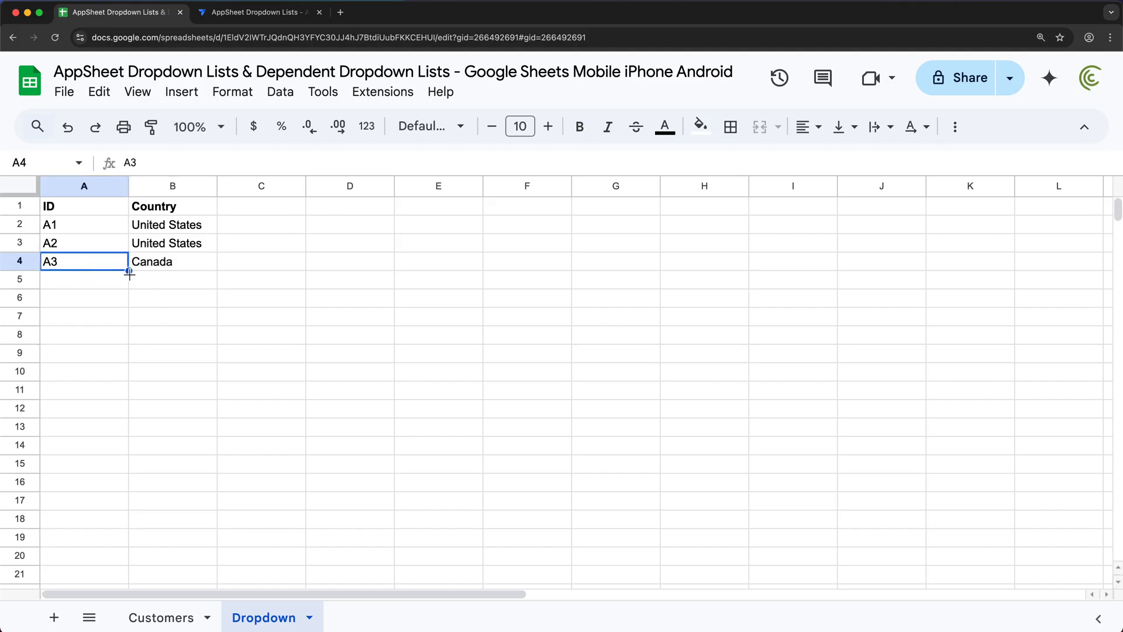
{"action": "left_click_drag", "start_coordinate": [129, 272], "coordinate": [116, 396]}
Enter Canada as the country in B5 and B6
{"action": "left_click", "coordinate": [185, 267]}
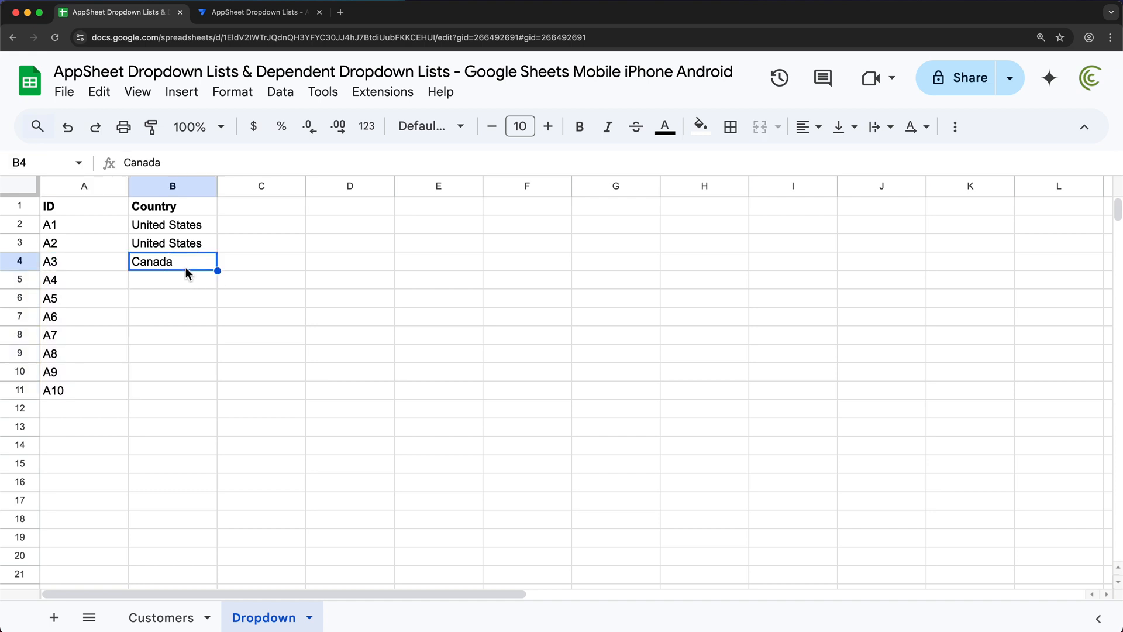
{"action": "key", "text": "Down"}
{"action": "type", "text": "Canada"}
{"action": "key", "text": "Return"}
{"action": "type", "text": "Canada"}
{"action": "key", "text": "Return"}
Copy the two United States entries from B2:B3 into B7:B8
{"action": "left_click_drag", "start_coordinate": [183, 227], "coordinate": [183, 243]}
{"action": "key", "text": "super+c"}
{"action": "left_click", "coordinate": [169, 315]}
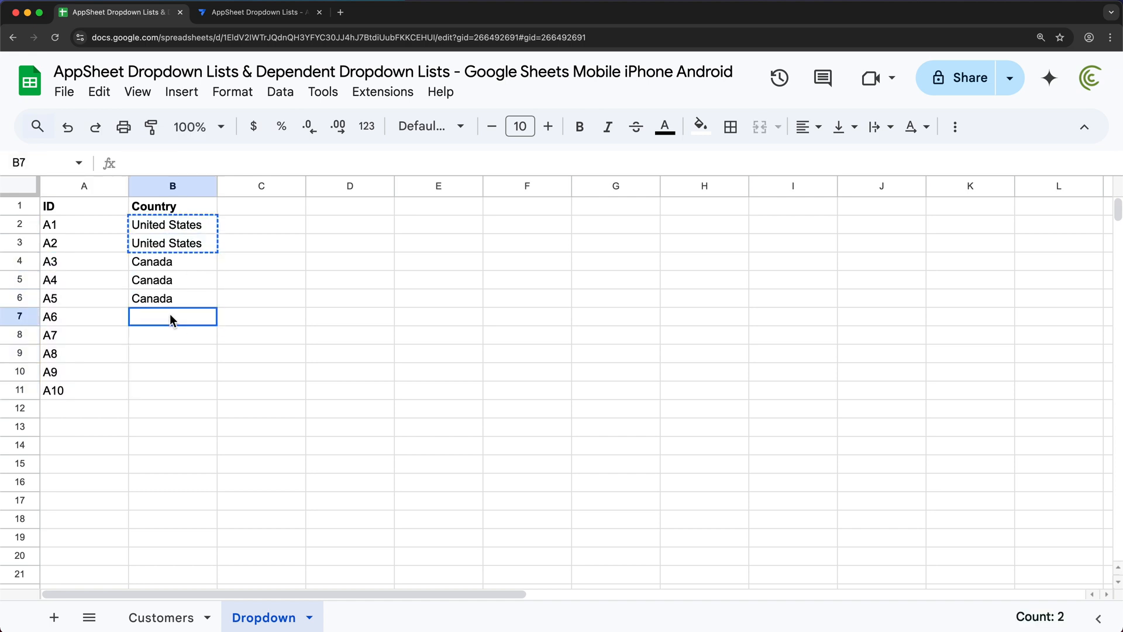
{"action": "key", "text": "super+v"}
Add a bold Region header in C1 of the Dropdown sheet
{"action": "left_click", "coordinate": [279, 213]}
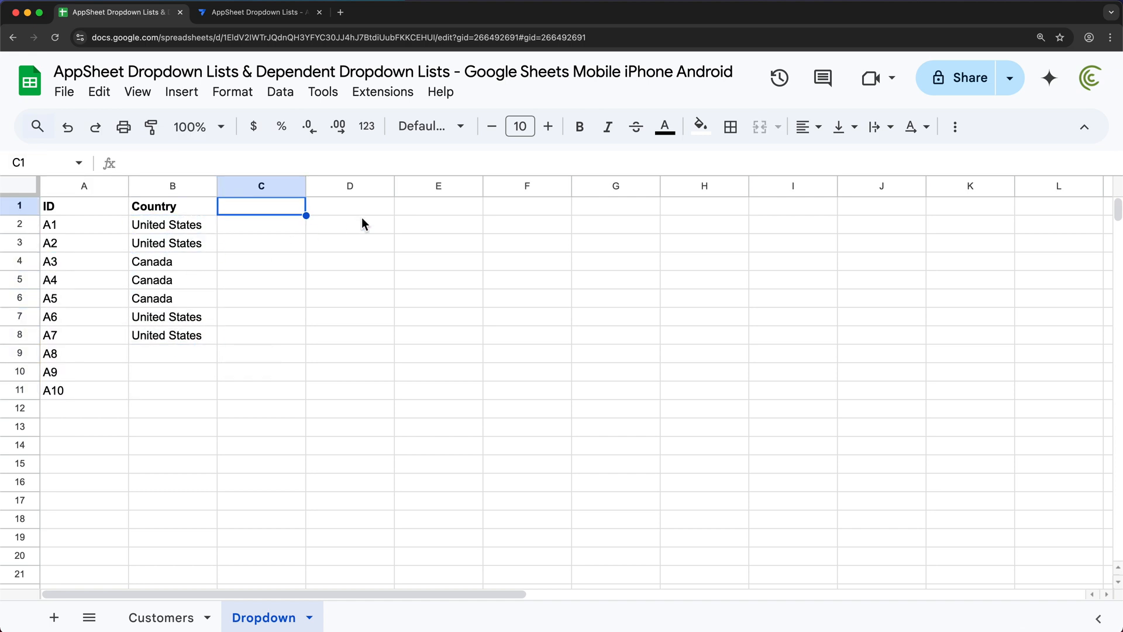
{"action": "type", "text": "S"}
{"action": "key", "text": "BackSpace"}
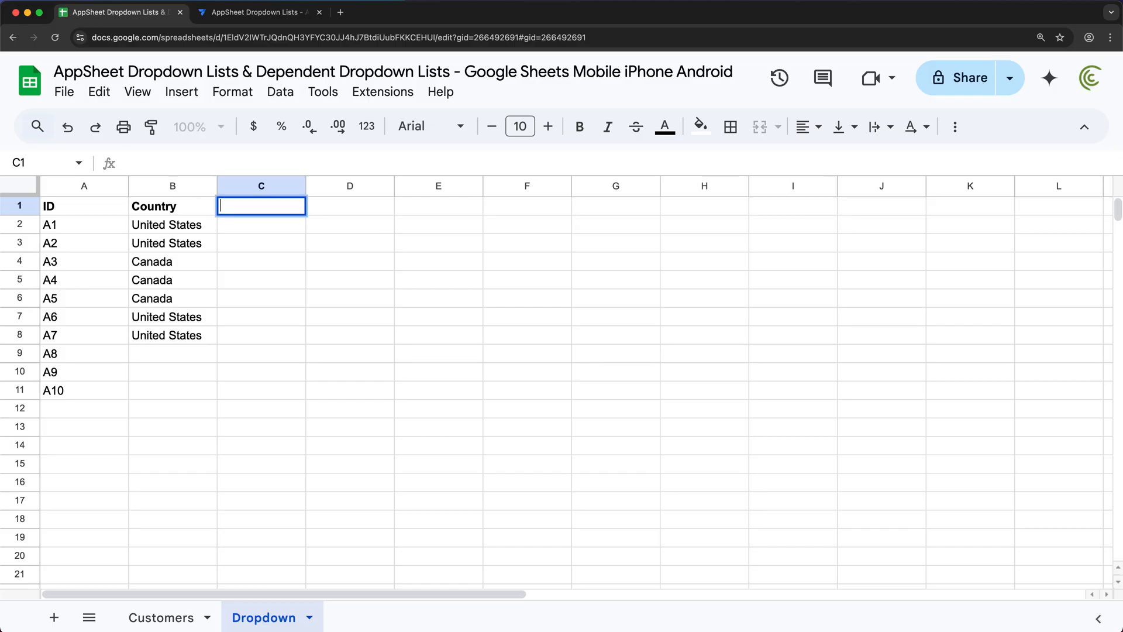
{"action": "type", "text": "Region"}
{"action": "key", "text": "Return"}
{"action": "left_click", "coordinate": [286, 212]}
{"action": "key", "text": "super+b"}
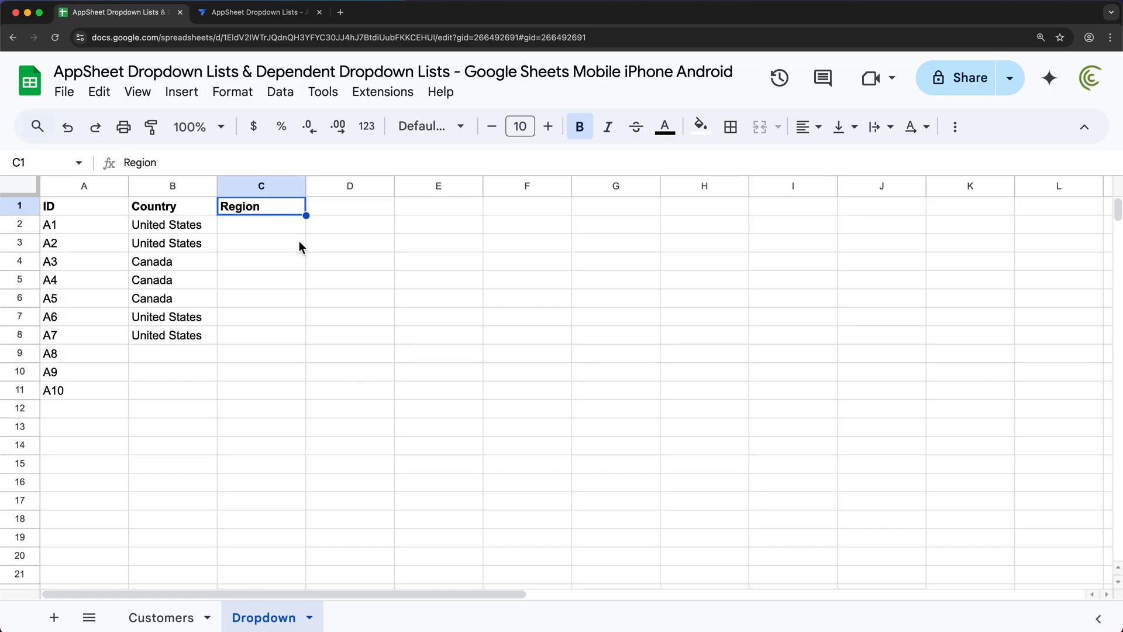
Enter the regions IL in C2 and TX in C3
{"action": "key", "text": "Down"}
{"action": "type", "text": "IL"}
{"action": "key", "text": "Return"}
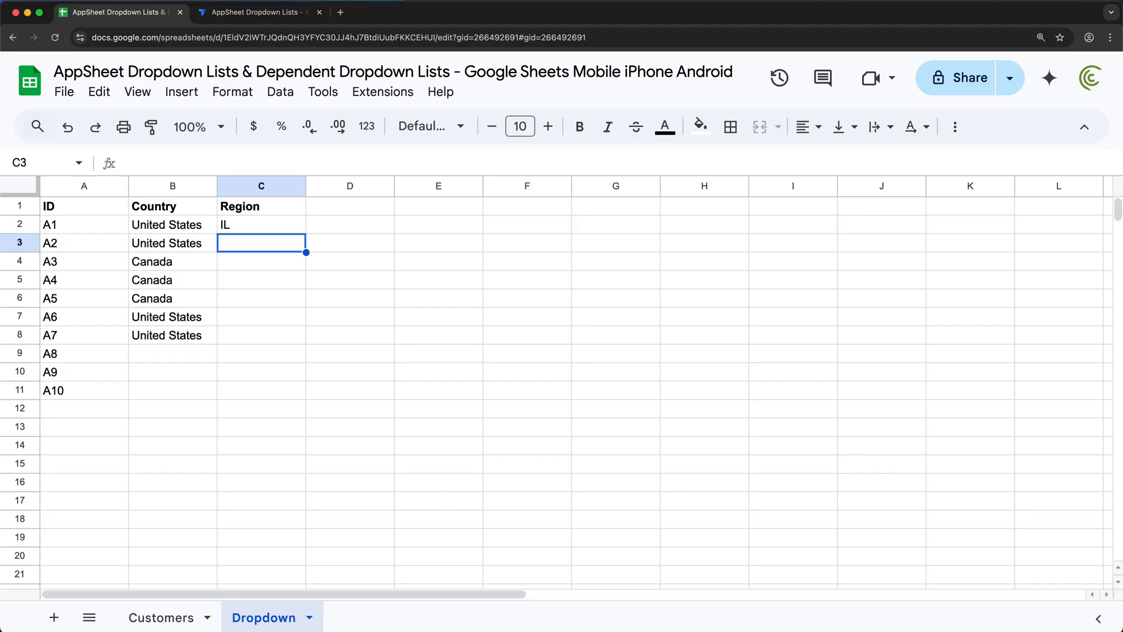
{"action": "type", "text": "TX"}
{"action": "key", "text": "Down"}
Enter TX as the region in C7 and C8
{"action": "key", "text": "Down"}
{"action": "key", "text": "Down"}
{"action": "key", "text": "Down"}
{"action": "type", "text": "TX"}
{"action": "key", "text": "Down"}
{"action": "type", "text": "TX"}
{"action": "key", "text": "Down"}
{"action": "key", "text": "Up"}
{"action": "key", "text": "Left"}
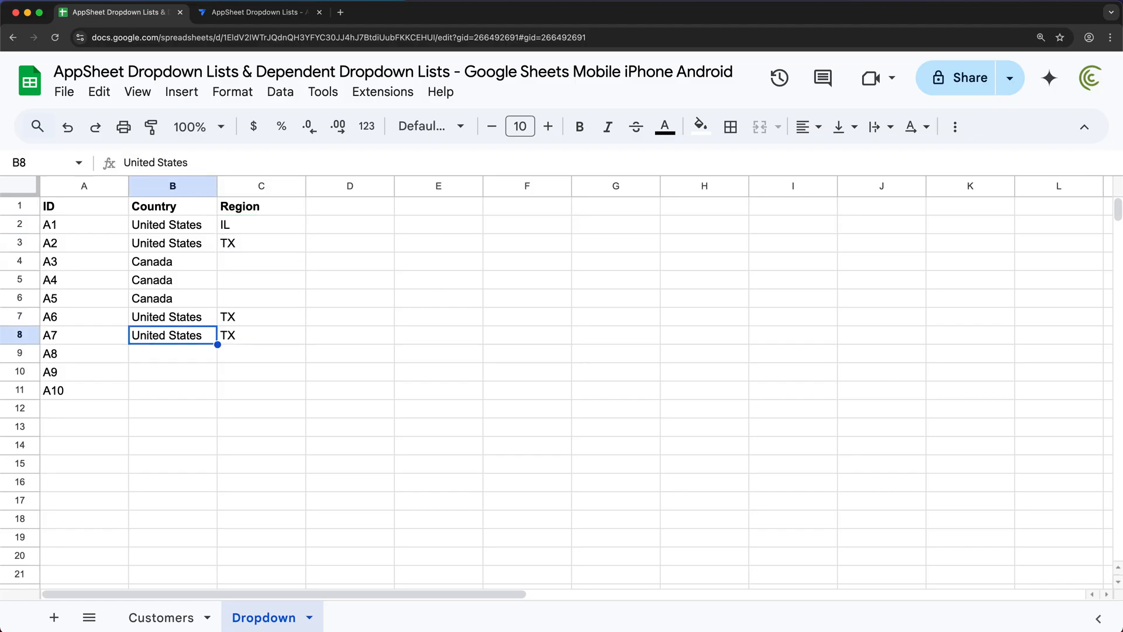
Set the regions of the last two United States rows to CA in C7 and FL in C8
{"action": "key", "text": "Up"}
{"action": "key", "text": "Right"}
{"action": "type", "text": "CA"}
{"action": "key", "text": "Down"}
{"action": "type", "text": "FL"}
{"action": "key", "text": "Down"}
Enter the Canadian regions Ontario, British Columbia and Quebec in C4 through C6
{"action": "key", "text": "Up"}
{"action": "key", "text": "Up"}
{"action": "key", "text": "Up"}
{"action": "key", "text": "Up"}
{"action": "key", "text": "Up"}
{"action": "type", "text": "Ontario"}
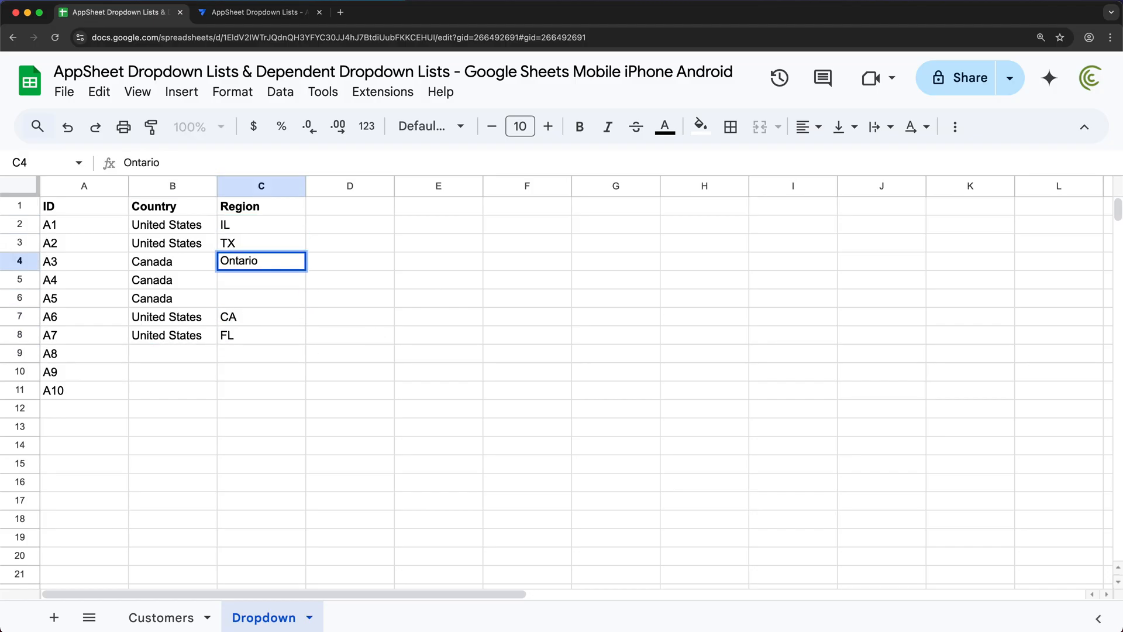
{"action": "key", "text": "Return"}
{"action": "type", "text": "British Columbia"}
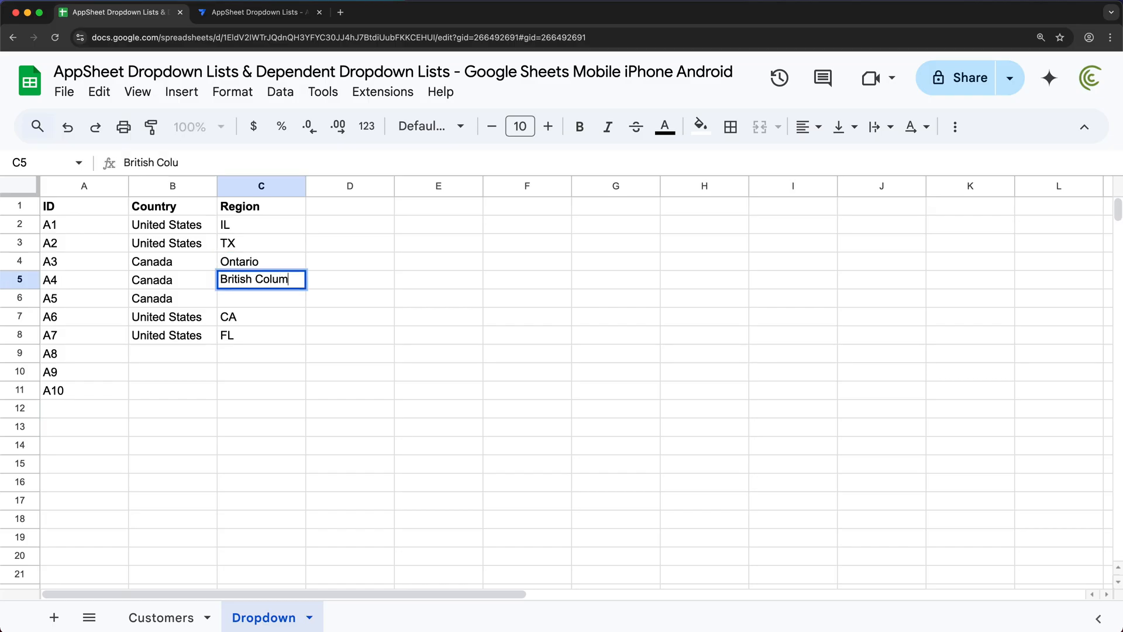
{"action": "key", "text": "Return"}
{"action": "type", "text": "Quebec"}
{"action": "key", "text": "Return"}
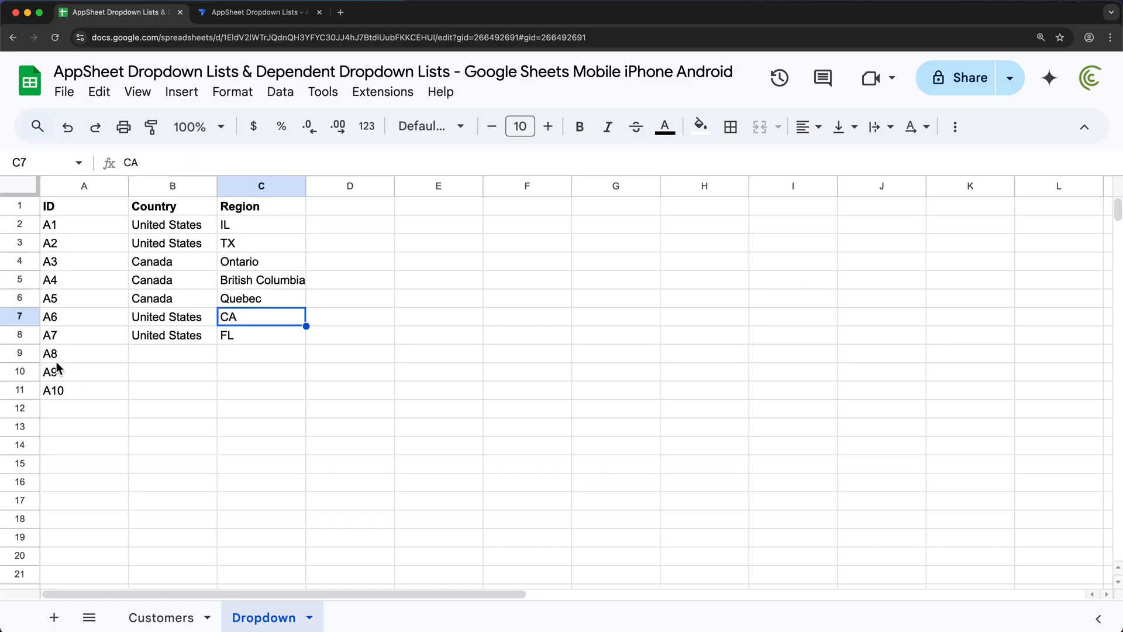
Delete the surplus rows 9 to 11 from the Dropdown sheet
{"action": "left_click_drag", "start_coordinate": [27, 354], "coordinate": [21, 390]}
{"action": "right_click", "coordinate": [24, 371]}
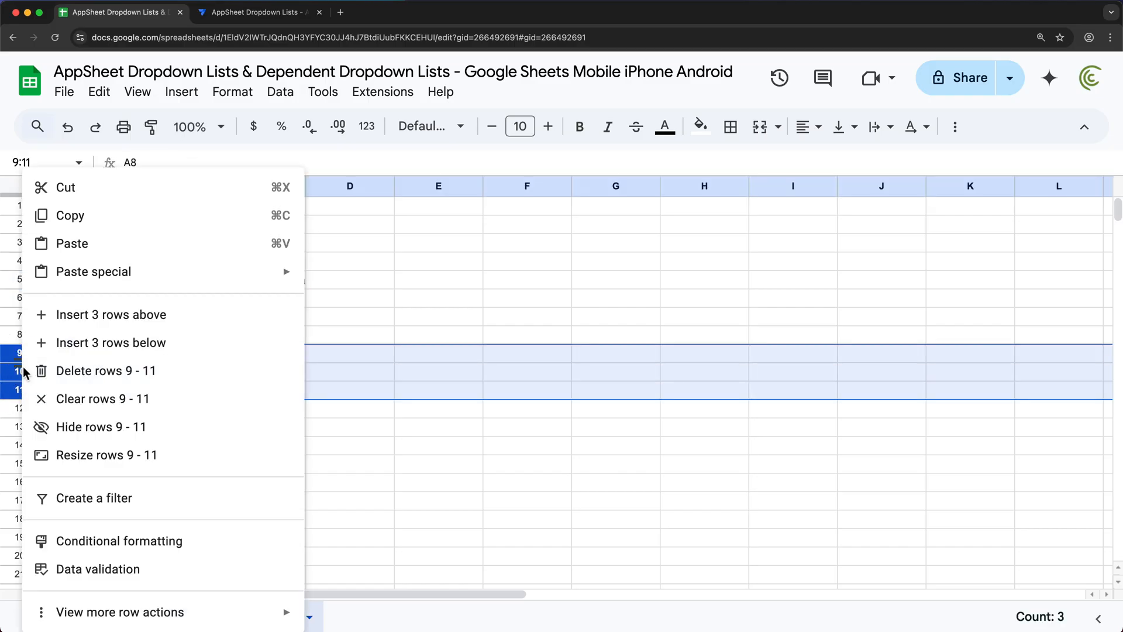
{"action": "left_click", "coordinate": [119, 370]}
Examine which regions belong to the United States entries in rows 2 and 3
{"action": "left_click", "coordinate": [207, 312]}
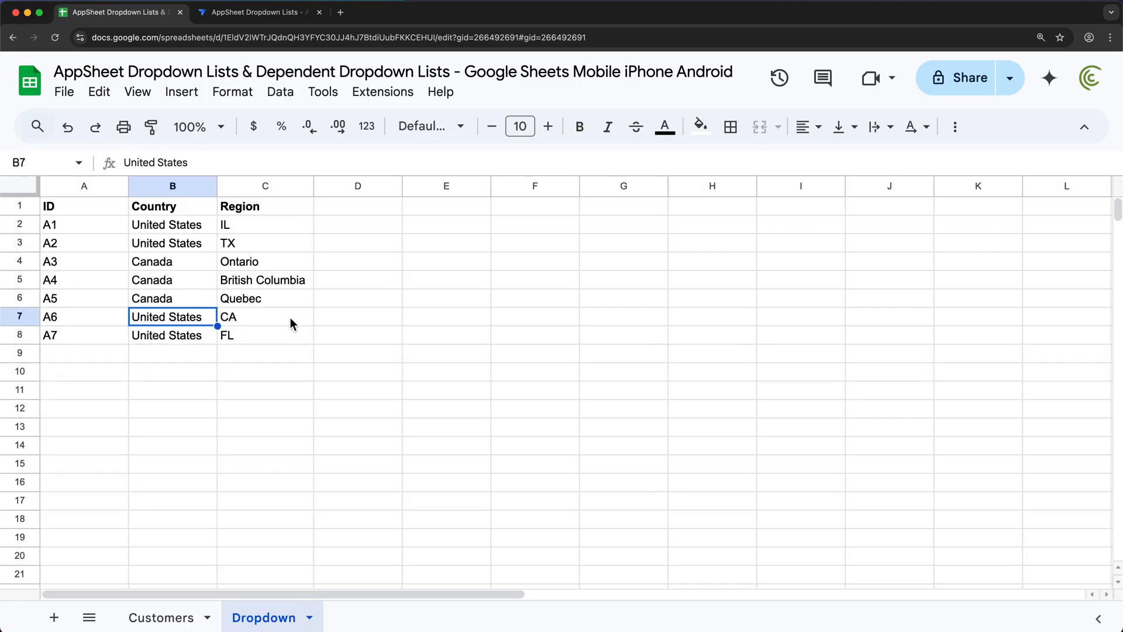
{"action": "left_click", "coordinate": [177, 227]}
{"action": "left_click_drag", "start_coordinate": [177, 241], "coordinate": [176, 244]}
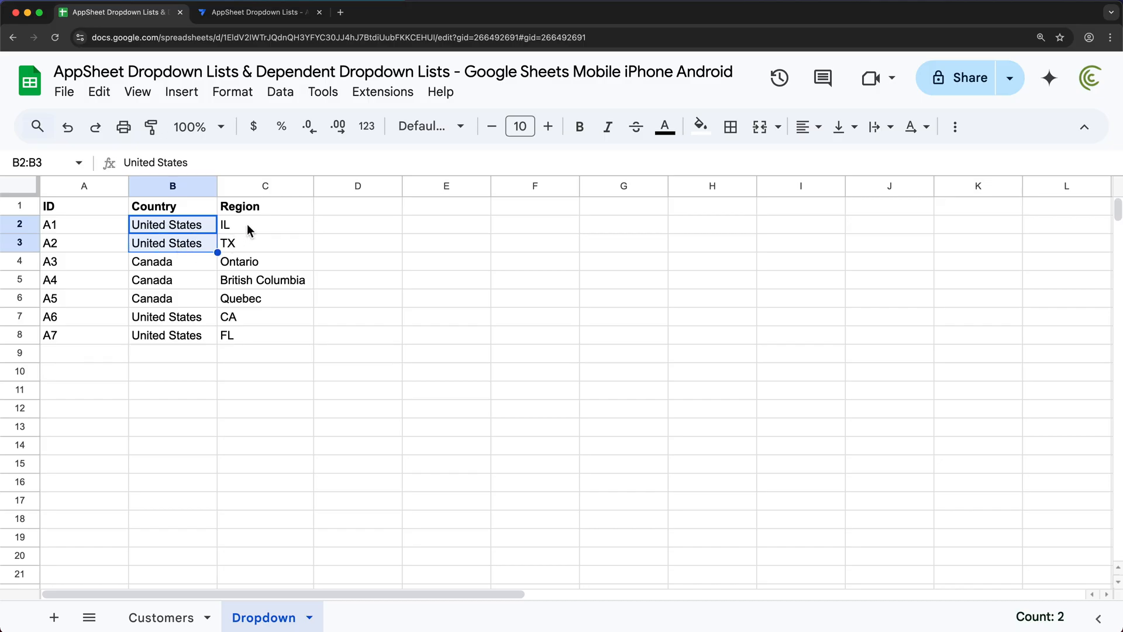
{"action": "left_click_drag", "start_coordinate": [247, 223], "coordinate": [251, 241]}
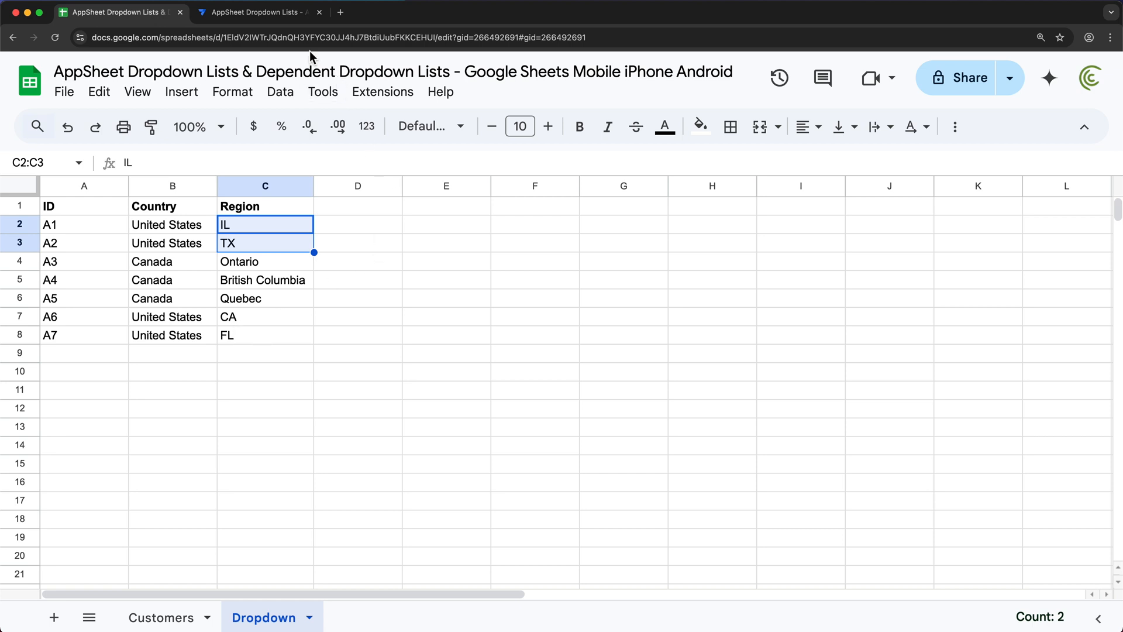
Switch to AppSheet and regenerate the column structure of the Dropdown table
{"action": "left_click", "coordinate": [256, 19]}
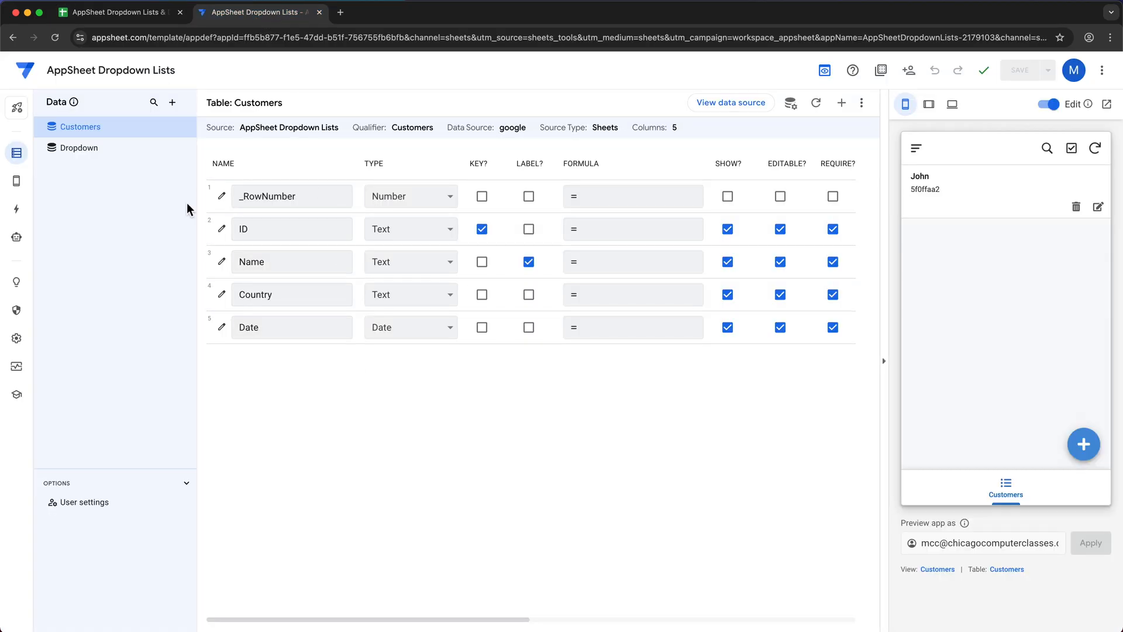
{"action": "left_click", "coordinate": [103, 162]}
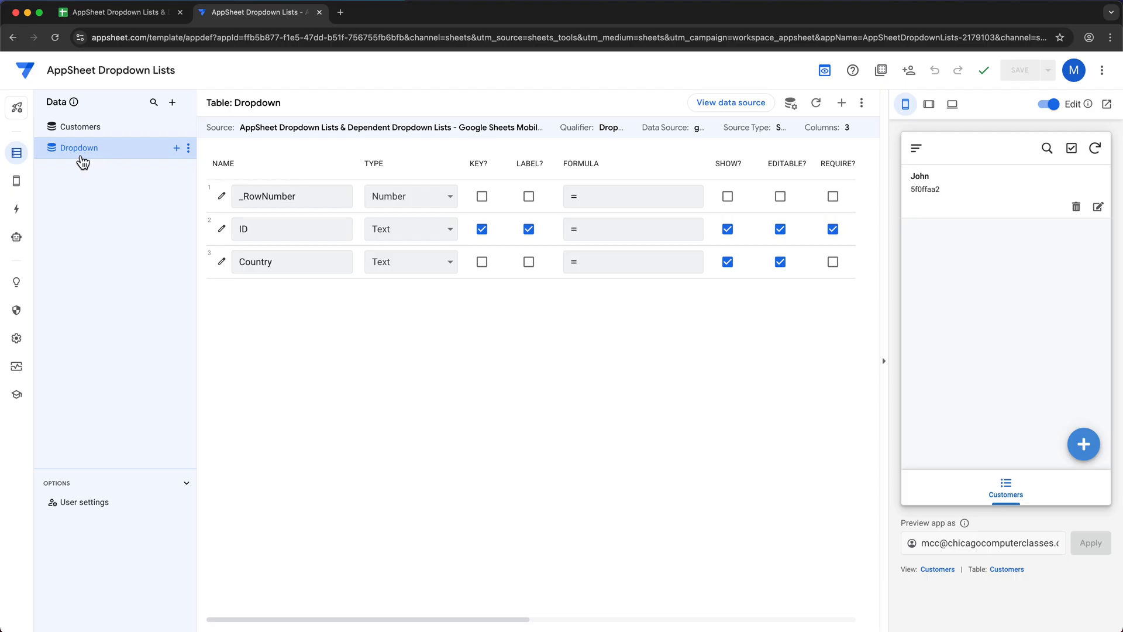
{"action": "left_click", "coordinate": [817, 111]}
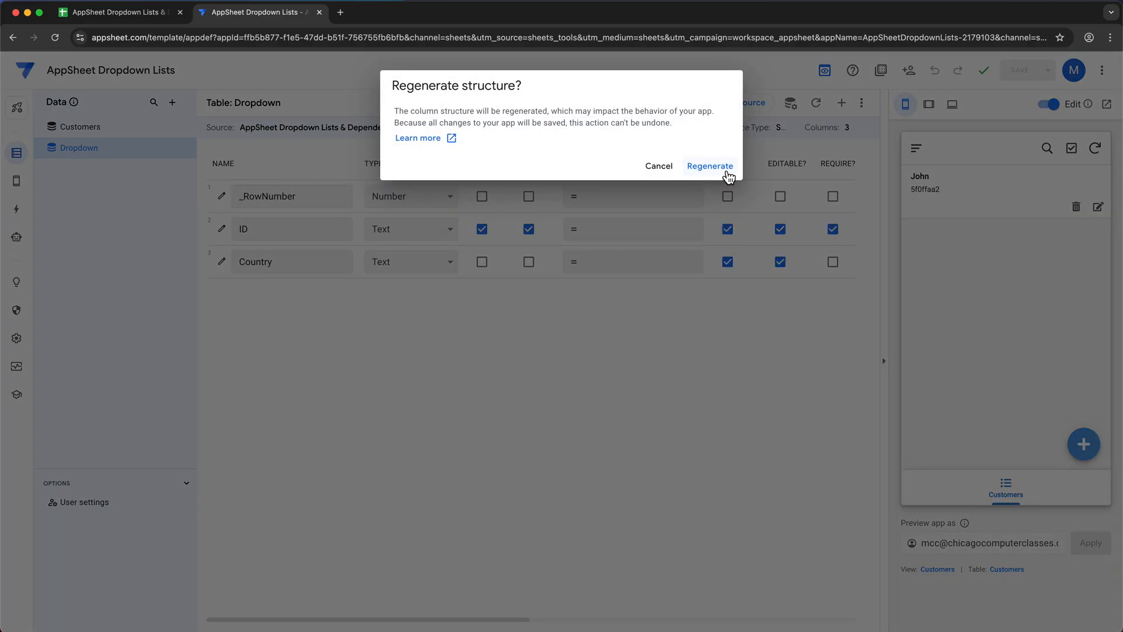
{"action": "left_click", "coordinate": [709, 166]}
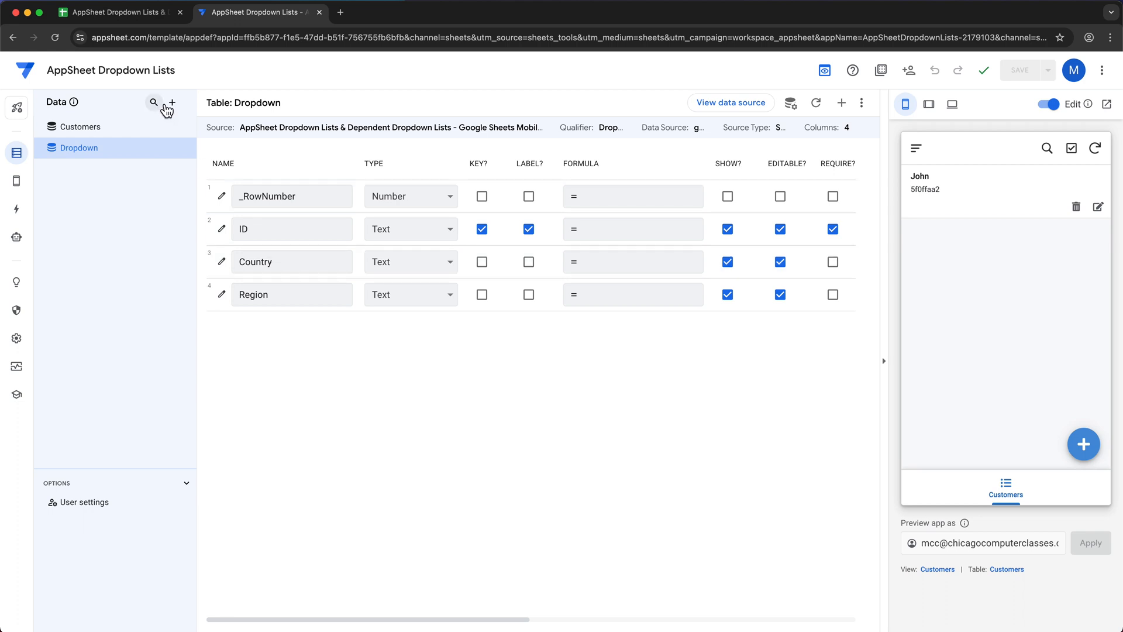
In Google Sheets, insert a column before Date in the Customers sheet and head it Region in D1
{"action": "left_click", "coordinate": [116, 133]}
{"action": "left_click", "coordinate": [121, 12]}
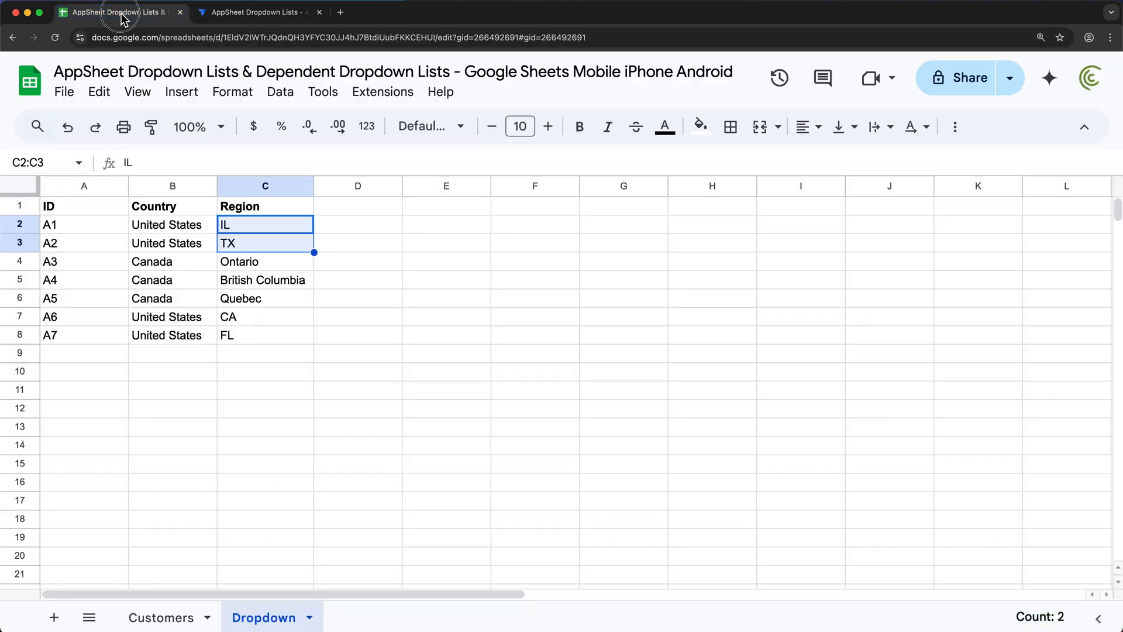
{"action": "left_click", "coordinate": [165, 620]}
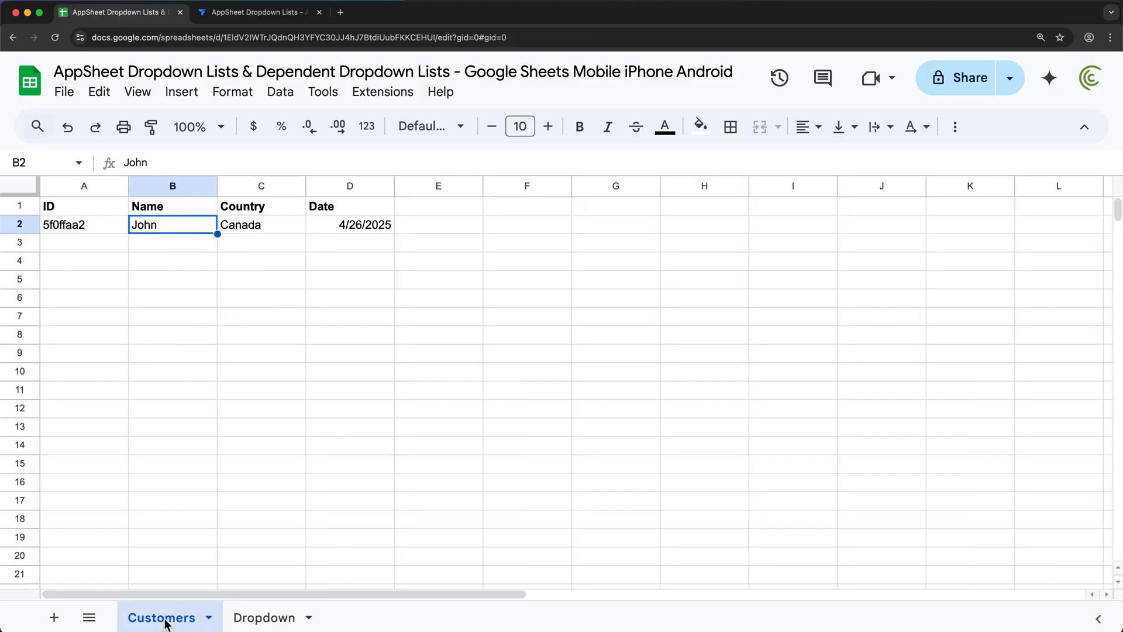
{"action": "right_click", "coordinate": [334, 184]}
{"action": "left_click", "coordinate": [431, 267]}
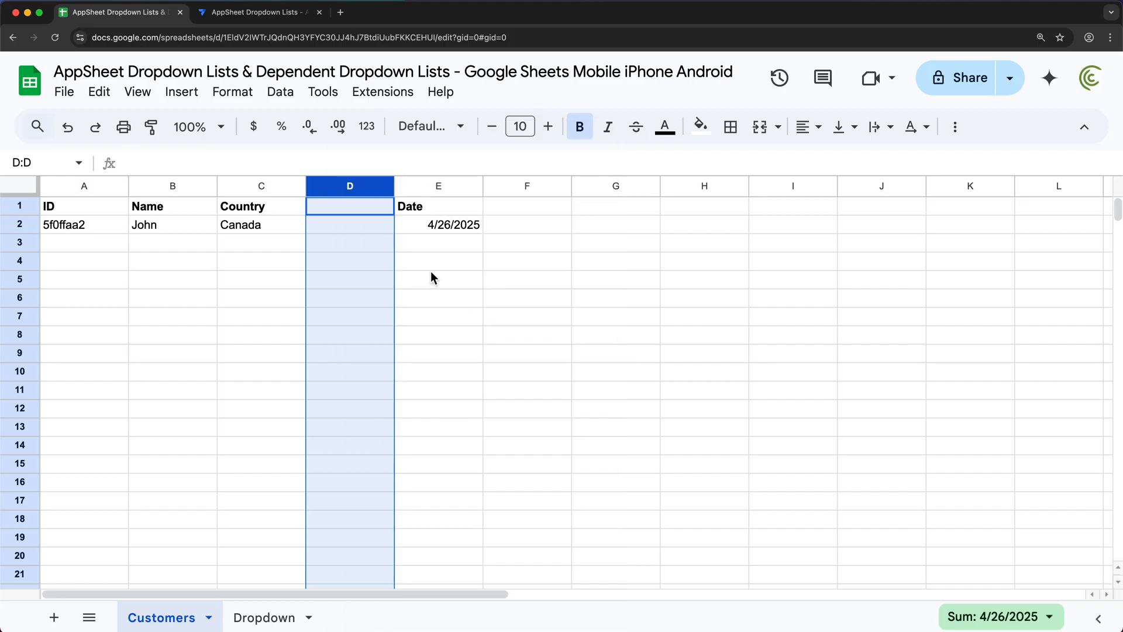
{"action": "left_click", "coordinate": [353, 213]}
{"action": "type", "text": "Region"}
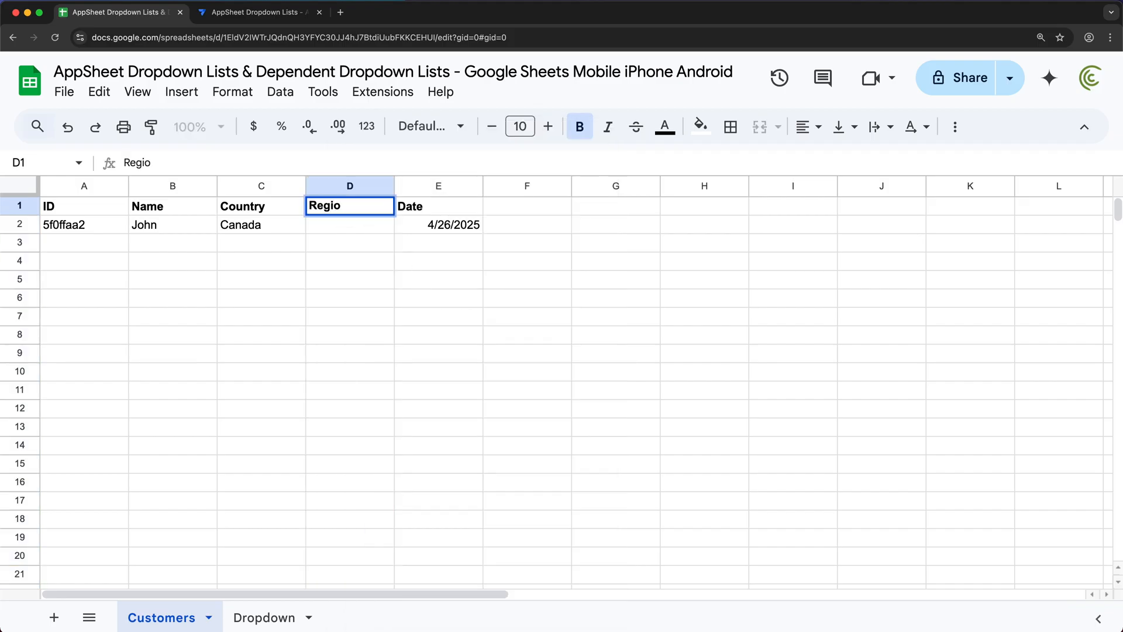
{"action": "key", "text": "Return"}
Enter United States in D2 under the Region header of the Customers sheet
{"action": "type", "text": "United State"}
{"action": "key", "text": "Return"}
{"action": "double_click", "coordinate": [388, 227]}
{"action": "type", "text": "s"}
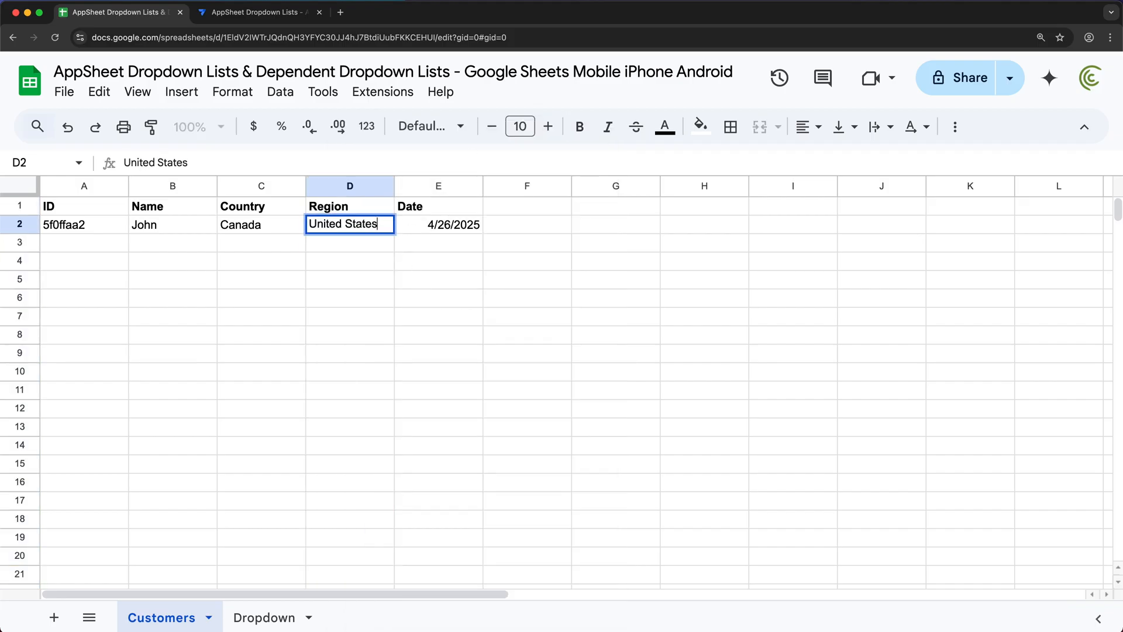
{"action": "key", "text": "Return"}
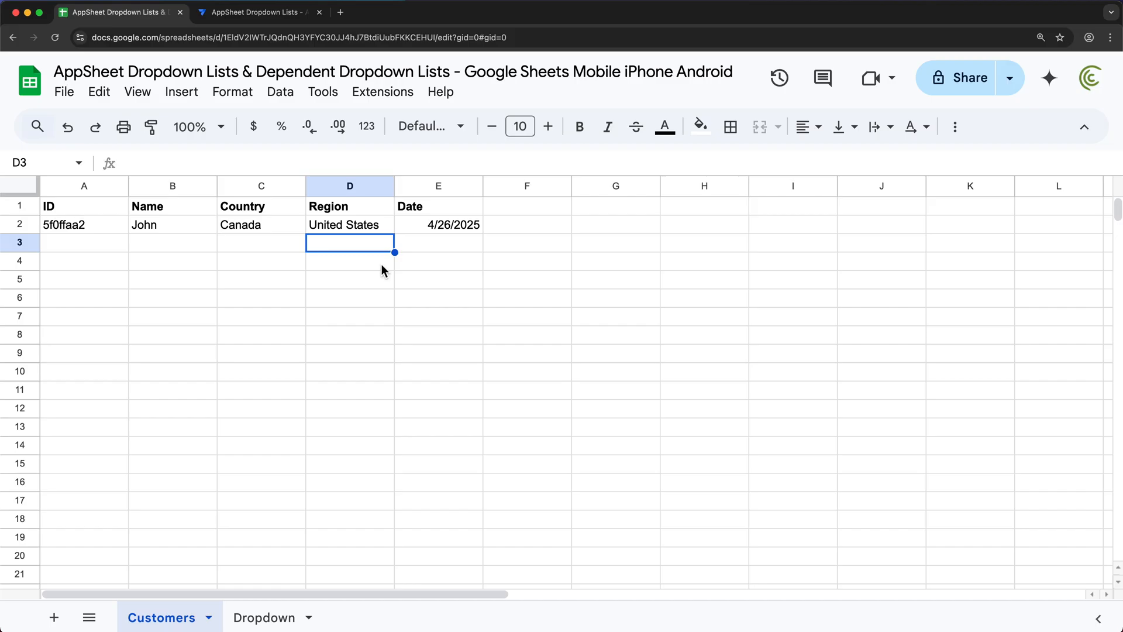
Switch to AppSheet, regenerate the Customers table's column structure and start a new customer form in the preview app
{"action": "left_click", "coordinate": [272, 16]}
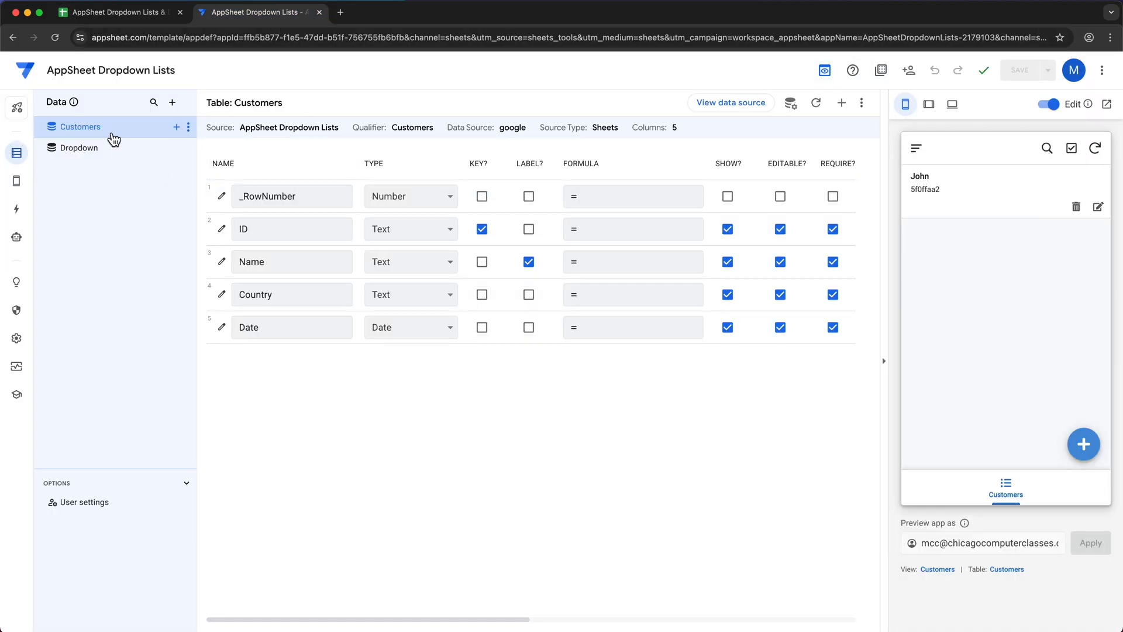
{"action": "left_click", "coordinate": [819, 109]}
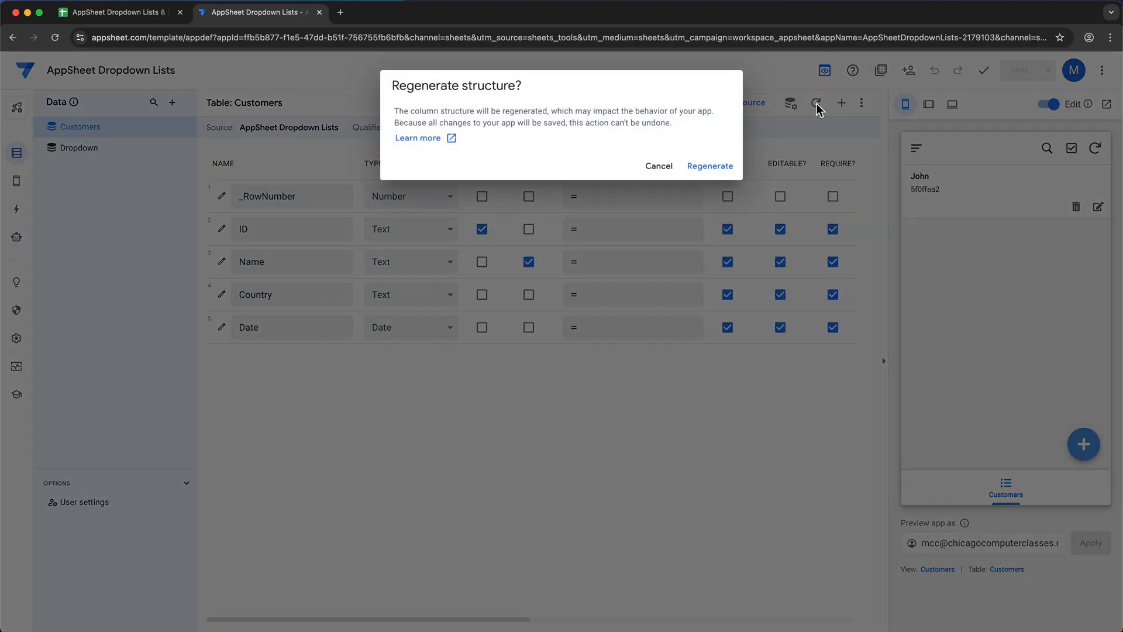
{"action": "left_click", "coordinate": [726, 168]}
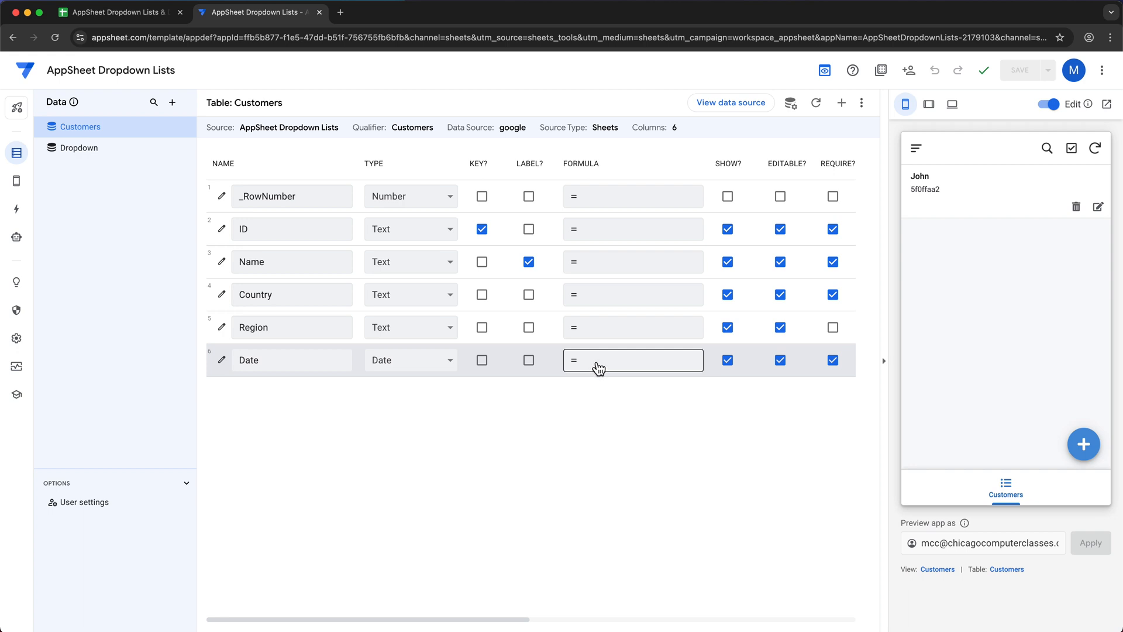
{"action": "left_click", "coordinate": [1092, 455]}
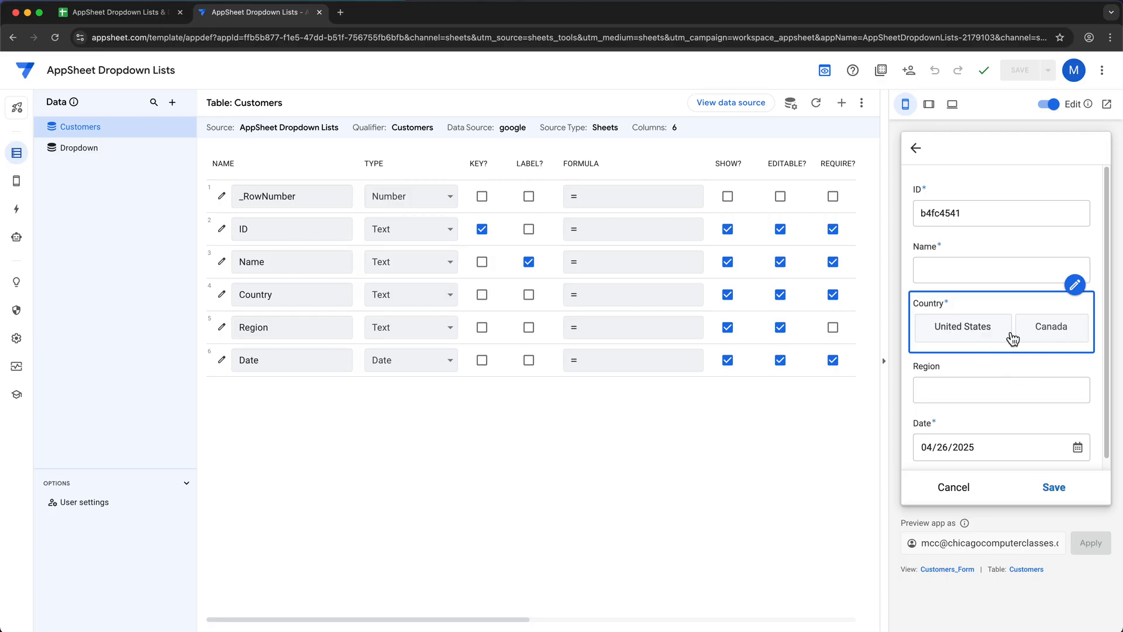
Begin the Valid If formula of the Customers table's Region column with =SELECT(Dropdown[Region],)
{"action": "left_click", "coordinate": [223, 329]}
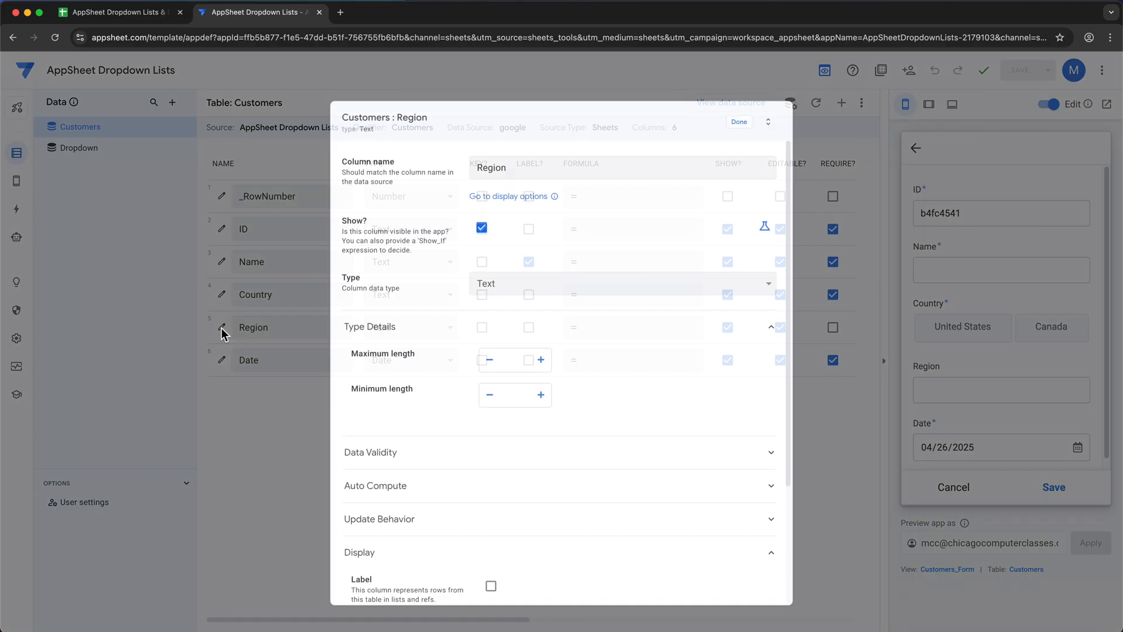
{"action": "scroll", "coordinate": [430, 392], "scroll_direction": "down", "scroll_amount": 1}
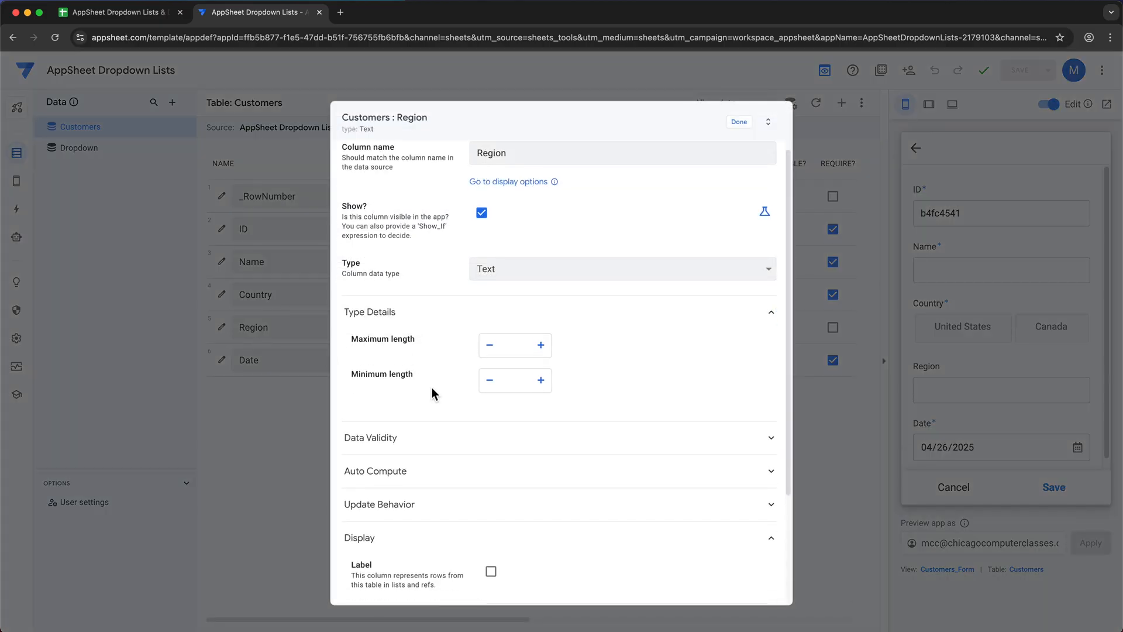
{"action": "left_click", "coordinate": [404, 437]}
{"action": "scroll", "coordinate": [424, 430], "scroll_direction": "down", "scroll_amount": 2}
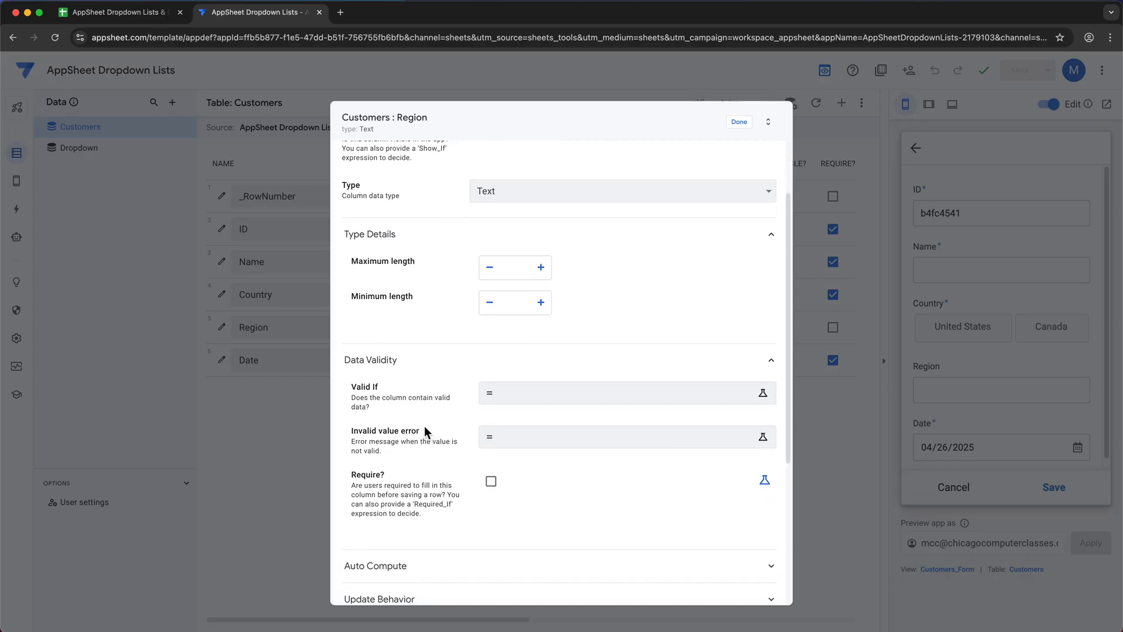
{"action": "left_click", "coordinate": [595, 395]}
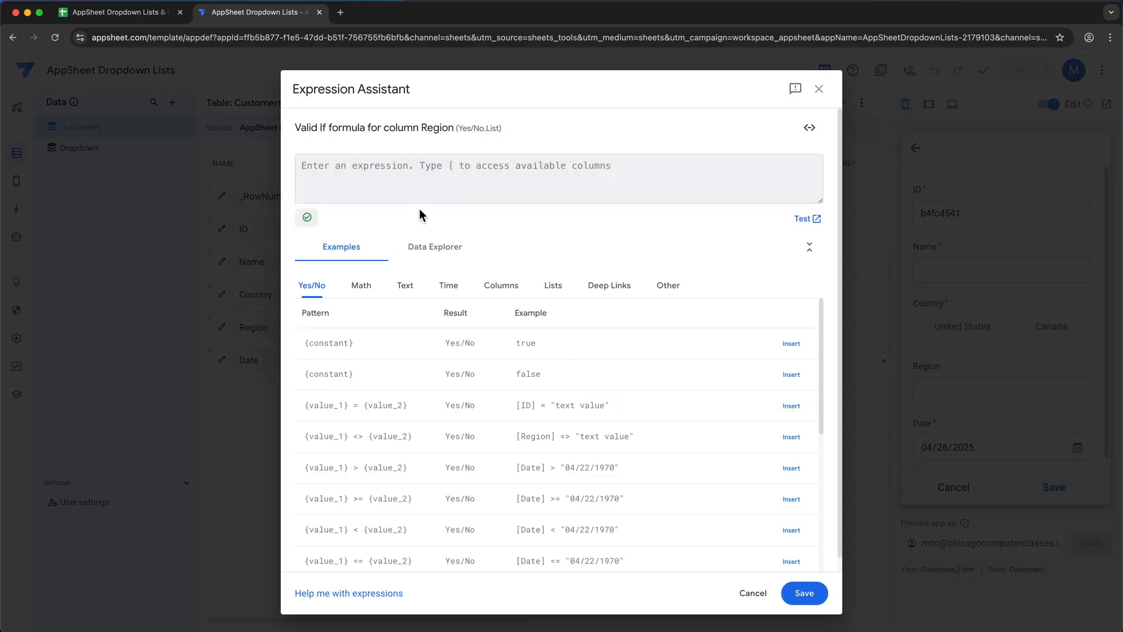
{"action": "left_click", "coordinate": [418, 170]}
{"action": "type", "text": "=SLE"}
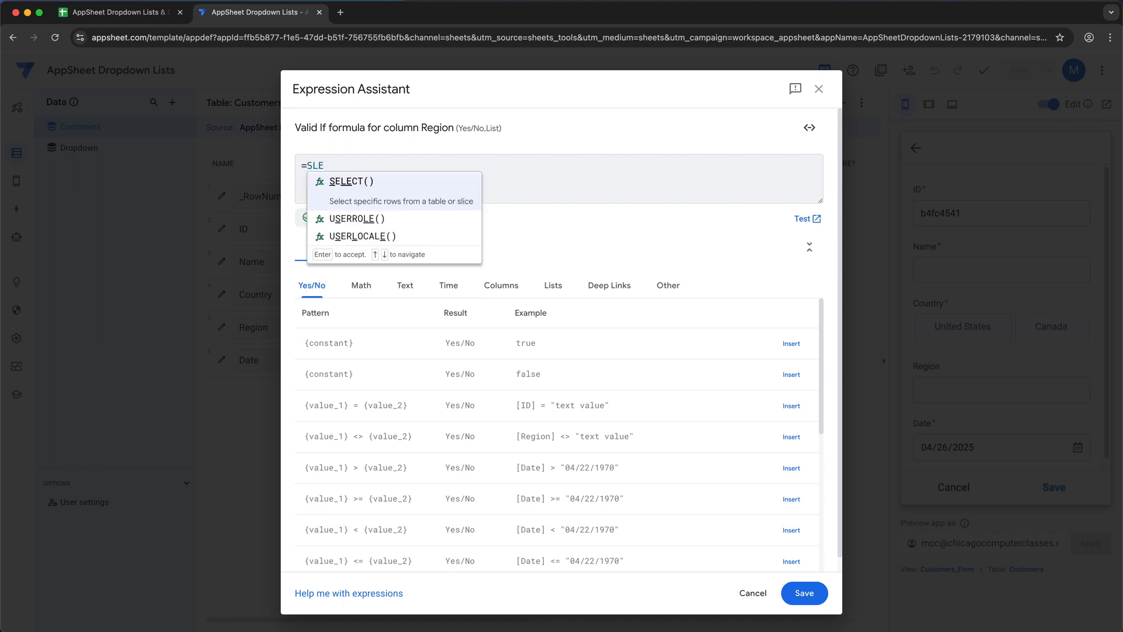
{"action": "key", "text": "Return"}
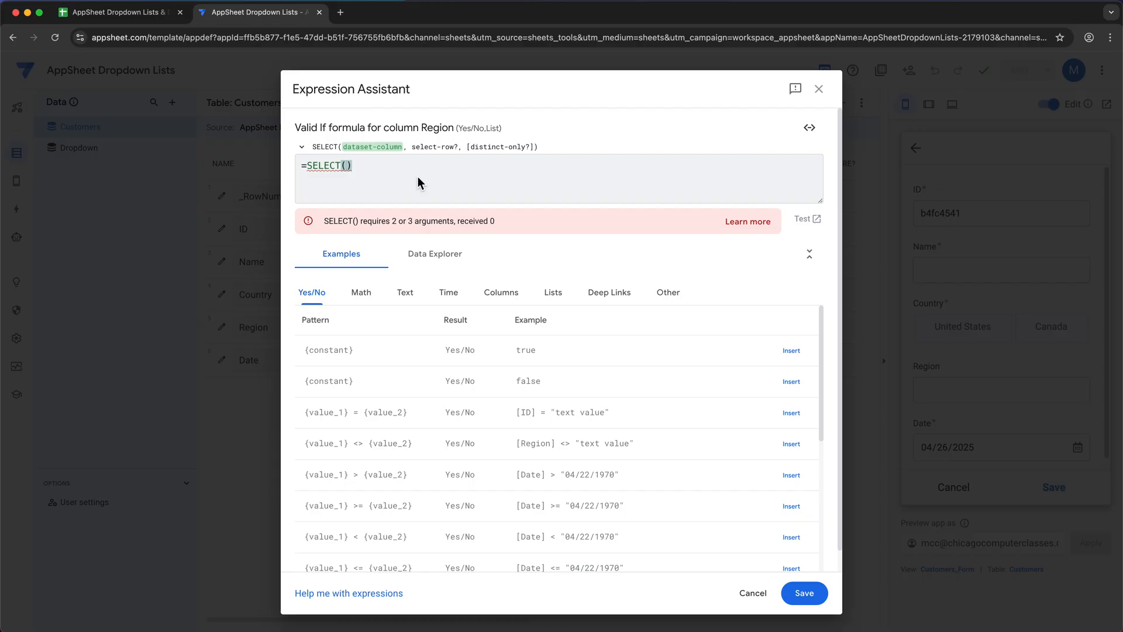
{"action": "type", "text": "D"}
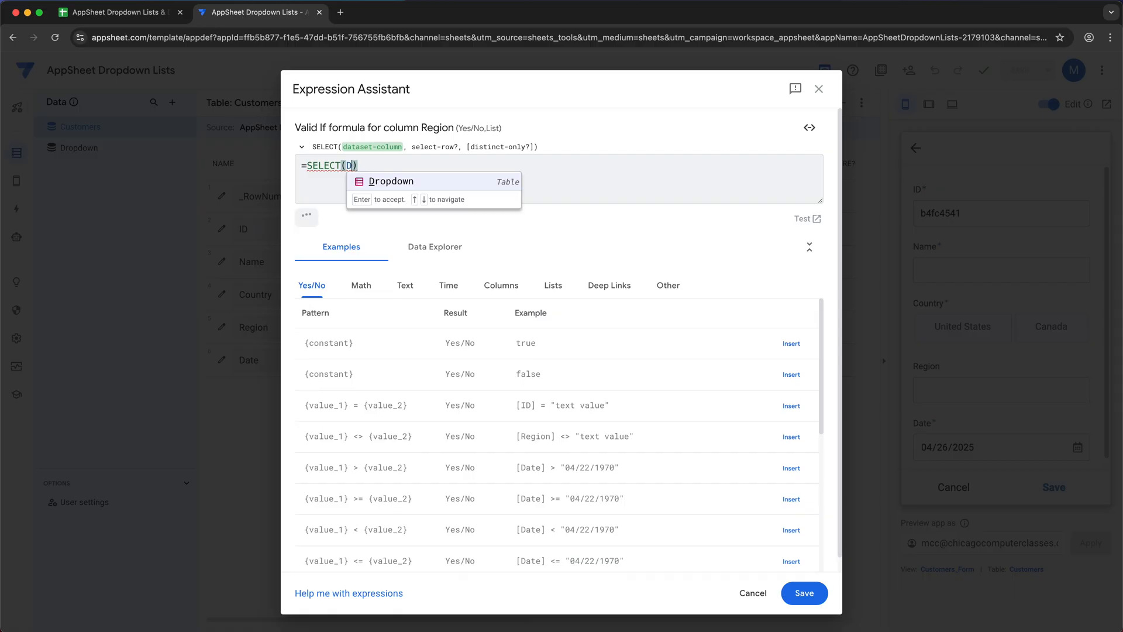
{"action": "left_click", "coordinate": [446, 184]}
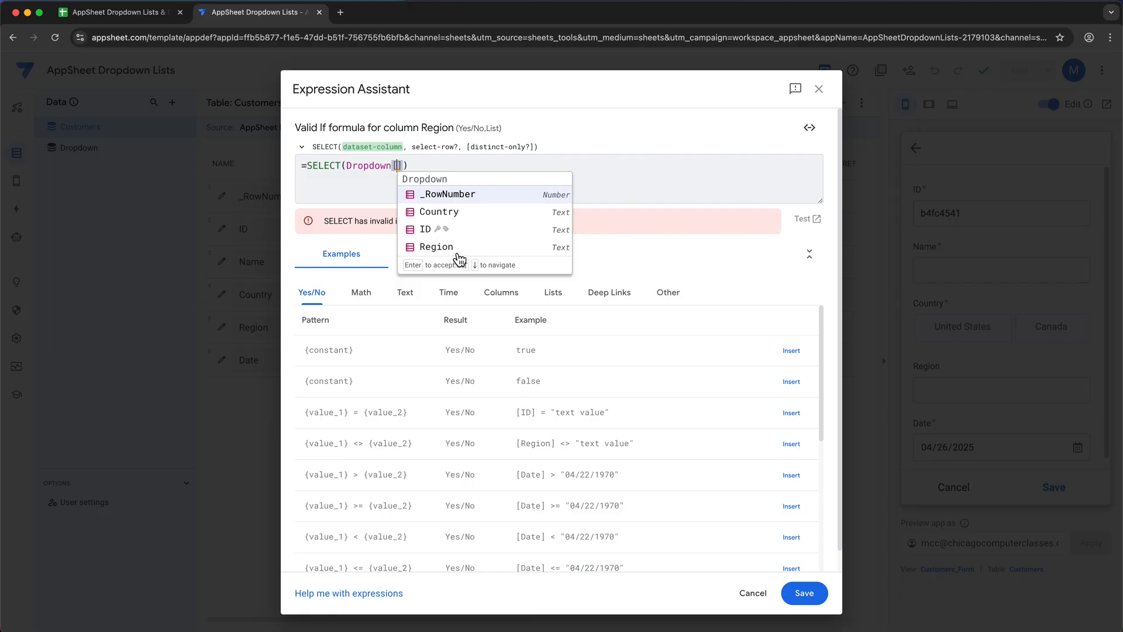
{"action": "left_click", "coordinate": [444, 247]}
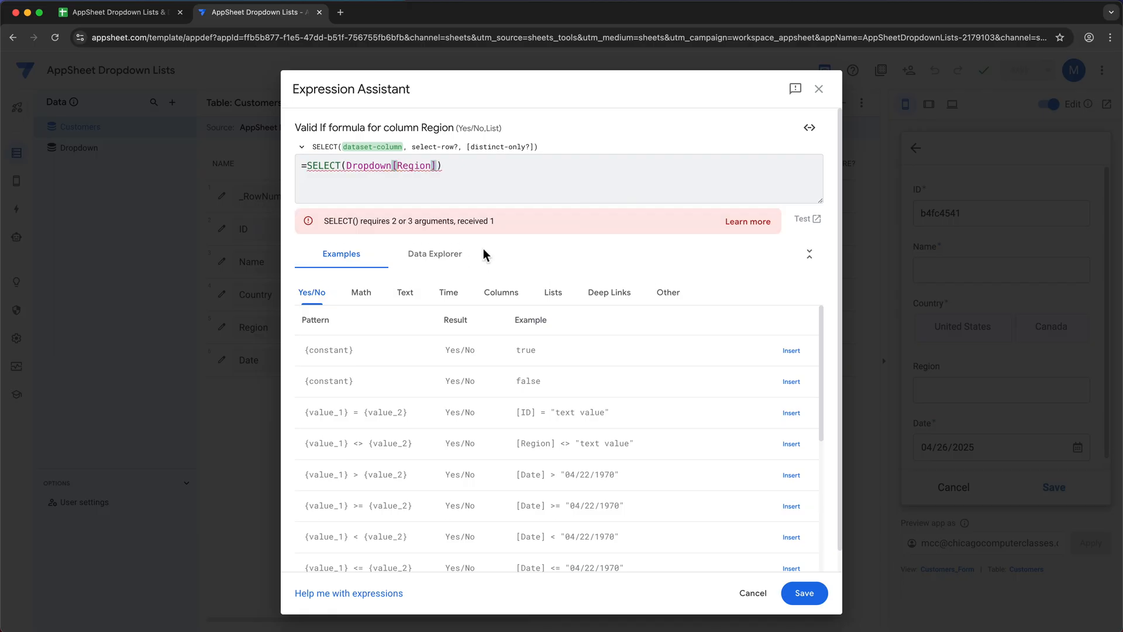
{"action": "type", "text": ","}
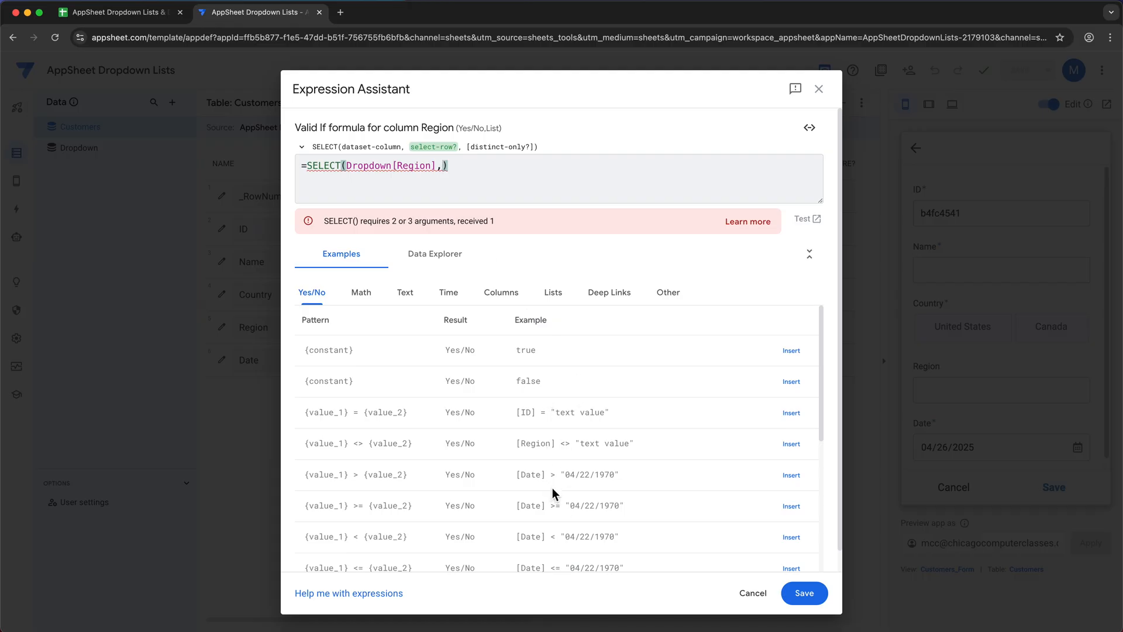
Look through the Yes/No expression examples for a condition pattern that suits the select-row argument
{"action": "scroll", "coordinate": [551, 486], "scroll_direction": "down", "scroll_amount": 2}
{"action": "scroll", "coordinate": [550, 486], "scroll_direction": "down", "scroll_amount": 1}
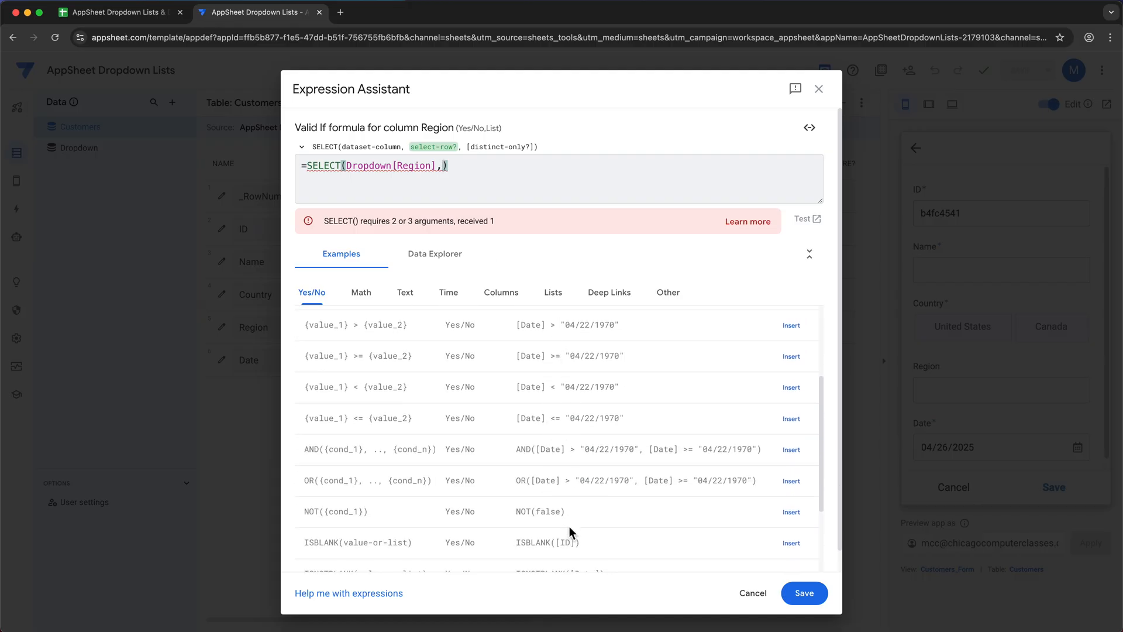
{"action": "scroll", "coordinate": [570, 525], "scroll_direction": "down", "scroll_amount": 3}
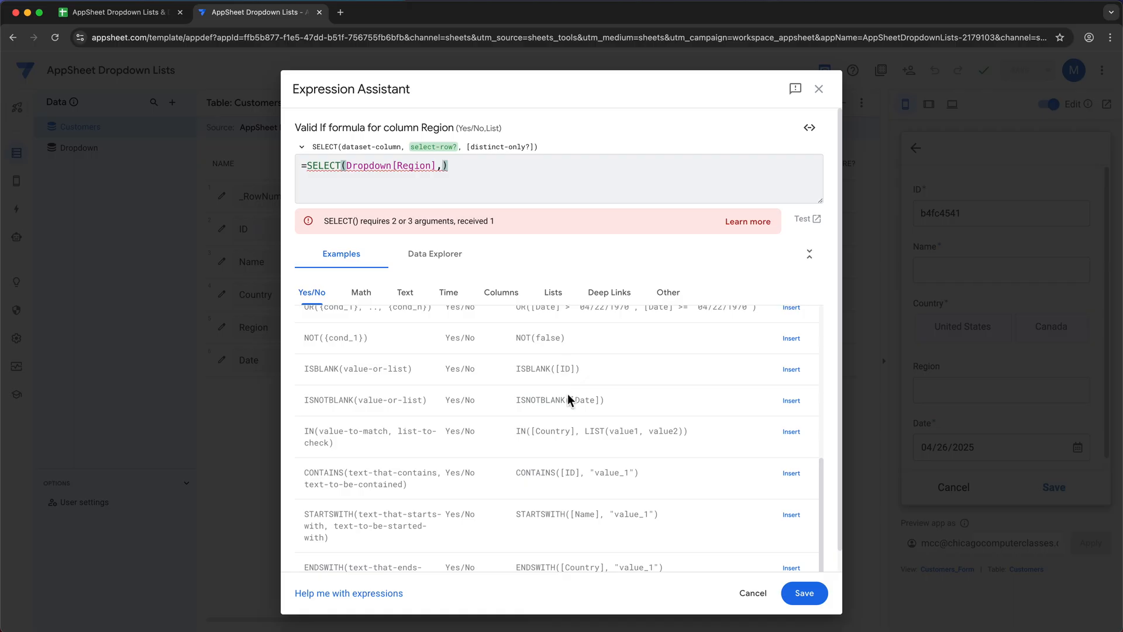
{"action": "scroll", "coordinate": [571, 412], "scroll_direction": "down", "scroll_amount": 1}
{"action": "scroll", "coordinate": [570, 409], "scroll_direction": "up", "scroll_amount": 1}
{"action": "scroll", "coordinate": [601, 389], "scroll_direction": "up", "scroll_amount": 5}
{"action": "scroll", "coordinate": [616, 433], "scroll_direction": "down", "scroll_amount": 3}
{"action": "scroll", "coordinate": [615, 433], "scroll_direction": "up", "scroll_amount": 3}
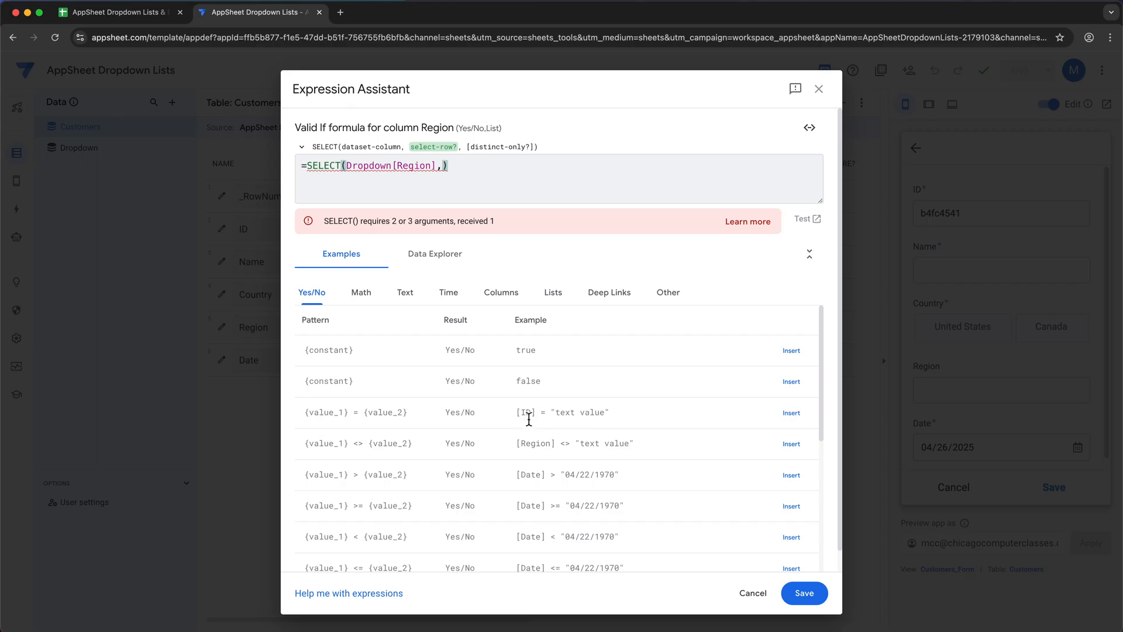
Insert the [Region] <> "text value" example as the SELECT condition and replace its column with the Dropdown table's Country
{"action": "scroll", "coordinate": [611, 428], "scroll_direction": "down", "scroll_amount": 1}
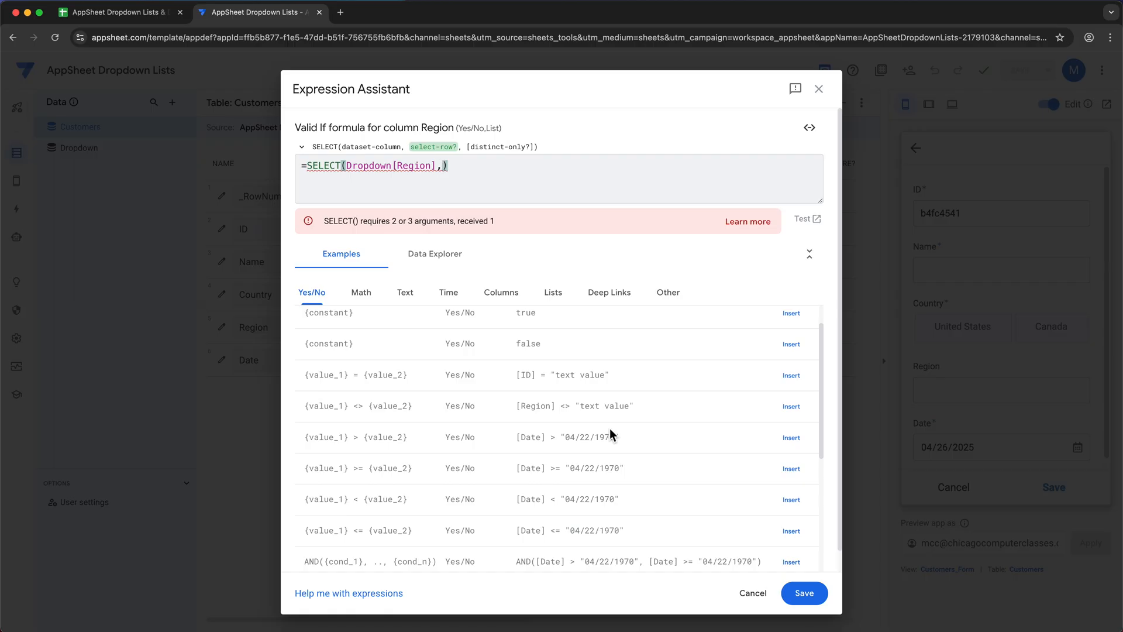
{"action": "scroll", "coordinate": [581, 449], "scroll_direction": "down", "scroll_amount": 1}
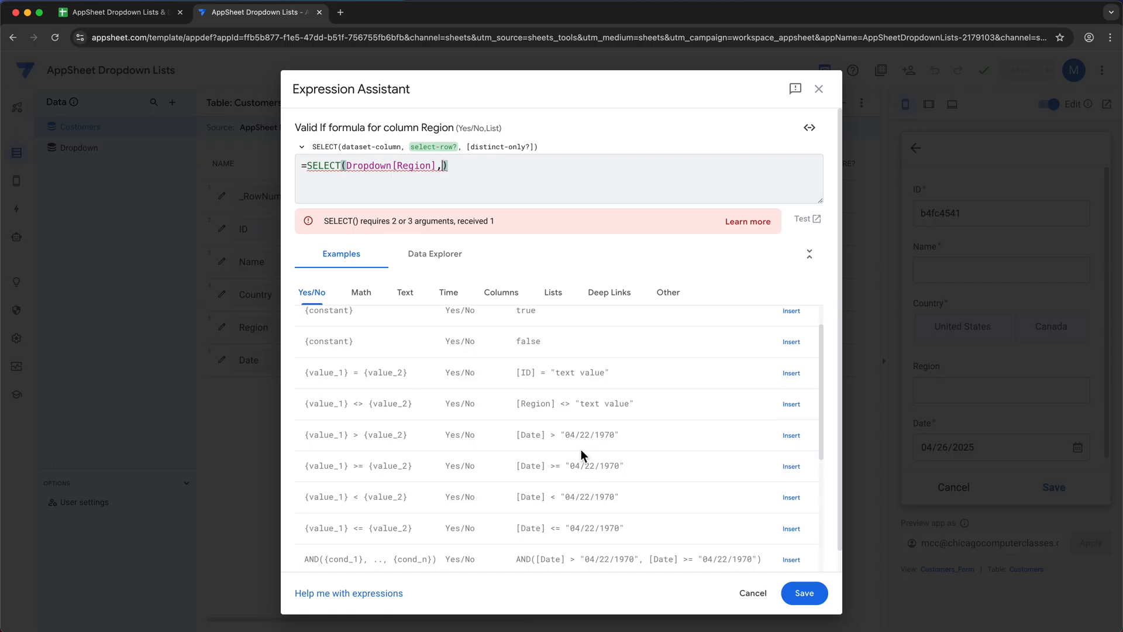
{"action": "scroll", "coordinate": [581, 449], "scroll_direction": "down", "scroll_amount": 1}
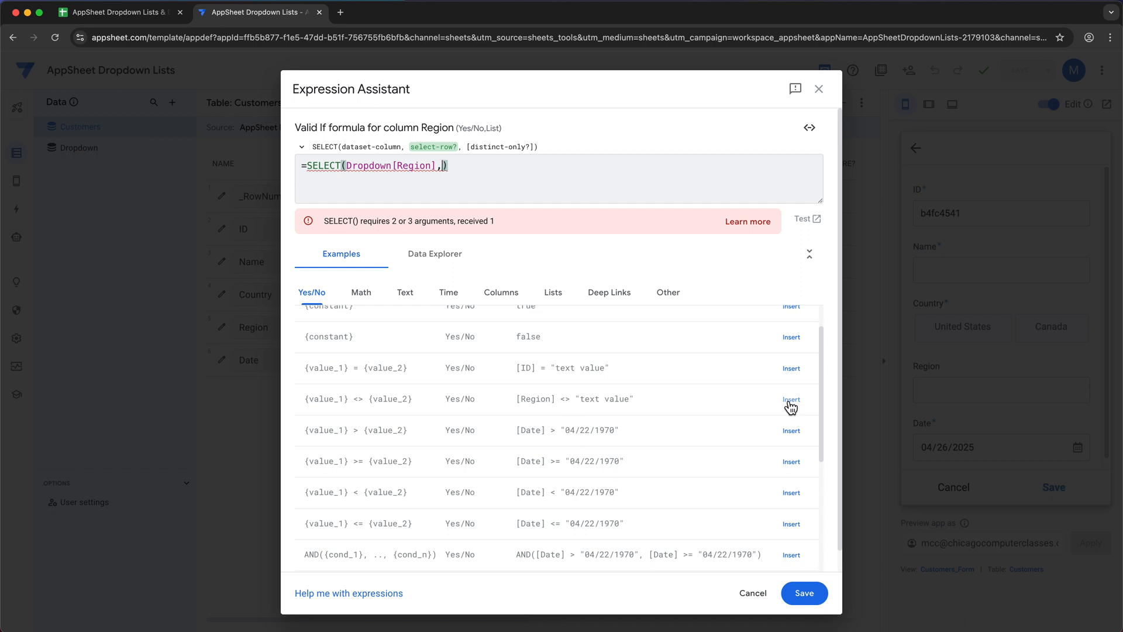
{"action": "left_click", "coordinate": [791, 400]}
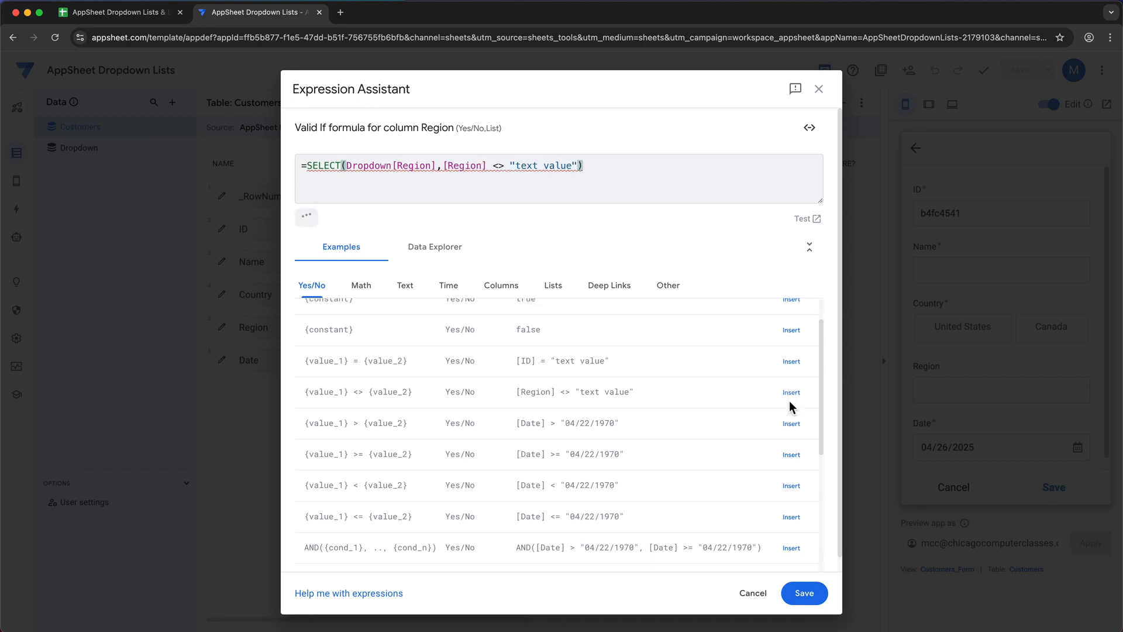
{"action": "double_click", "coordinate": [464, 164]}
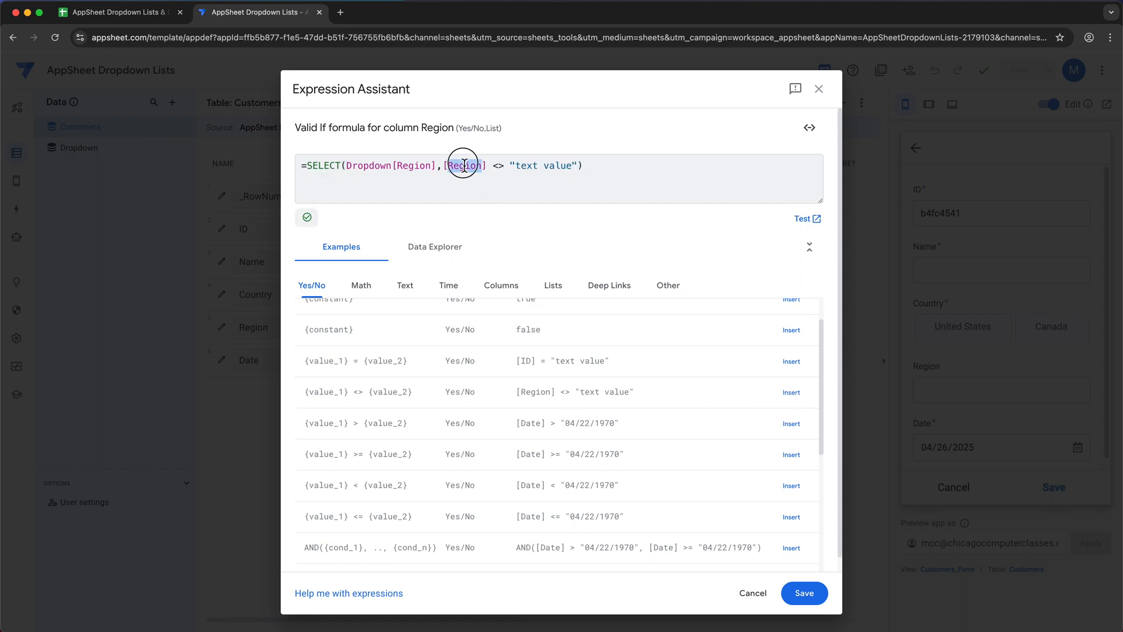
{"action": "type", "text": "C"}
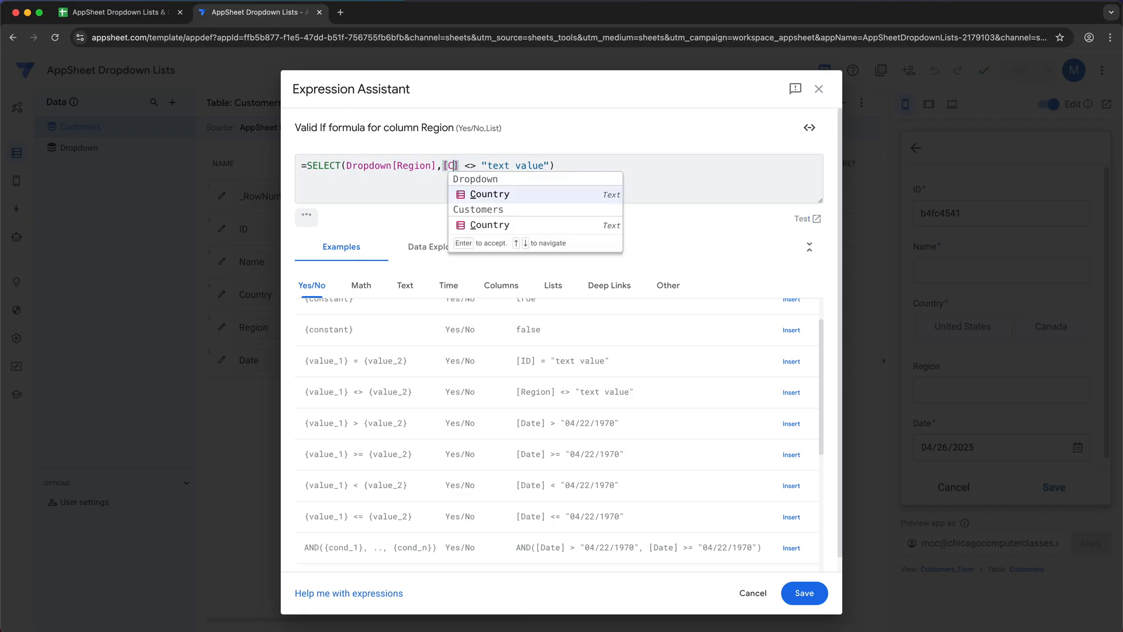
{"action": "left_click", "coordinate": [508, 195]}
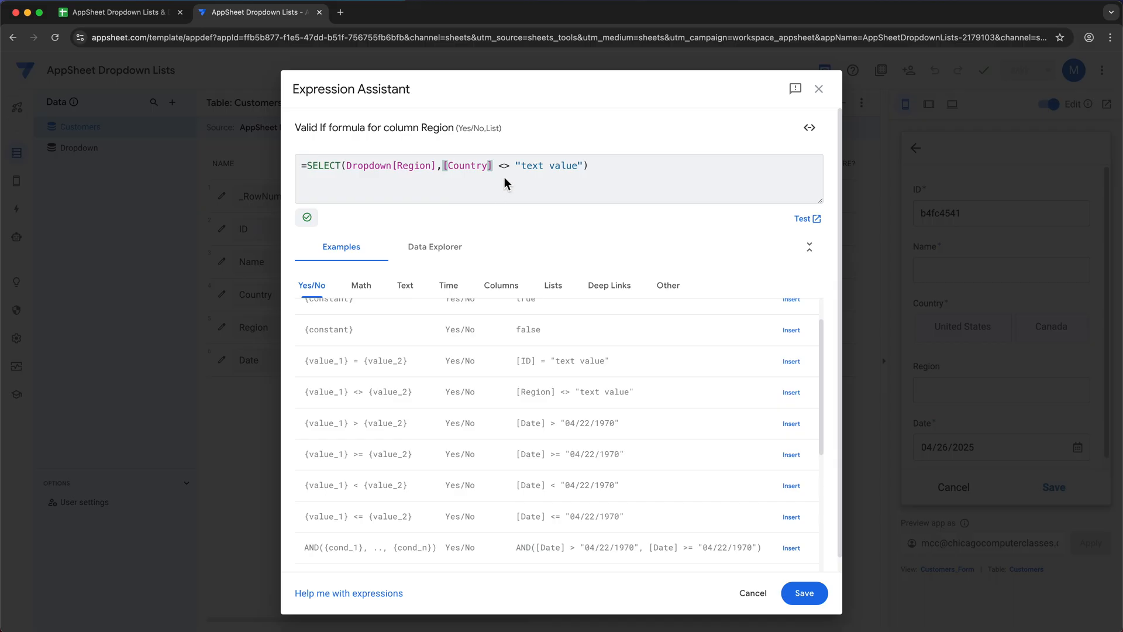
Change the condition's operator to = and delete the "text value" placeholder after it
{"action": "left_click", "coordinate": [507, 170]}
{"action": "key", "text": "BackSpace"}
{"action": "key", "text": "BackSpace"}
{"action": "type", "text": "="}
{"action": "key", "text": "Right"}
{"action": "key", "text": "BackSpace"}
{"action": "key", "text": "BackSpace"}
{"action": "key", "text": "BackSpace"}
{"action": "key", "text": "BackSpace"}
{"action": "key", "text": "BackSpace"}
{"action": "key", "text": "BackSpace"}
{"action": "key", "text": "BackSpace"}
{"action": "key", "text": "BackSpace"}
{"action": "key", "text": "BackSpace"}
{"action": "key", "text": "BackSpace"}
{"action": "key", "text": "BackSpace"}
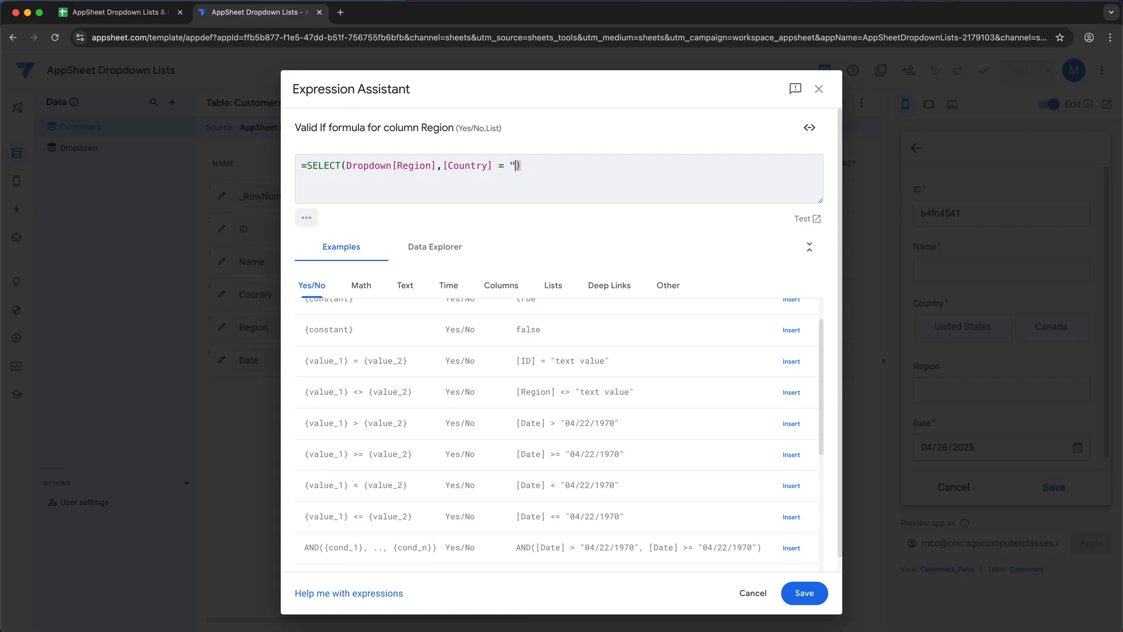
{"action": "key", "text": "BackSpace"}
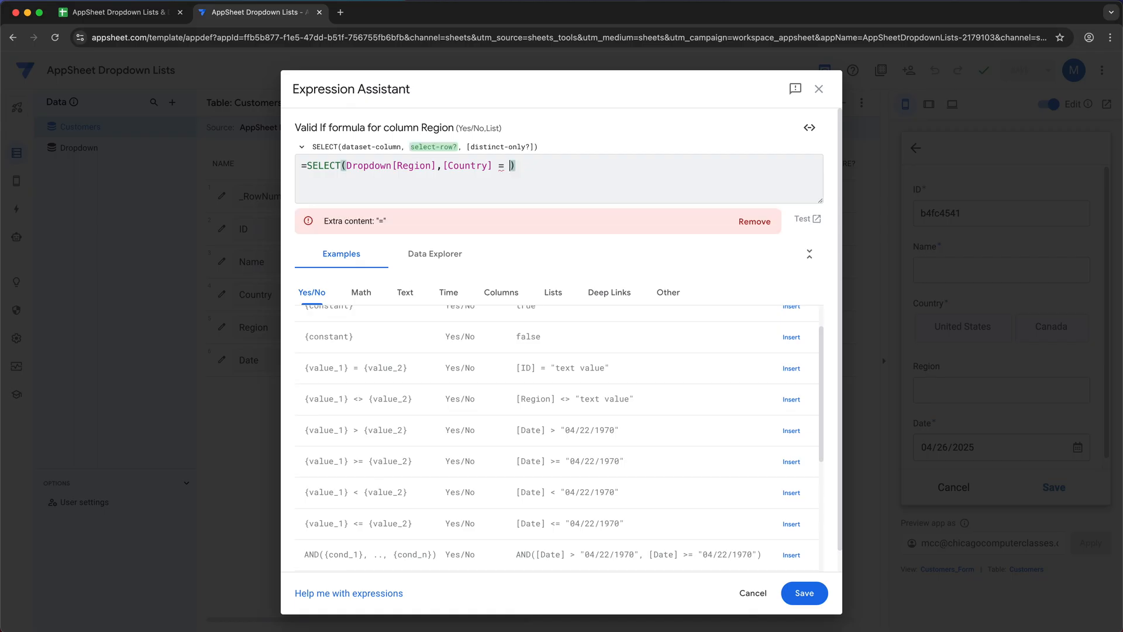
Complete the condition by comparing Country with [_THISROW].[Country] from the Customers table
{"action": "type", "text": "["}
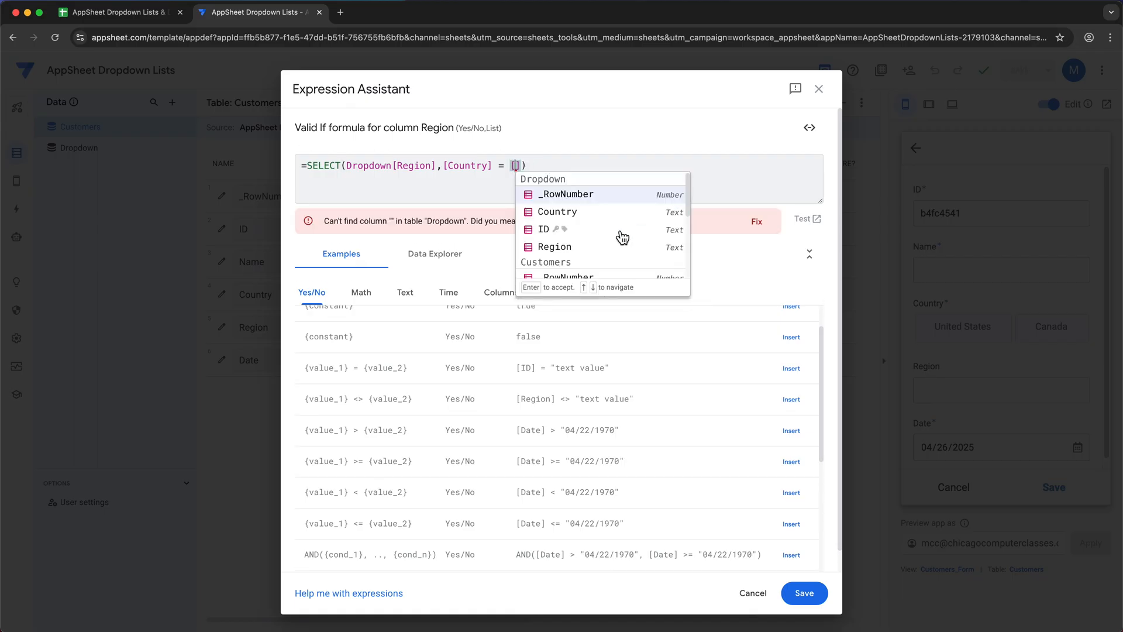
{"action": "scroll", "coordinate": [622, 234], "scroll_direction": "down", "scroll_amount": 1}
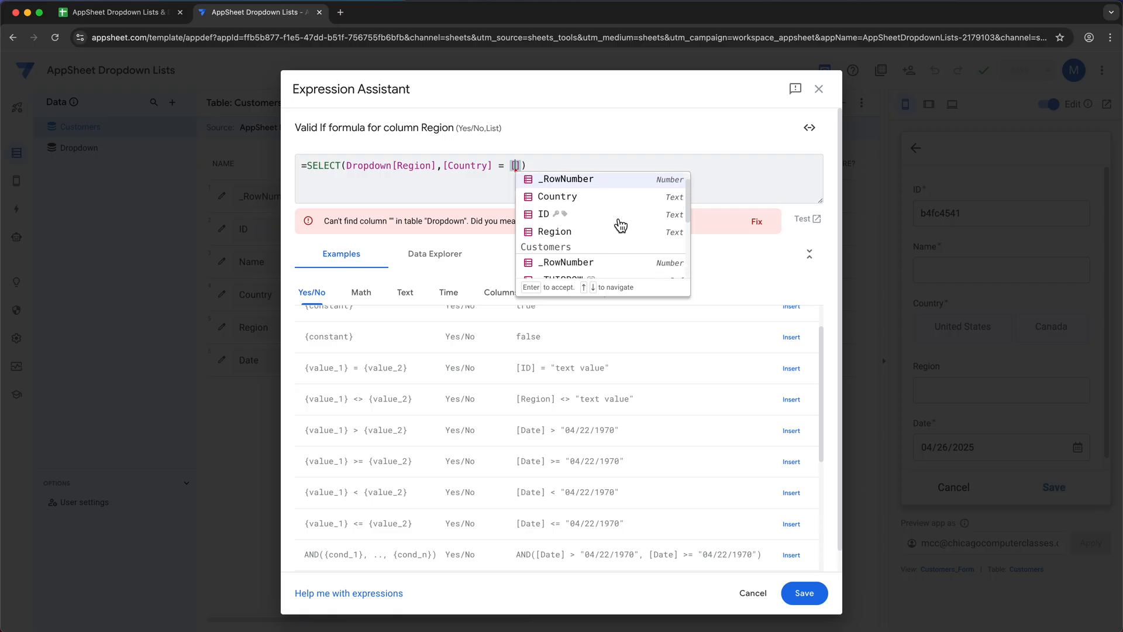
{"action": "scroll", "coordinate": [618, 232], "scroll_direction": "down", "scroll_amount": 3}
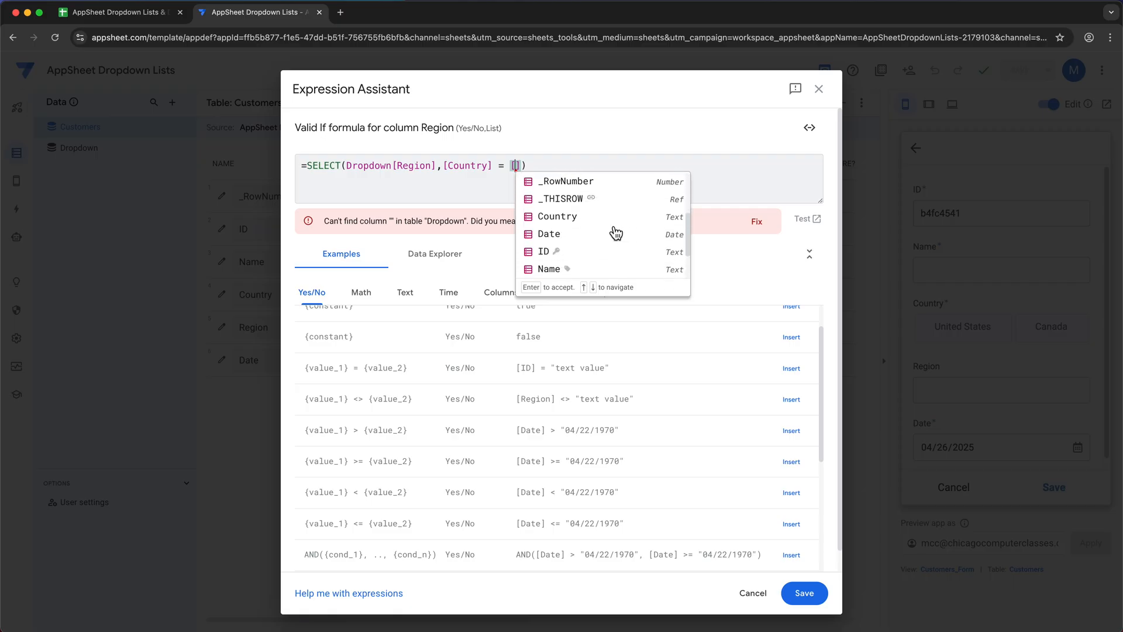
{"action": "left_click", "coordinate": [566, 202]}
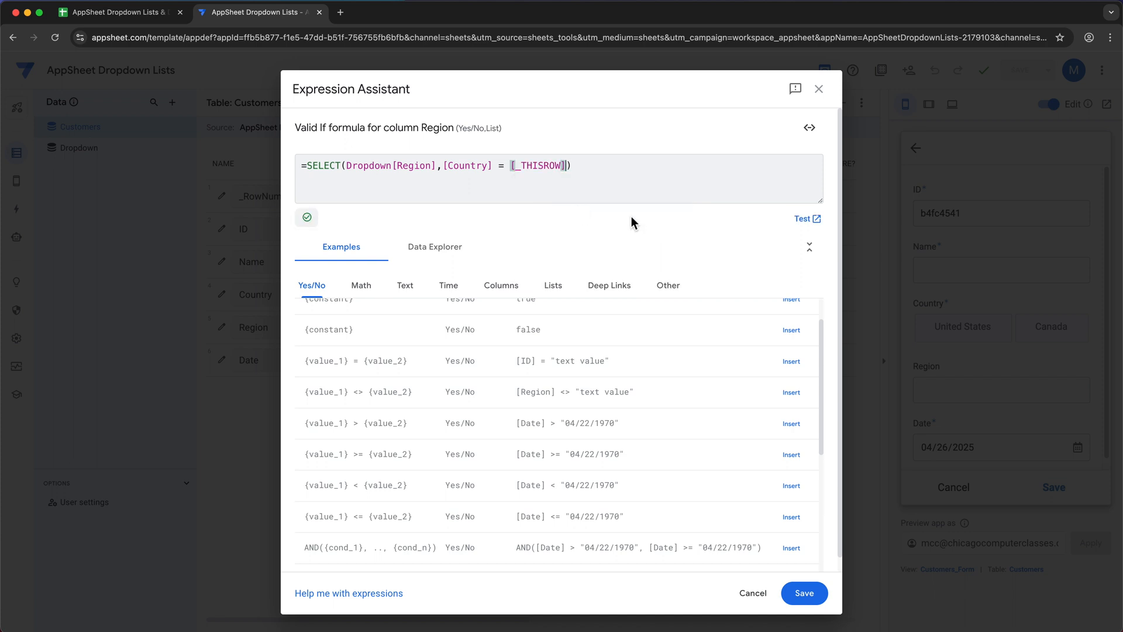
{"action": "type", "text": "."}
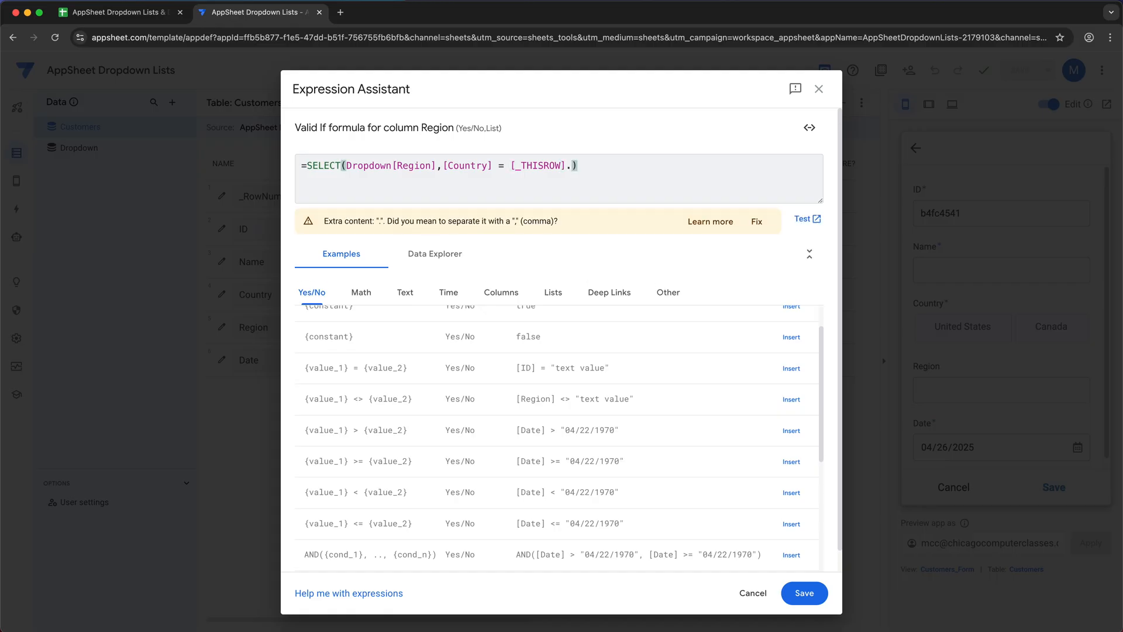
{"action": "type", "text": "["}
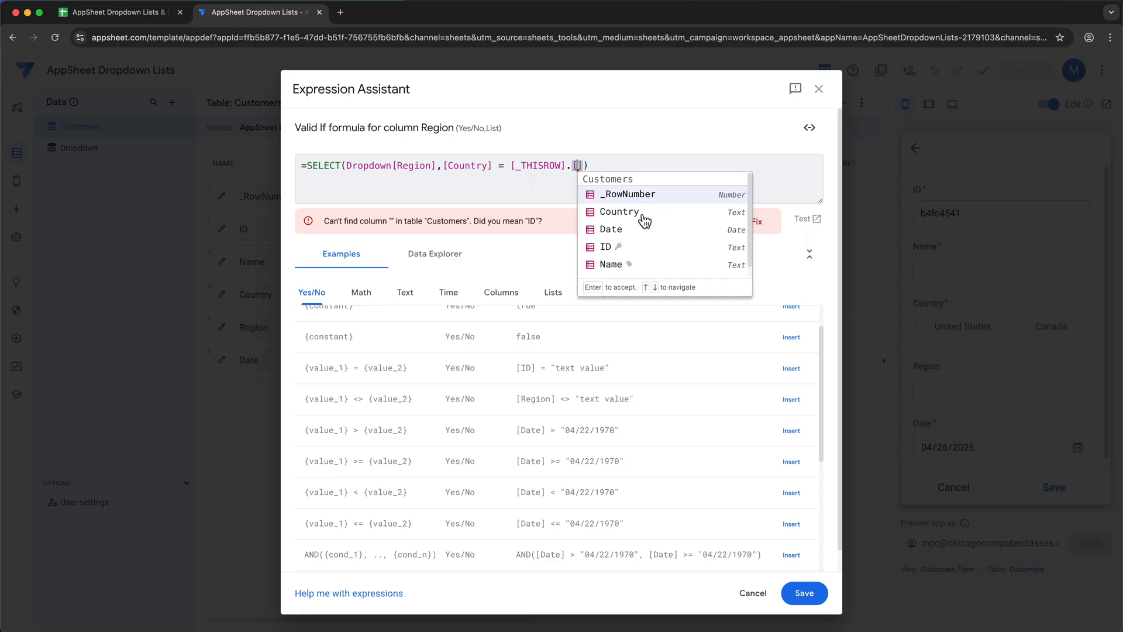
{"action": "left_click", "coordinate": [646, 217]}
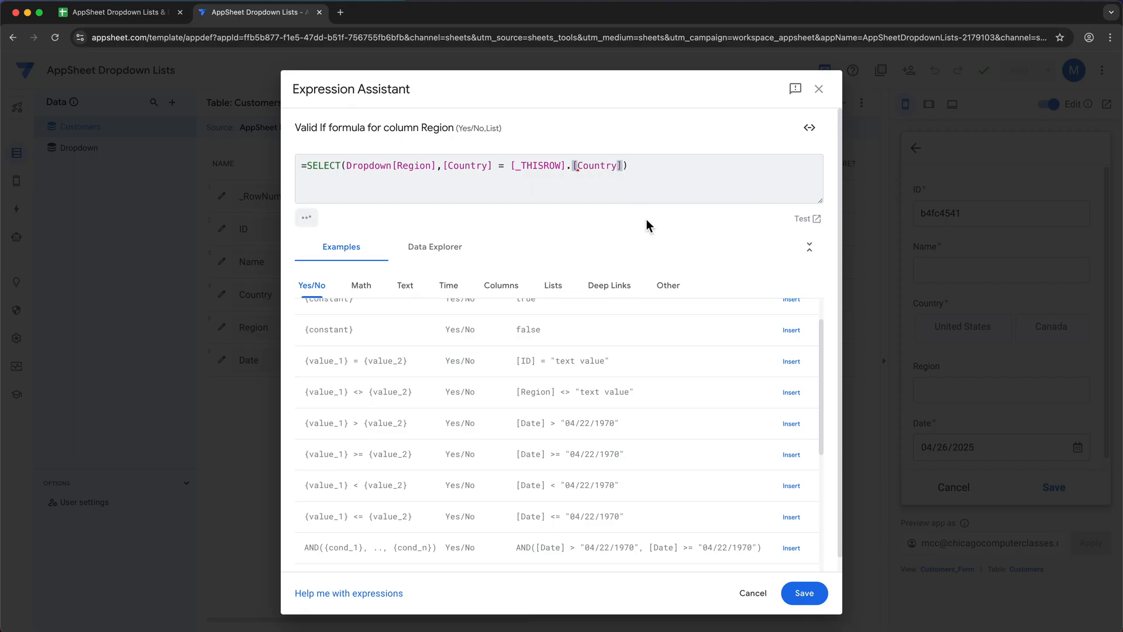
Add TRUE as the SELECT formula's distinct-only argument and save both the Region column's formula and the app
{"action": "type", "text": ","}
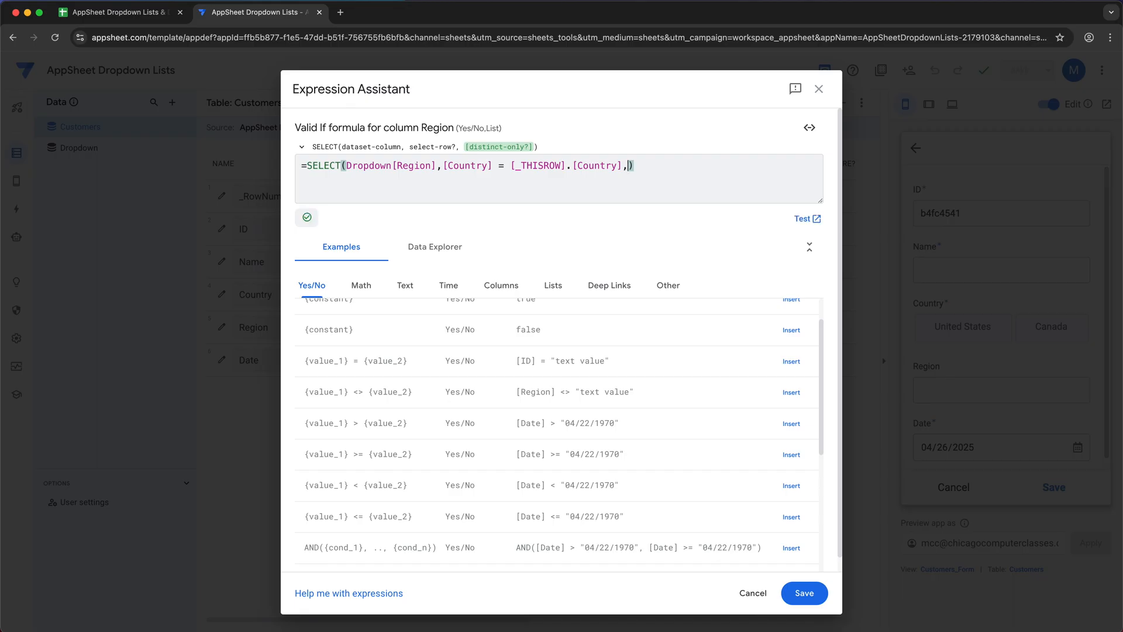
{"action": "type", "text": "TRUE"}
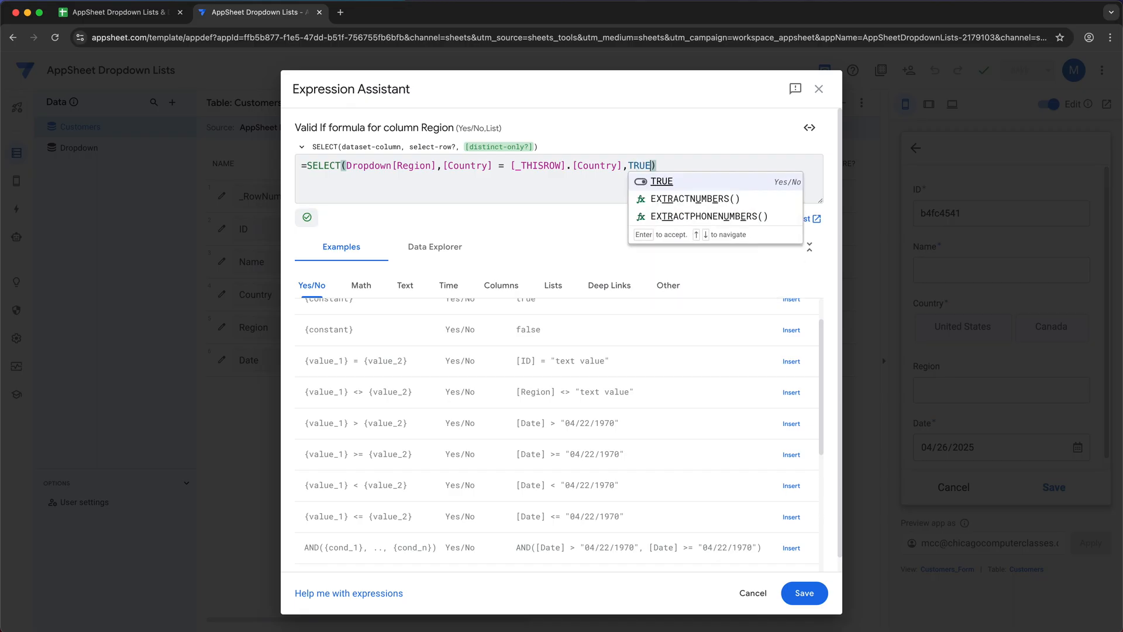
{"action": "type", "text": ")"}
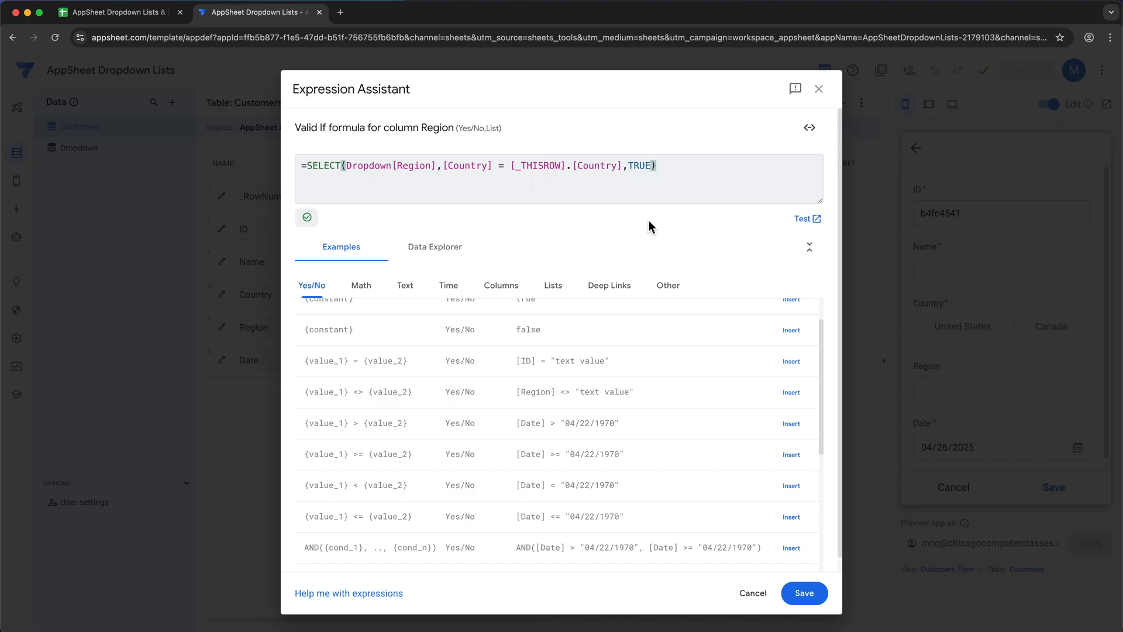
{"action": "left_click", "coordinate": [815, 598]}
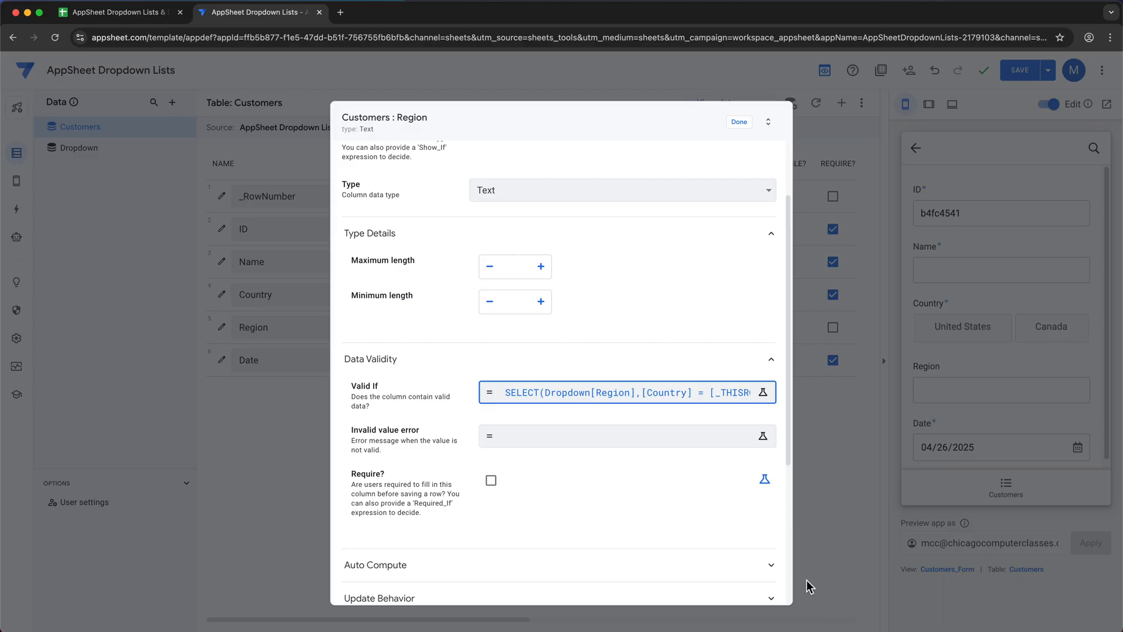
{"action": "left_click", "coordinate": [739, 122]}
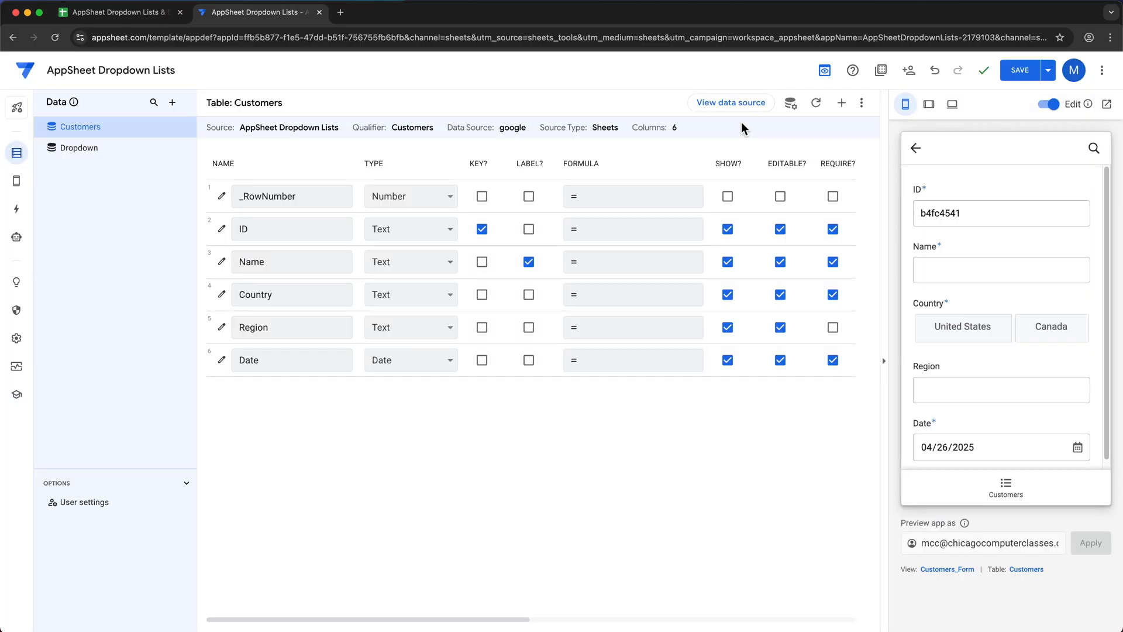
{"action": "left_click", "coordinate": [1027, 75]}
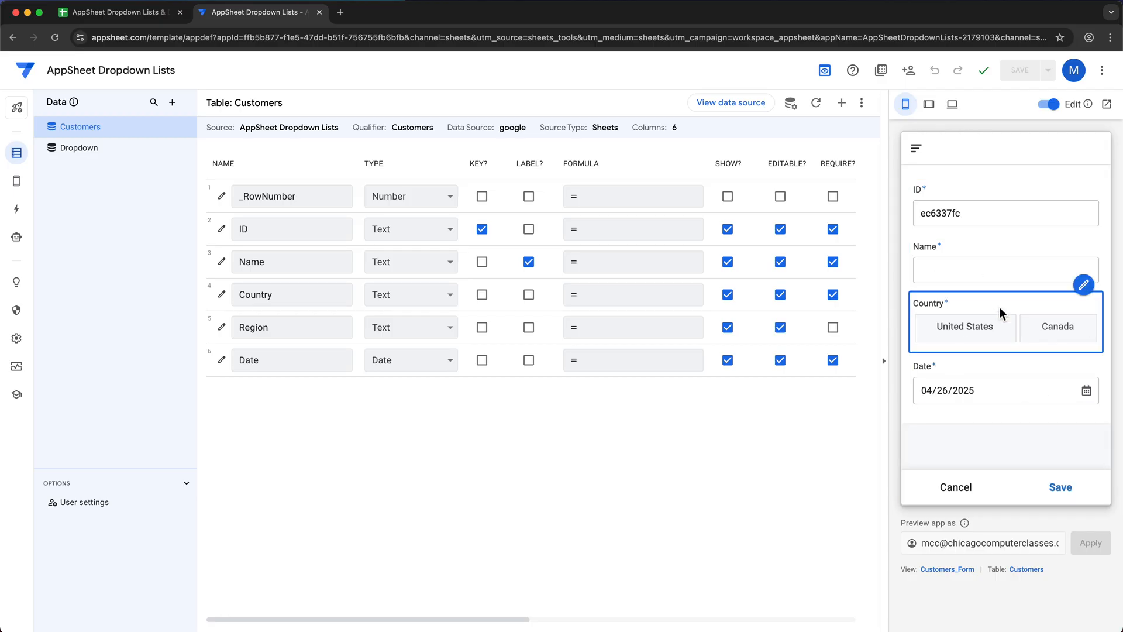
Test the preview form by switching Country between United States and Canada and checking the Region choices offered for each
{"action": "left_click", "coordinate": [976, 338]}
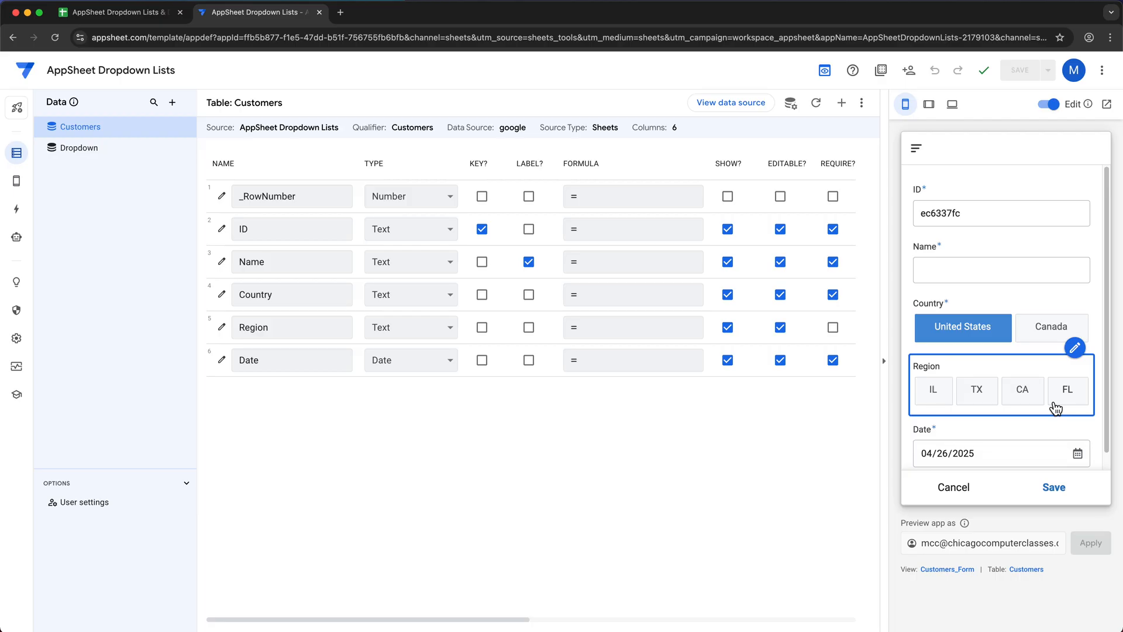
{"action": "left_click", "coordinate": [1052, 336]}
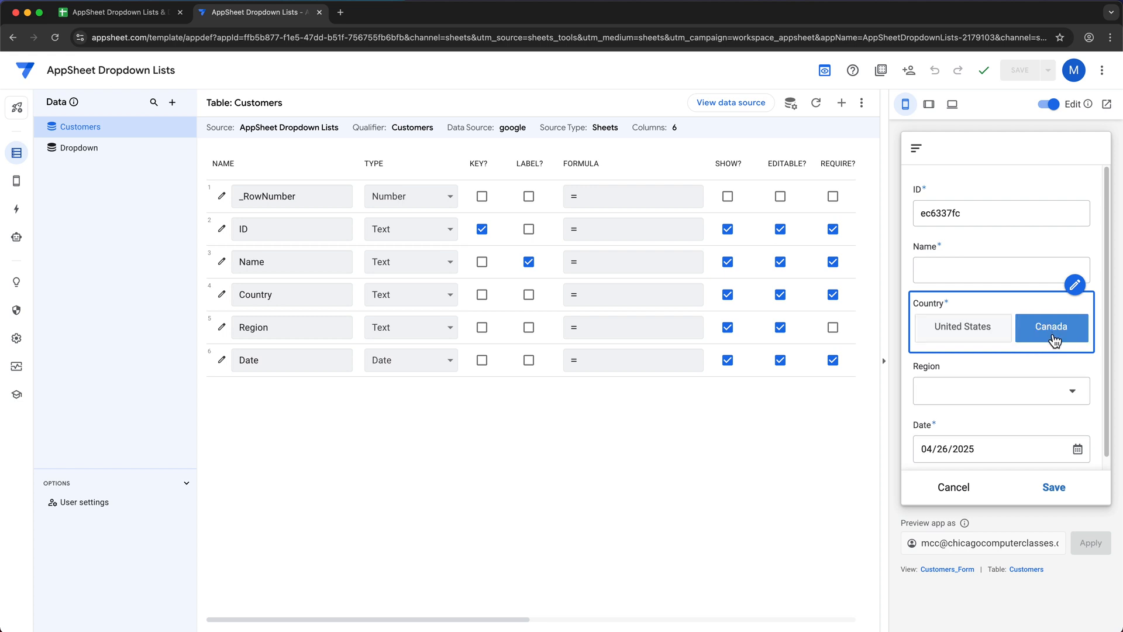
{"action": "left_click", "coordinate": [1072, 400]}
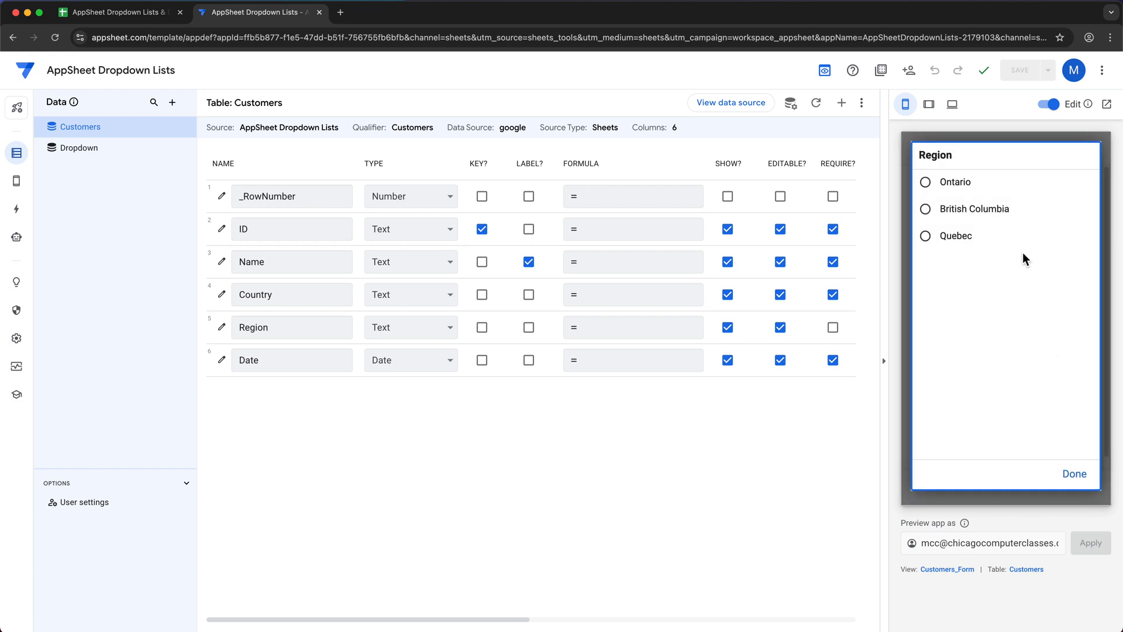
{"action": "left_click", "coordinate": [1080, 476]}
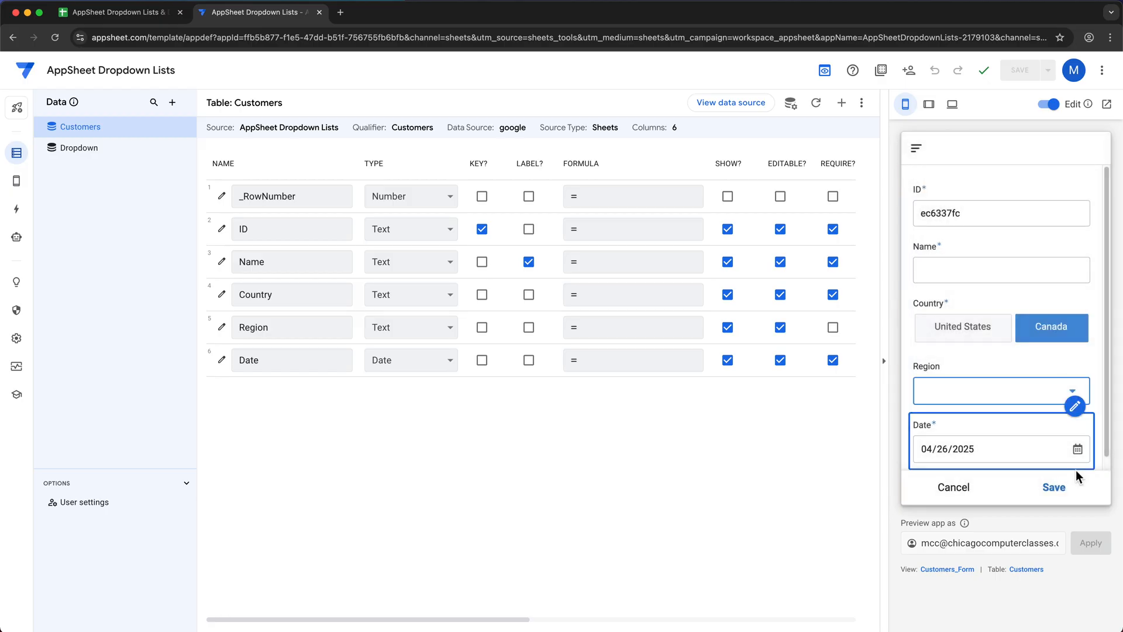
{"action": "left_click", "coordinate": [996, 342]}
{"action": "left_click", "coordinate": [1048, 341]}
{"action": "left_click", "coordinate": [1012, 340]}
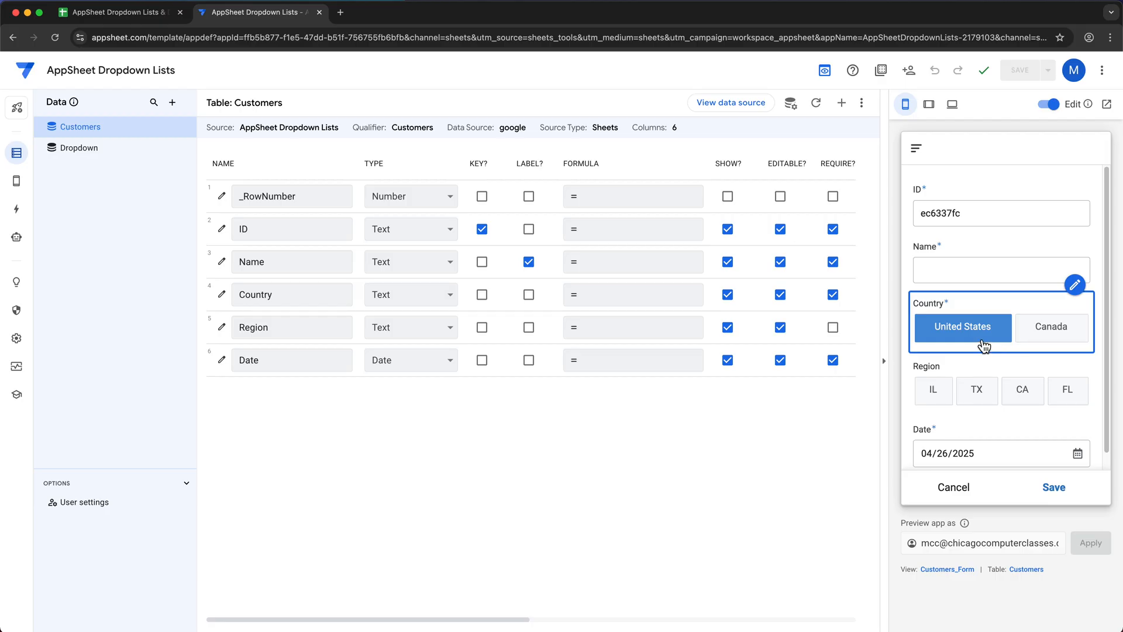
Switch to Google Sheets and add a bold City header in D1 of the Dropdown sheet
{"action": "left_click", "coordinate": [130, 17]}
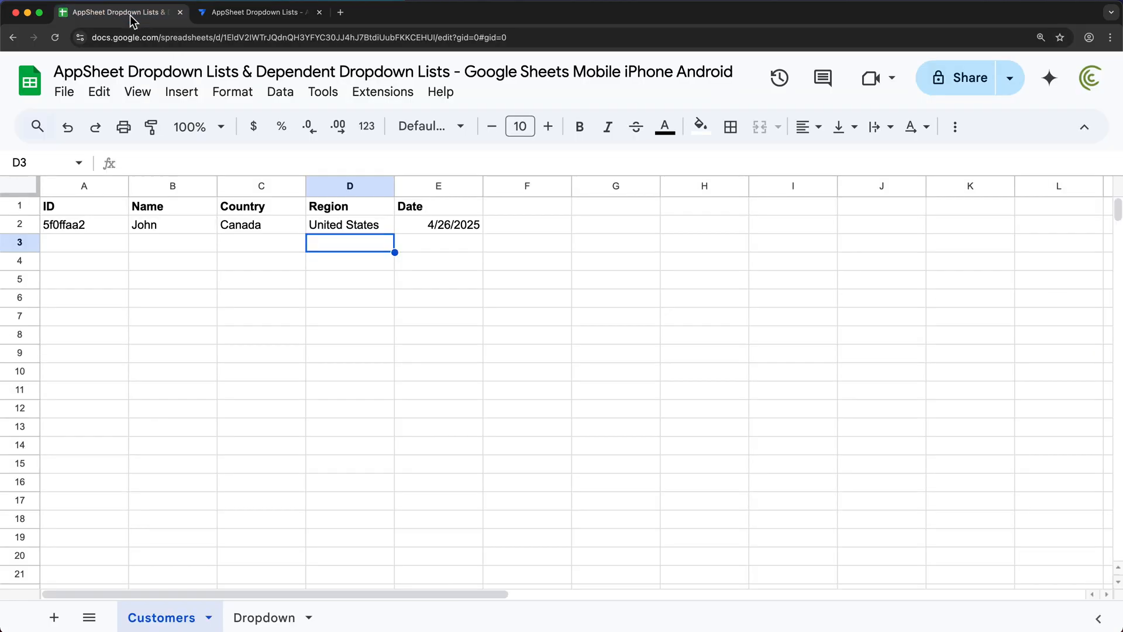
{"action": "left_click", "coordinate": [267, 620]}
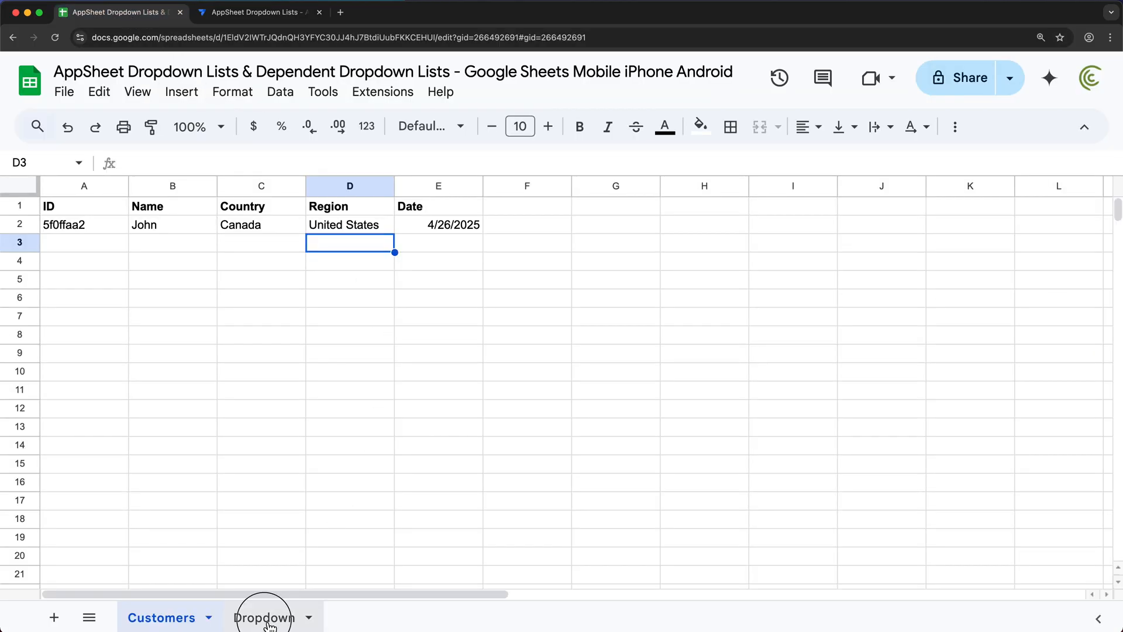
{"action": "left_click", "coordinate": [358, 206]}
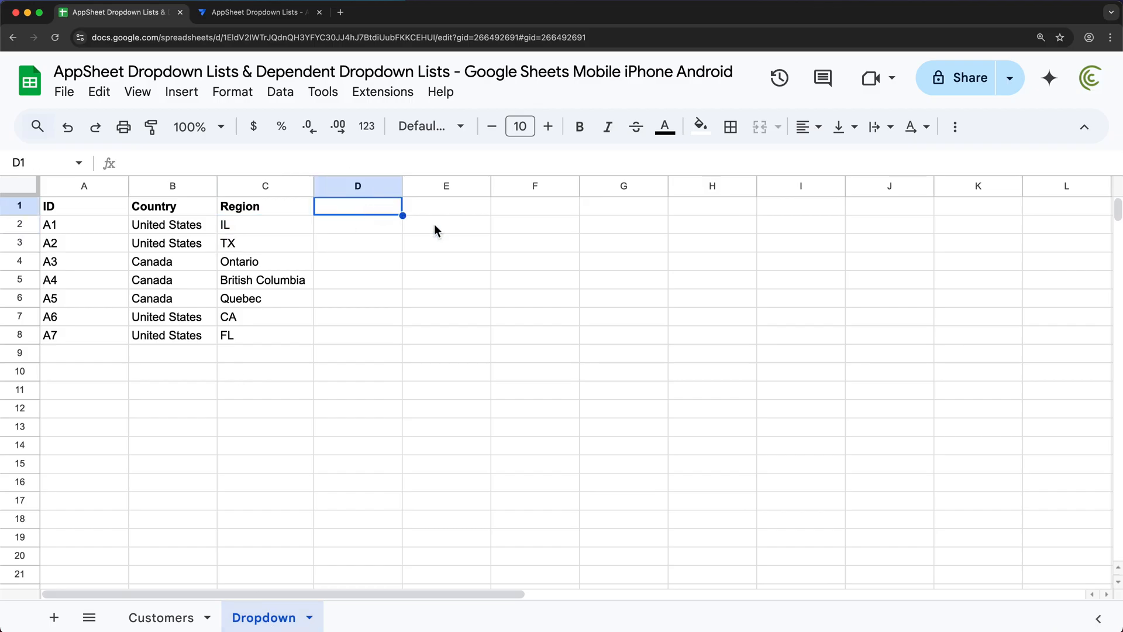
{"action": "type", "text": "City"}
{"action": "key", "text": "super+b"}
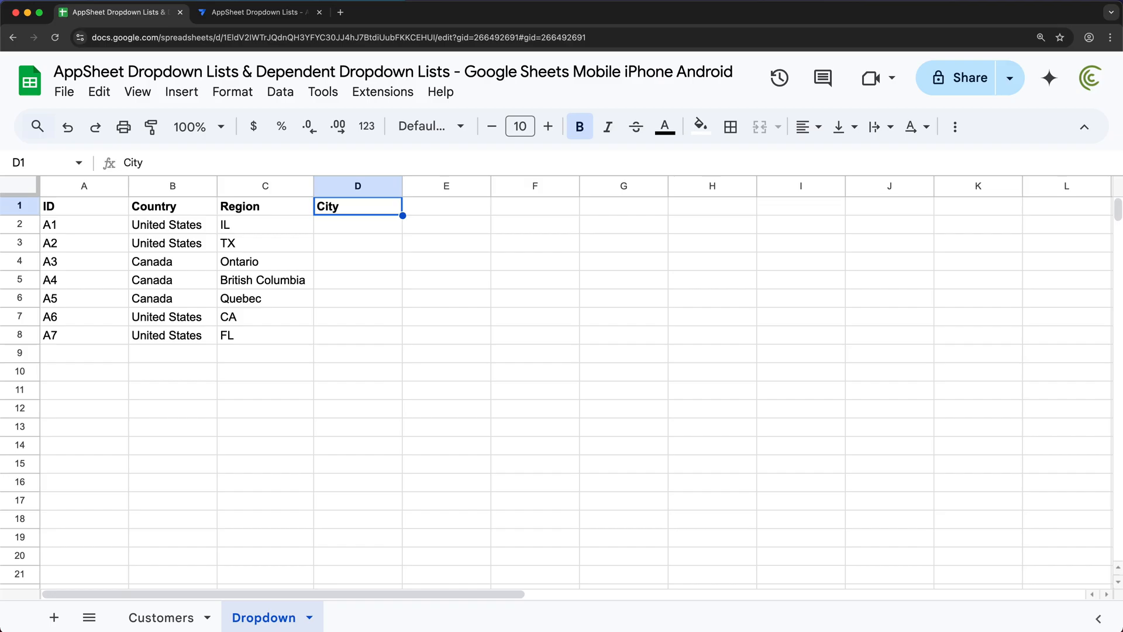
Enter Chicago as the city for IL and Houston as the city for the first TX row
{"action": "left_click", "coordinate": [328, 231]}
{"action": "type", "text": "Chicago"}
{"action": "key", "text": "Return"}
{"action": "type", "text": "Hoiston"}
{"action": "key", "text": "Return"}
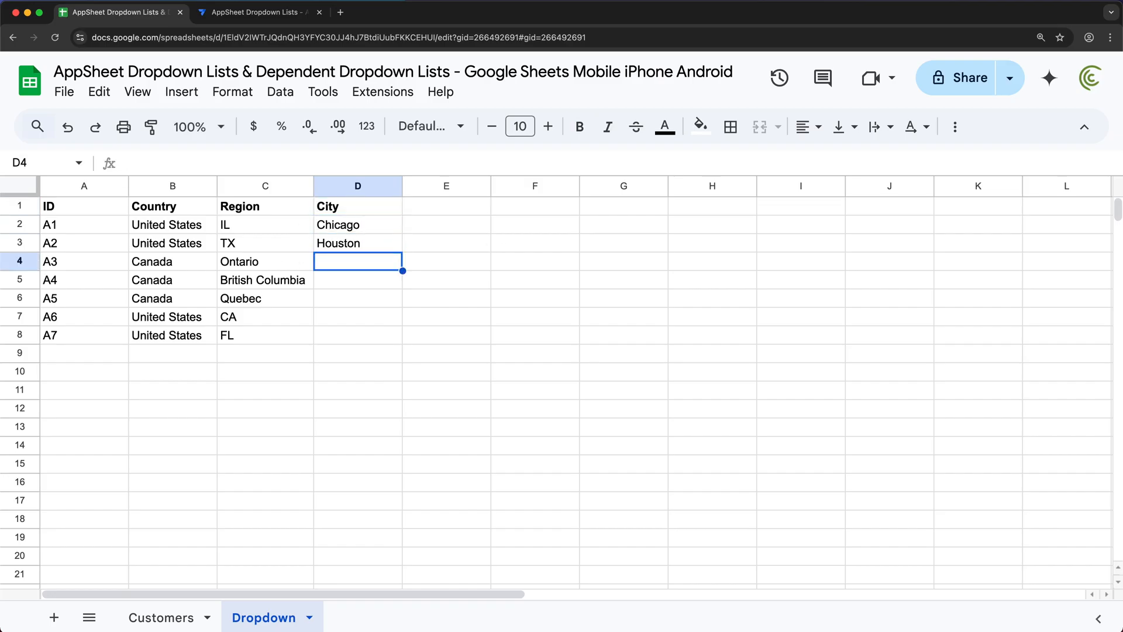
Extend the ID series from A7 down to A10 and enter United States as the Country for the three new rows
{"action": "left_click", "coordinate": [85, 330]}
{"action": "left_click_drag", "start_coordinate": [129, 345], "coordinate": [129, 393]}
{"action": "left_click", "coordinate": [191, 352]}
{"action": "type", "text": "U"}
{"action": "key", "text": "Return"}
{"action": "type", "text": "United States"}
{"action": "key", "text": "Return"}
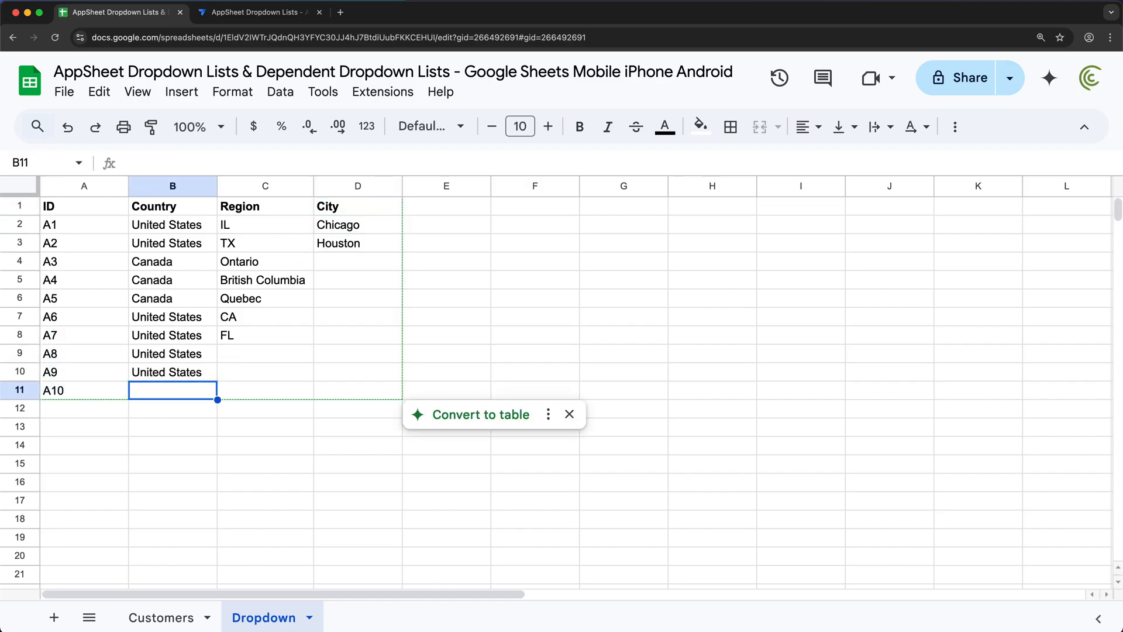
{"action": "type", "text": "United States"}
Enter TX as the Region for rows A8, A9 and A10
{"action": "key", "text": "Up"}
{"action": "key", "text": "Up"}
{"action": "key", "text": "Right"}
{"action": "type", "text": "TX"}
{"action": "key", "text": "Return"}
{"action": "type", "text": "TX"}
{"action": "key", "text": "Return"}
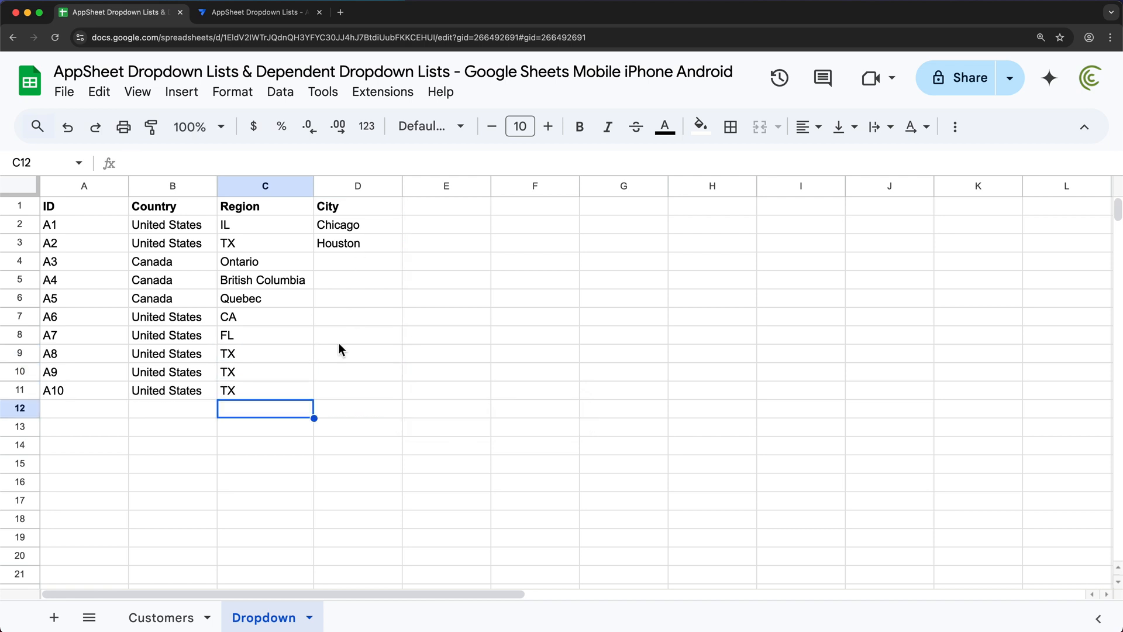
Enter Dallas, Austin and San Antonio as the cities for the TX rows A8 to A10
{"action": "left_click", "coordinate": [345, 355]}
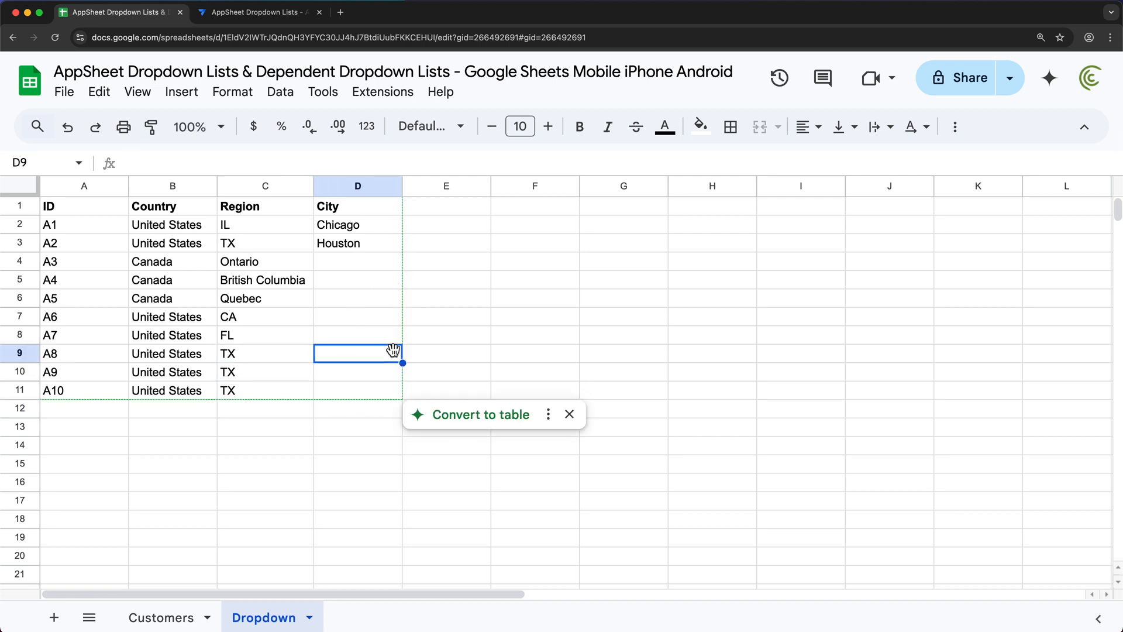
{"action": "type", "text": "Dallas"}
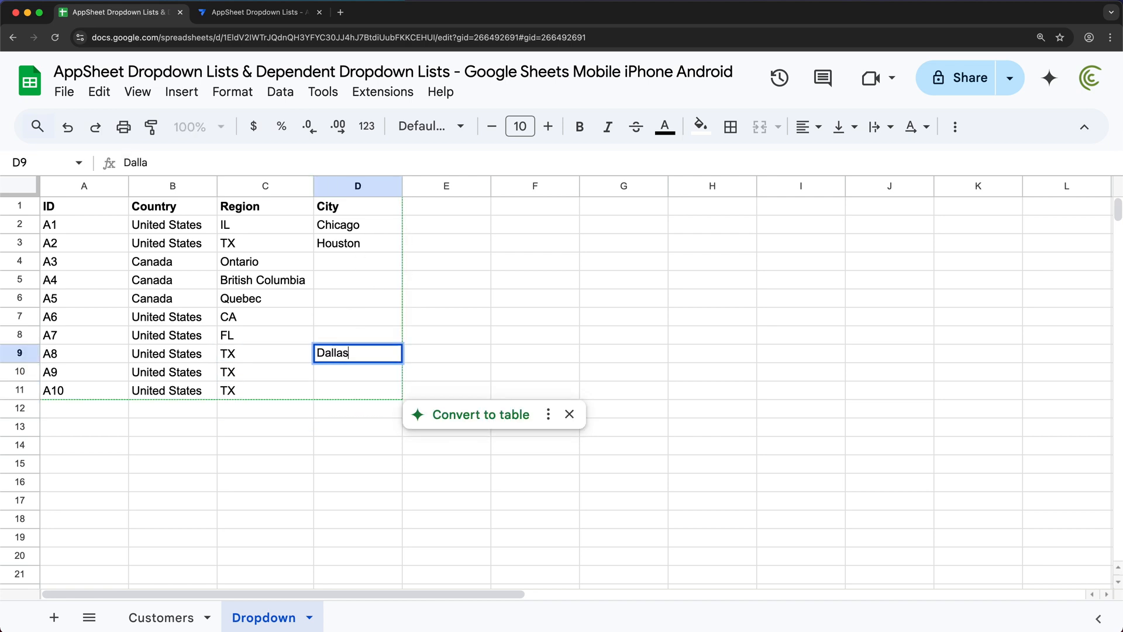
{"action": "key", "text": "Return"}
{"action": "type", "text": "Austin"}
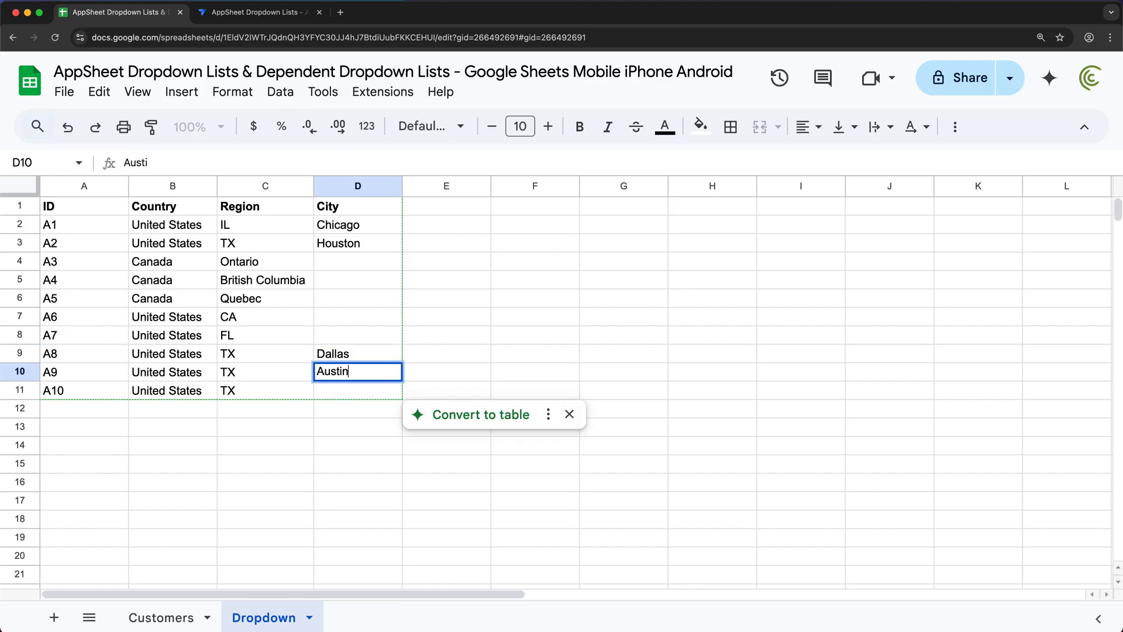
{"action": "key", "text": "Return"}
{"action": "type", "text": "San Antonio"}
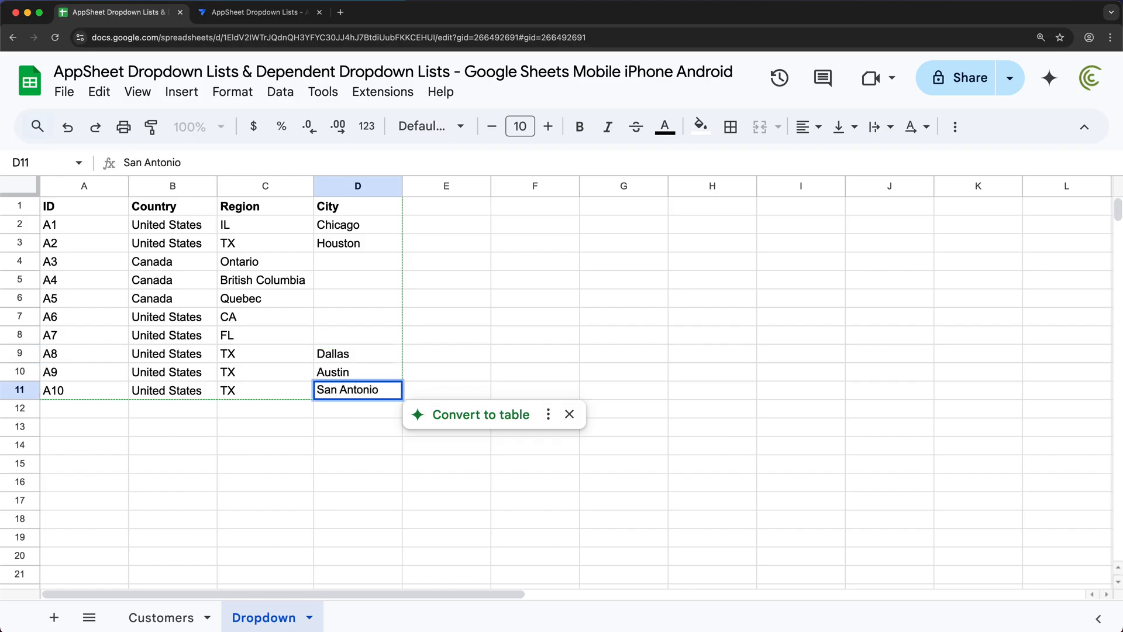
{"action": "key", "text": "Return"}
Enter Miami as the city for FL and Los Angeles as the city for CA
{"action": "left_click", "coordinate": [348, 335]}
{"action": "type", "text": "Miami"}
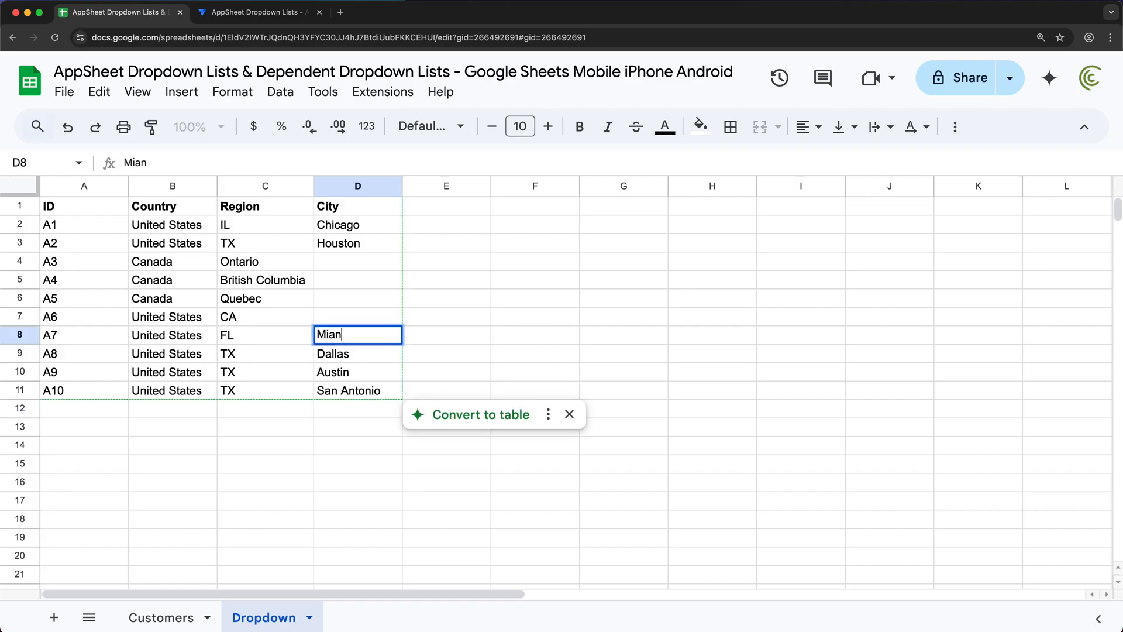
{"action": "key", "text": "Return"}
{"action": "left_click", "coordinate": [352, 322]}
{"action": "type", "text": "Los Angeles"}
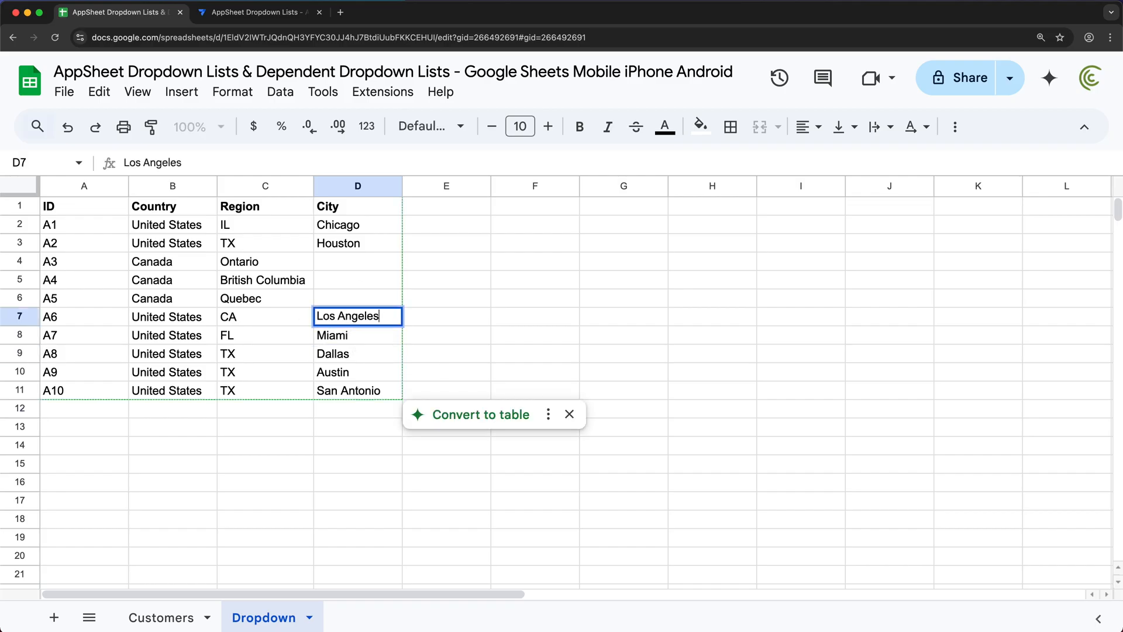
{"action": "key", "text": "Return"}
Extend the IDs down to A12 and fill row A11 with United States, CA and San Francisco
{"action": "left_click", "coordinate": [120, 393]}
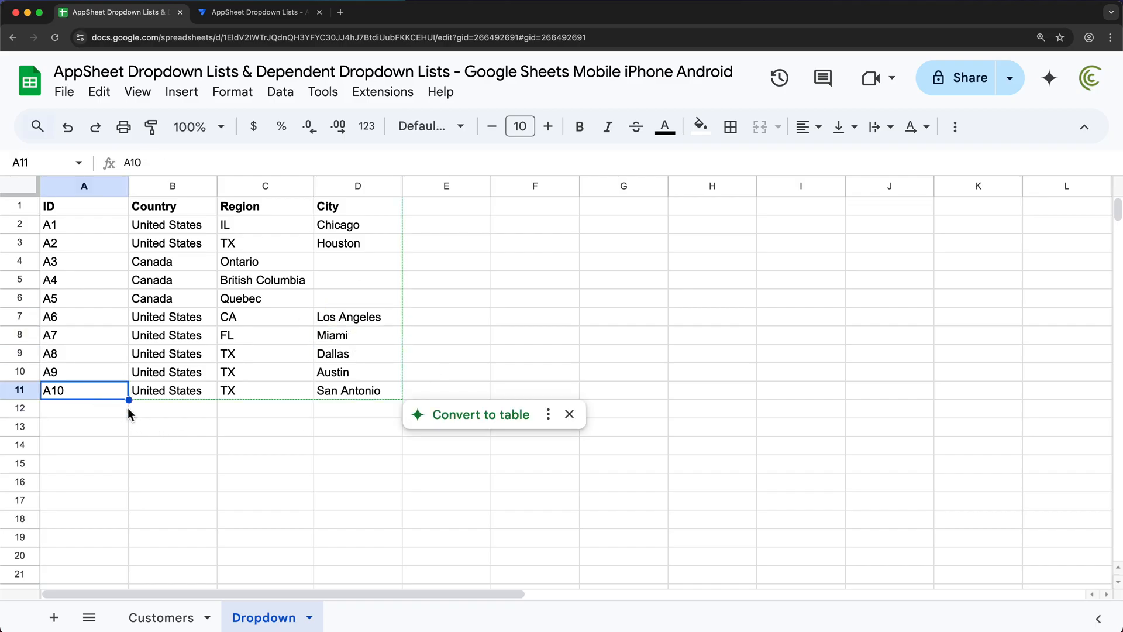
{"action": "left_click_drag", "start_coordinate": [131, 402], "coordinate": [128, 433]}
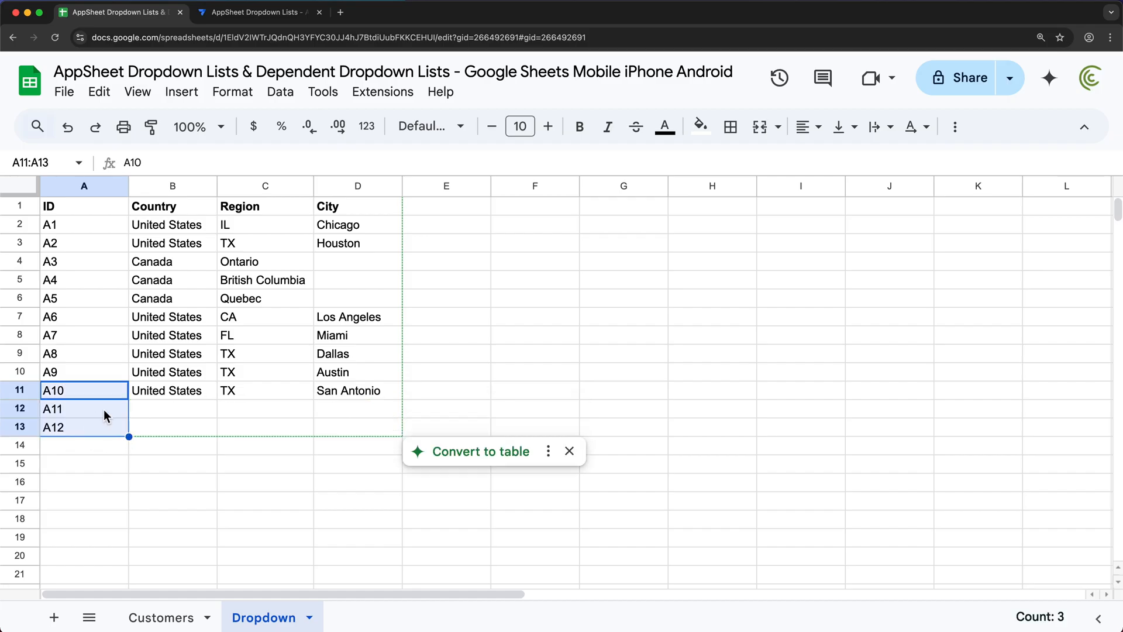
{"action": "left_click", "coordinate": [171, 413]}
{"action": "key", "text": "Tab"}
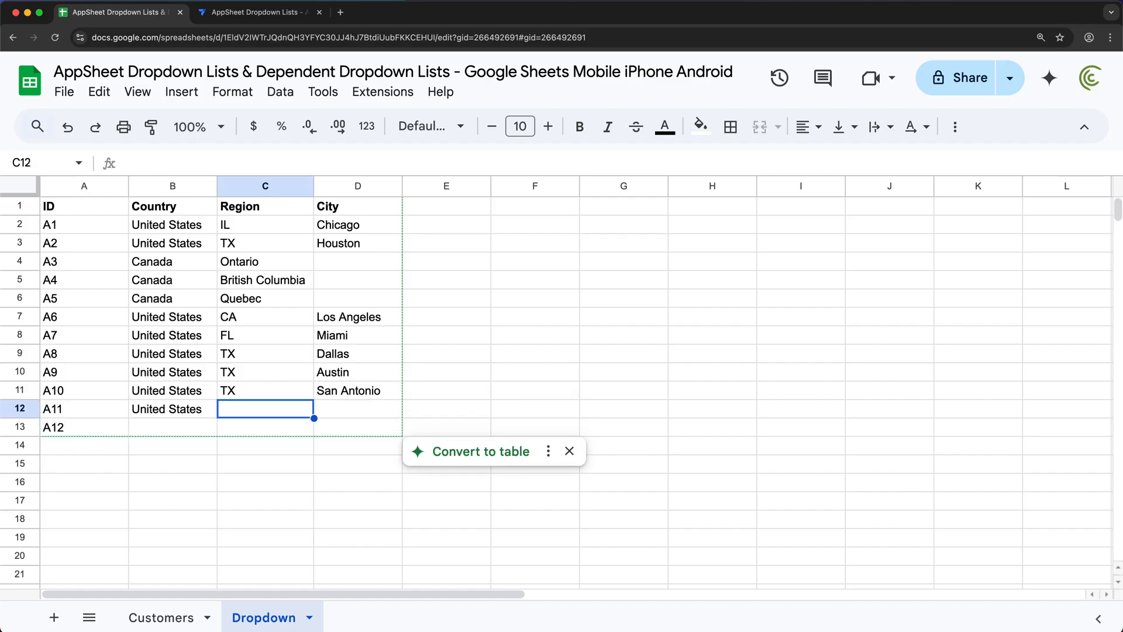
{"action": "type", "text": "CA"}
{"action": "key", "text": "Tab"}
{"action": "type", "text": "San Francisco"}
{"action": "key", "text": "Return"}
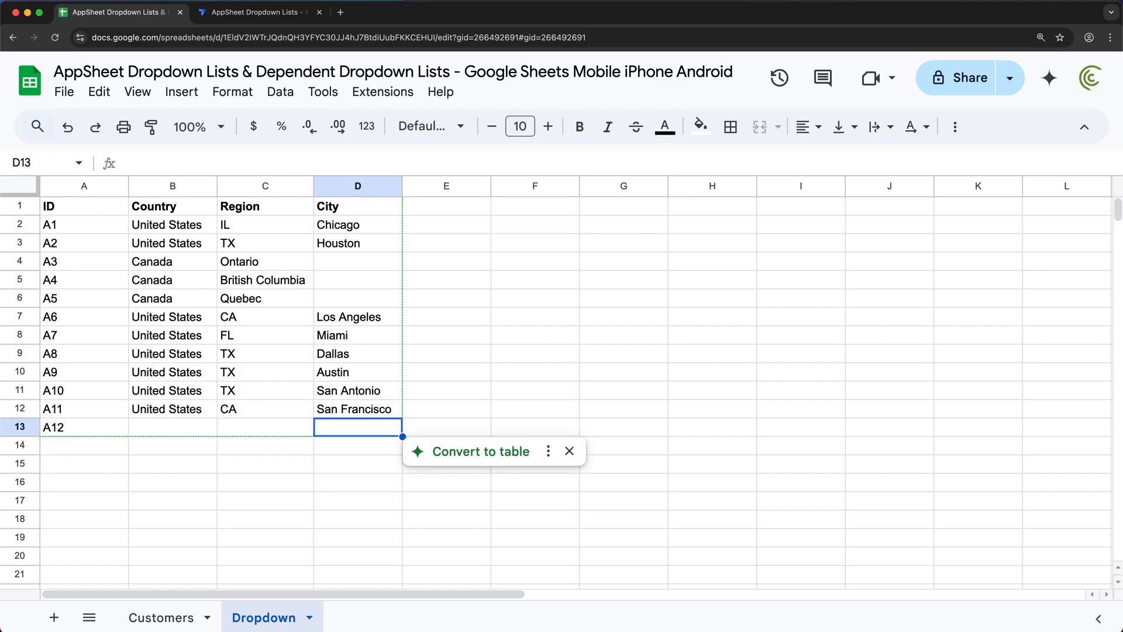
Enter San Diego as the city for A12 and copy United States and CA down from the row above
{"action": "type", "text": "San Diego"}
{"action": "key", "text": "Return"}
{"action": "left_click_drag", "start_coordinate": [173, 409], "coordinate": [314, 435]}
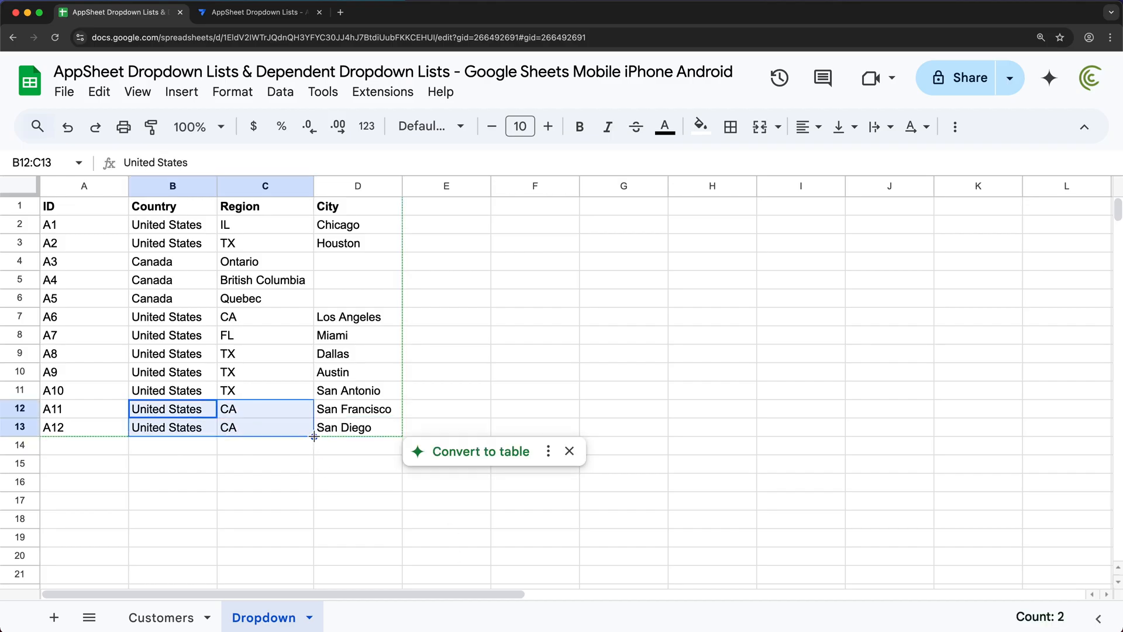
Enter Toronto for Ontario, Vancouver for British Columbia and Montreal for Quebec in the City column
{"action": "left_click", "coordinate": [357, 262]}
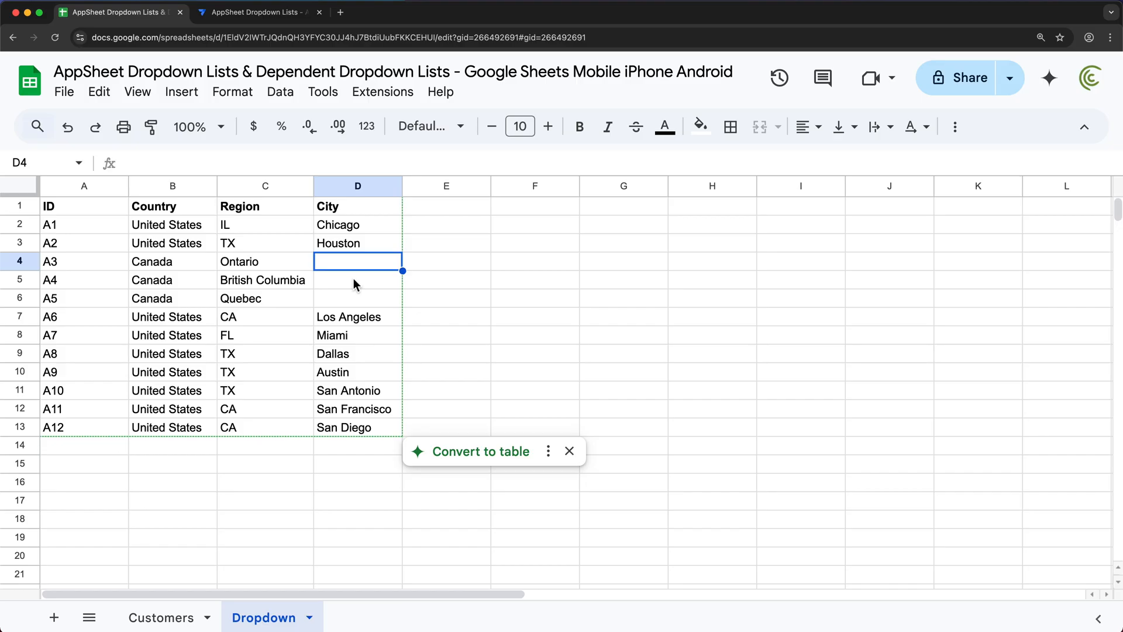
{"action": "type", "text": "Toronto"}
{"action": "key", "text": "Return"}
{"action": "type", "text": "Vancouver"}
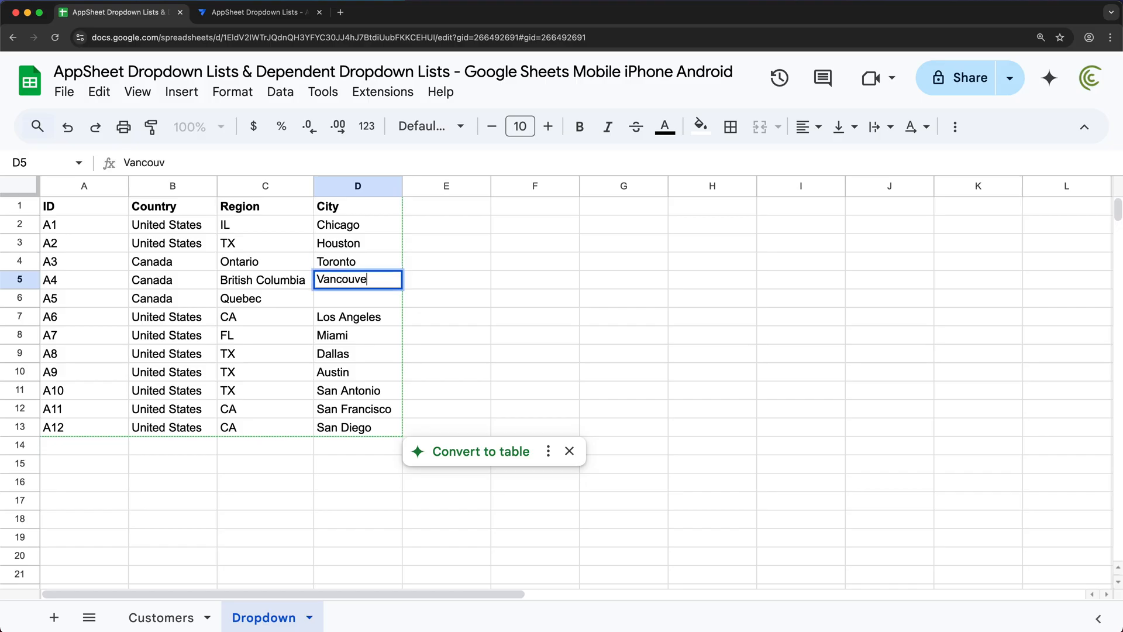
{"action": "key", "text": "Return"}
{"action": "type", "text": "Montreal"}
{"action": "key", "text": "Return"}
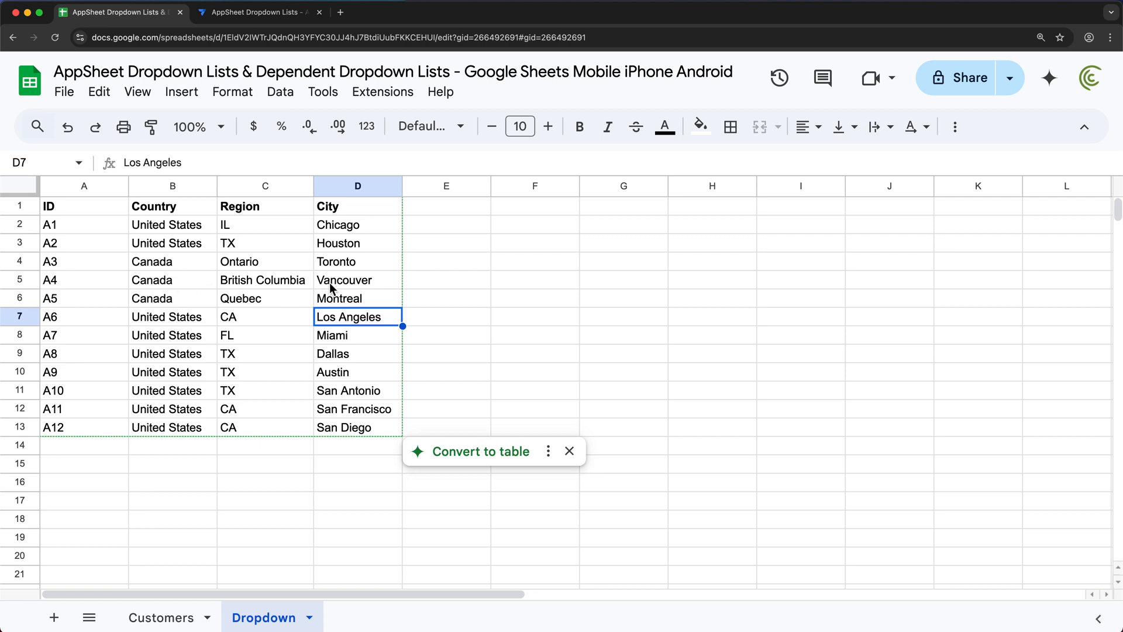
Extend the ID series to A13 and fill the new row with Canada, Ontario and Ottawa
{"action": "left_click", "coordinate": [82, 428]}
{"action": "left_click_drag", "start_coordinate": [128, 435], "coordinate": [124, 450]}
{"action": "left_click", "coordinate": [156, 453]}
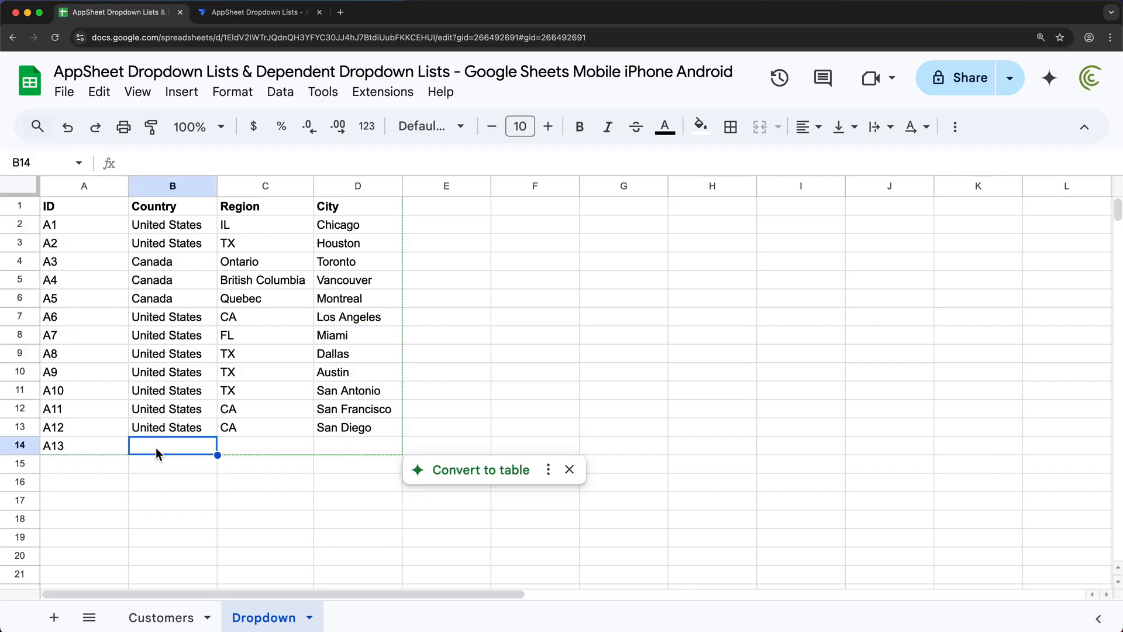
{"action": "type", "text": "Canada"}
{"action": "key", "text": "Tab"}
{"action": "type", "text": "Ontario"}
{"action": "key", "text": "Tab"}
{"action": "type", "text": "Ottawa"}
{"action": "key", "text": "Return"}
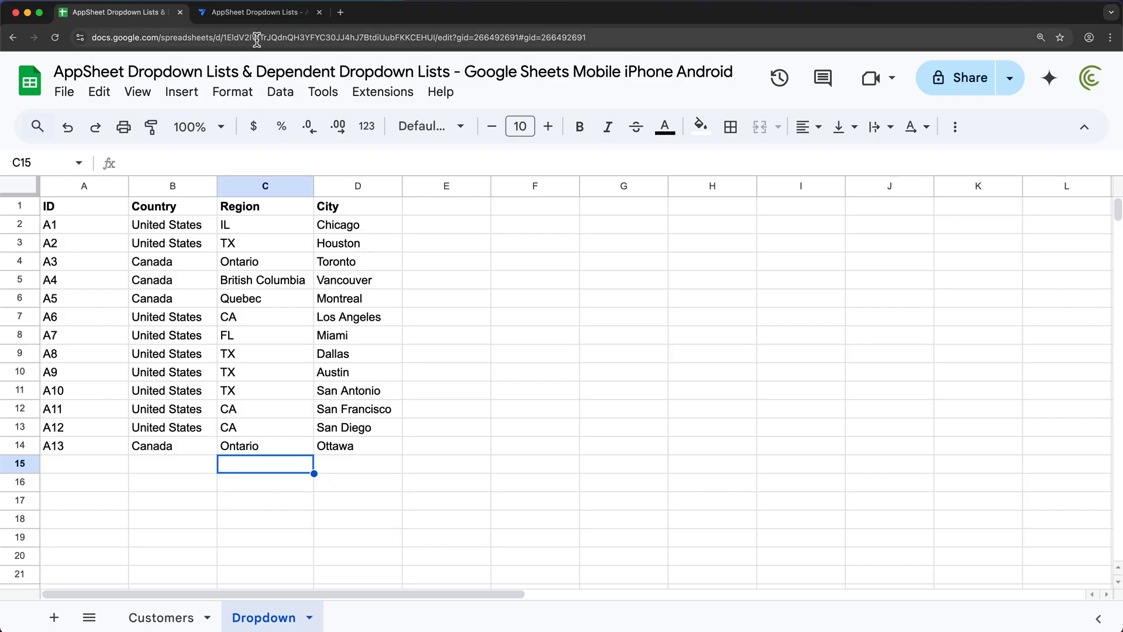
Switch to AppSheet and regenerate the Dropdown table's structure to bring in the City column
{"action": "left_click", "coordinate": [254, 19]}
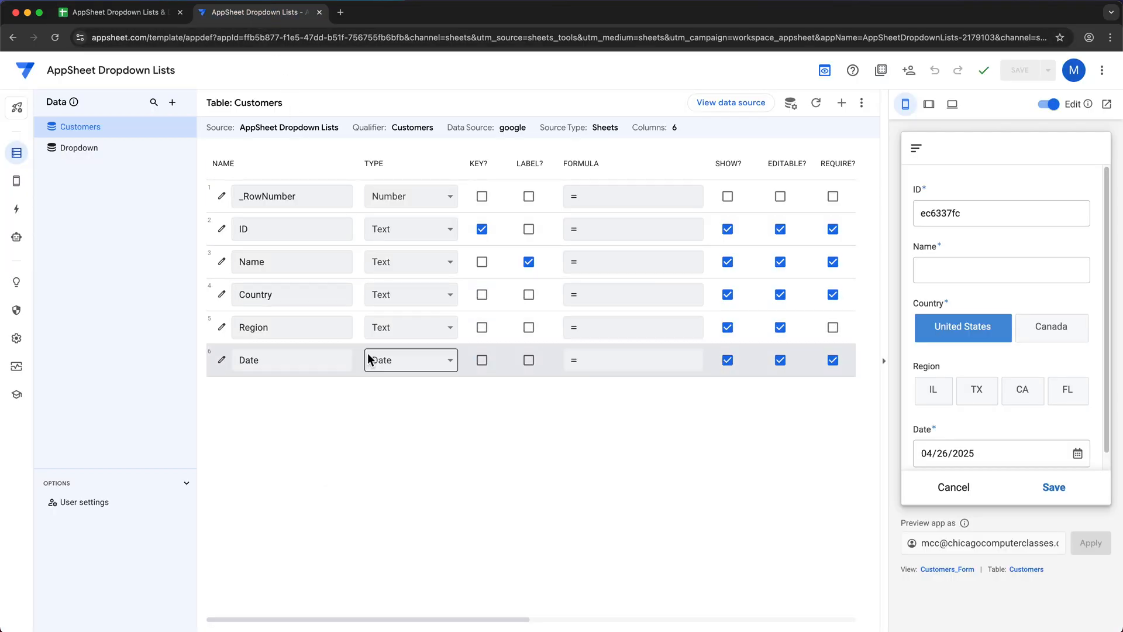
{"action": "left_click", "coordinate": [79, 148]}
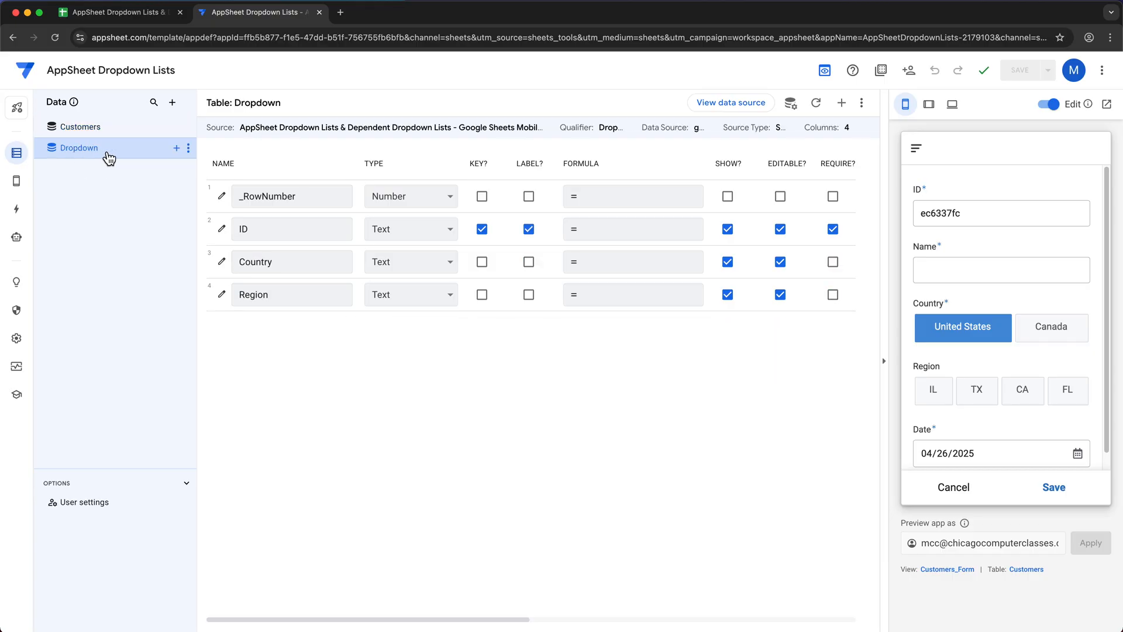
{"action": "left_click", "coordinate": [816, 104]}
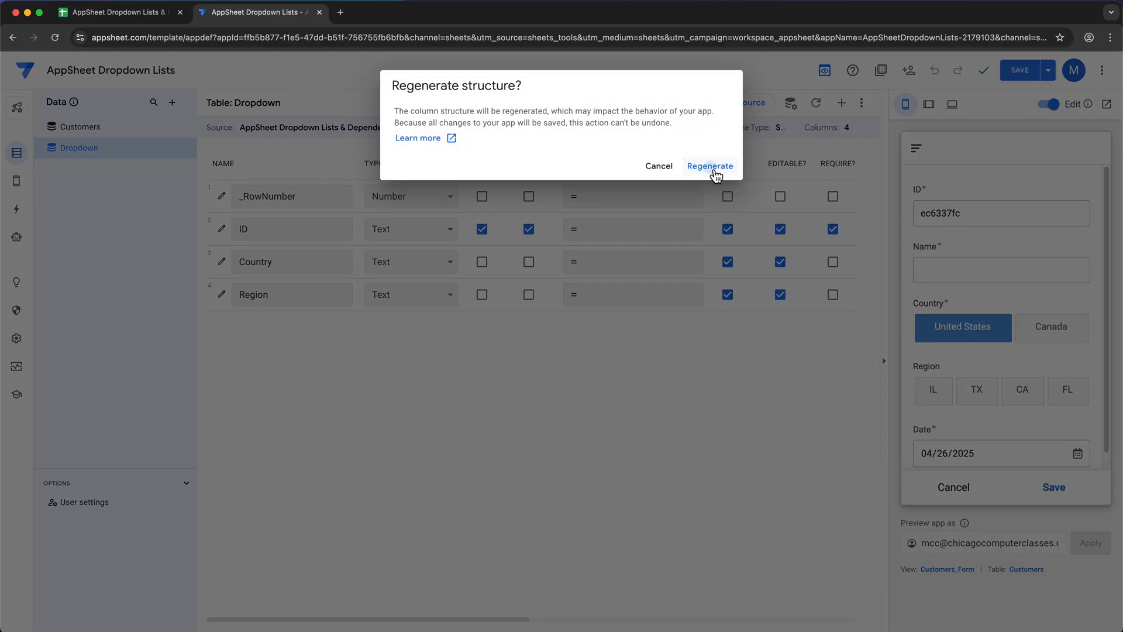
{"action": "left_click", "coordinate": [714, 170]}
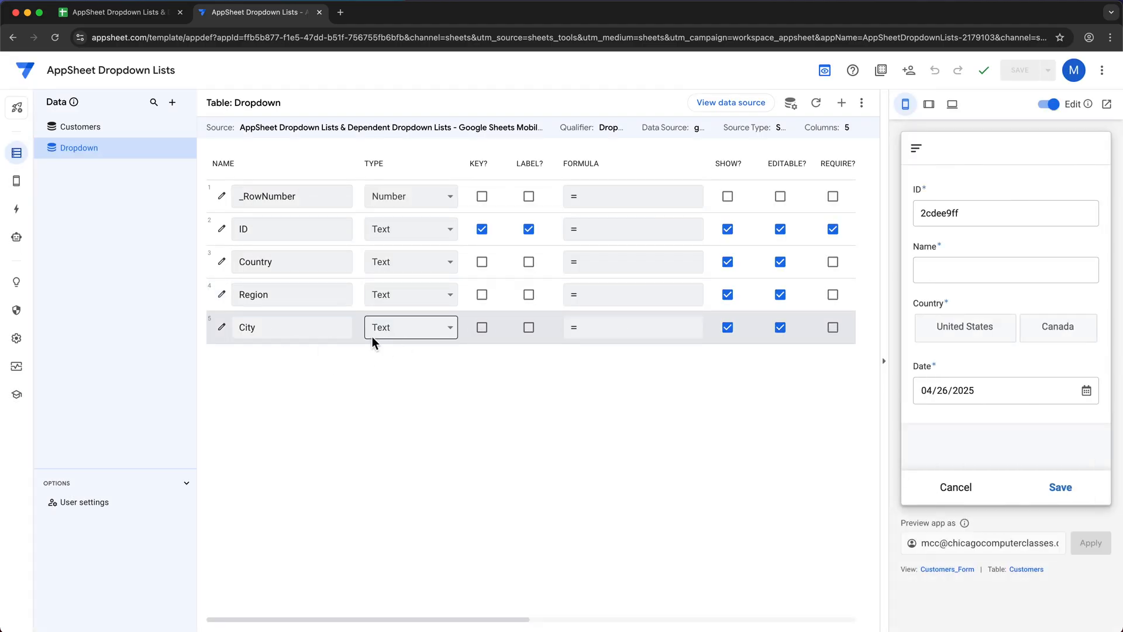
{"action": "left_click", "coordinate": [279, 336]}
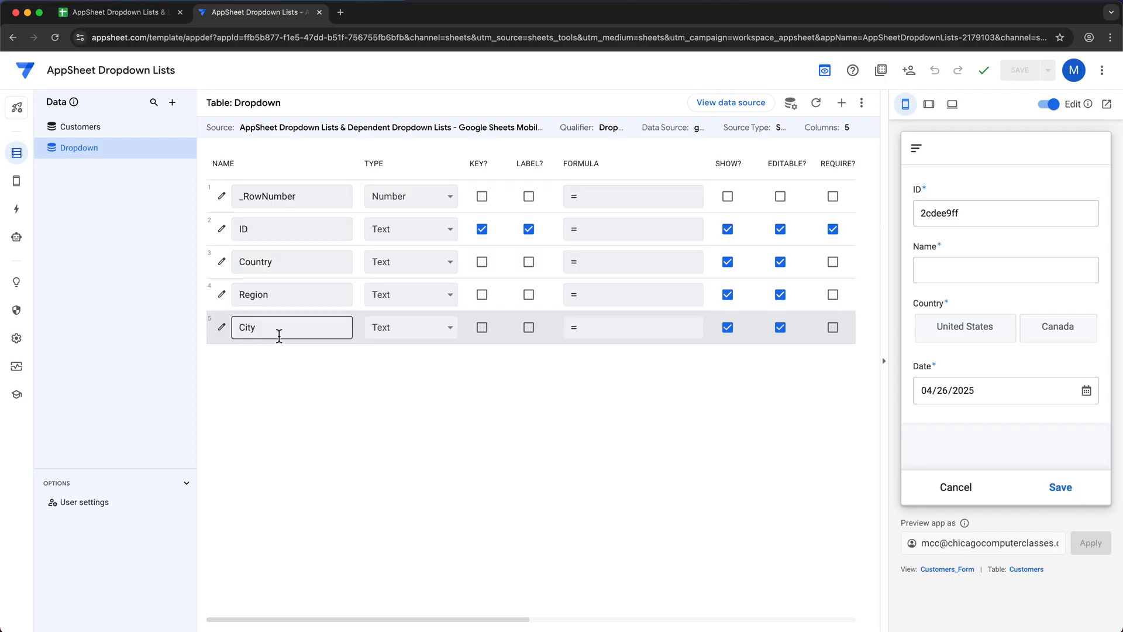
Switch to the Customers sheet in Google Sheets and insert a column headed City before Date
{"action": "left_click", "coordinate": [138, 19]}
{"action": "left_click", "coordinate": [161, 618]}
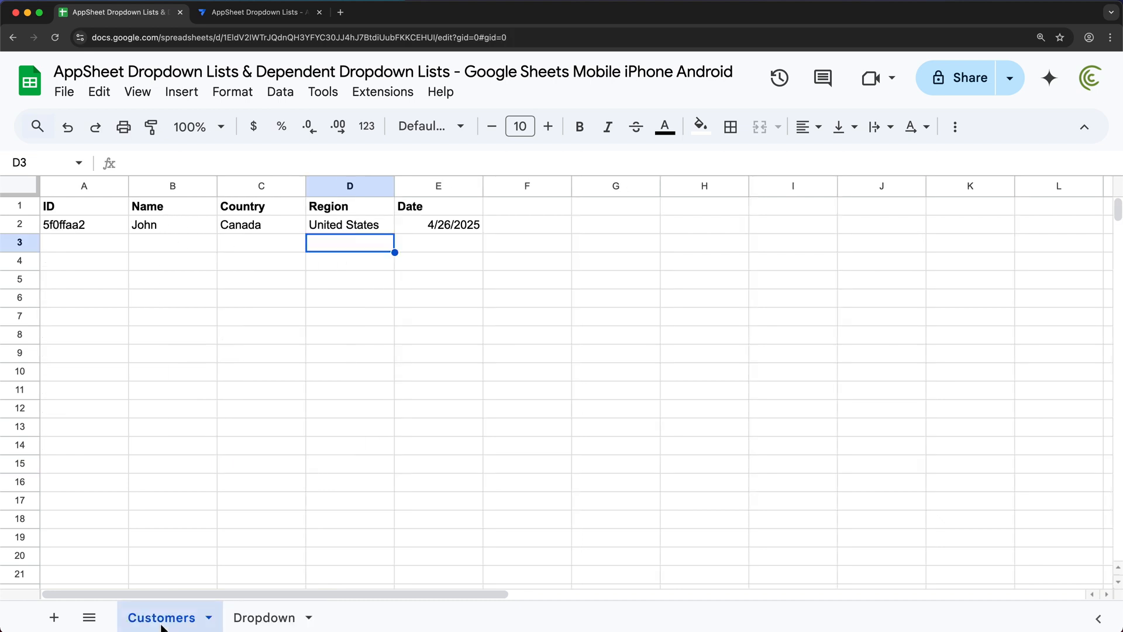
{"action": "right_click", "coordinate": [419, 187]}
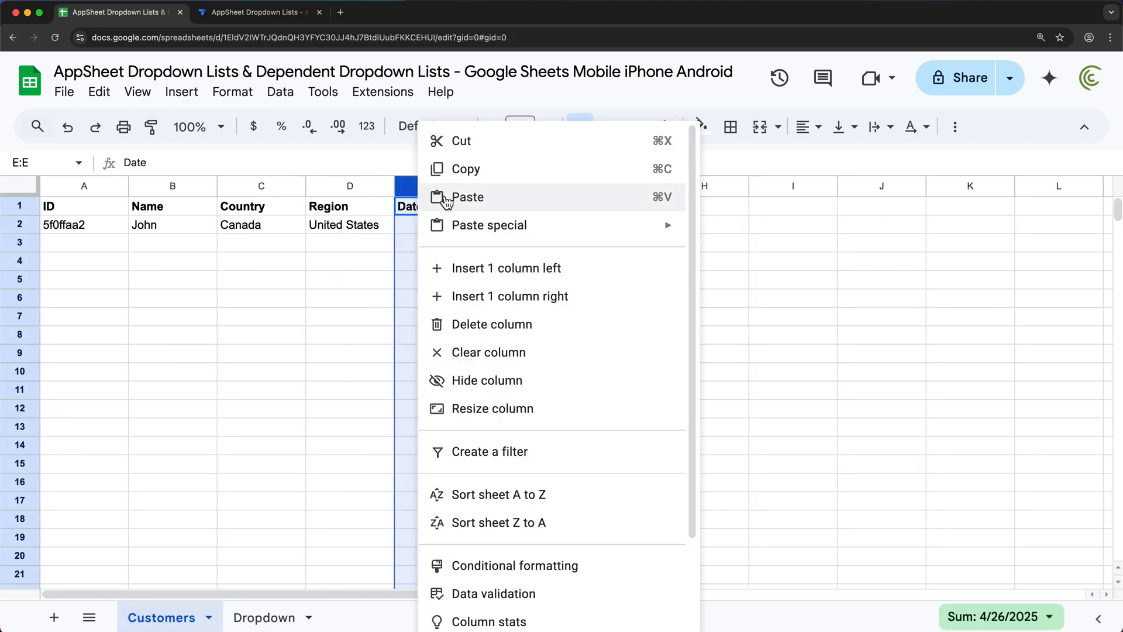
{"action": "left_click", "coordinate": [519, 269]}
{"action": "left_click", "coordinate": [436, 210]}
{"action": "type", "text": "City"}
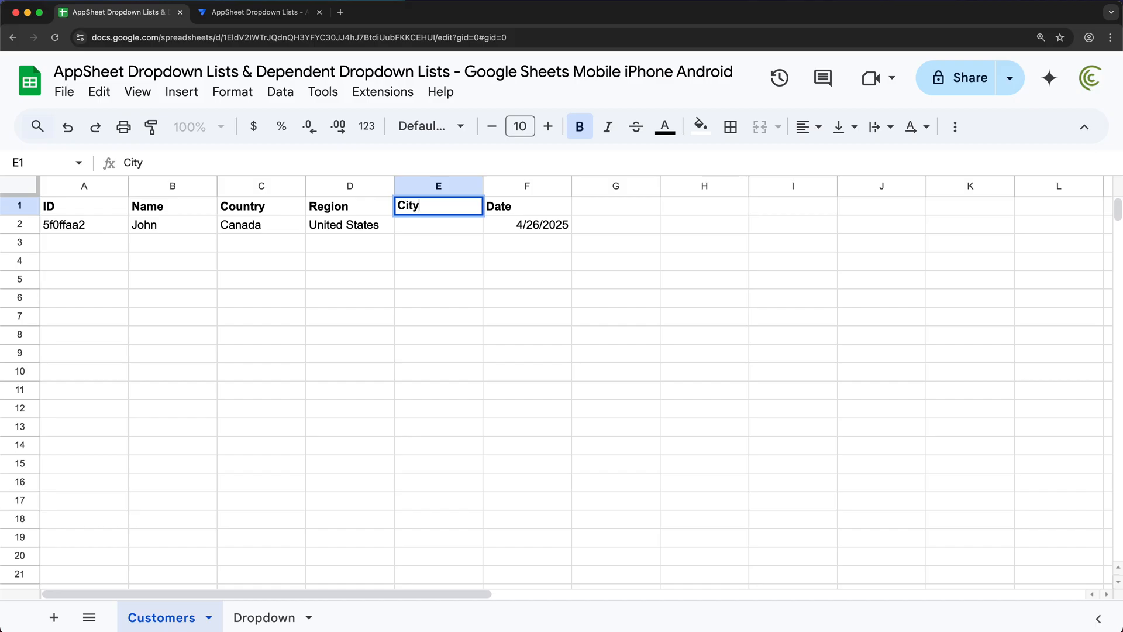
{"action": "key", "text": "Return"}
Set the customer's region in row 2 to Ontario and the city to Toronto
{"action": "key", "text": "Left"}
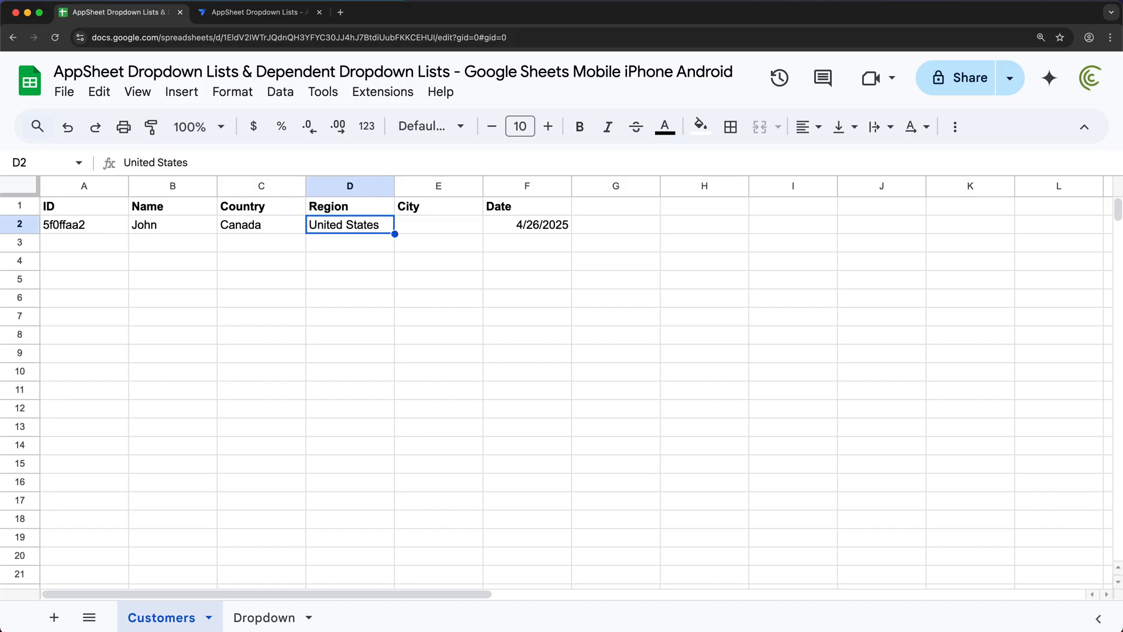
{"action": "type", "text": "Ontario"}
{"action": "key", "text": "Tab"}
{"action": "type", "text": "Toronto"}
{"action": "key", "text": "Return"}
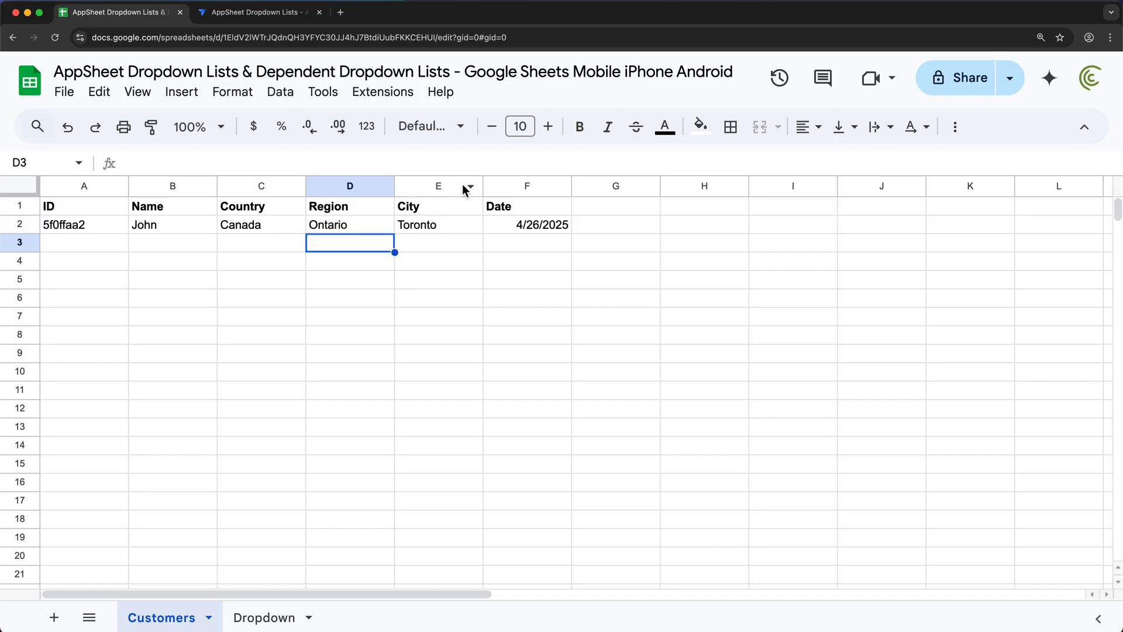
Switch to AppSheet and regenerate the Customers table's structure to bring in the City column
{"action": "left_click", "coordinate": [256, 14]}
{"action": "left_click", "coordinate": [96, 127]}
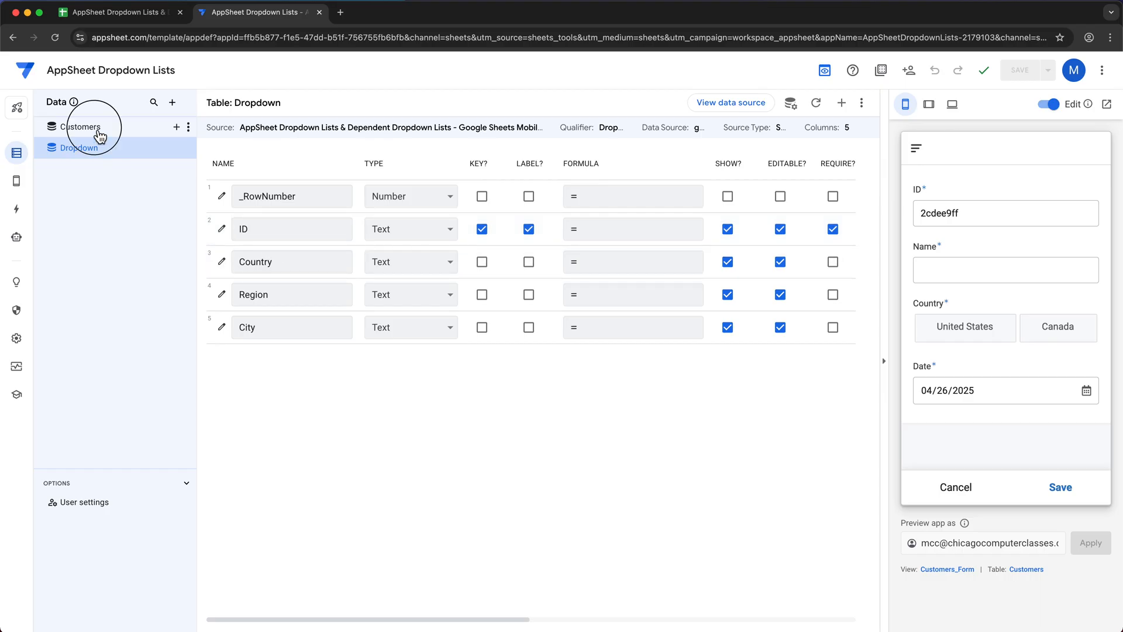
{"action": "left_click", "coordinate": [816, 105]}
{"action": "left_click", "coordinate": [710, 166]}
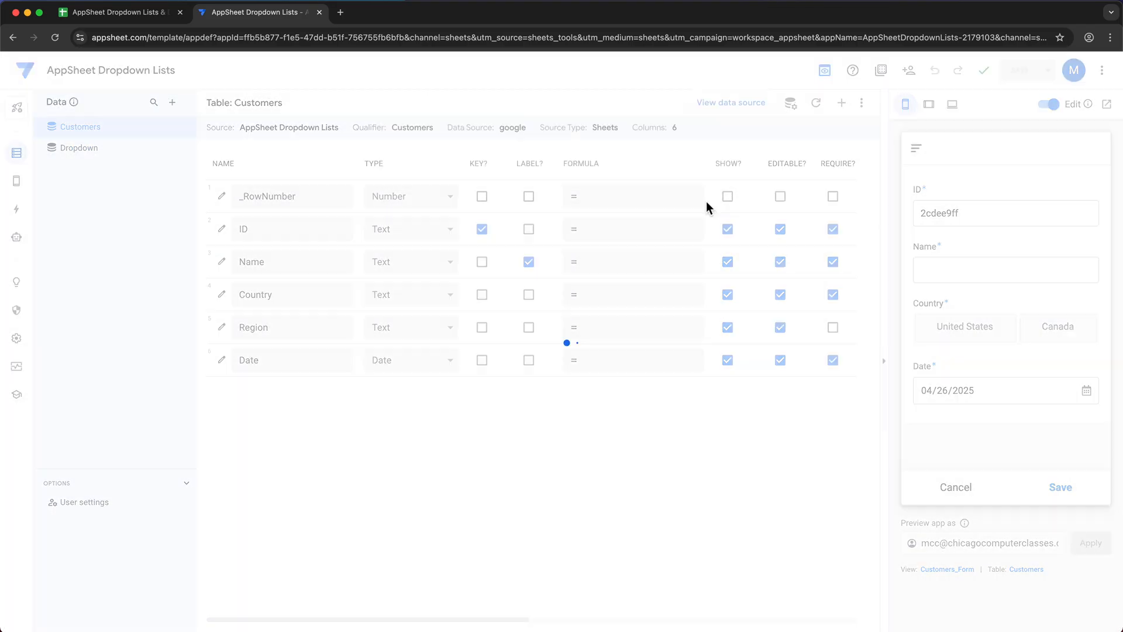
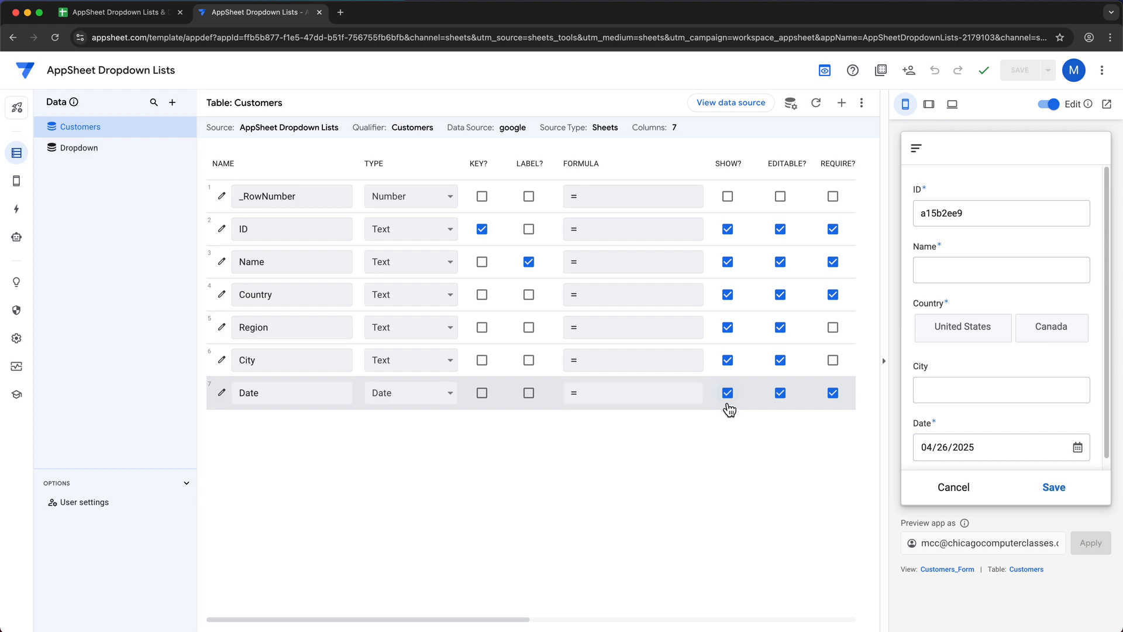
Start a Valid If formula for the Customers table's City column with SELECT(Dropdown[City], as its dataset column
{"action": "left_click", "coordinate": [222, 363]}
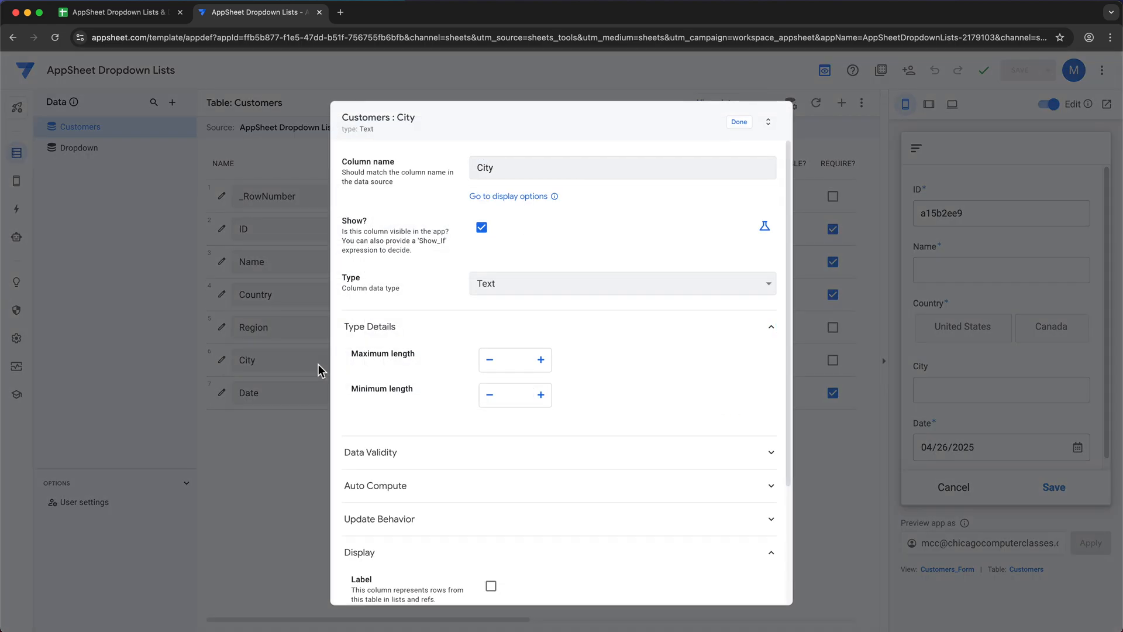
{"action": "left_click", "coordinate": [495, 460]}
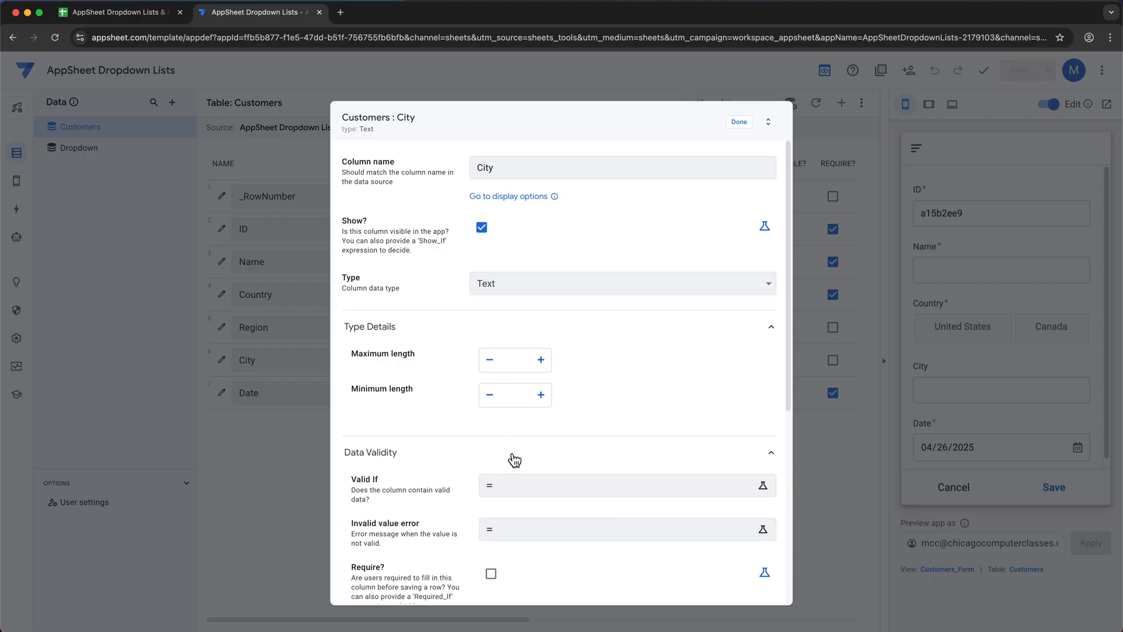
{"action": "scroll", "coordinate": [514, 460], "scroll_direction": "down", "scroll_amount": 4}
{"action": "left_click", "coordinate": [521, 264]}
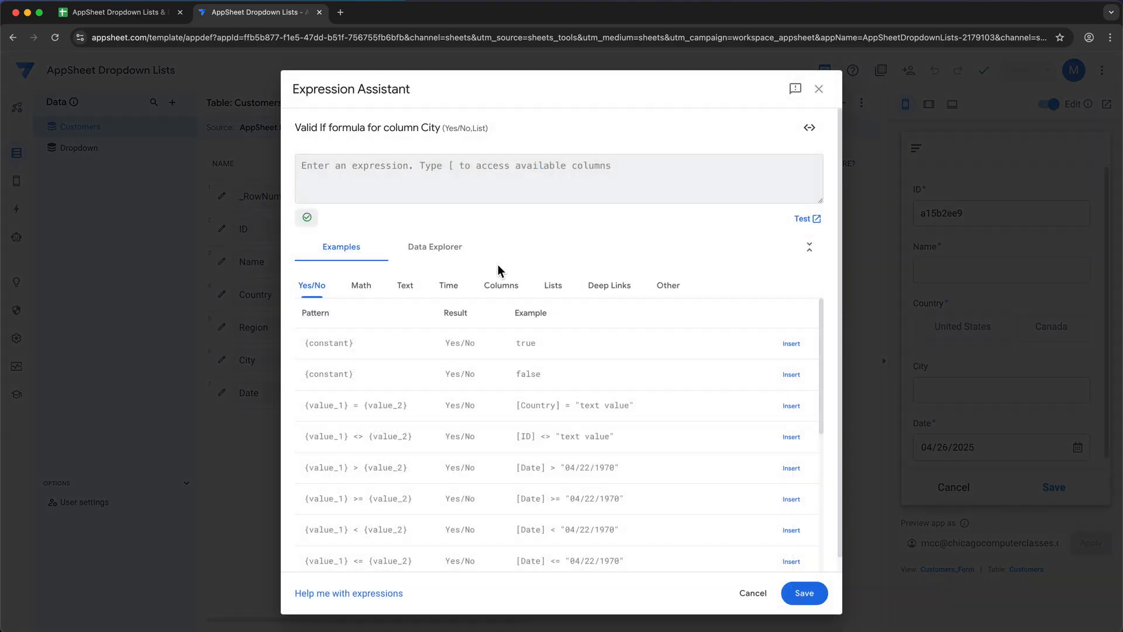
{"action": "left_click", "coordinate": [395, 174]}
{"action": "type", "text": "SLE"}
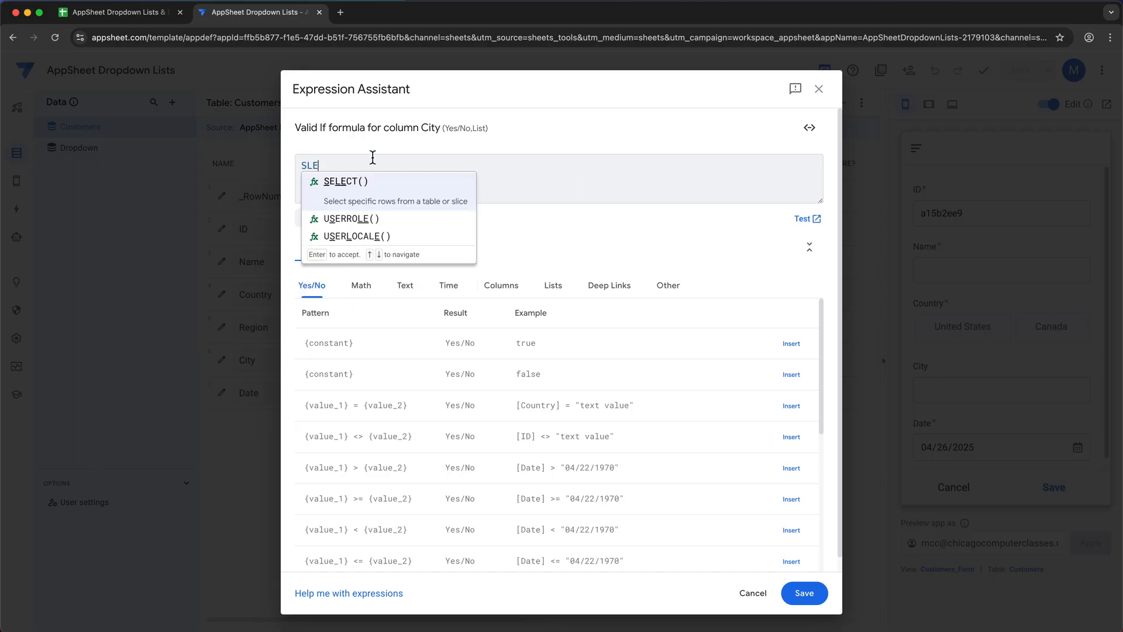
{"action": "left_click", "coordinate": [375, 192]}
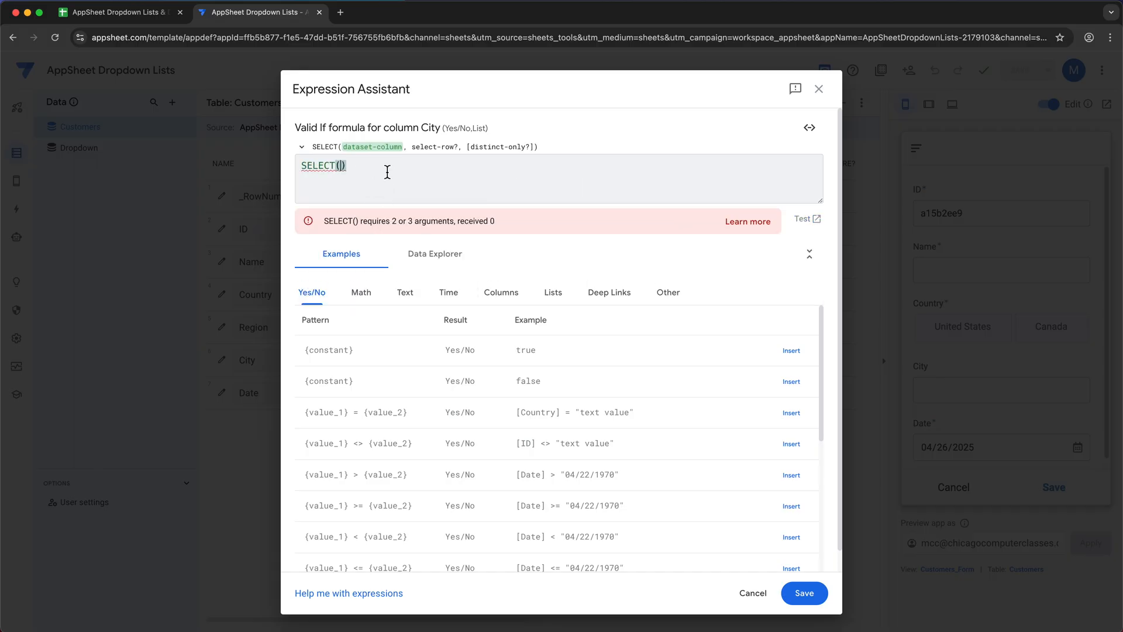
{"action": "type", "text": "D"}
{"action": "left_click", "coordinate": [386, 181]}
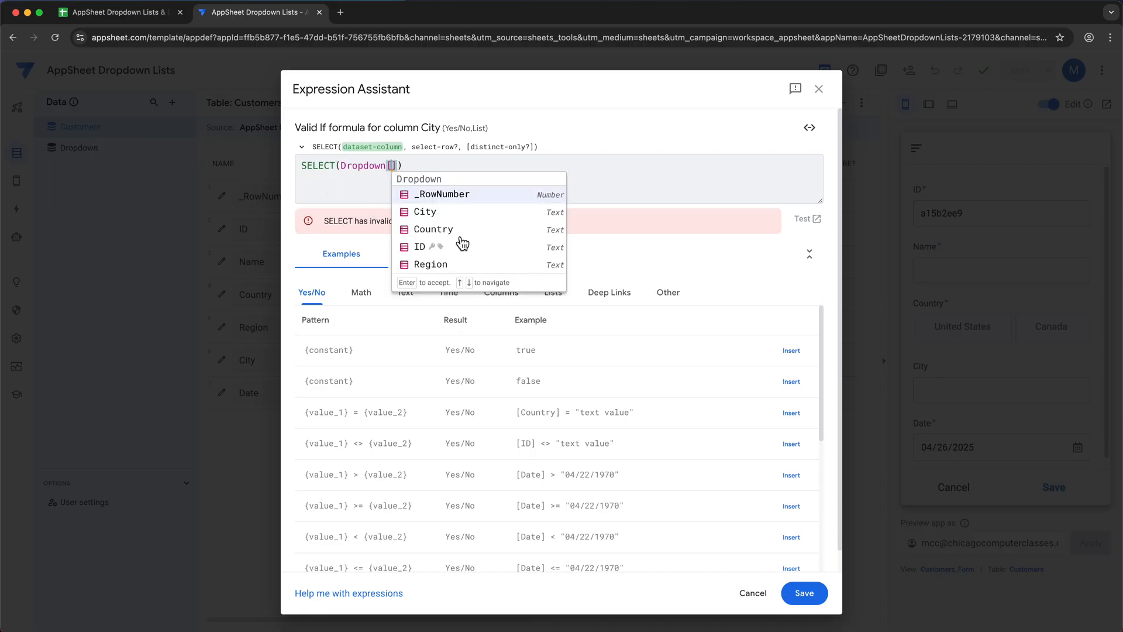
{"action": "left_click", "coordinate": [447, 213]}
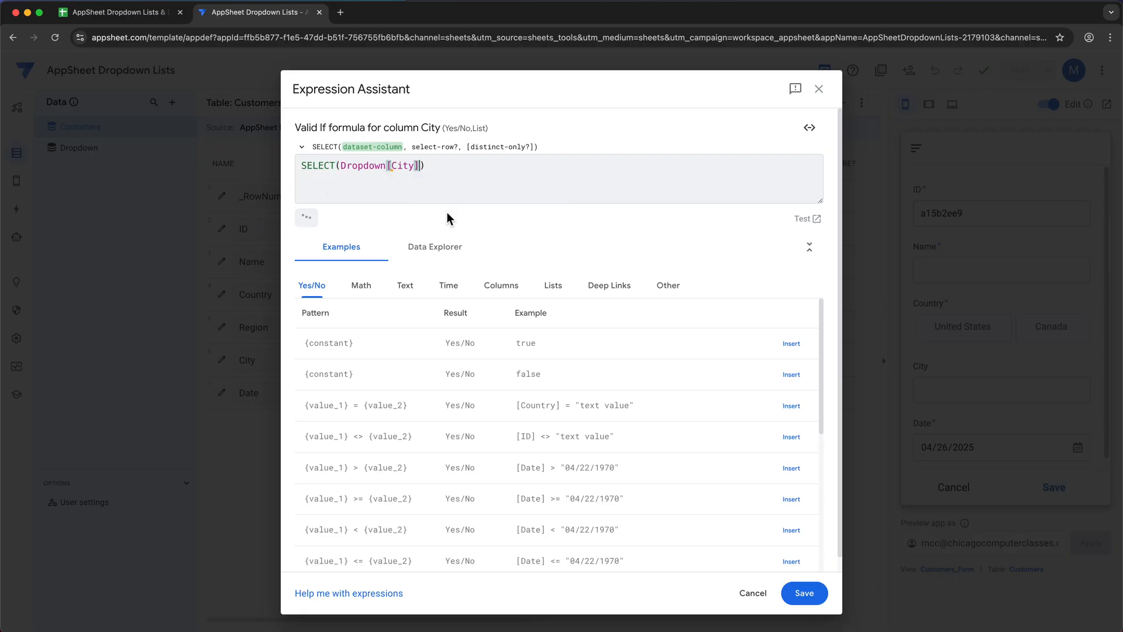
{"action": "type", "text": ","}
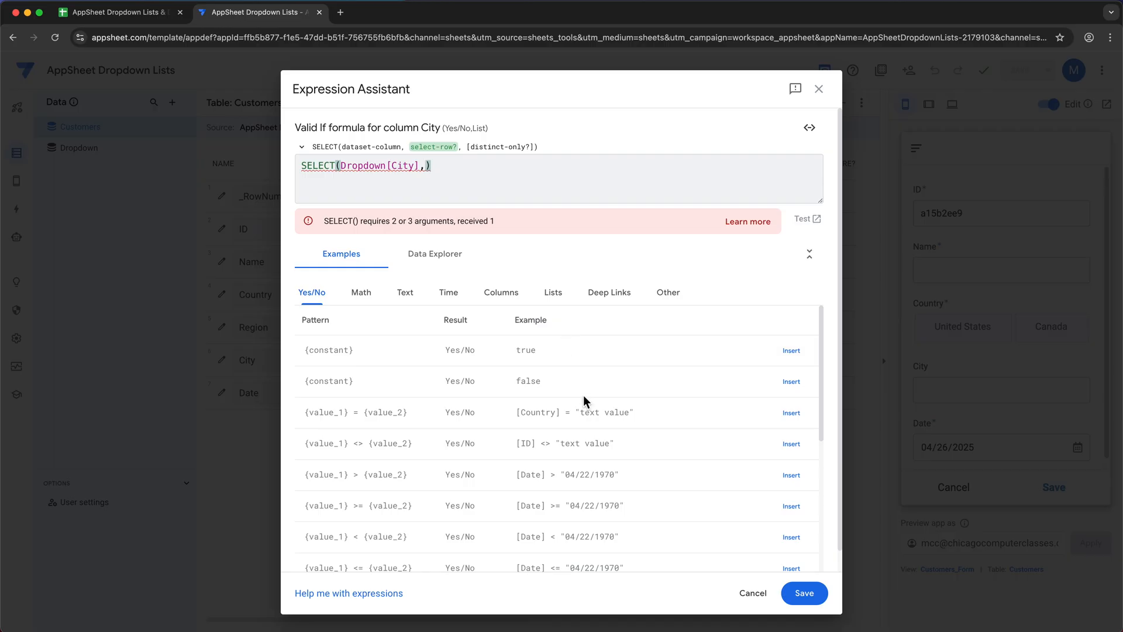
Insert the AND example with two date conditions as the SELECT formula's row condition
{"action": "scroll", "coordinate": [555, 363], "scroll_direction": "down", "scroll_amount": 1}
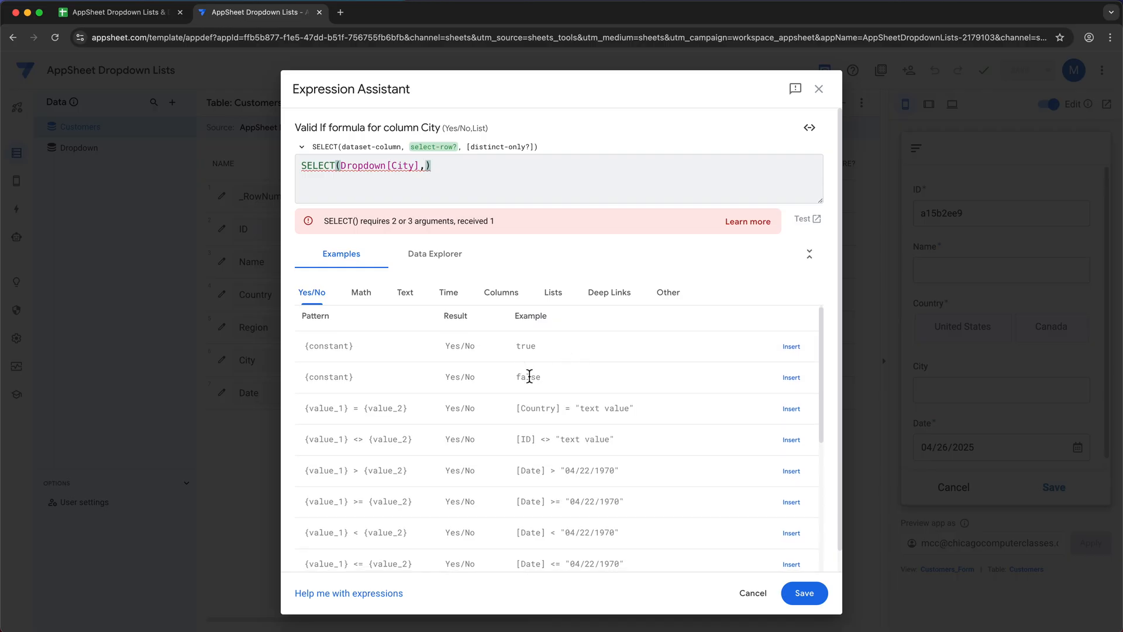
{"action": "scroll", "coordinate": [546, 392], "scroll_direction": "down", "scroll_amount": 5}
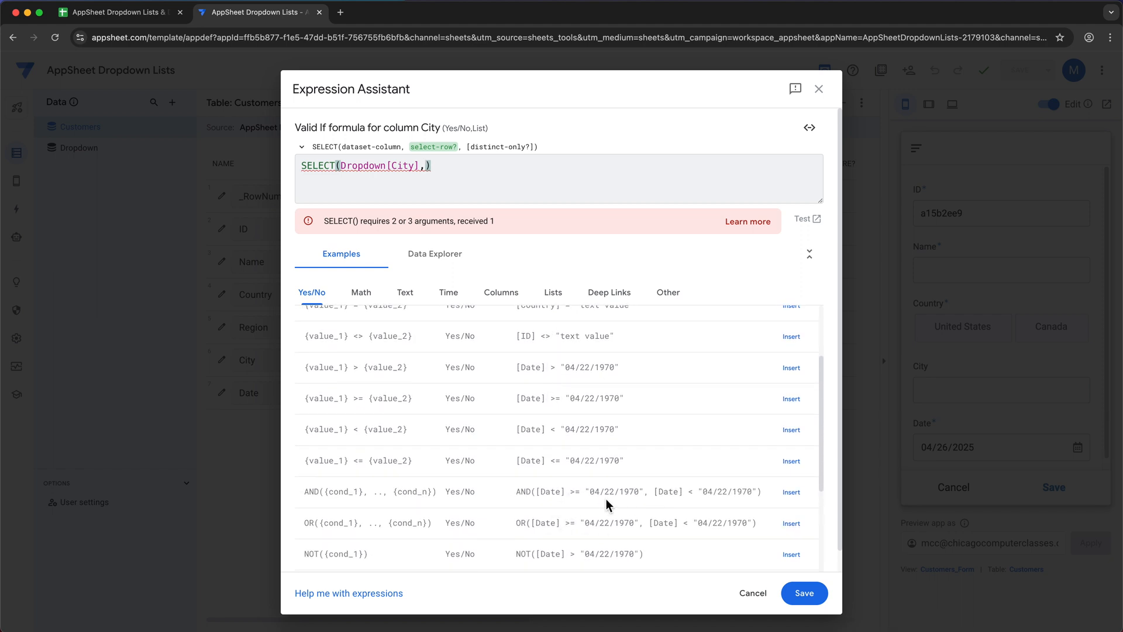
{"action": "scroll", "coordinate": [609, 497], "scroll_direction": "down", "scroll_amount": 1}
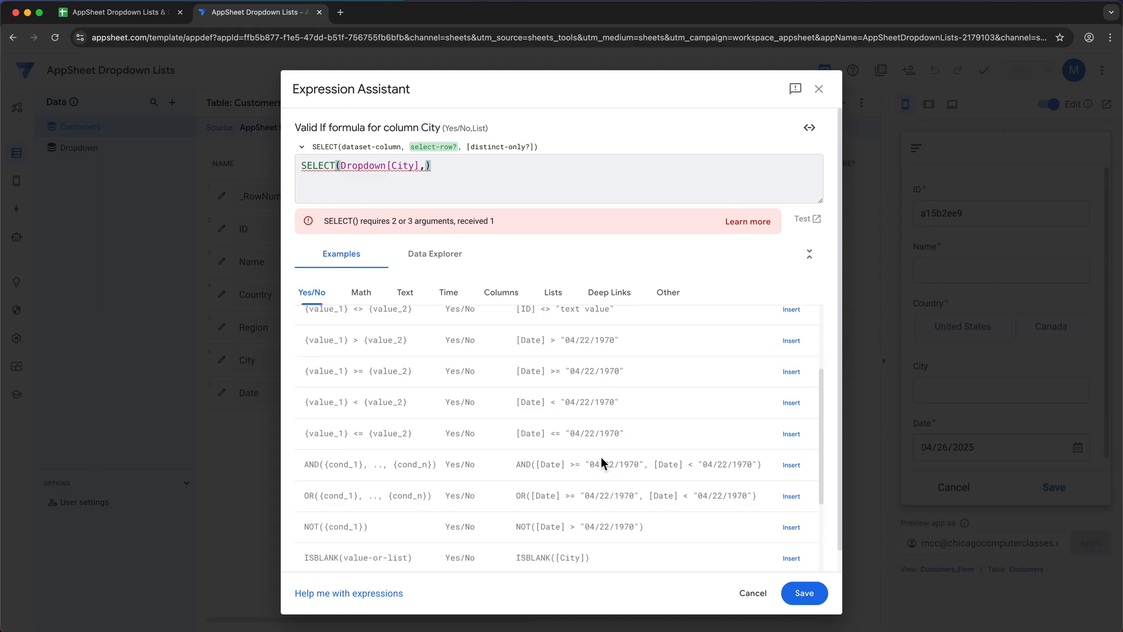
{"action": "left_click", "coordinate": [792, 465]}
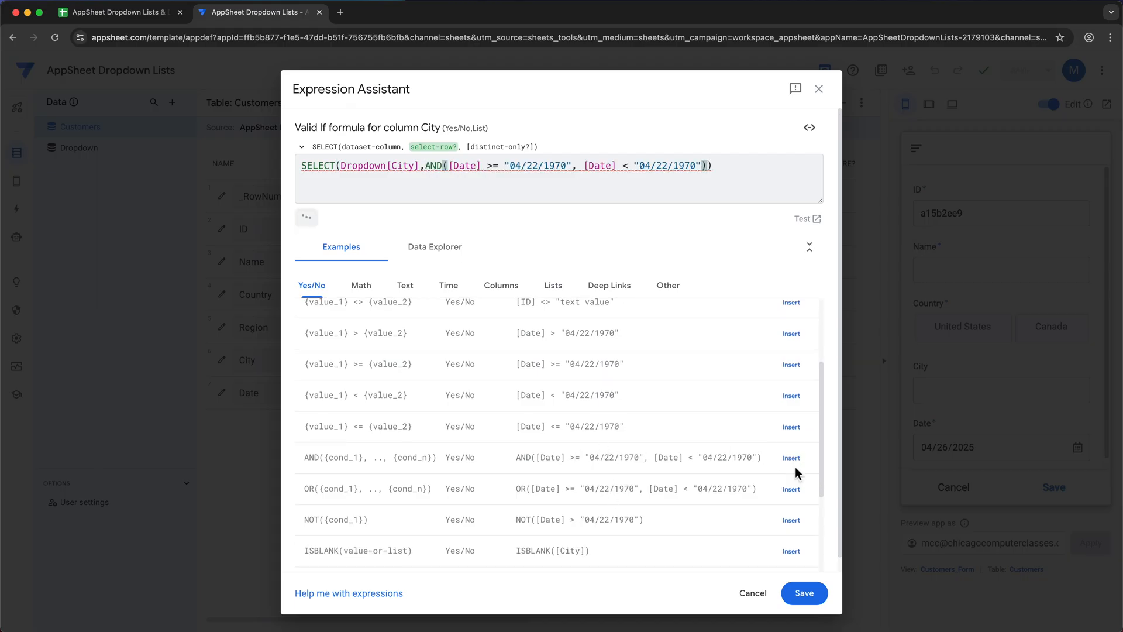
Change the first AND condition to compare the [Country] column with an equals sign
{"action": "double_click", "coordinate": [469, 167]}
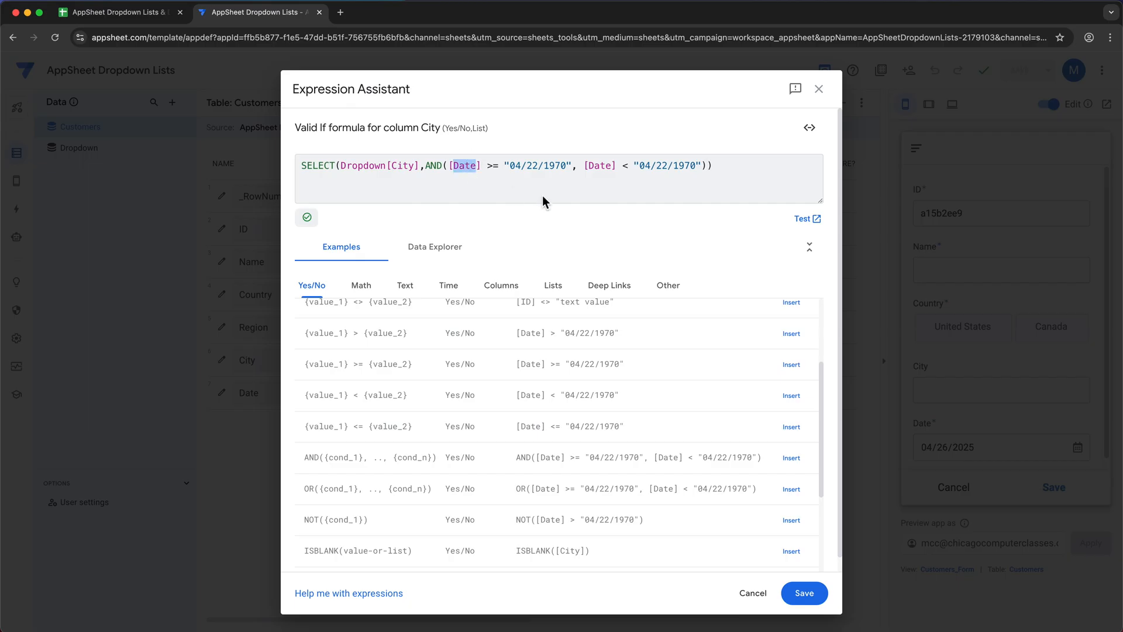
{"action": "type", "text": "C"}
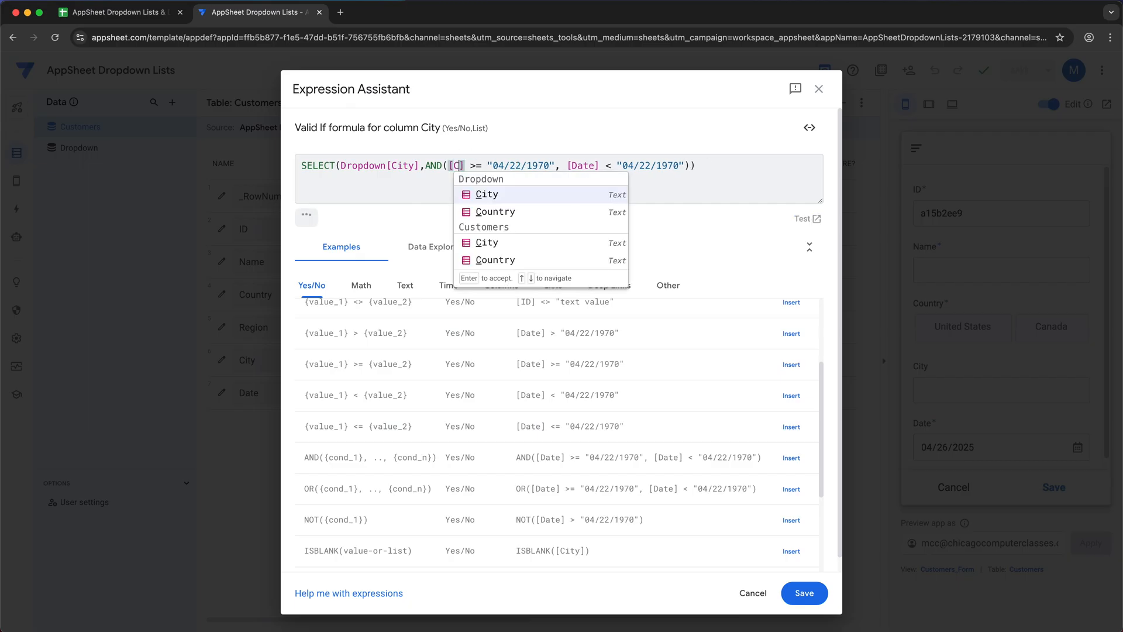
{"action": "key", "text": "Down"}
{"action": "key", "text": "Return"}
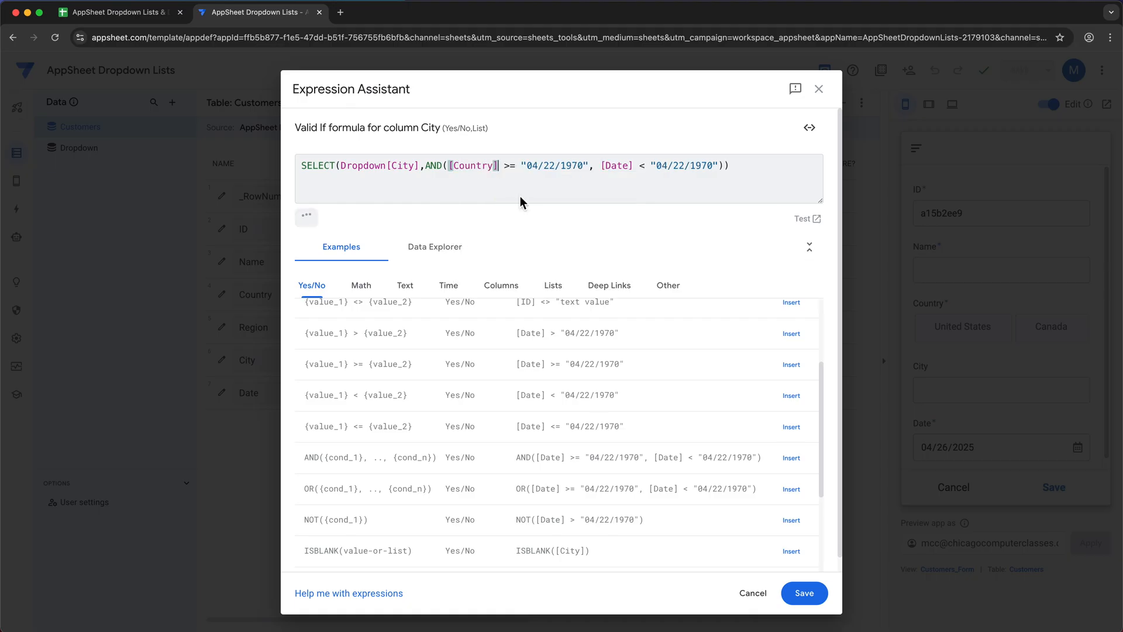
{"action": "left_click", "coordinate": [515, 166]}
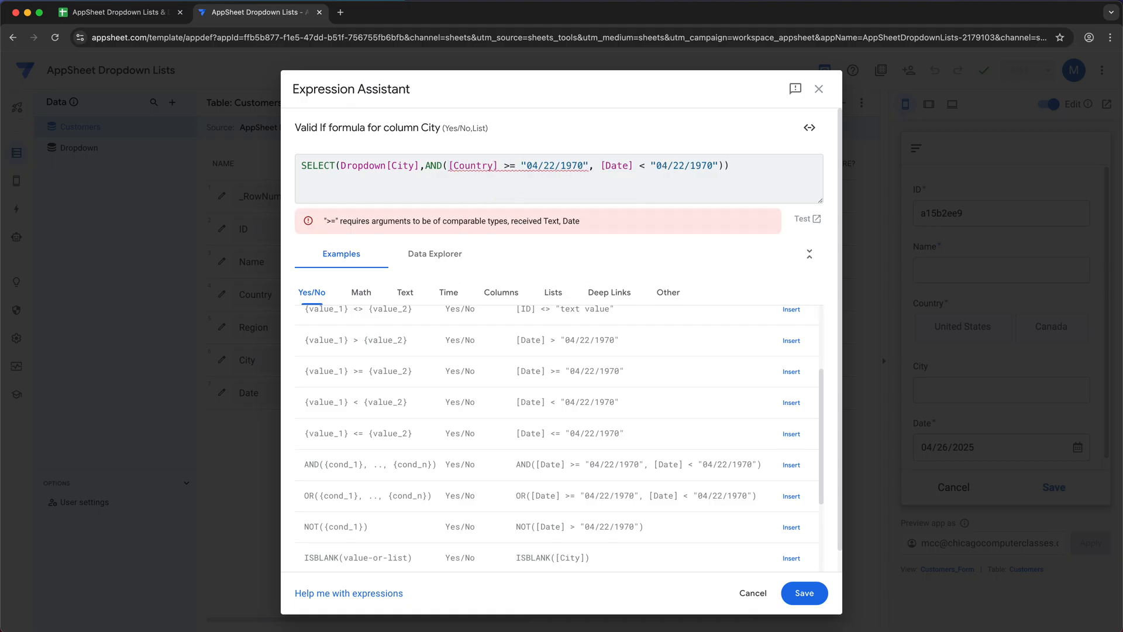
{"action": "key", "text": "BackSpace"}
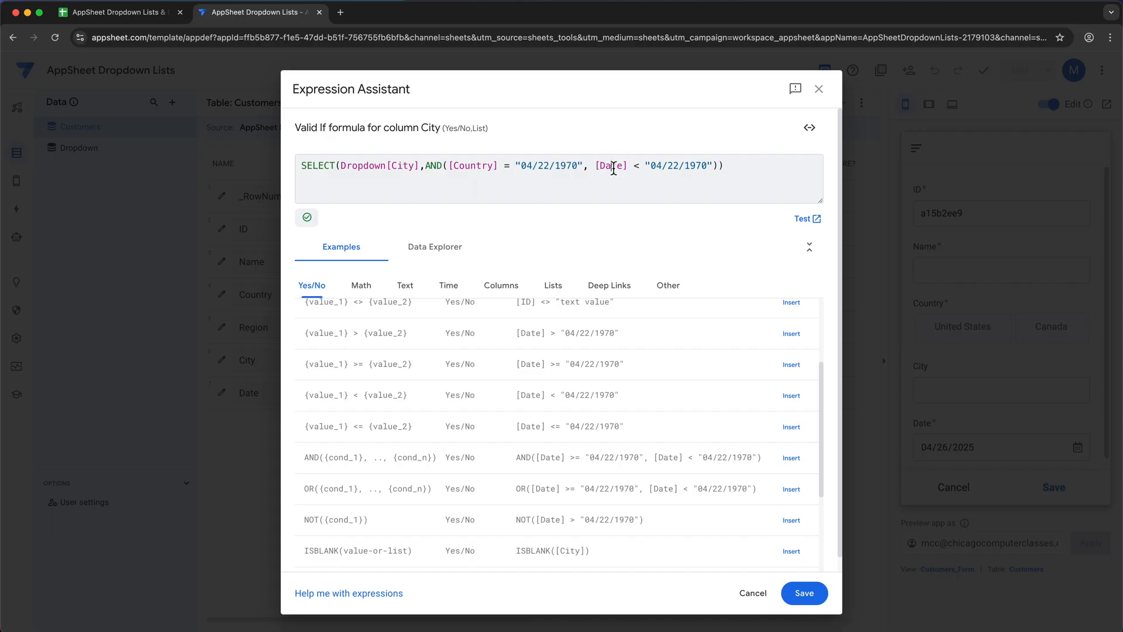
Change the second AND condition to compare the [Region] column with an equals sign
{"action": "double_click", "coordinate": [613, 167]}
{"action": "type", "text": "R"}
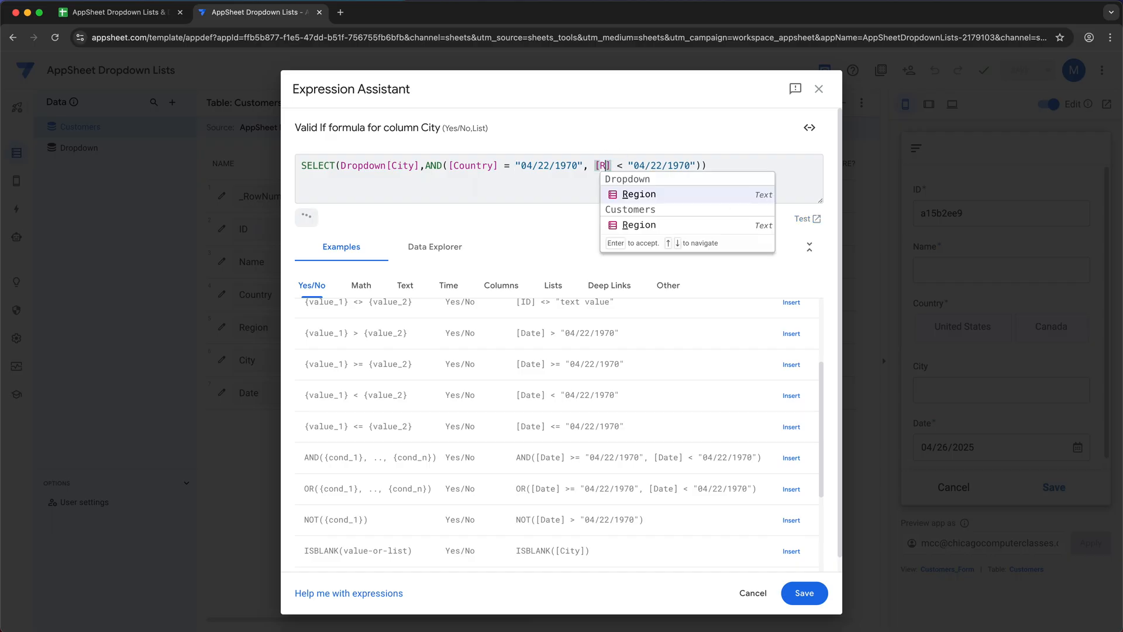
{"action": "left_click", "coordinate": [682, 200]}
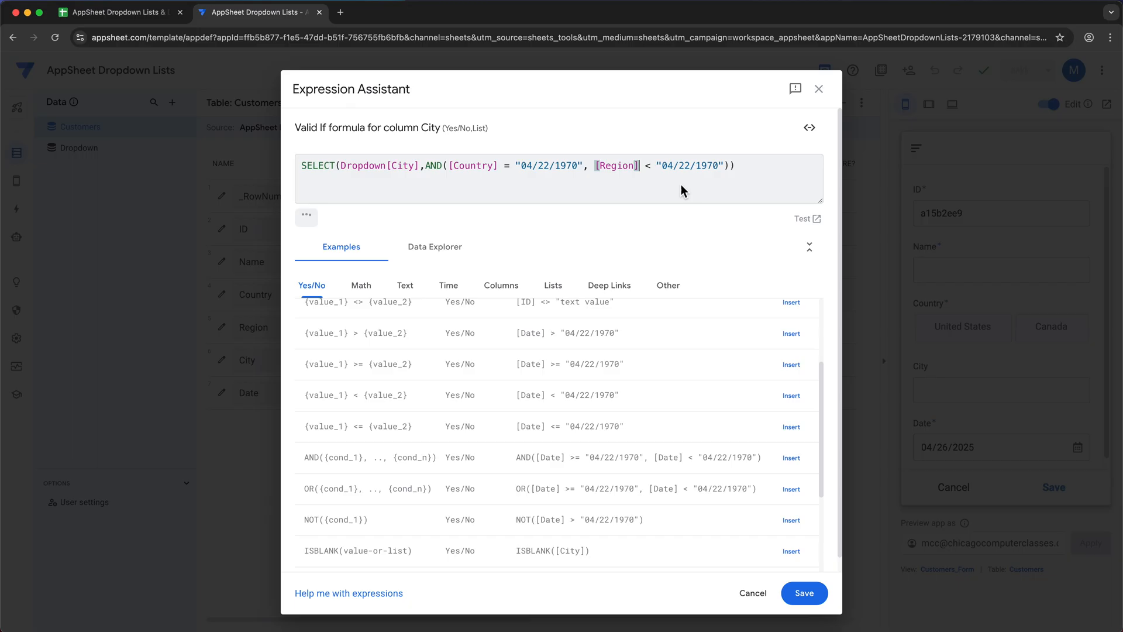
{"action": "left_click", "coordinate": [651, 167]}
{"action": "key", "text": "BackSpace"}
{"action": "type", "text": "="}
Add TRUE as the SELECT formula's distinct-only argument after the AND condition
{"action": "left_click", "coordinate": [686, 168]}
{"action": "left_click", "coordinate": [733, 168]}
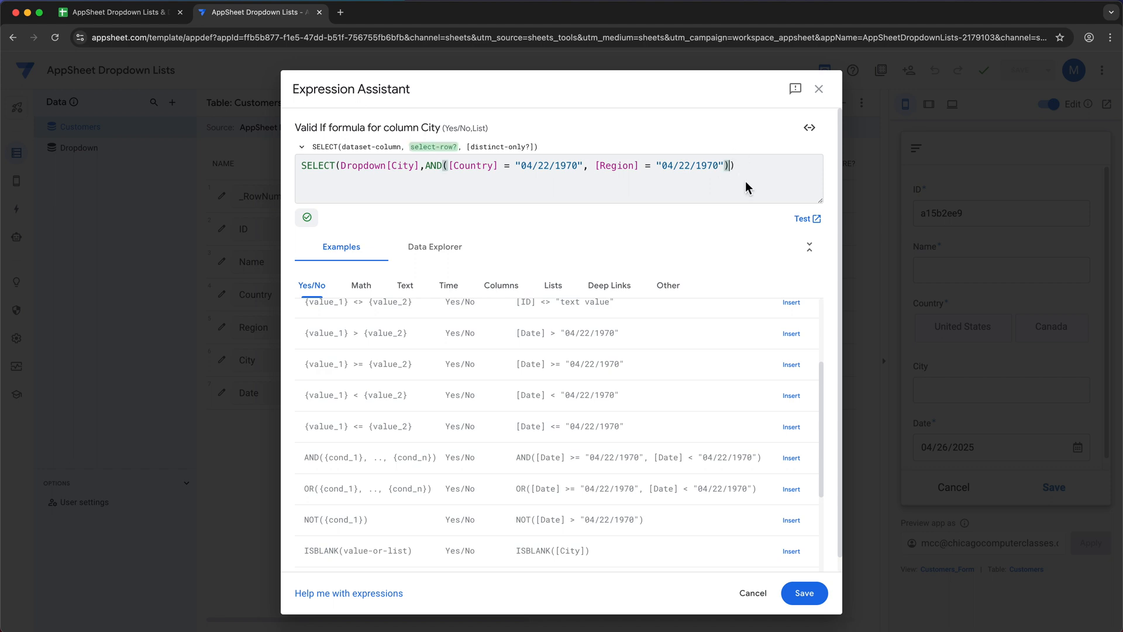
{"action": "type", "text": ","}
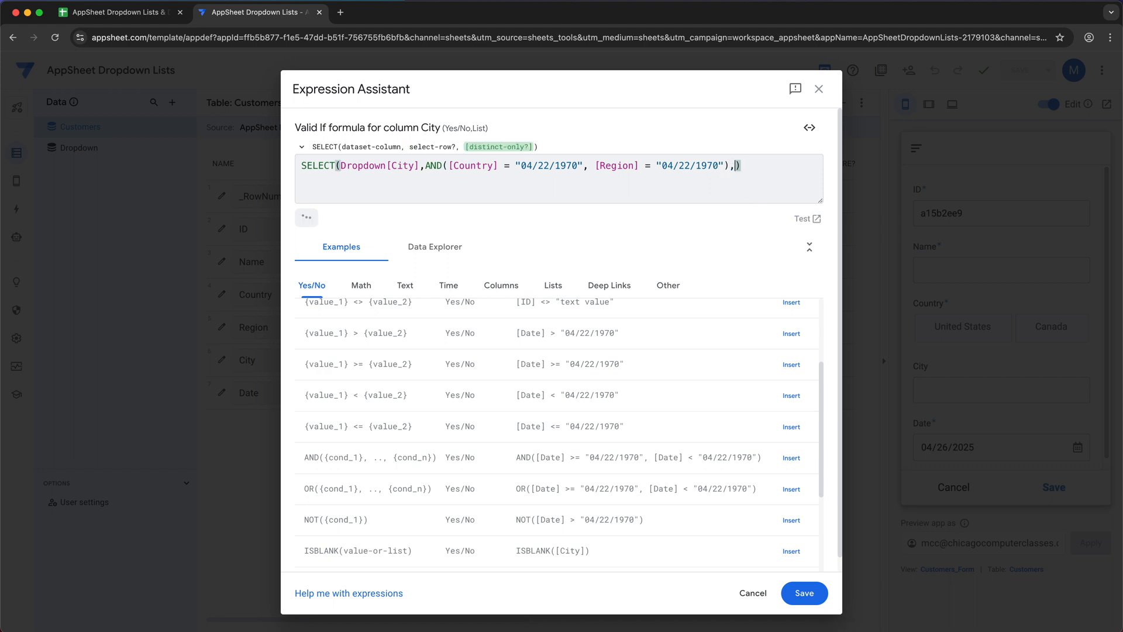
{"action": "type", "text": "TRUE"}
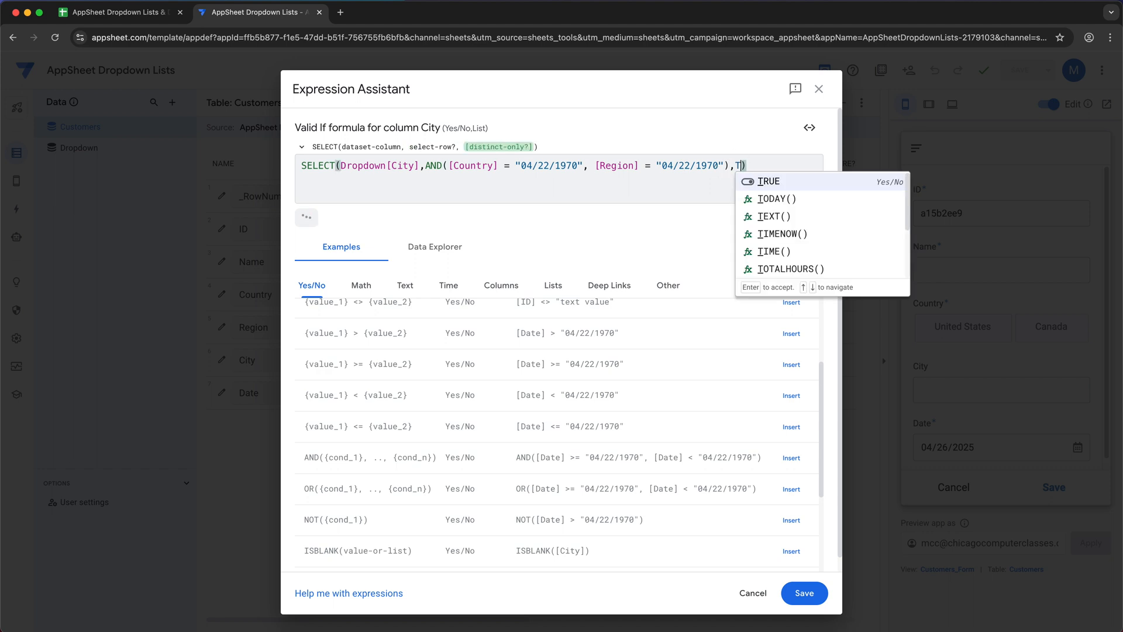
Replace the placeholder date in the AND formula's [Country] condition with [_THISROW].[Country]
{"action": "left_click", "coordinate": [666, 166]}
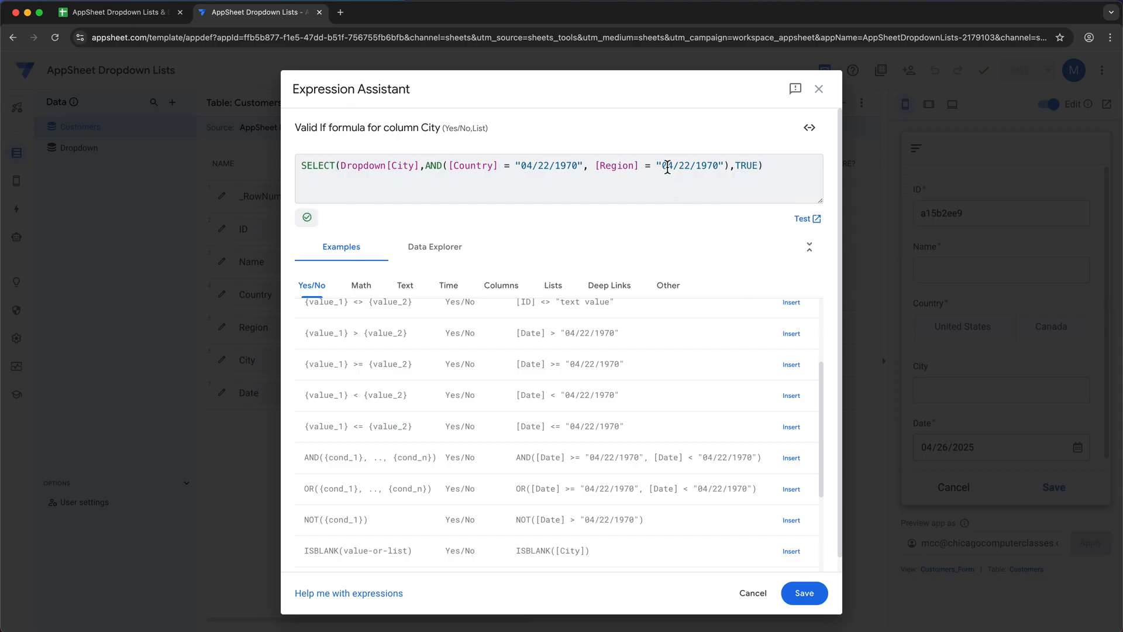
{"action": "left_click_drag", "start_coordinate": [515, 169], "coordinate": [583, 168]}
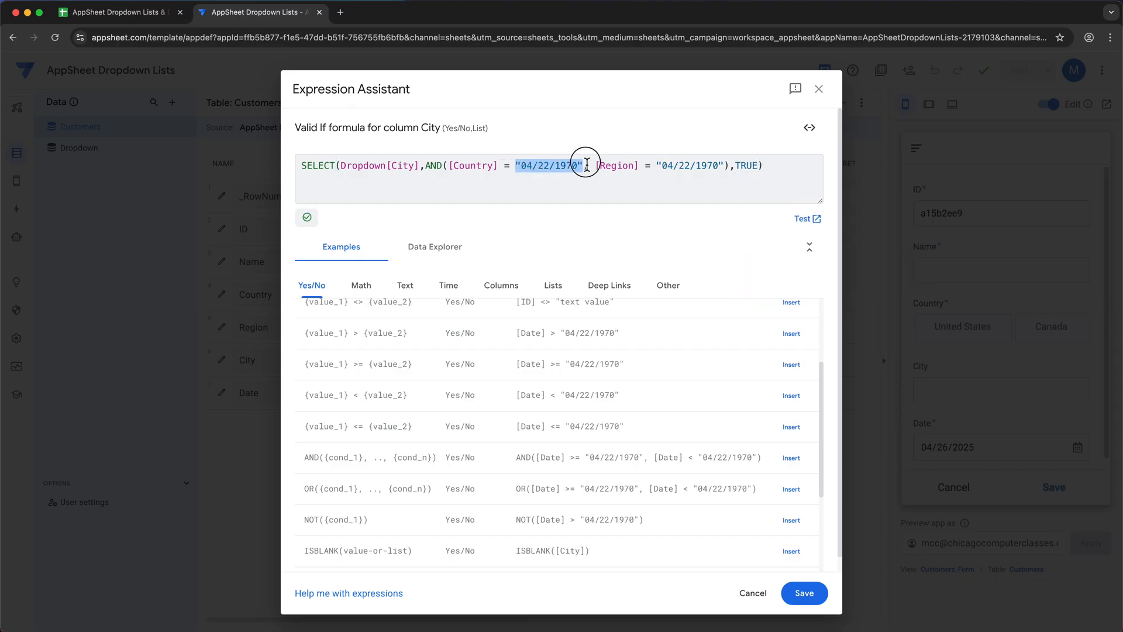
{"action": "left_click_drag", "start_coordinate": [657, 166], "coordinate": [726, 167]}
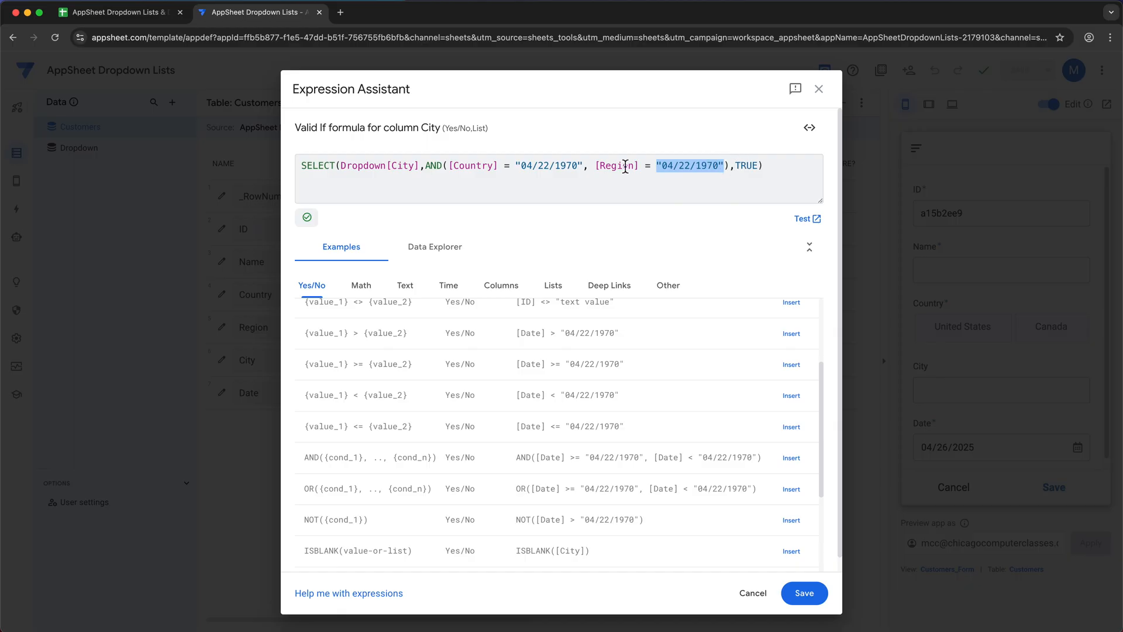
{"action": "left_click_drag", "start_coordinate": [517, 168], "coordinate": [586, 166]}
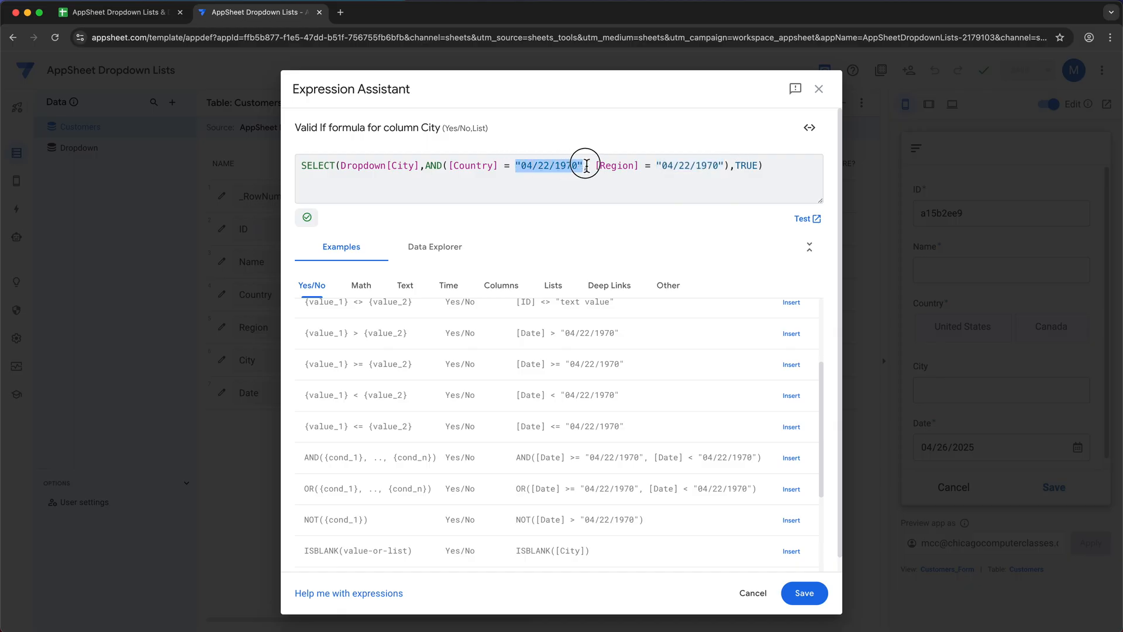
{"action": "key", "text": "BackSpace"}
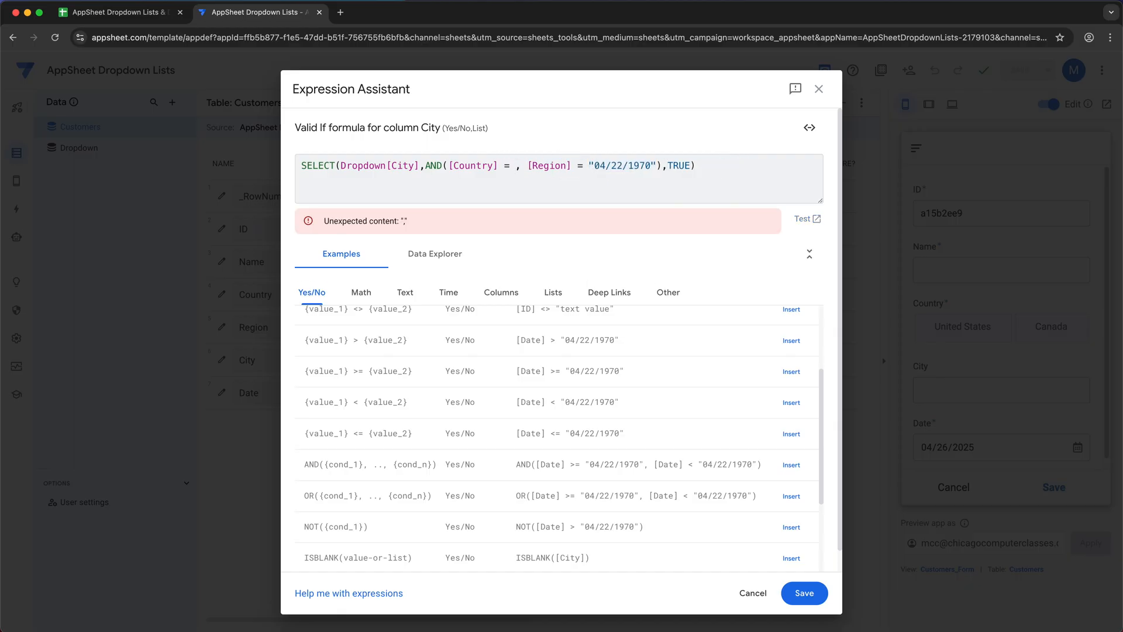
{"action": "type", "text": "["}
{"action": "scroll", "coordinate": [630, 229], "scroll_direction": "down", "scroll_amount": 1}
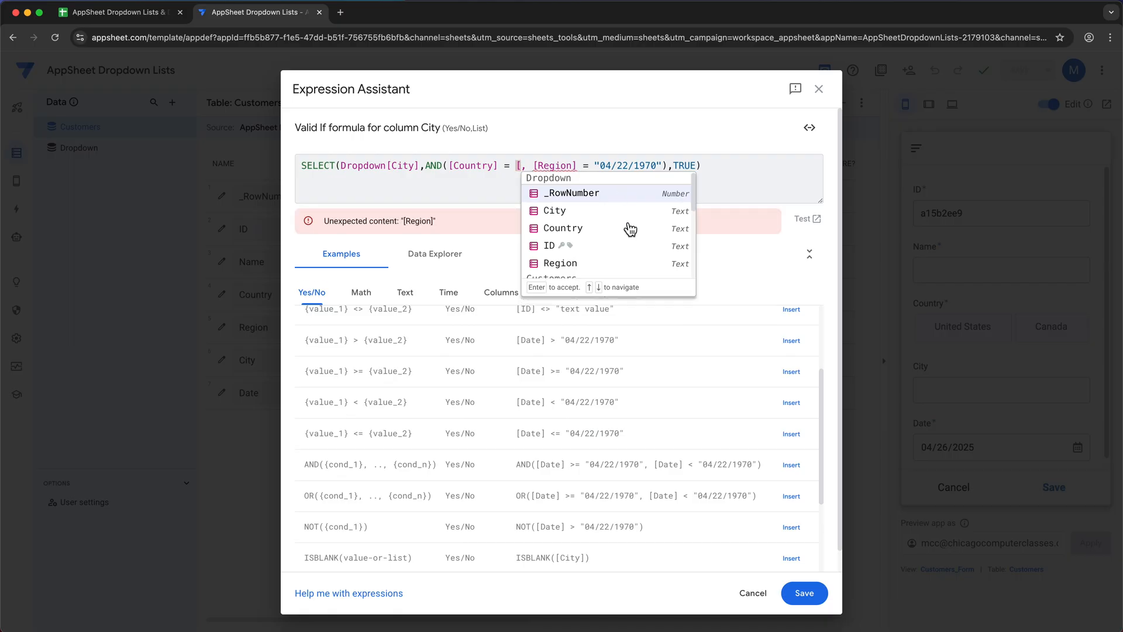
{"action": "scroll", "coordinate": [629, 229], "scroll_direction": "down", "scroll_amount": 3}
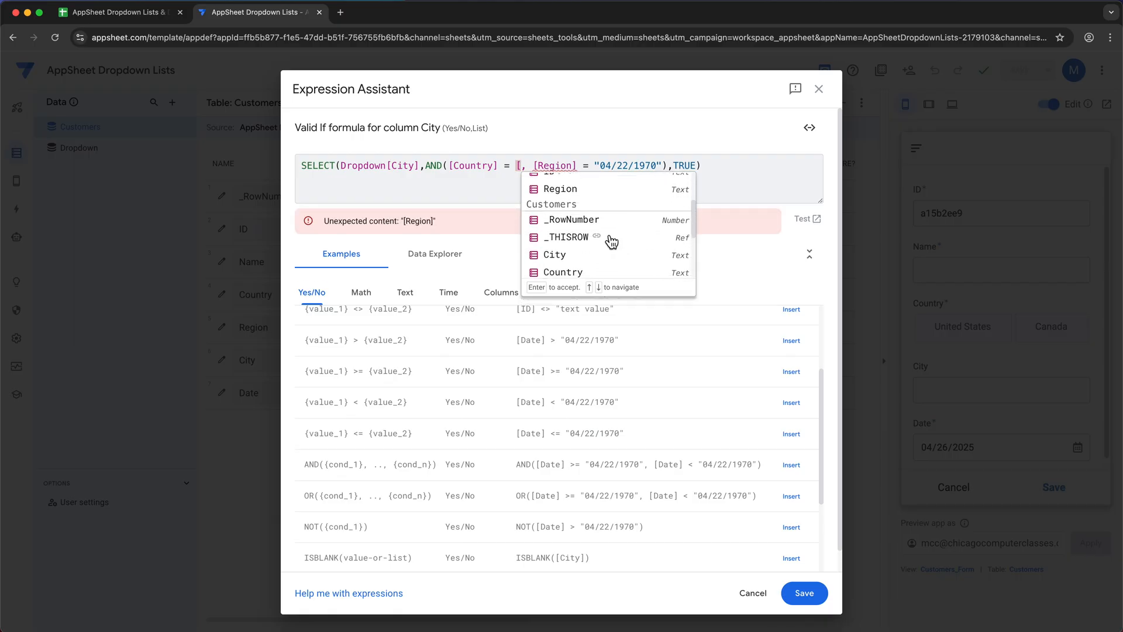
{"action": "left_click", "coordinate": [581, 240]}
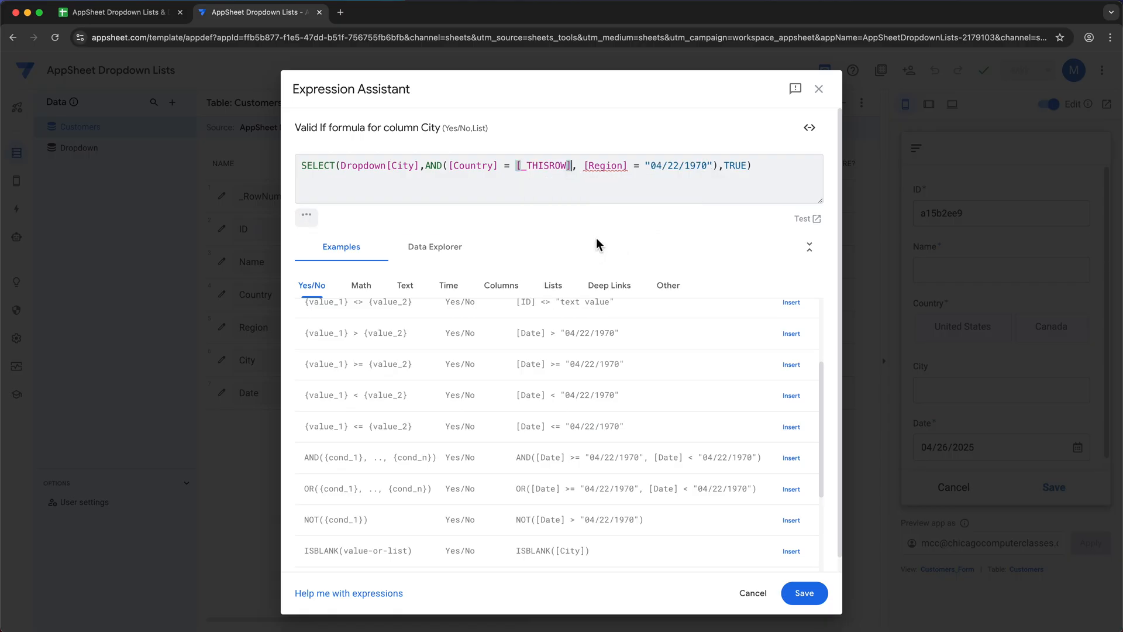
{"action": "type", "text": "."}
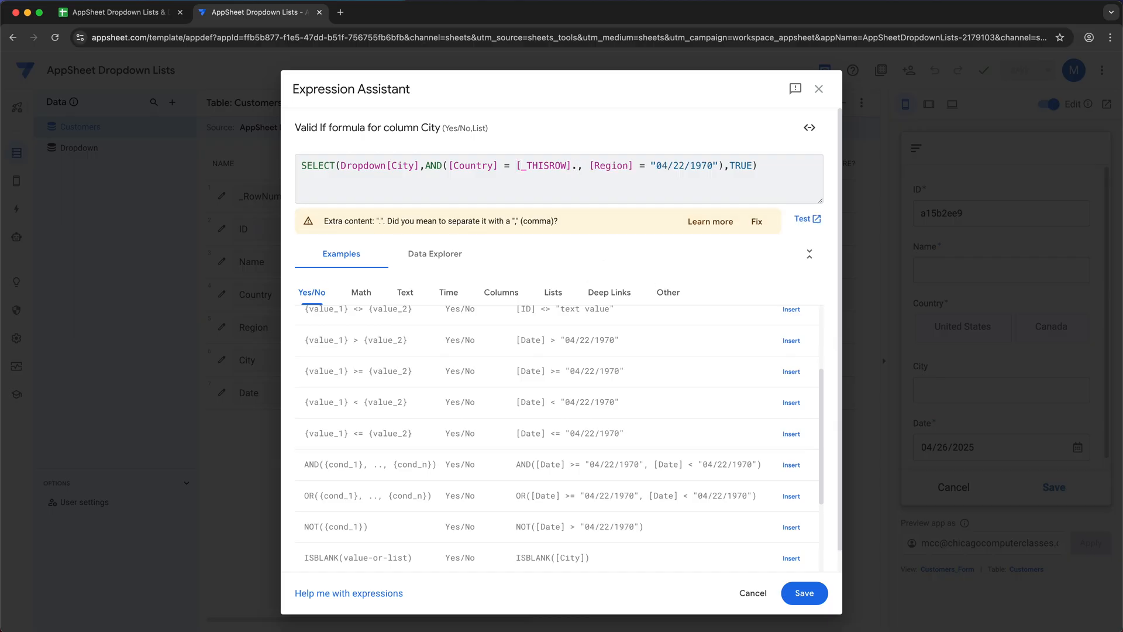
{"action": "type", "text": "["}
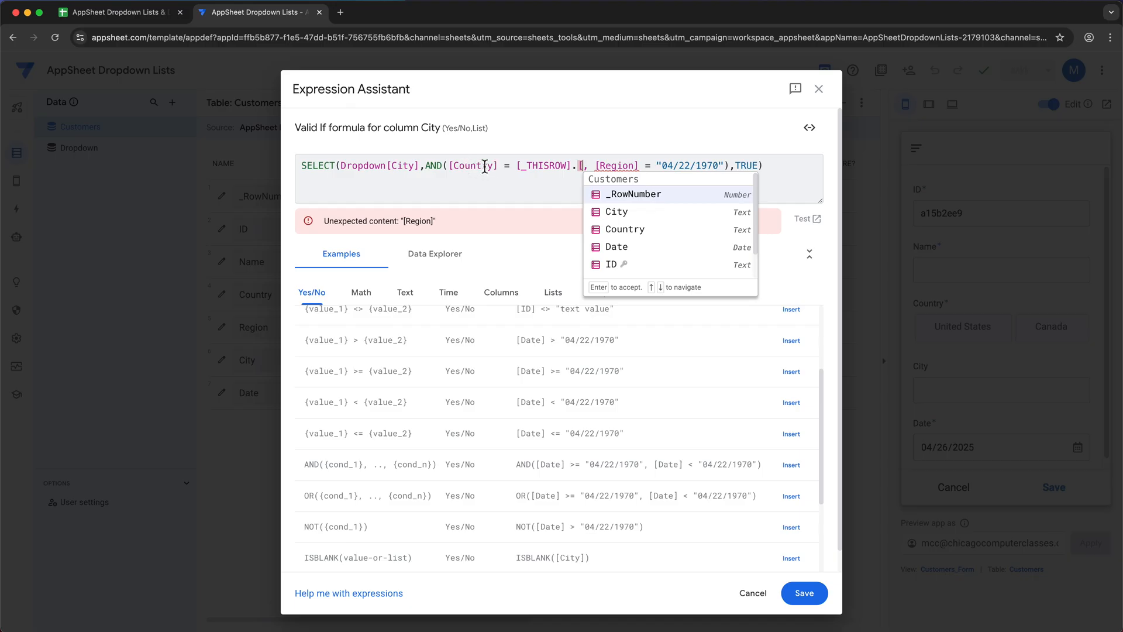
{"action": "left_click", "coordinate": [625, 230]}
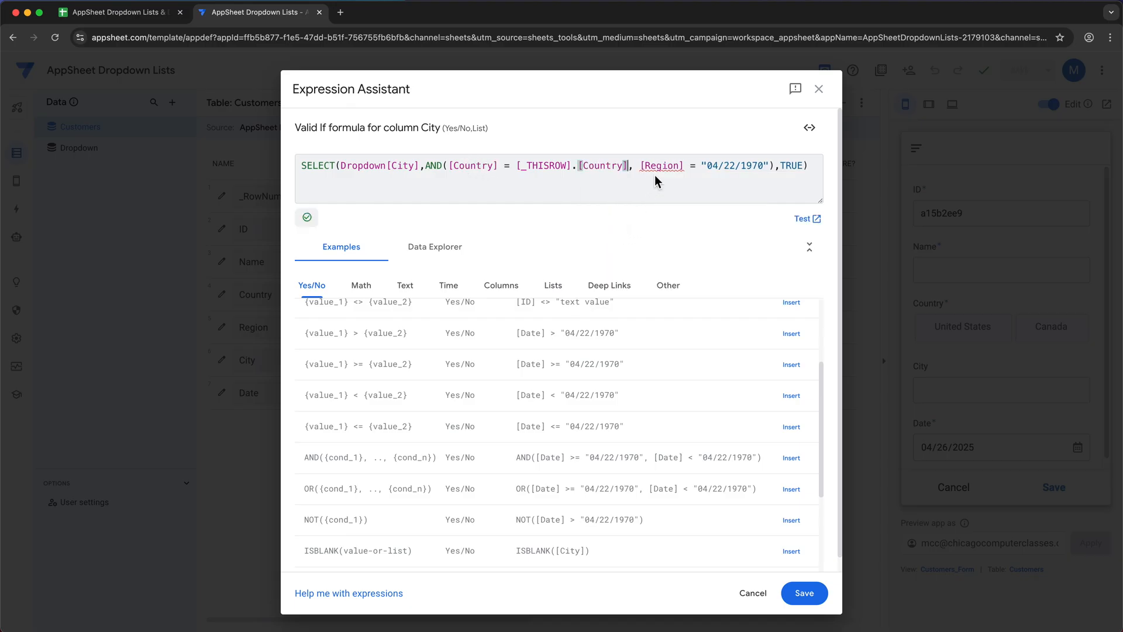
Replace the placeholder date in the AND formula's [Region] condition with [_THISROW].[Region]
{"action": "left_click_drag", "start_coordinate": [703, 166], "coordinate": [770, 169]}
{"action": "key", "text": "BackSpace"}
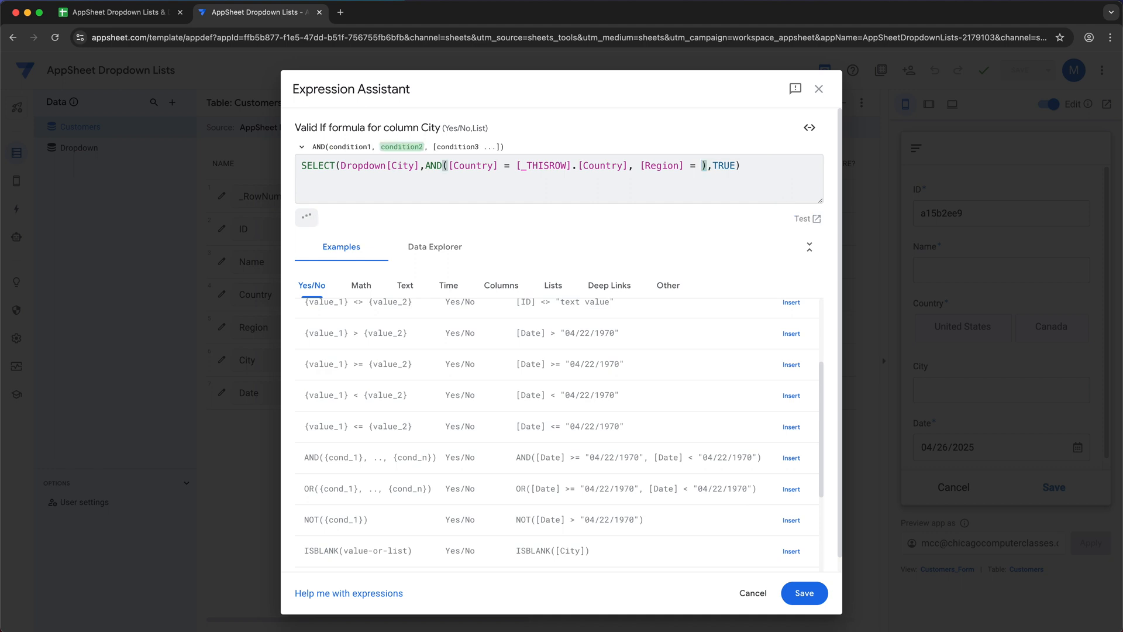
{"action": "type", "text": "["}
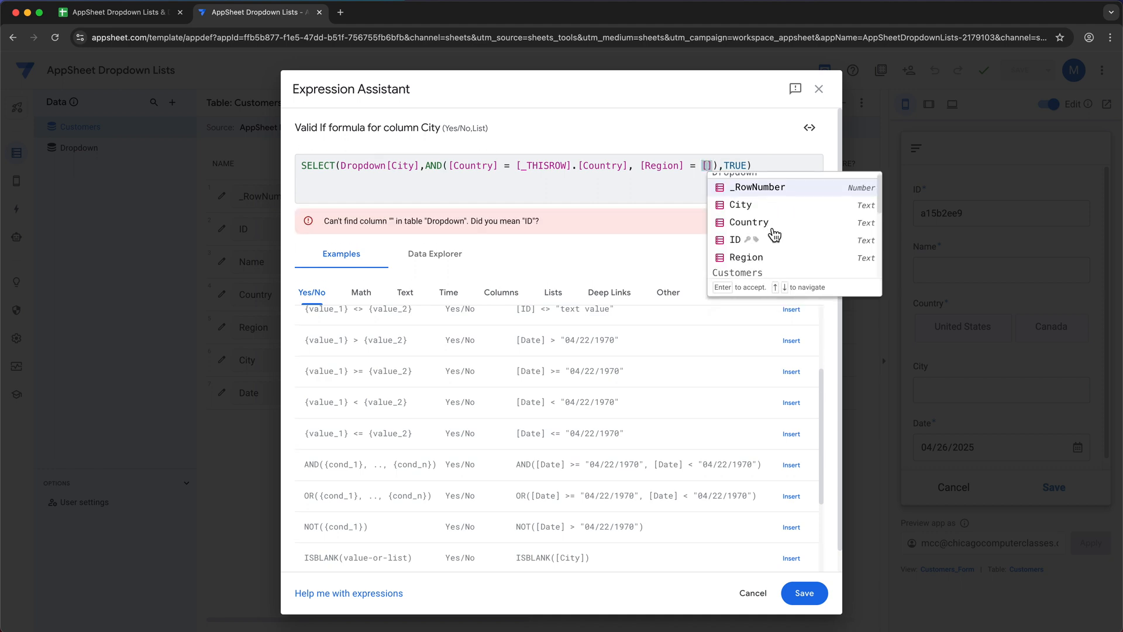
{"action": "scroll", "coordinate": [775, 234], "scroll_direction": "down", "scroll_amount": 3}
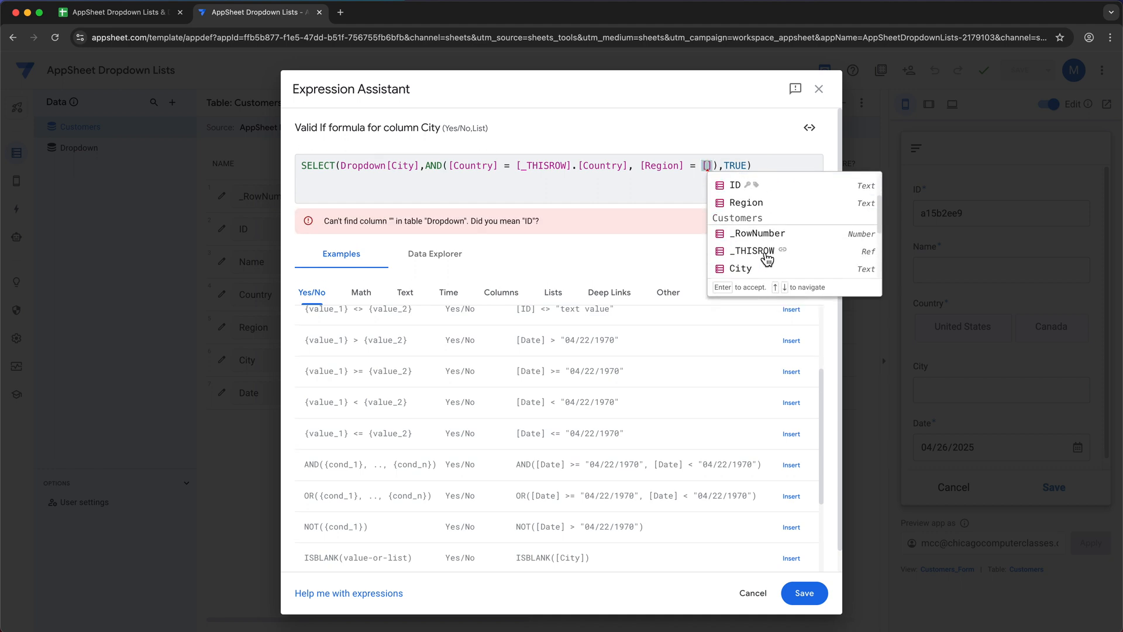
{"action": "left_click", "coordinate": [765, 255]}
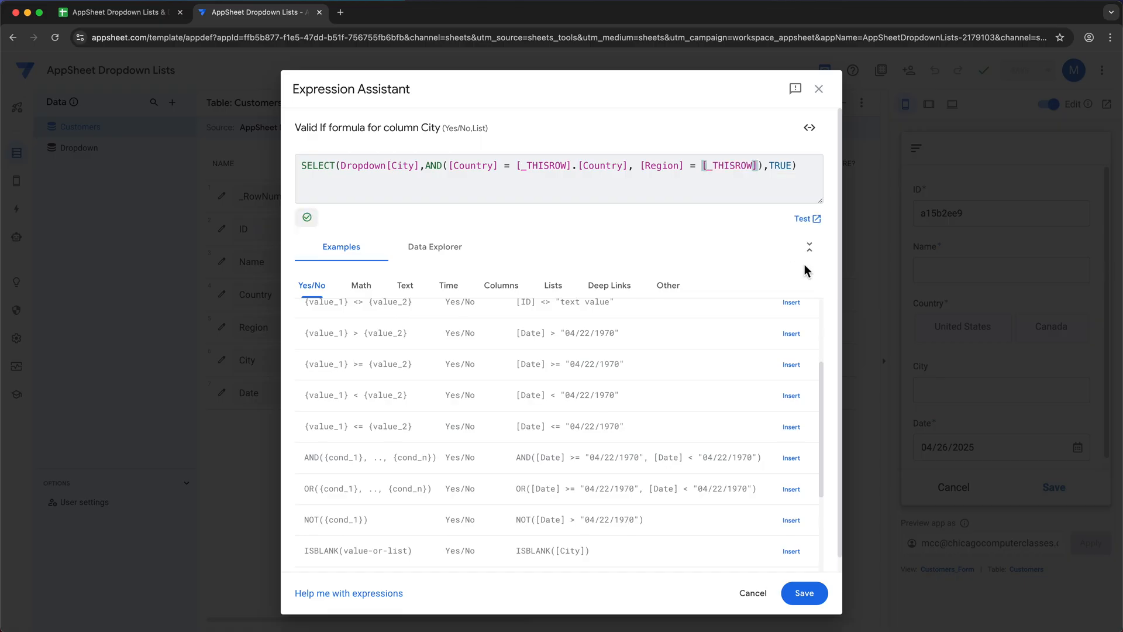
{"action": "key", "text": "Right"}
{"action": "type", "text": ".["}
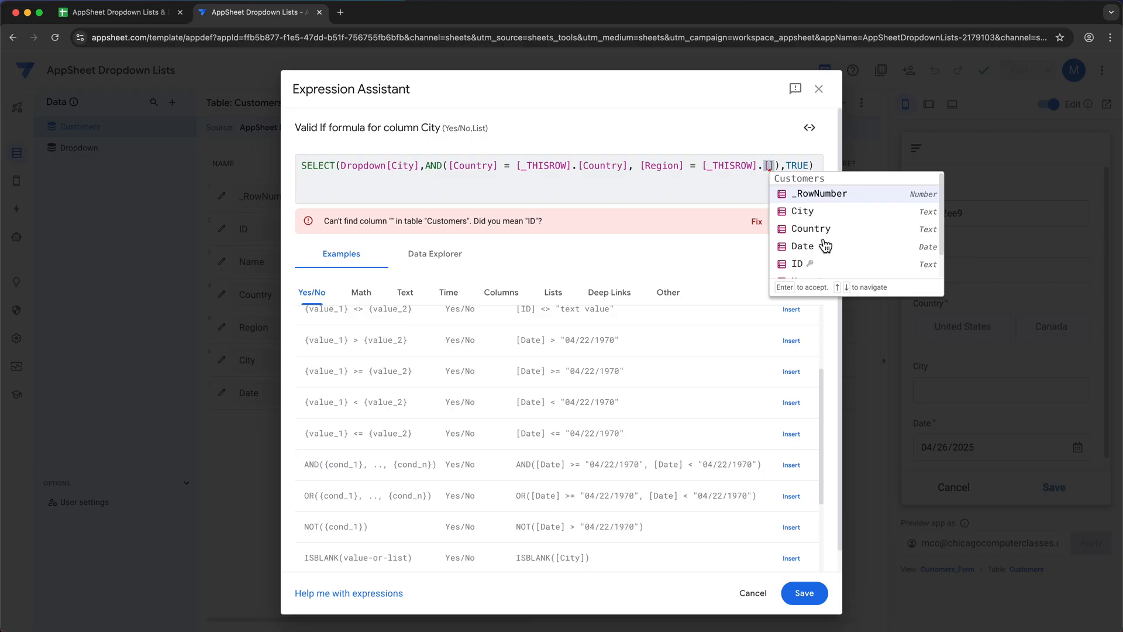
{"action": "scroll", "coordinate": [830, 248], "scroll_direction": "down", "scroll_amount": 1}
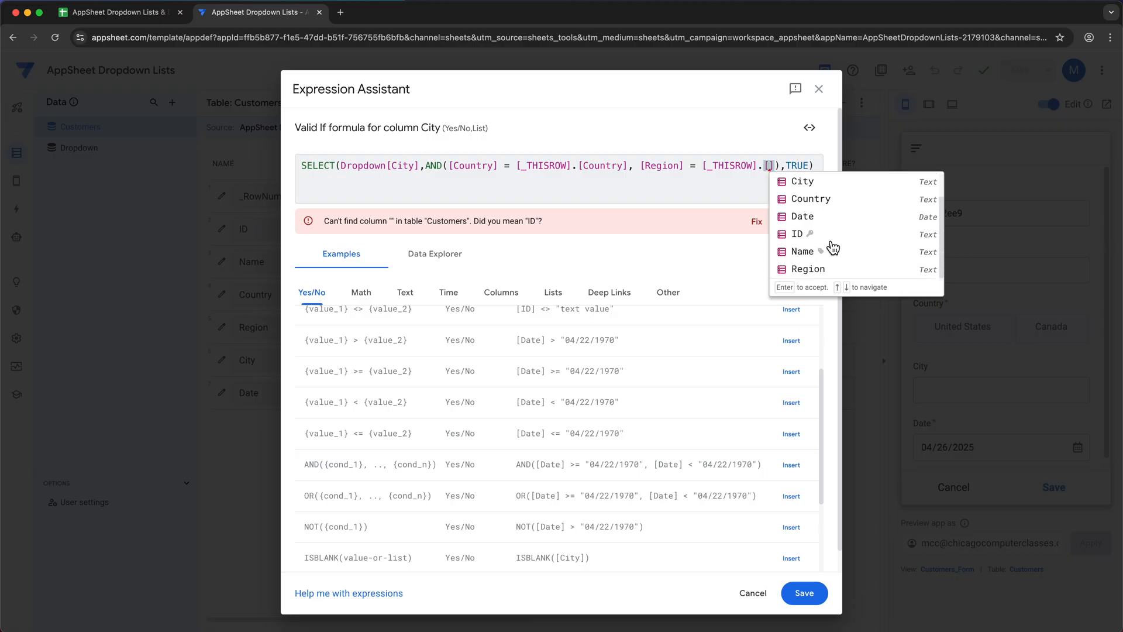
{"action": "left_click", "coordinate": [814, 272]}
Save the City column's Valid If formula, close the column settings and save the app
{"action": "left_click", "coordinate": [486, 183]}
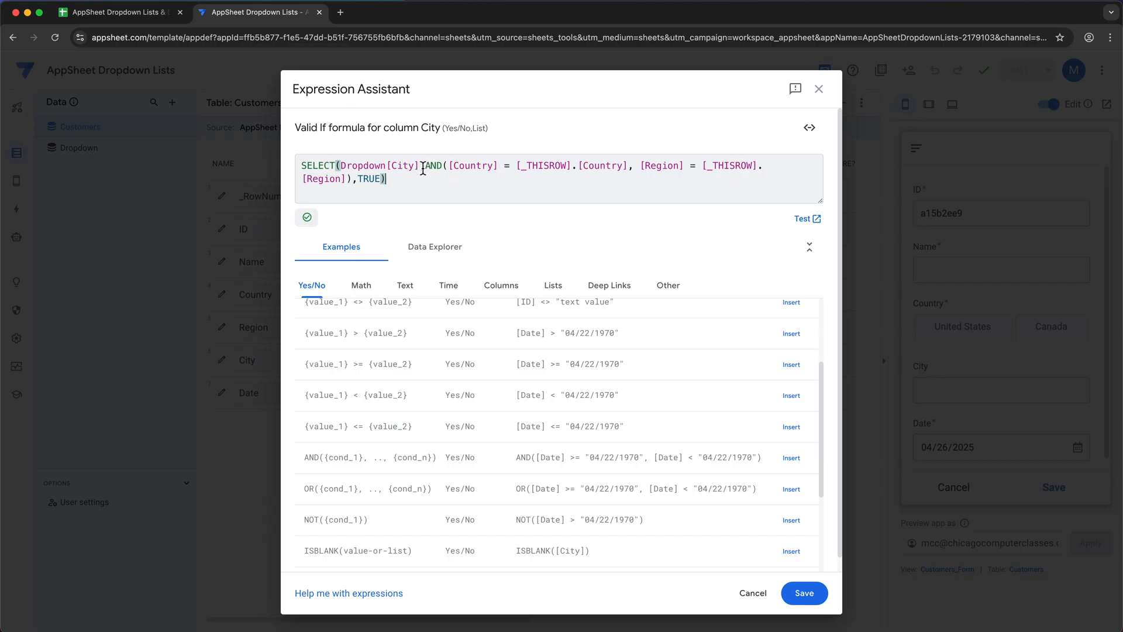
{"action": "left_click", "coordinate": [423, 169]}
{"action": "left_click", "coordinate": [419, 184]}
{"action": "left_click", "coordinate": [804, 593]}
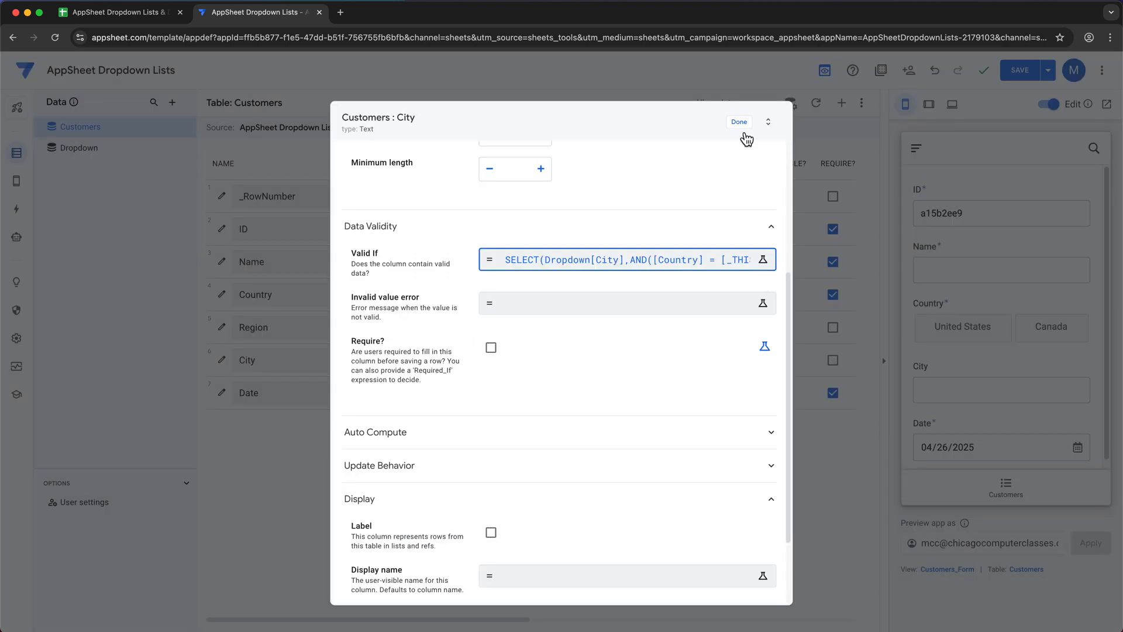
{"action": "left_click", "coordinate": [739, 122]}
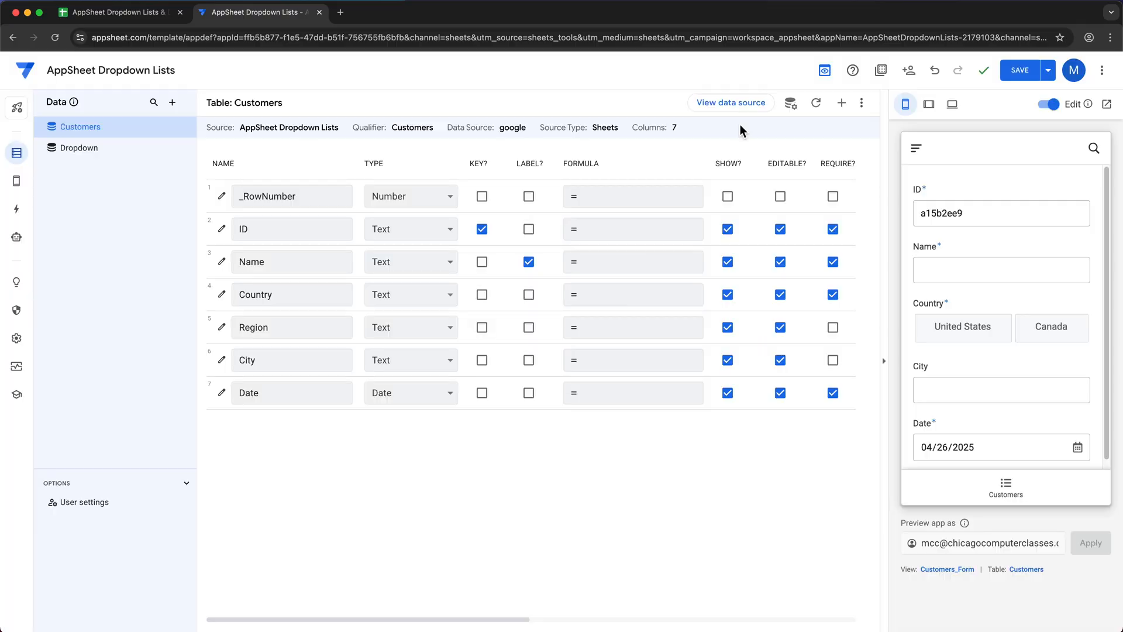
{"action": "left_click", "coordinate": [1021, 75]}
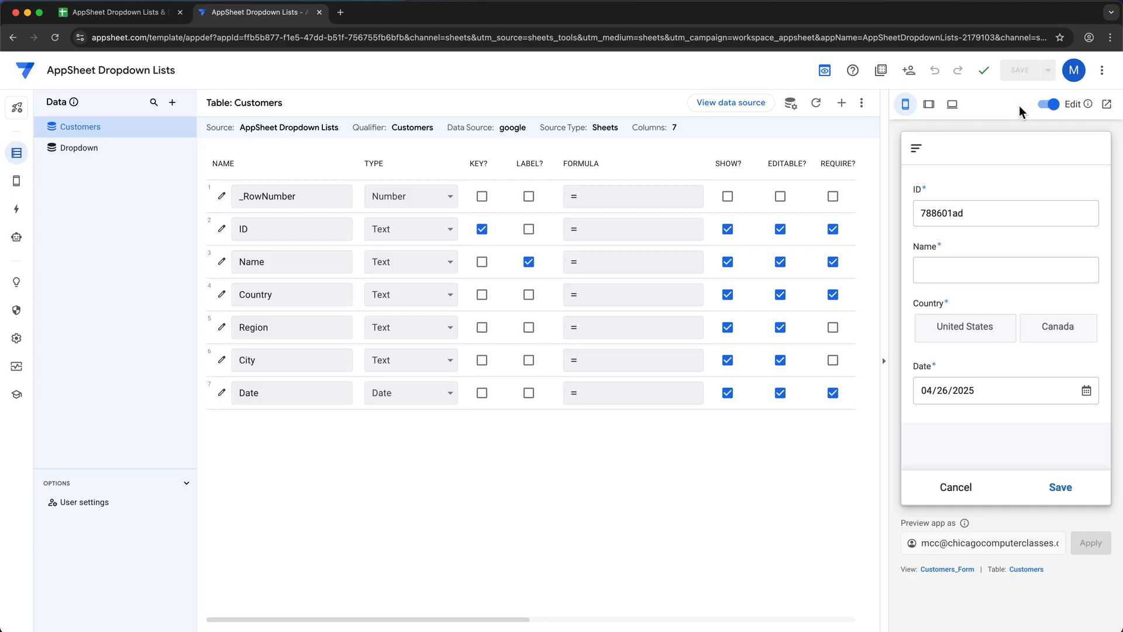
Test the preview form with country United States, checking the City options for regions TX and IL
{"action": "left_click", "coordinate": [964, 339]}
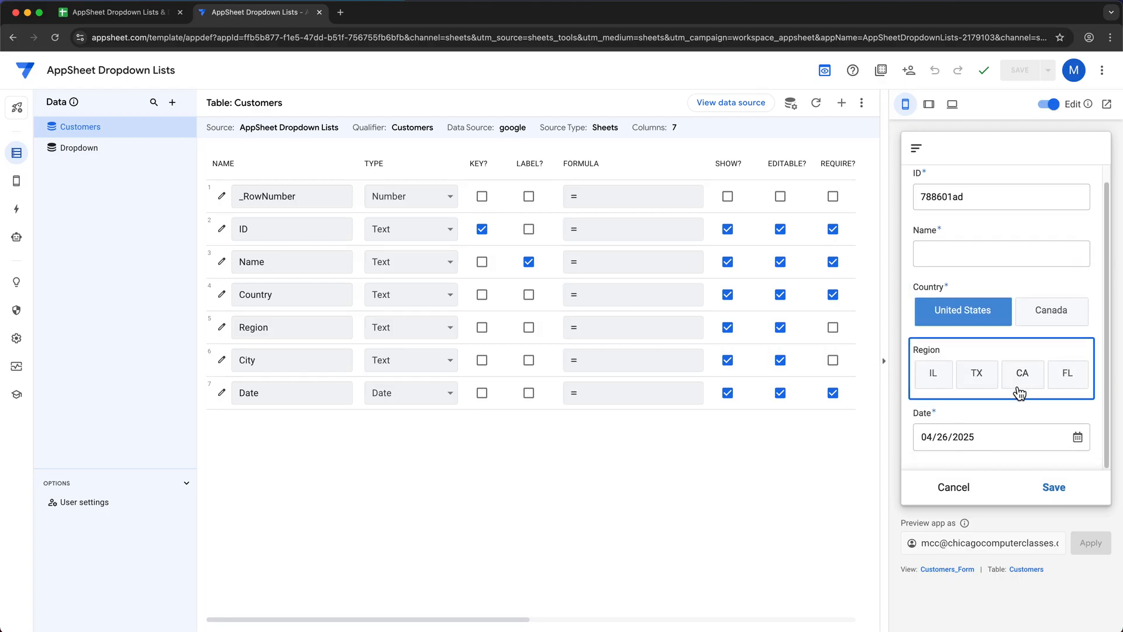
{"action": "left_click", "coordinate": [976, 379]}
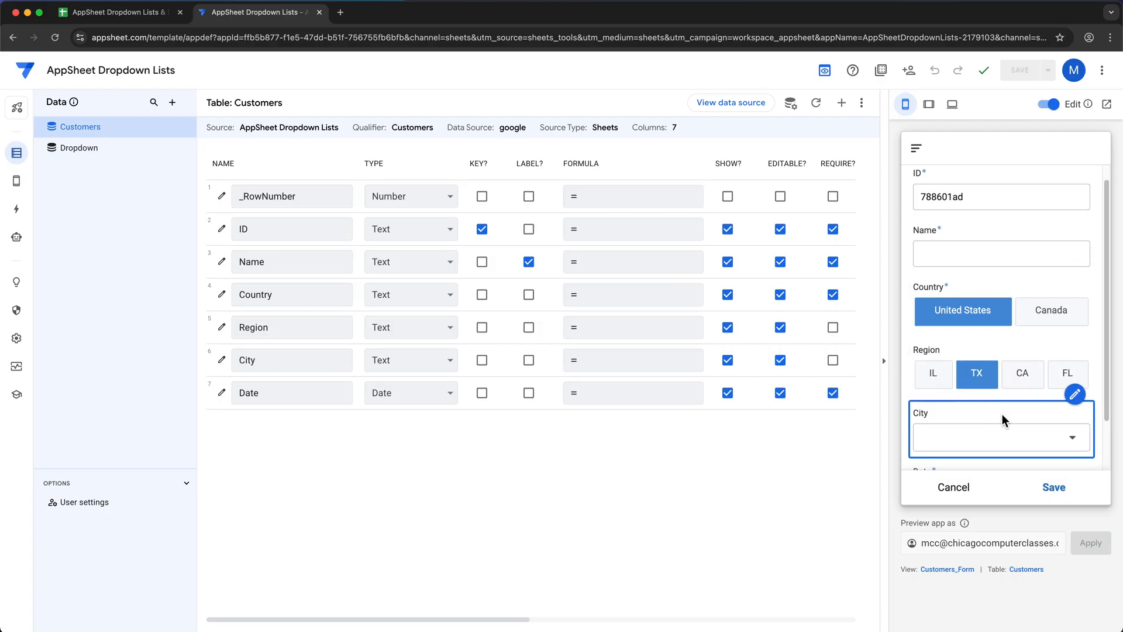
{"action": "scroll", "coordinate": [1001, 413], "scroll_direction": "down", "scroll_amount": 2}
{"action": "left_click", "coordinate": [1073, 389]}
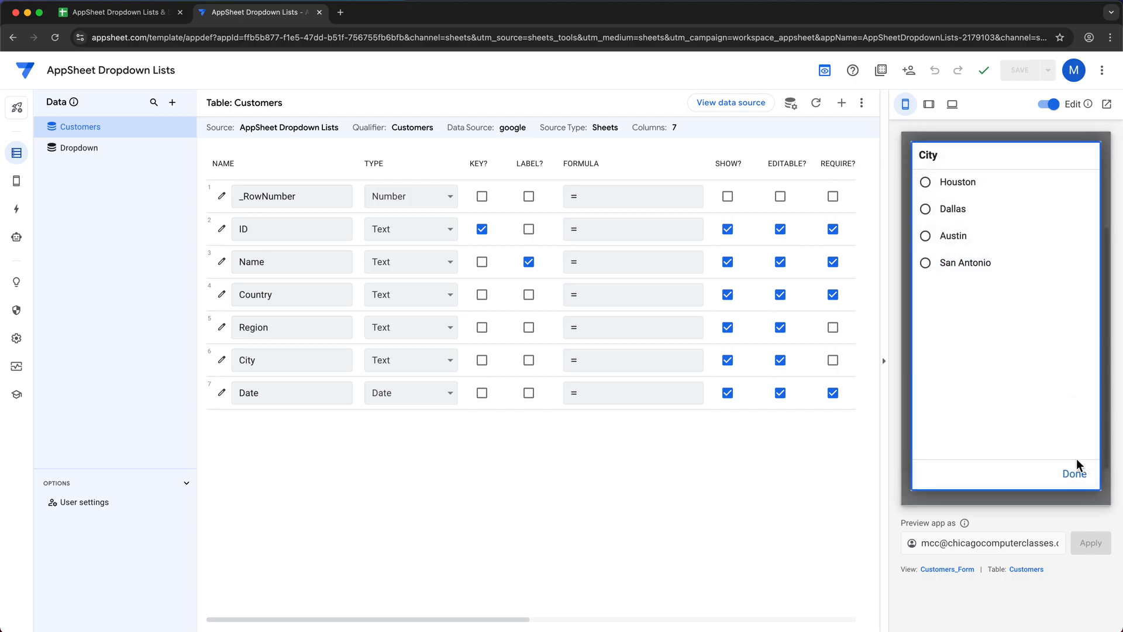
{"action": "left_click", "coordinate": [1084, 479]}
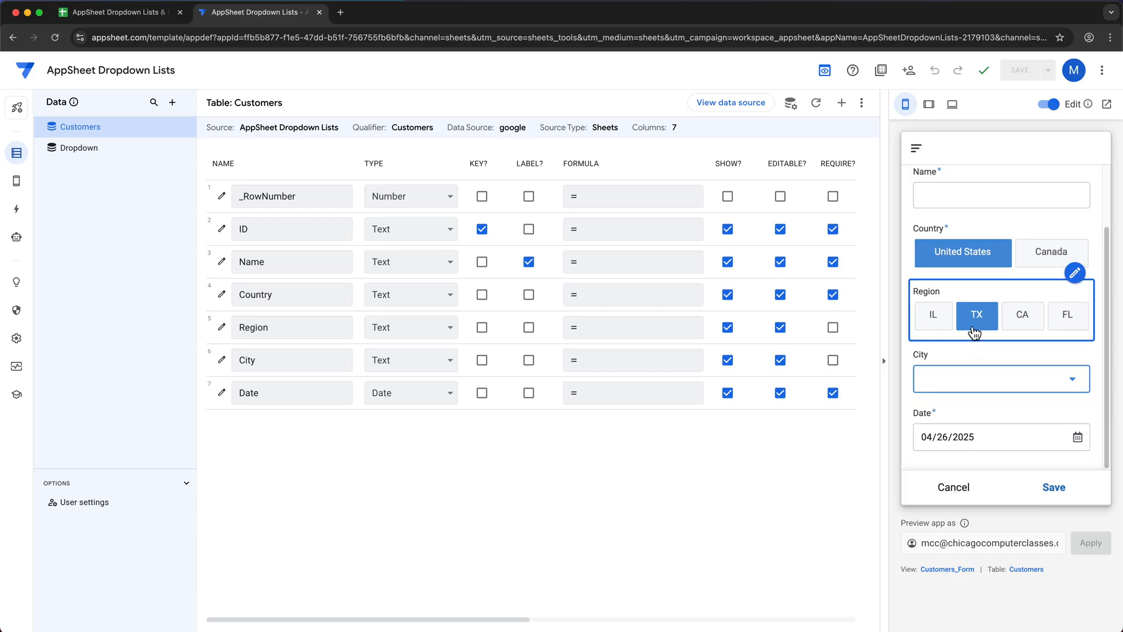
{"action": "left_click", "coordinate": [936, 322]}
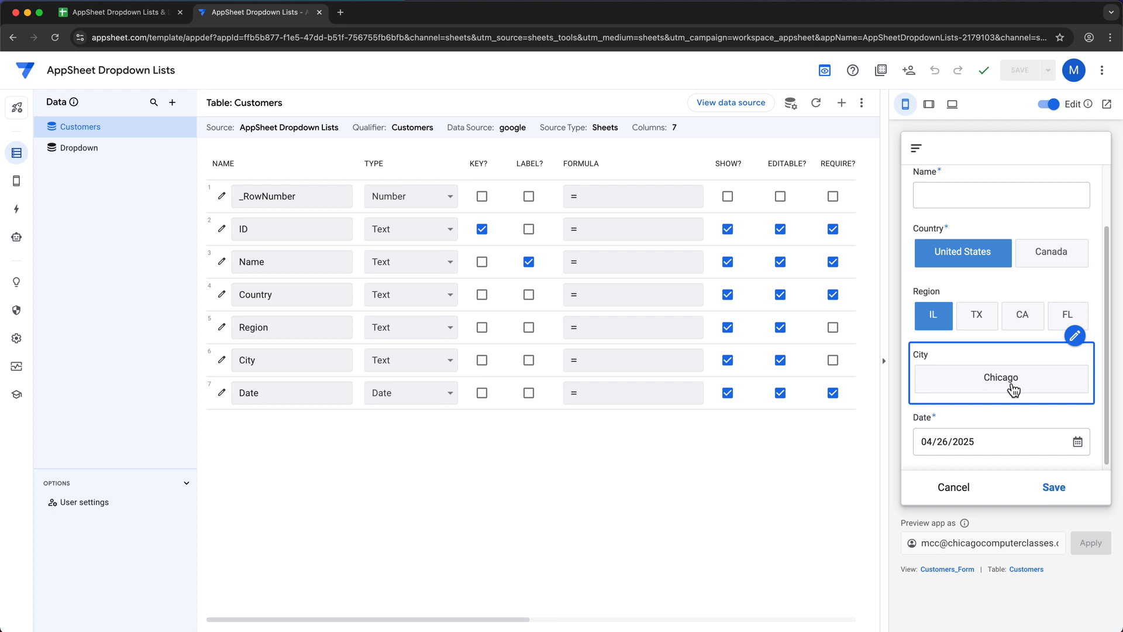
Test the preview form with country Canada and region Ontario, checking the City options offered
{"action": "left_click", "coordinate": [1048, 263]}
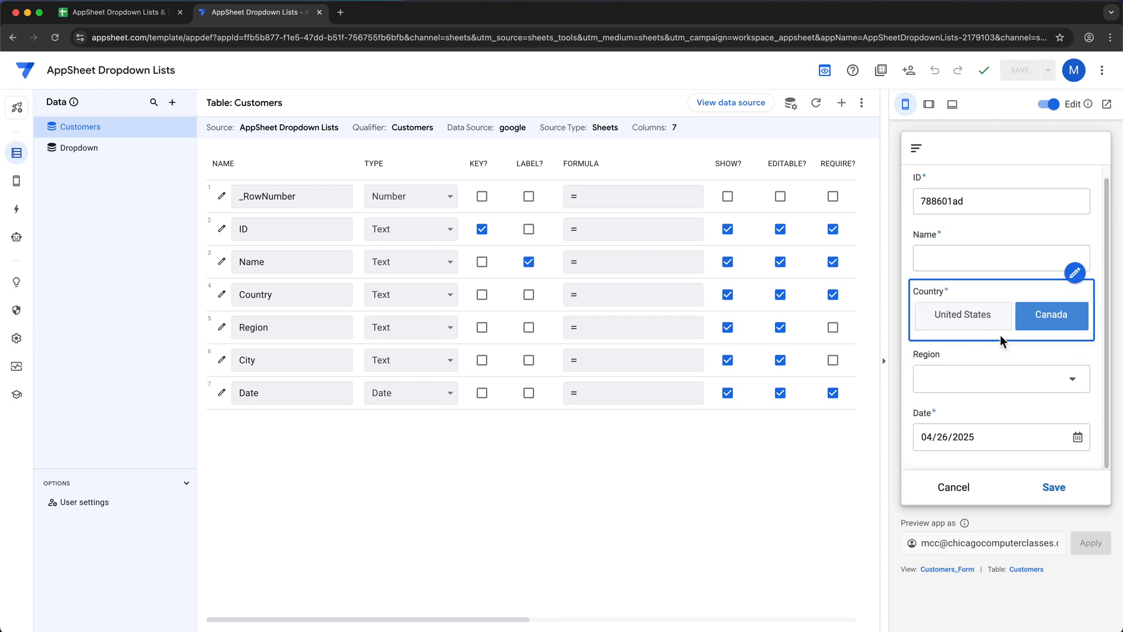
{"action": "left_click", "coordinate": [1050, 386]}
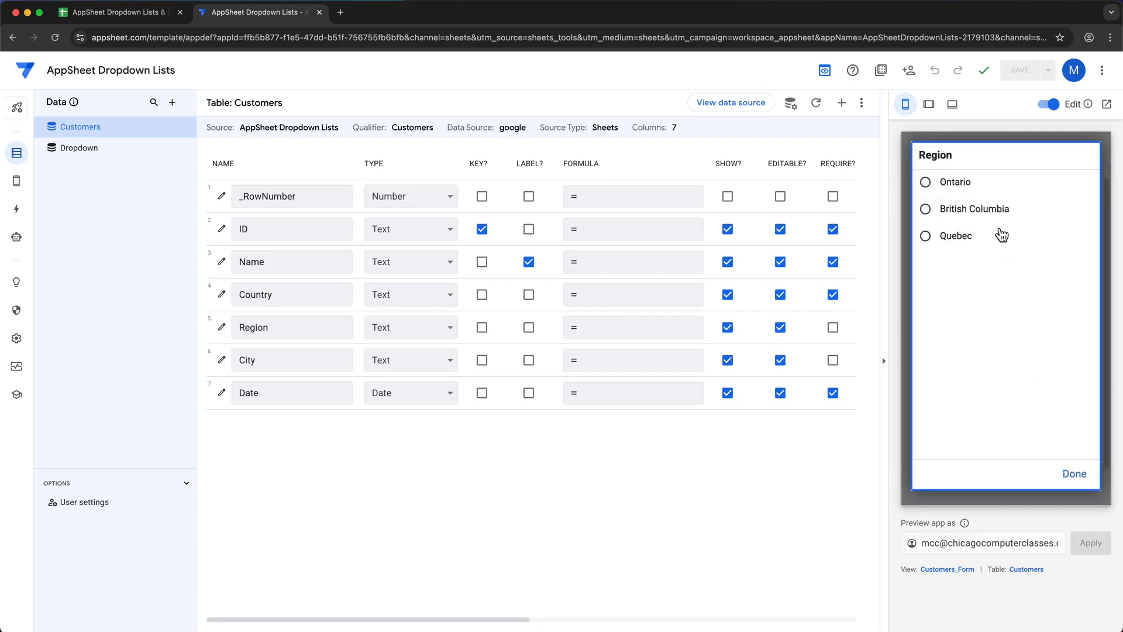
{"action": "left_click", "coordinate": [940, 186]}
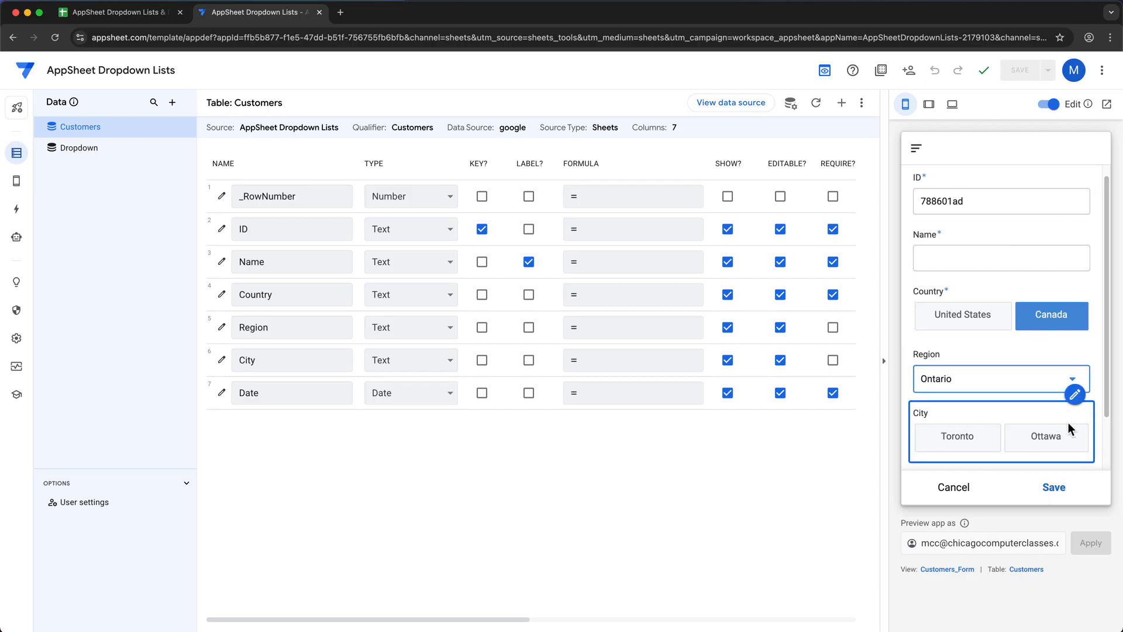
{"action": "scroll", "coordinate": [1066, 421], "scroll_direction": "down", "scroll_amount": 2}
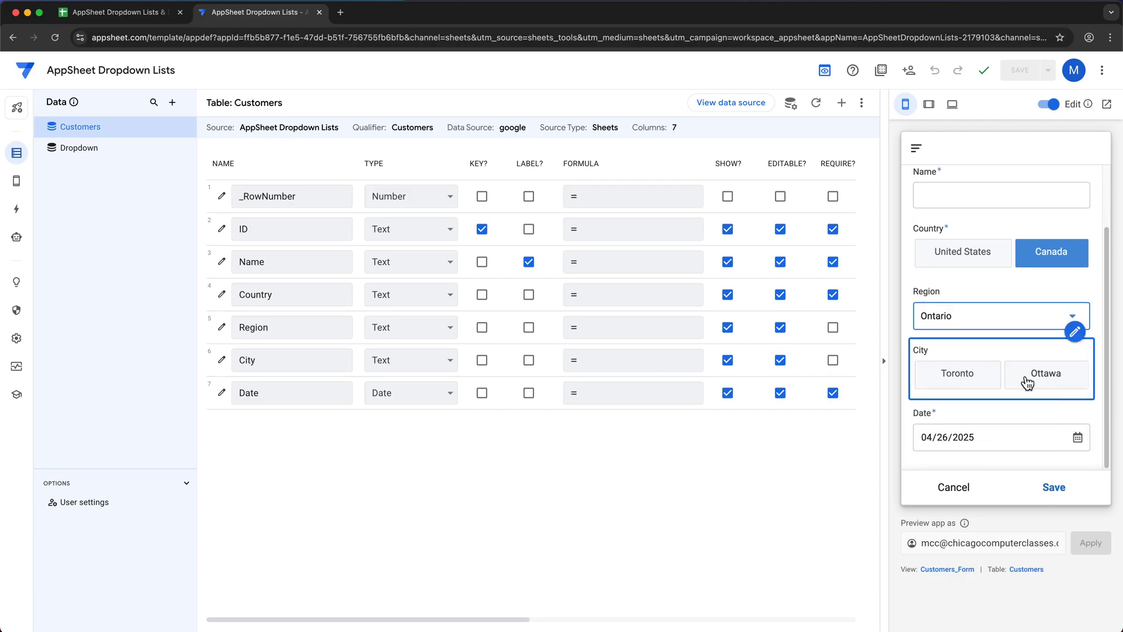
{"action": "scroll", "coordinate": [1028, 381], "scroll_direction": "up", "scroll_amount": 3}
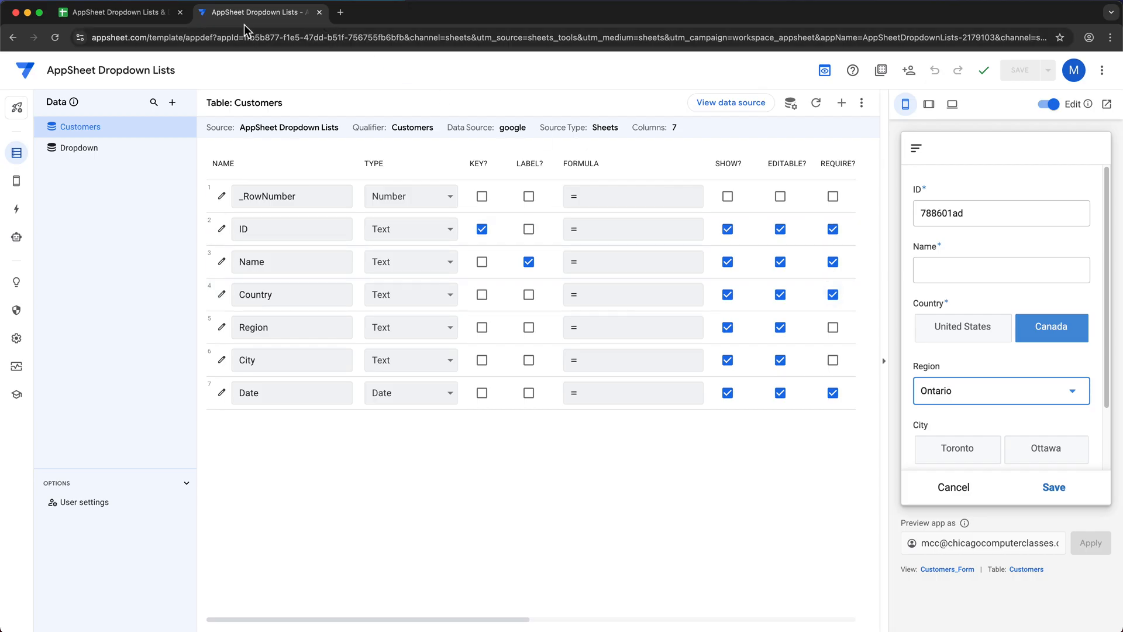
Switch to the Google Sheets Dropdown sheet, paste the copied location list at F2 and split its text into columns
{"action": "left_click", "coordinate": [165, 24]}
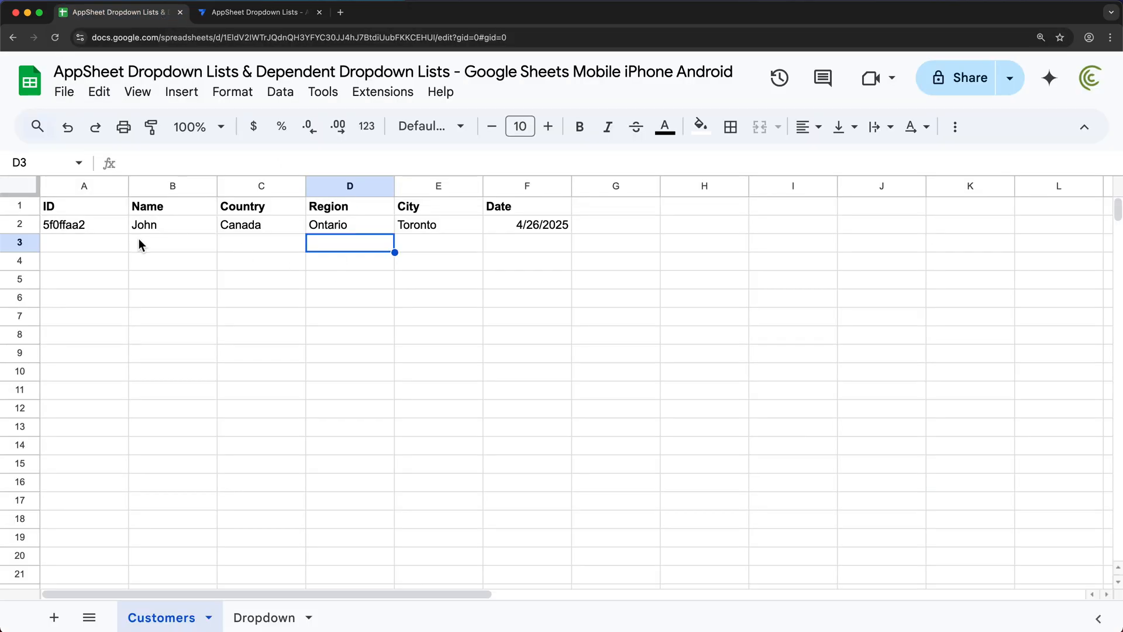
{"action": "left_click", "coordinate": [275, 628]}
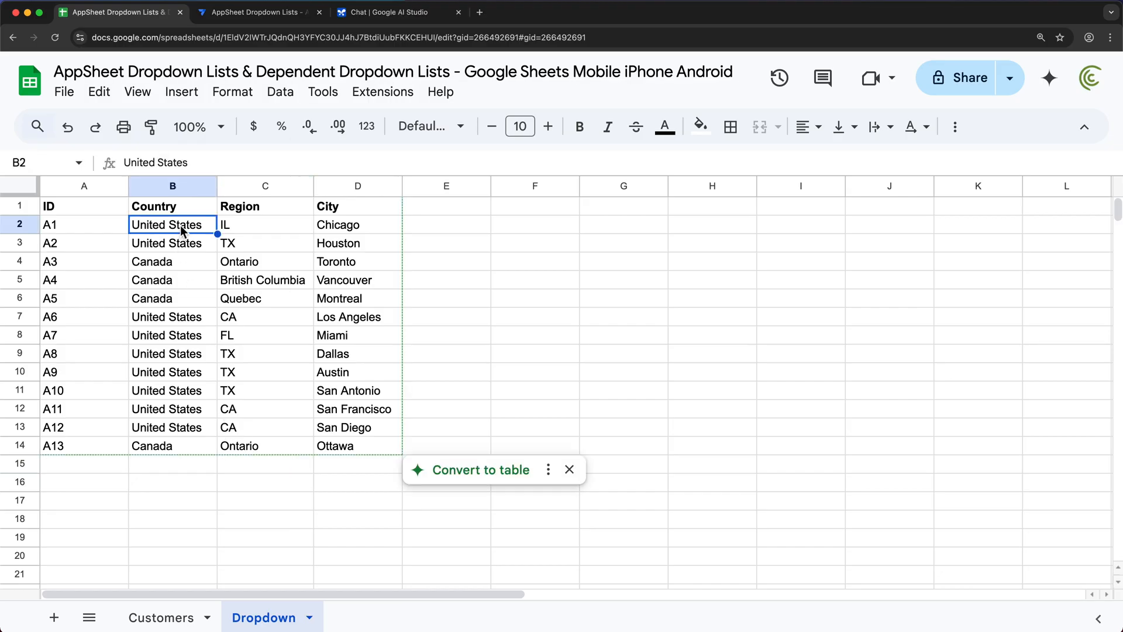
{"action": "left_click", "coordinate": [536, 226]}
{"action": "key", "text": "super+v"}
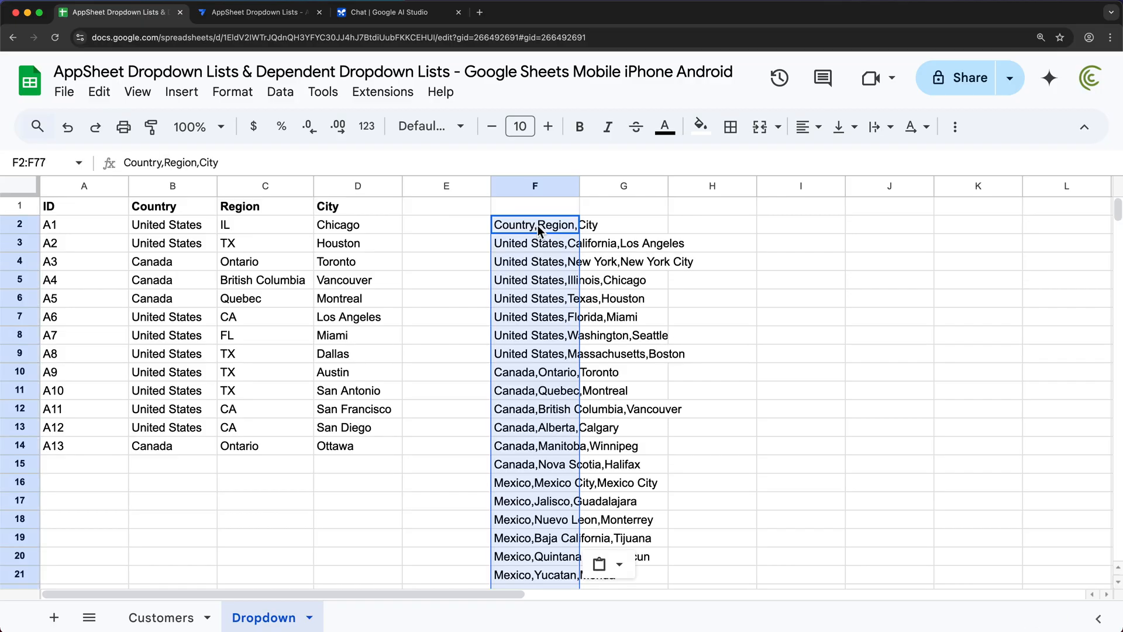
{"action": "left_click", "coordinate": [619, 565]}
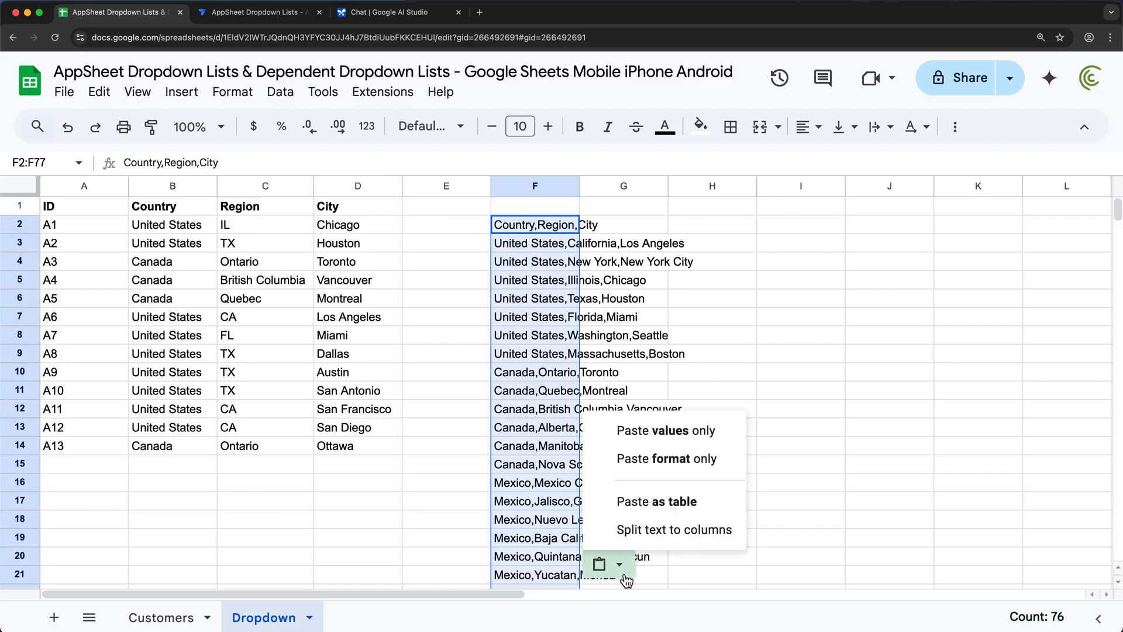
{"action": "left_click", "coordinate": [682, 530]}
Move the split location rows F3:H77, without their header row, to B2 over the existing Country, Region and City entries
{"action": "left_click", "coordinate": [538, 227]}
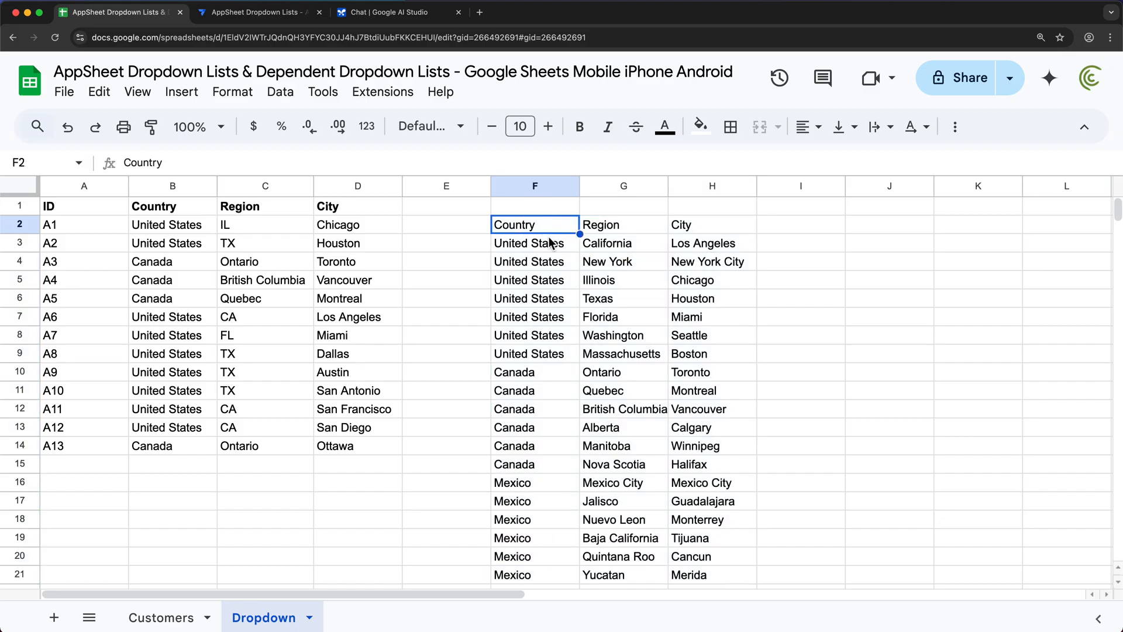
{"action": "left_click", "coordinate": [549, 246]}
{"action": "key", "text": "shift+Right"}
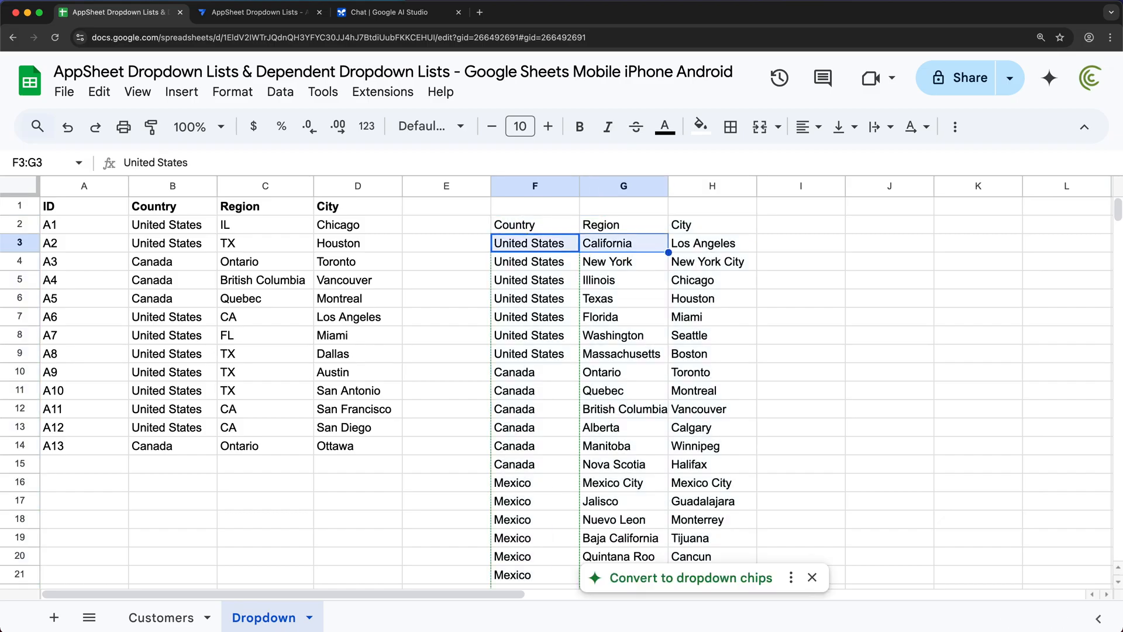
{"action": "key", "text": "shift+Right"}
{"action": "key", "text": "super+shift+Down"}
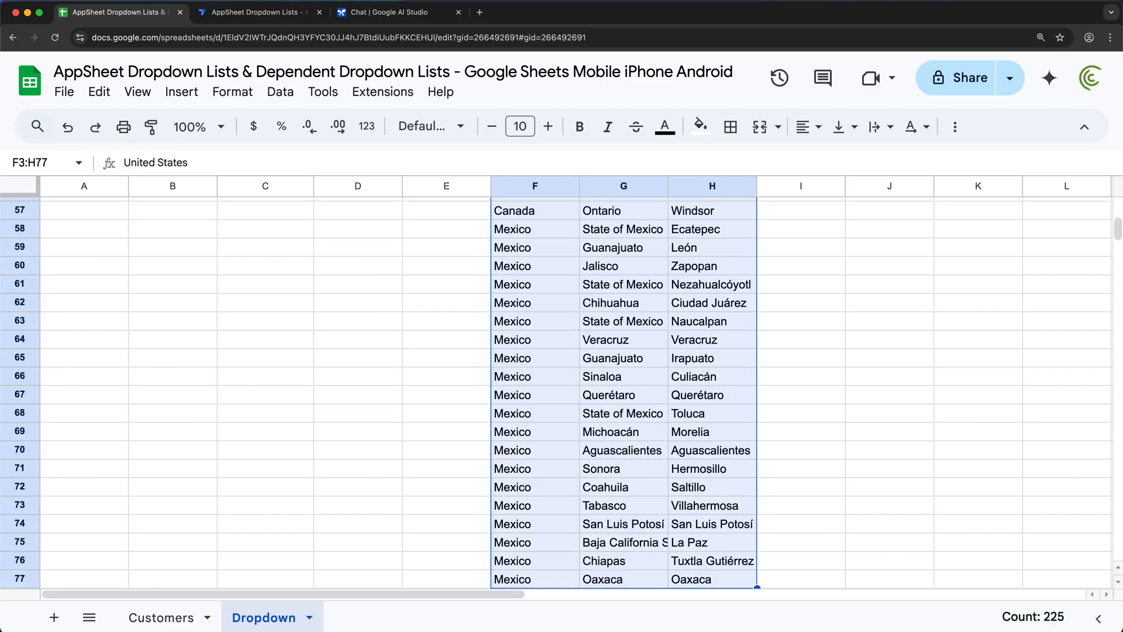
{"action": "key", "text": "super+c"}
{"action": "scroll", "coordinate": [542, 231], "scroll_direction": "up", "scroll_amount": 15}
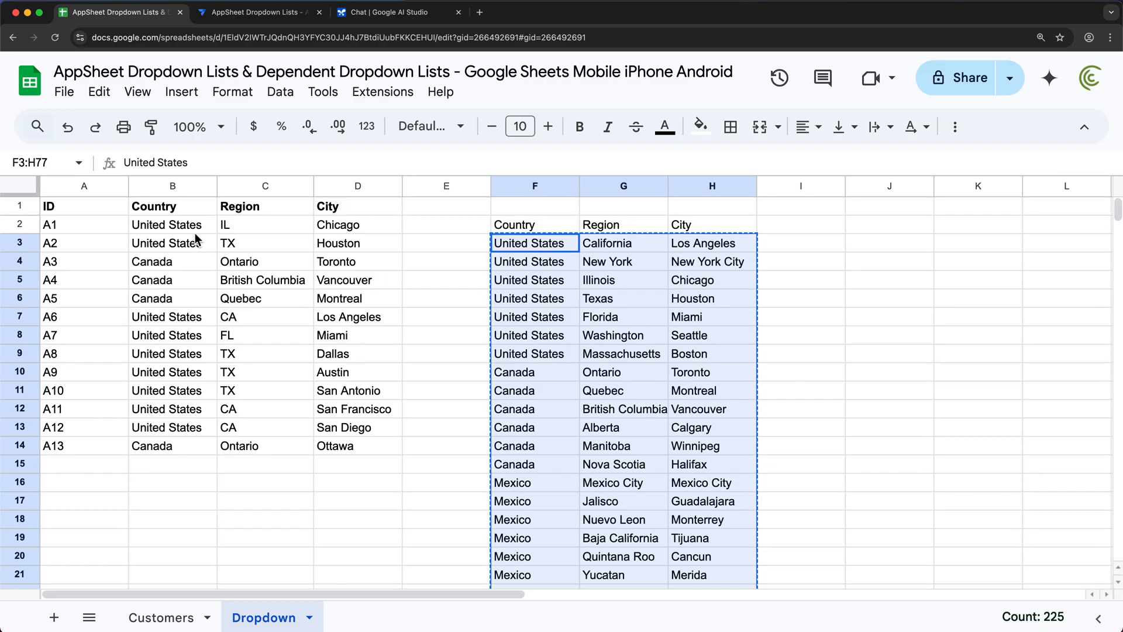
{"action": "left_click", "coordinate": [196, 233]}
{"action": "key", "text": "super+v"}
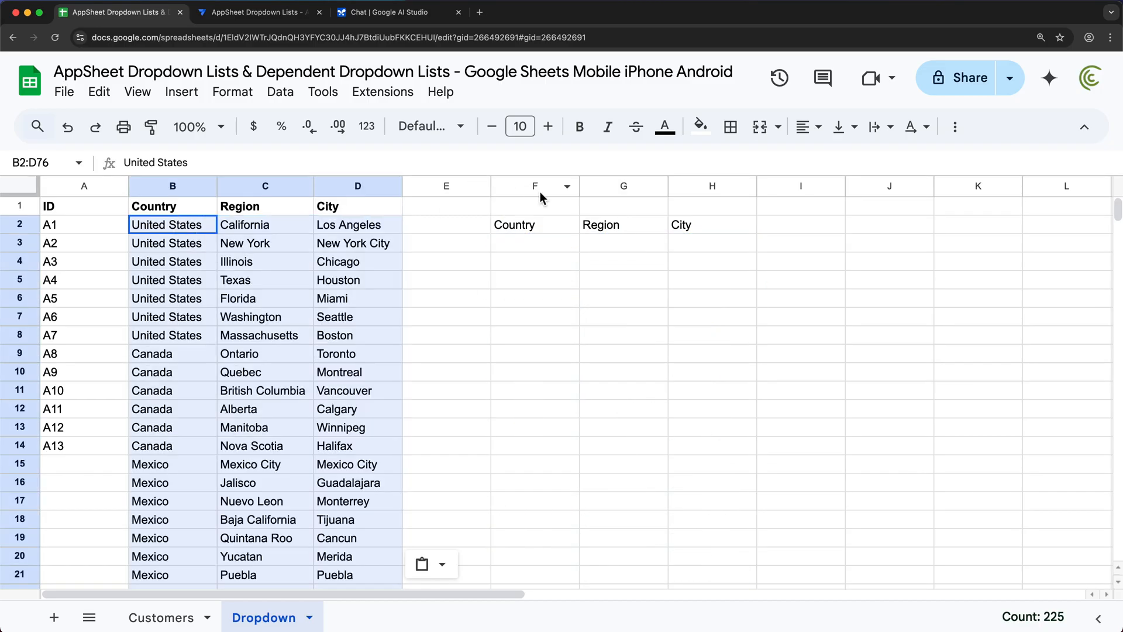
Delete columns F to H, which hold the leftover Country, Region and City headers
{"action": "left_click_drag", "start_coordinate": [539, 186], "coordinate": [715, 188]}
{"action": "right_click", "coordinate": [714, 188]}
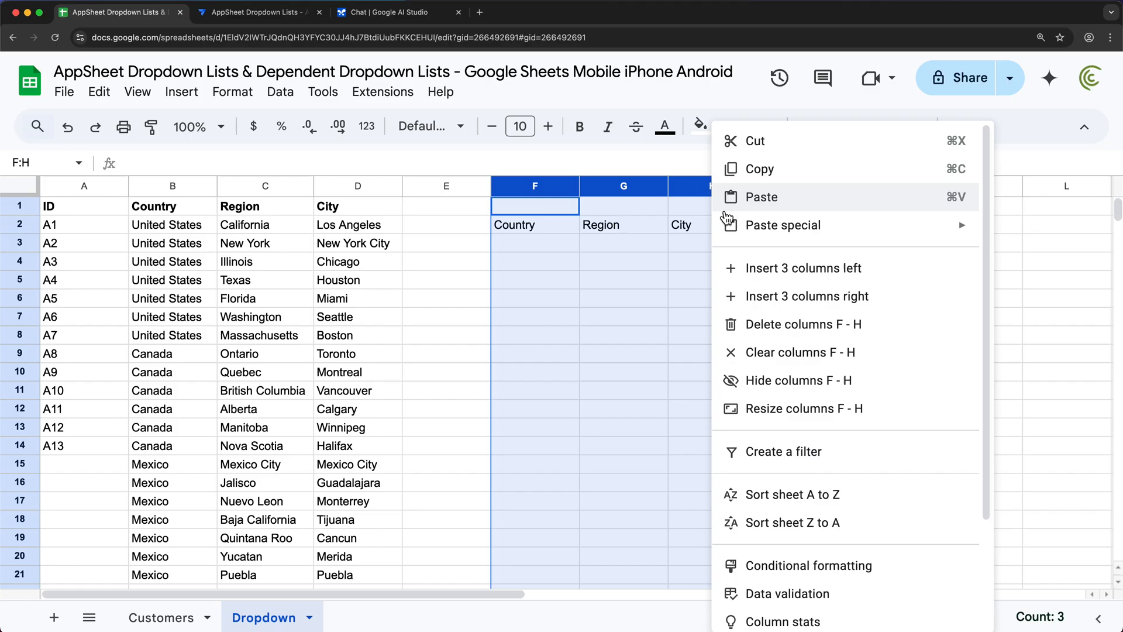
{"action": "left_click", "coordinate": [787, 322]}
{"action": "left_click", "coordinate": [610, 312]}
Extend the ID series in column A from A13 down to row 76 and check the Country entries
{"action": "scroll", "coordinate": [157, 413], "scroll_direction": "down", "scroll_amount": 1}
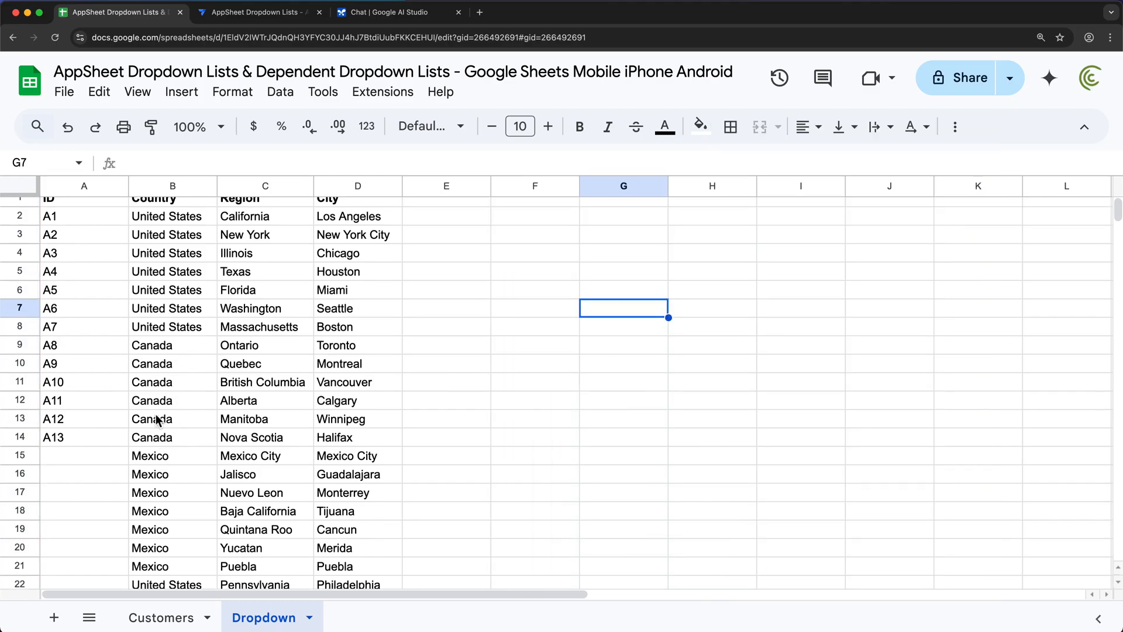
{"action": "left_click", "coordinate": [78, 433]}
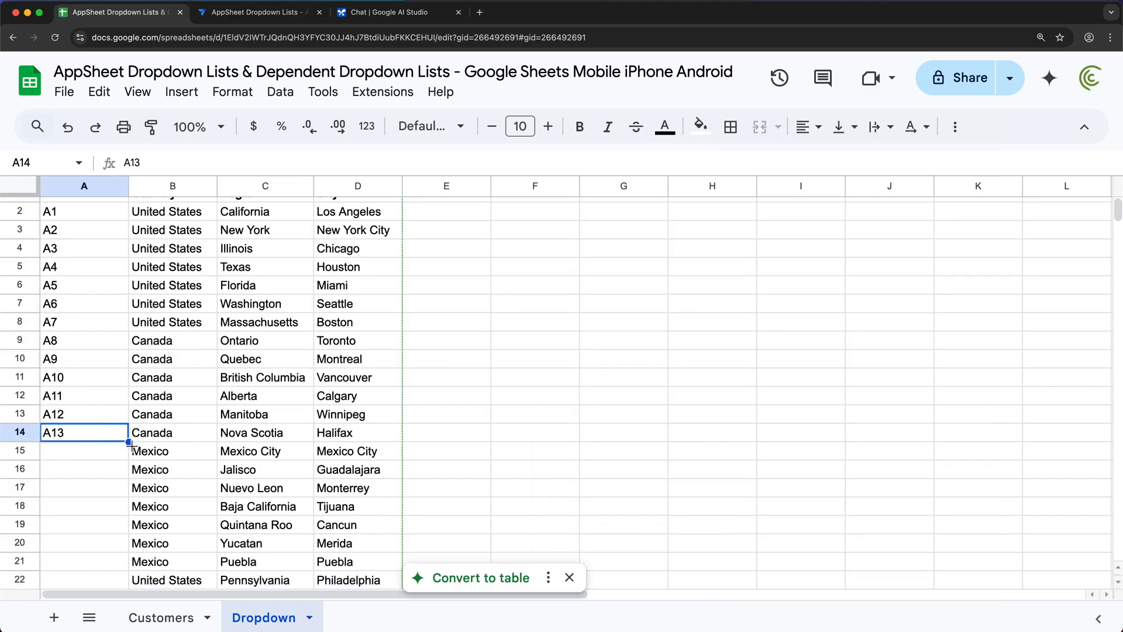
{"action": "left_click_drag", "start_coordinate": [129, 445], "coordinate": [105, 458]}
{"action": "scroll", "coordinate": [208, 348], "scroll_direction": "up", "scroll_amount": 15}
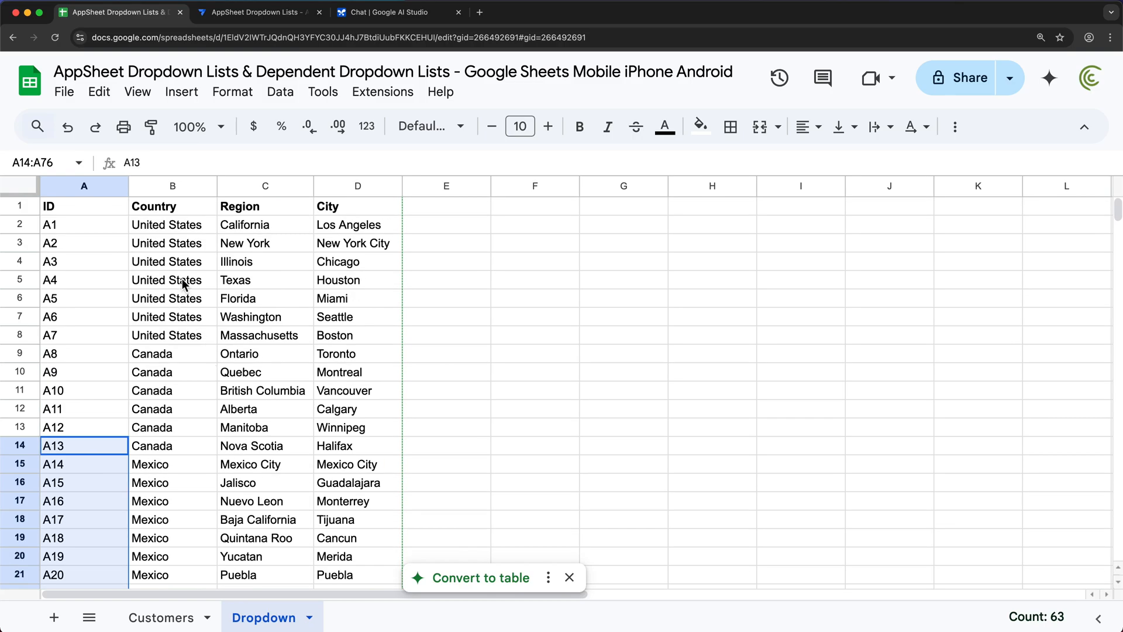
{"action": "left_click", "coordinate": [170, 355]}
{"action": "left_click", "coordinate": [167, 463]}
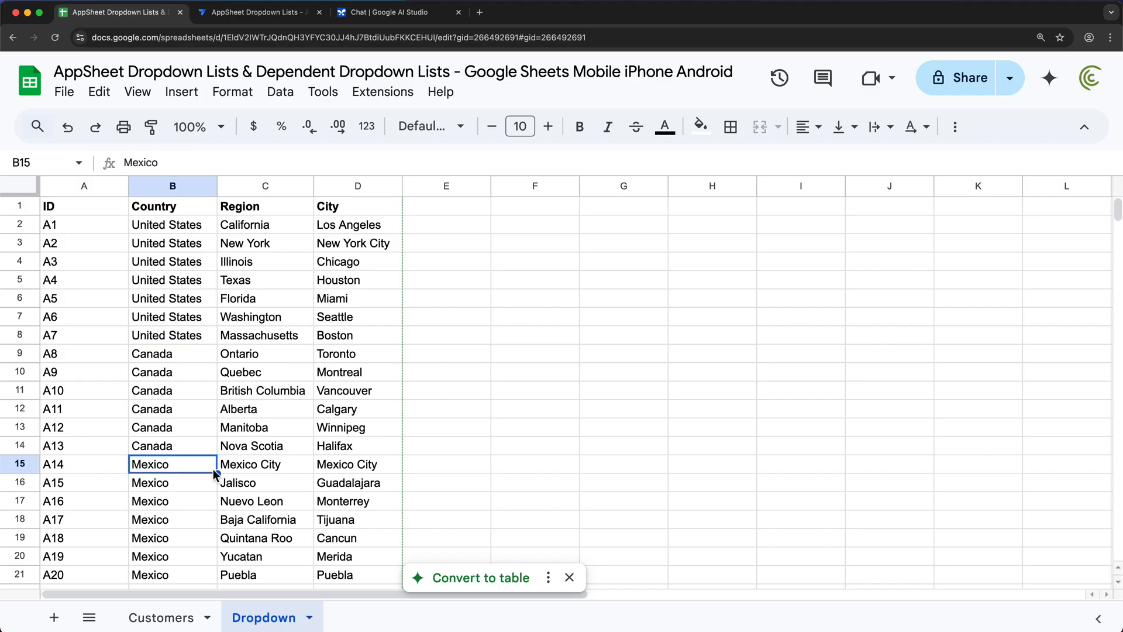
Switch to the mobile app, start a new customer record, enter the customer's name and choose country United States
{"action": "key", "text": "super+Tab"}
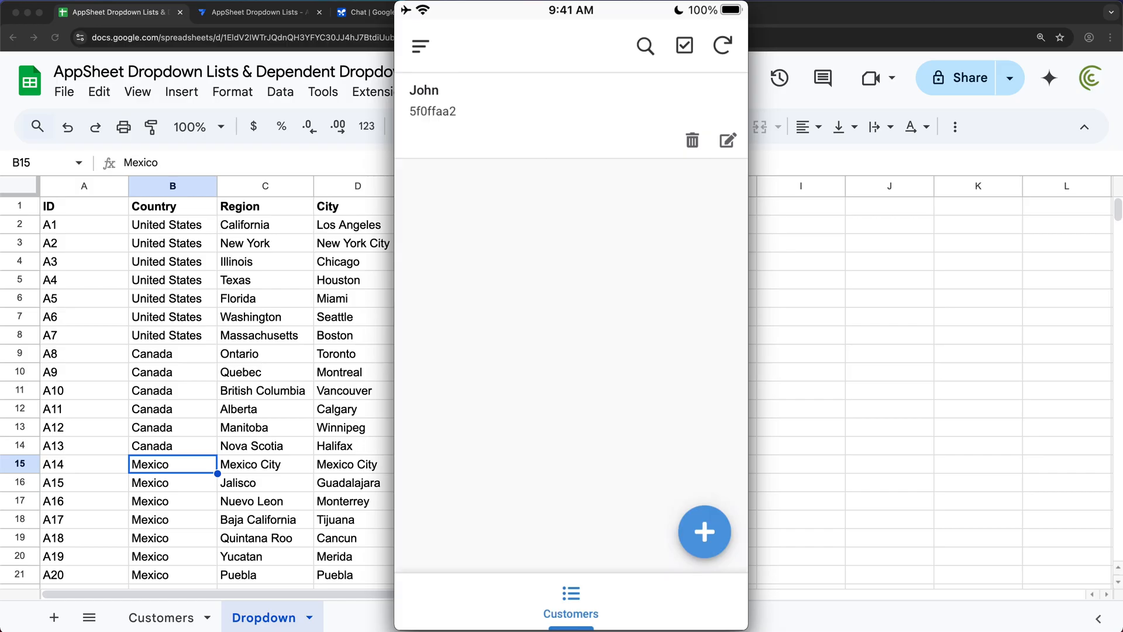
{"action": "scroll", "coordinate": [571, 292], "scroll_direction": "up", "scroll_amount": 5}
{"action": "left_click", "coordinate": [704, 531]}
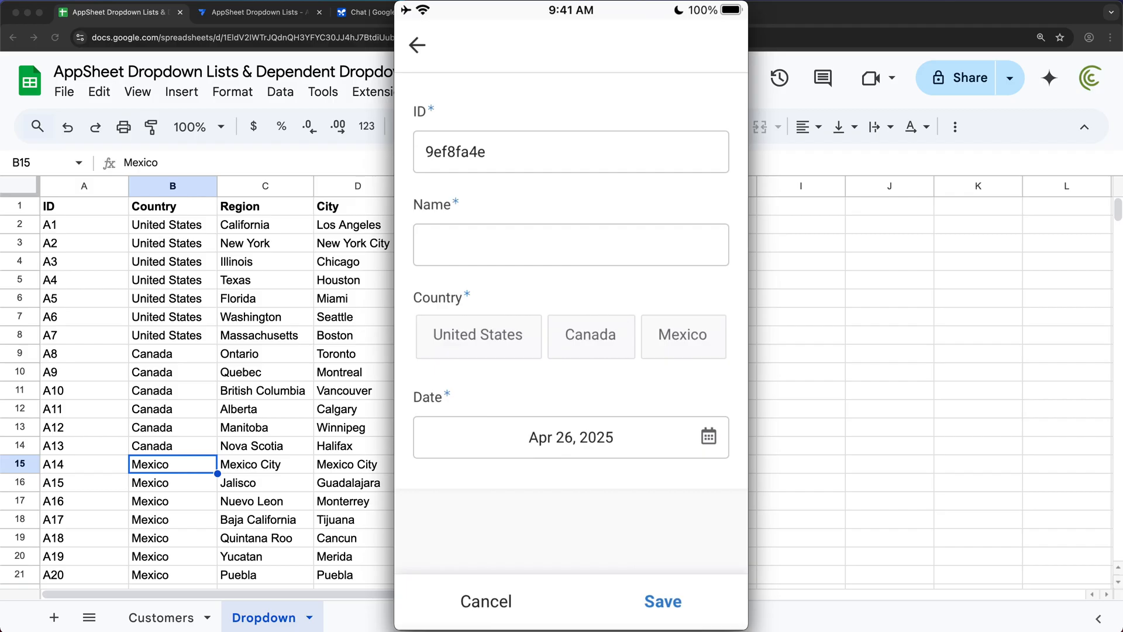
{"action": "left_click", "coordinate": [571, 244]}
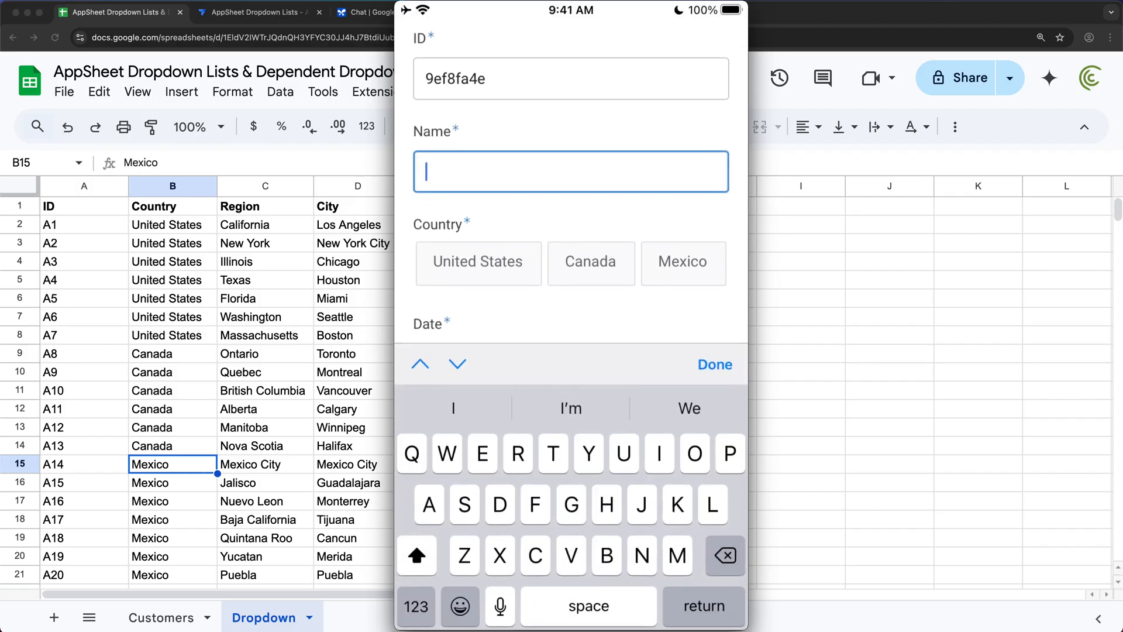
{"action": "type", "text": "Linda"}
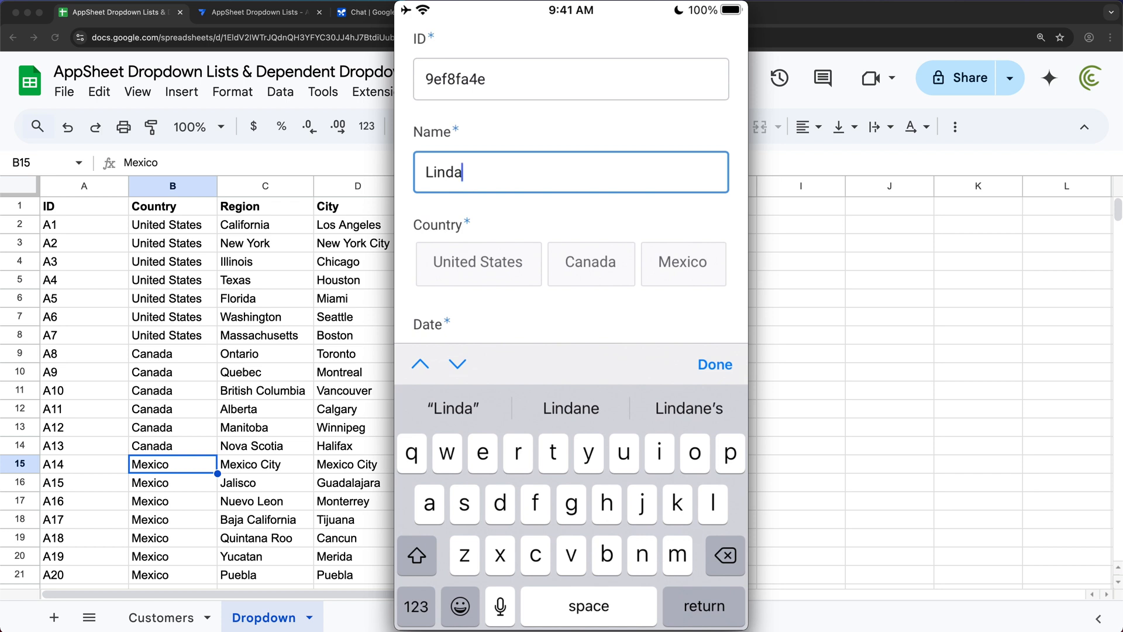
{"action": "left_click", "coordinate": [478, 264]}
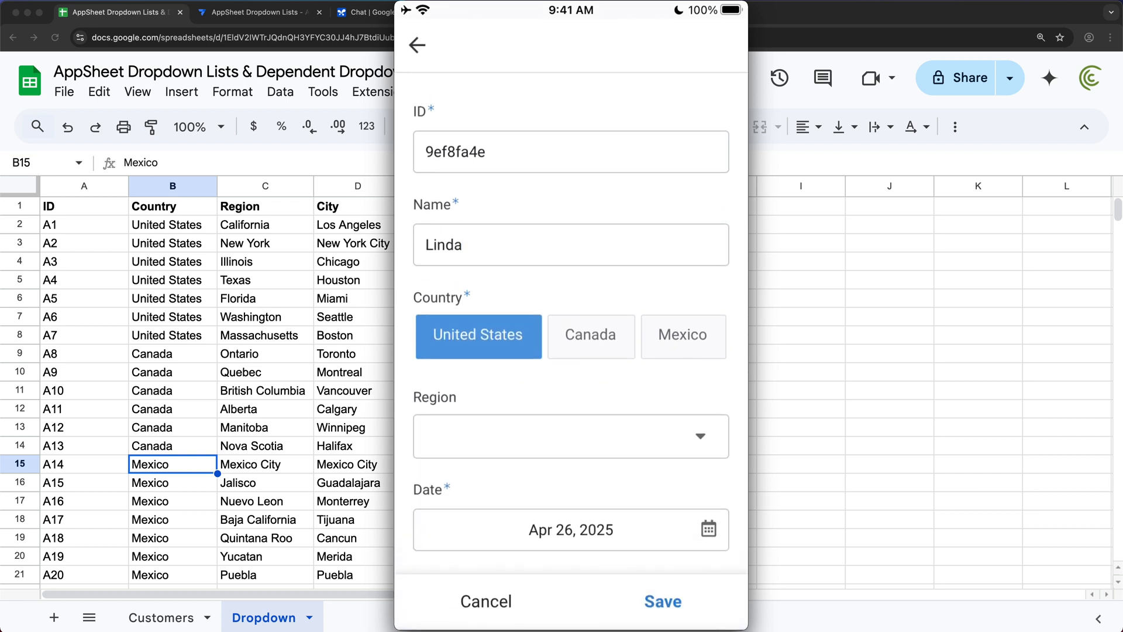
Review the Region options for United States, choose Texas and select Austin from the City options
{"action": "scroll", "coordinate": [571, 374], "scroll_direction": "down", "scroll_amount": 2}
{"action": "left_click", "coordinate": [570, 428]}
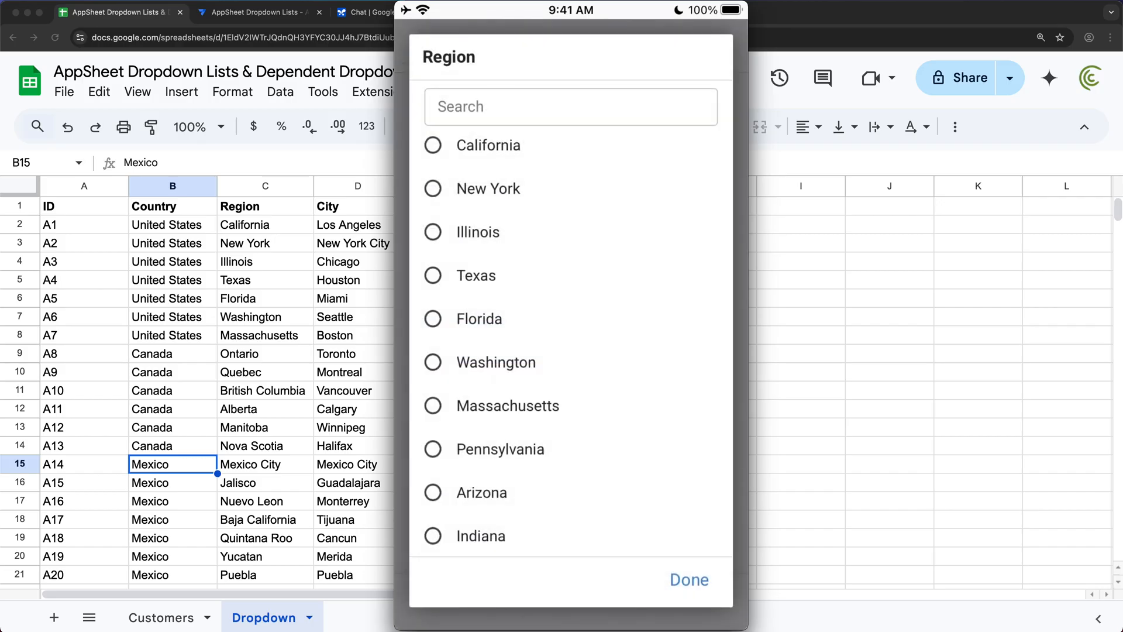
{"action": "scroll", "coordinate": [571, 339], "scroll_direction": "down", "scroll_amount": 8}
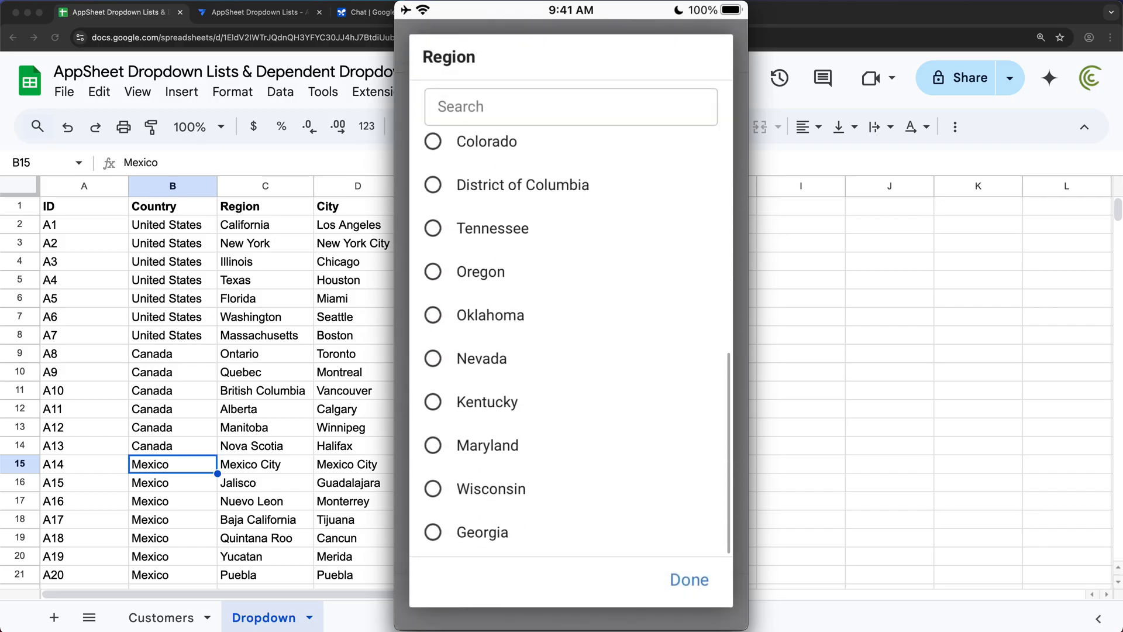
{"action": "scroll", "coordinate": [571, 339], "scroll_direction": "up", "scroll_amount": 8}
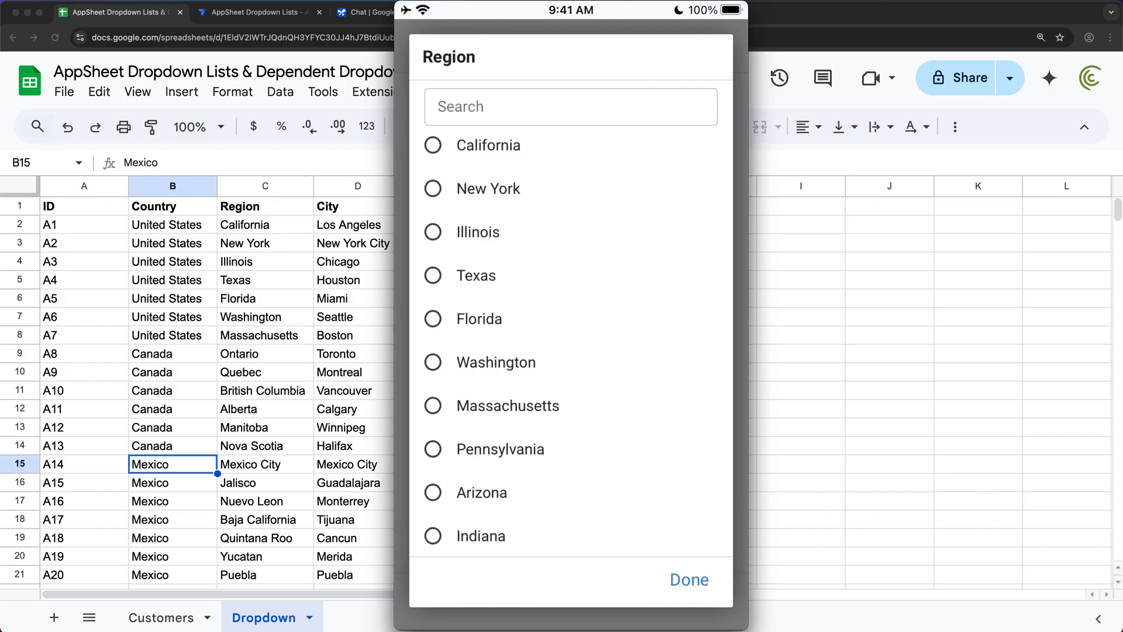
{"action": "left_click", "coordinate": [476, 275]}
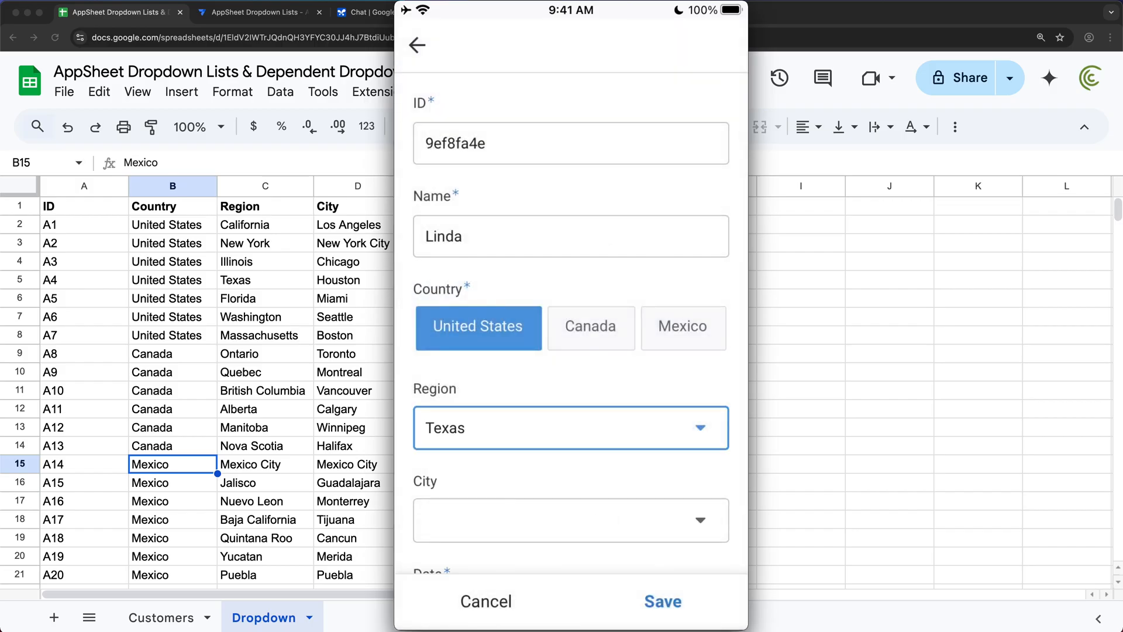
{"action": "scroll", "coordinate": [571, 339], "scroll_direction": "down", "scroll_amount": 3}
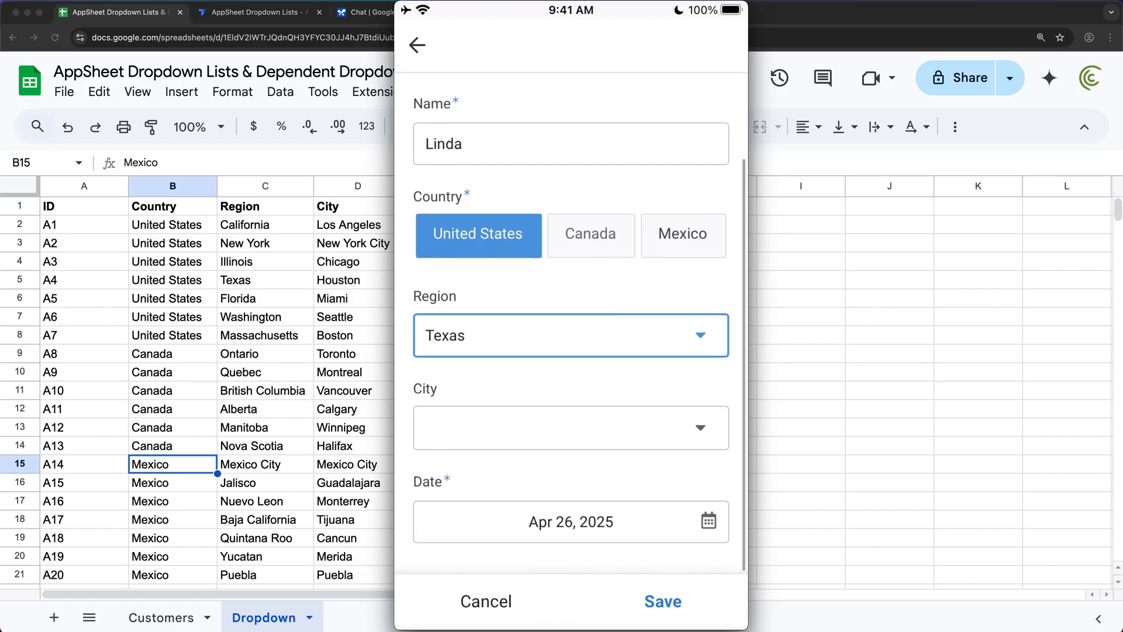
{"action": "left_click", "coordinate": [571, 428]}
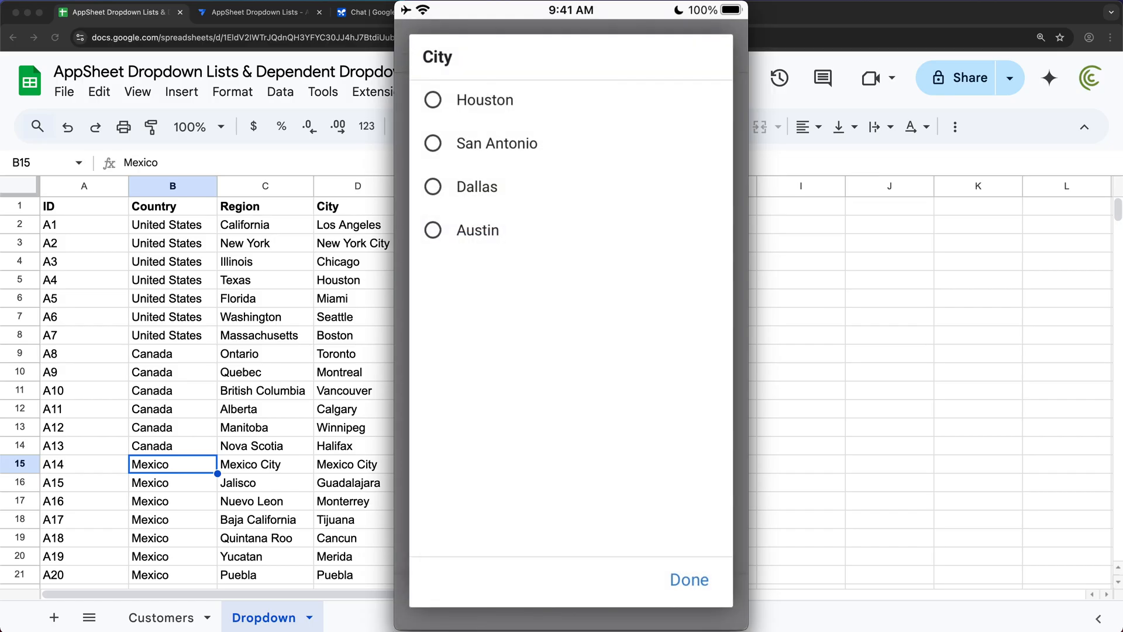
{"action": "left_click", "coordinate": [477, 230]}
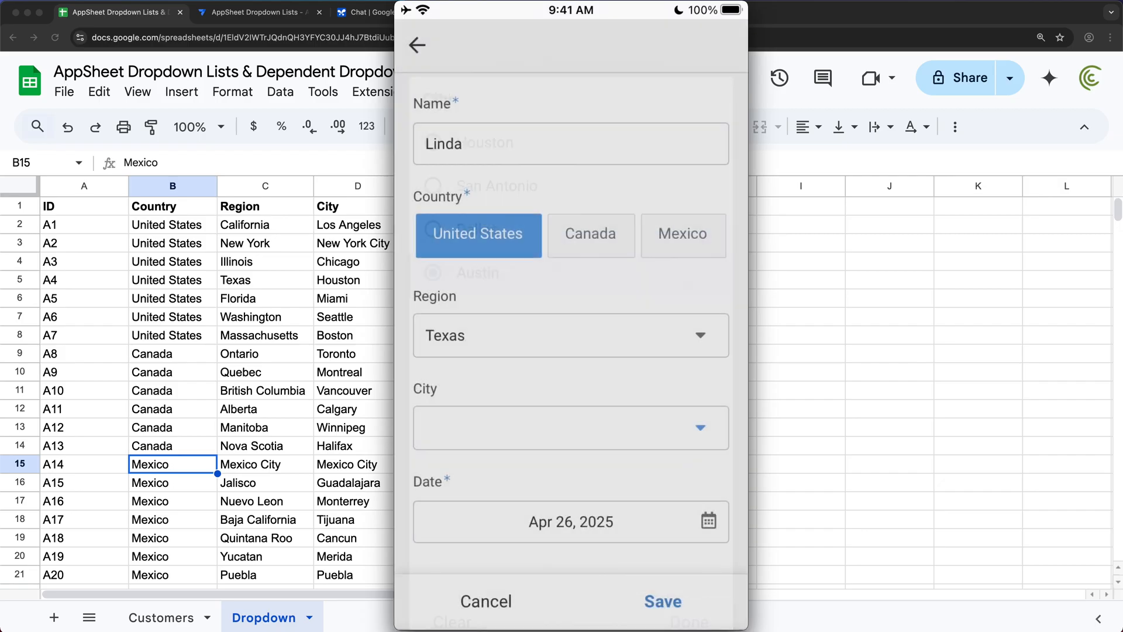
Test the regions New York, Illinois and Florida for United States, checking the City options offered
{"action": "left_click", "coordinate": [571, 335]}
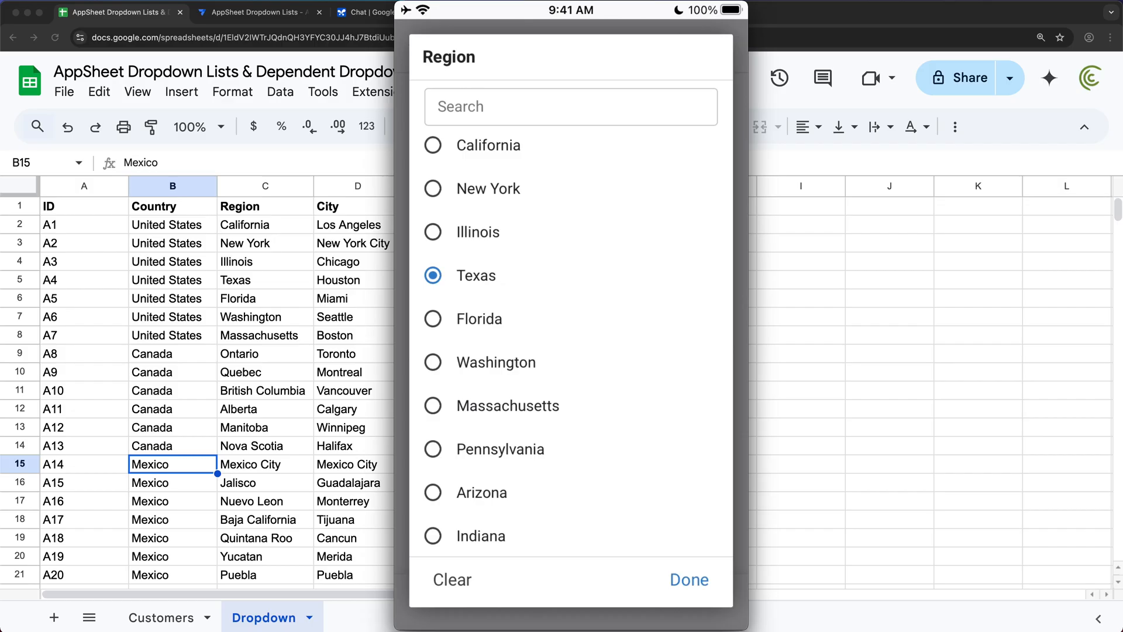
{"action": "left_click", "coordinate": [489, 189]}
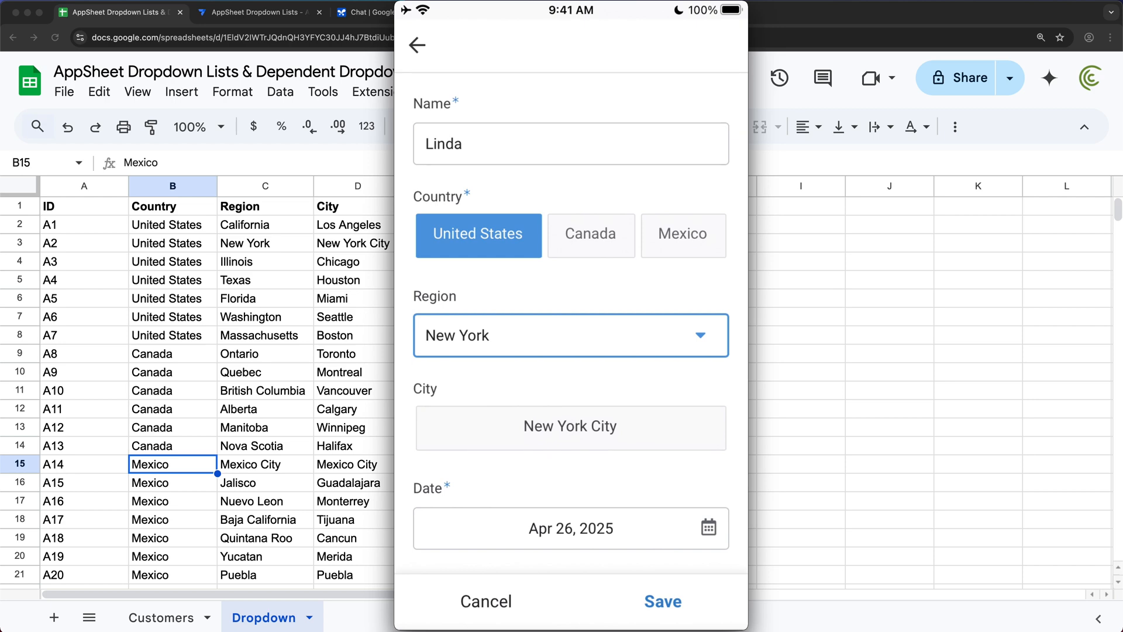
{"action": "left_click", "coordinate": [571, 335]}
{"action": "left_click", "coordinate": [478, 231]}
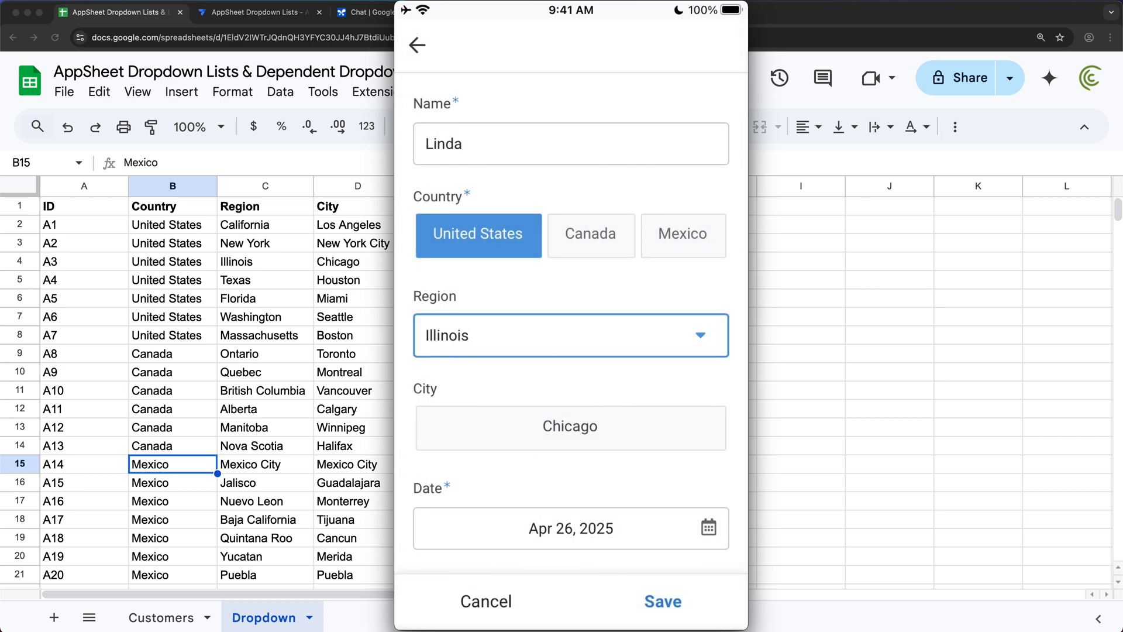
{"action": "left_click", "coordinate": [571, 335]}
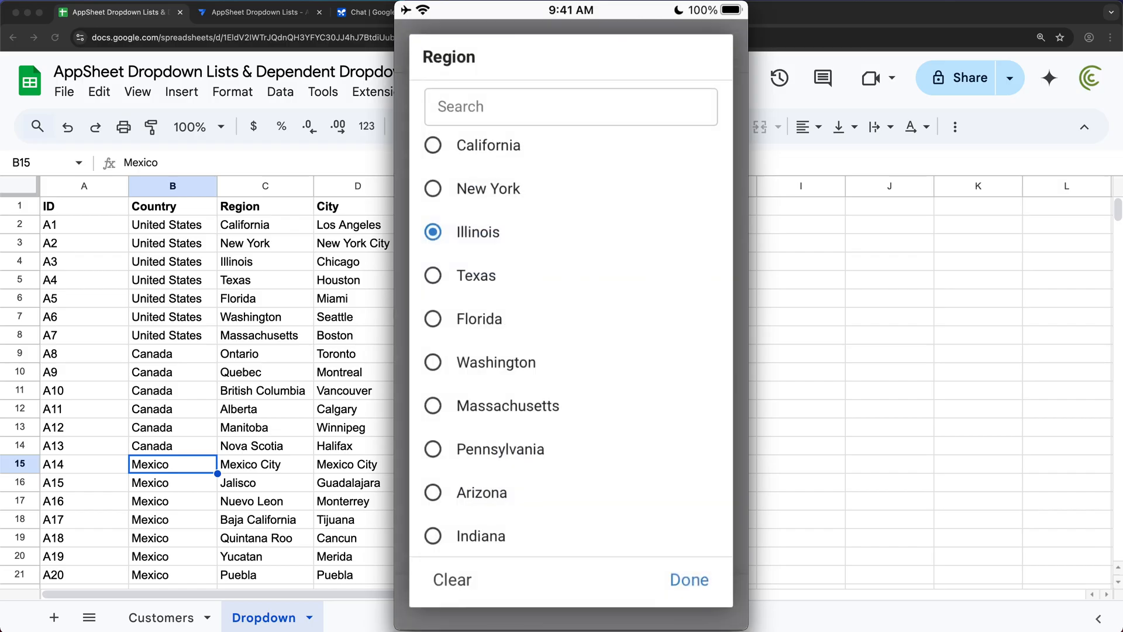
{"action": "left_click", "coordinate": [480, 319]}
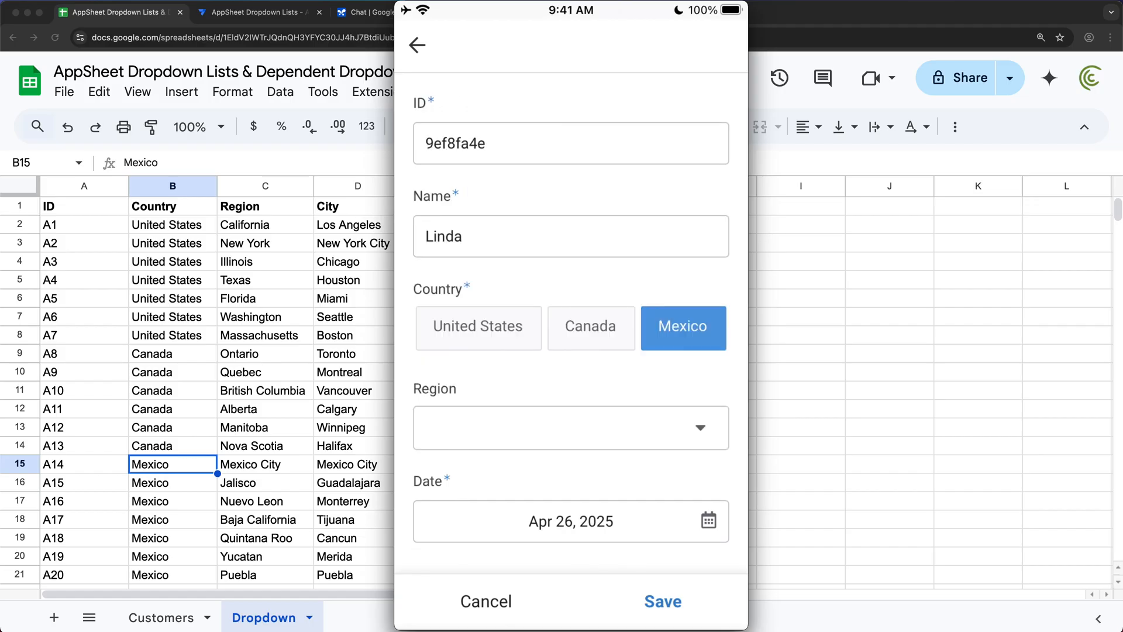
With country Mexico, set the new customer's region to Mexico City and check the City options offered
{"action": "scroll", "coordinate": [571, 327], "scroll_direction": "down", "scroll_amount": 1}
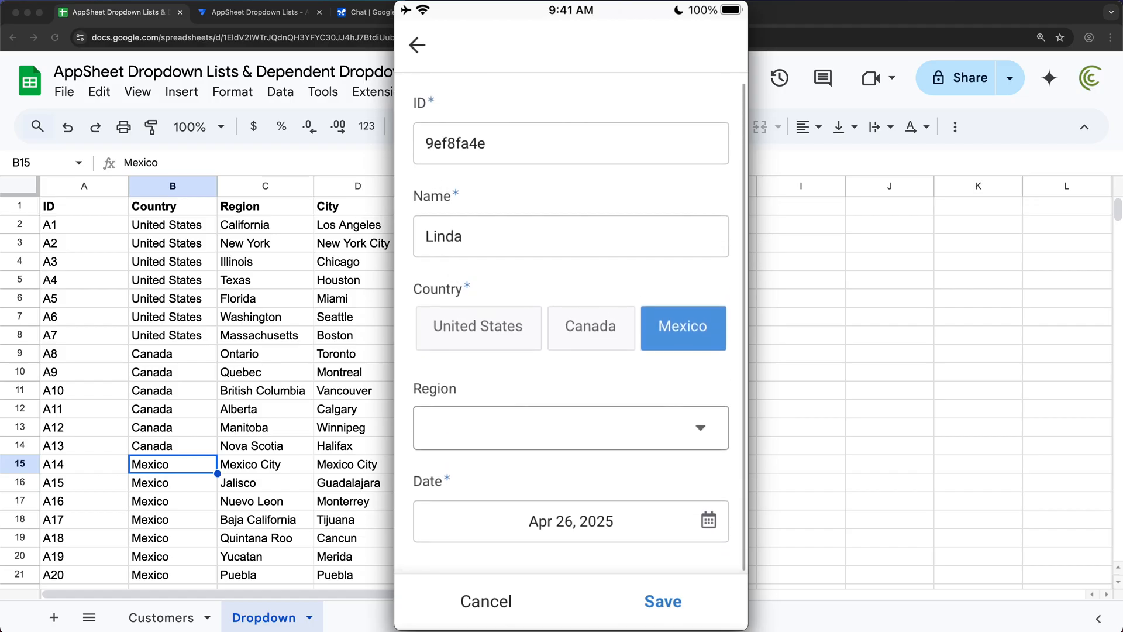
{"action": "left_click", "coordinate": [570, 427]}
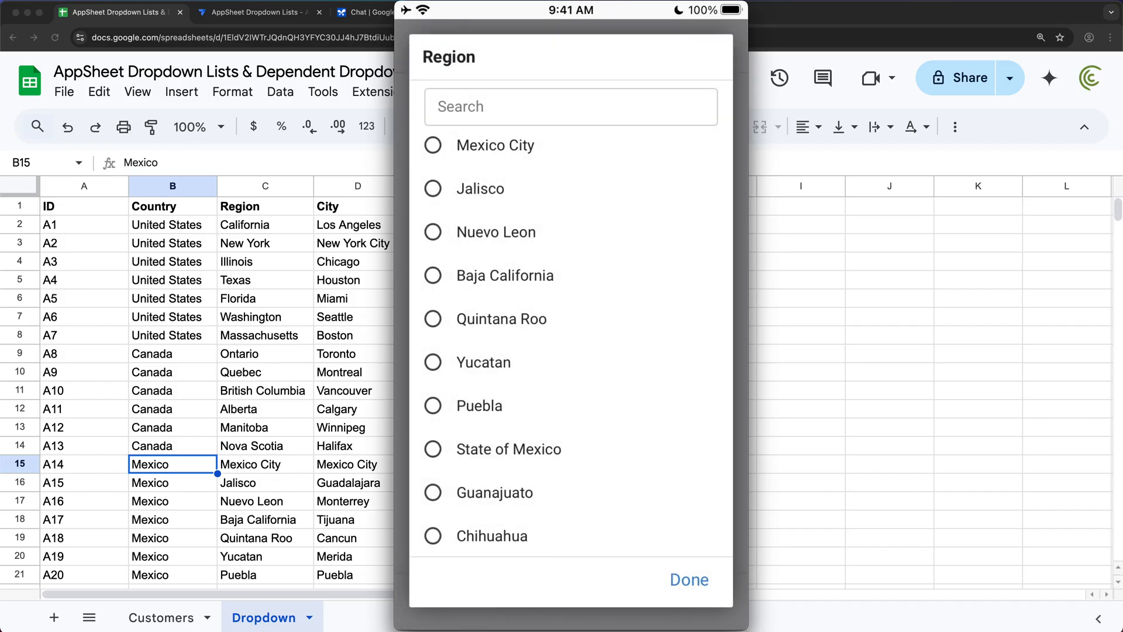
{"action": "left_click", "coordinate": [496, 145]}
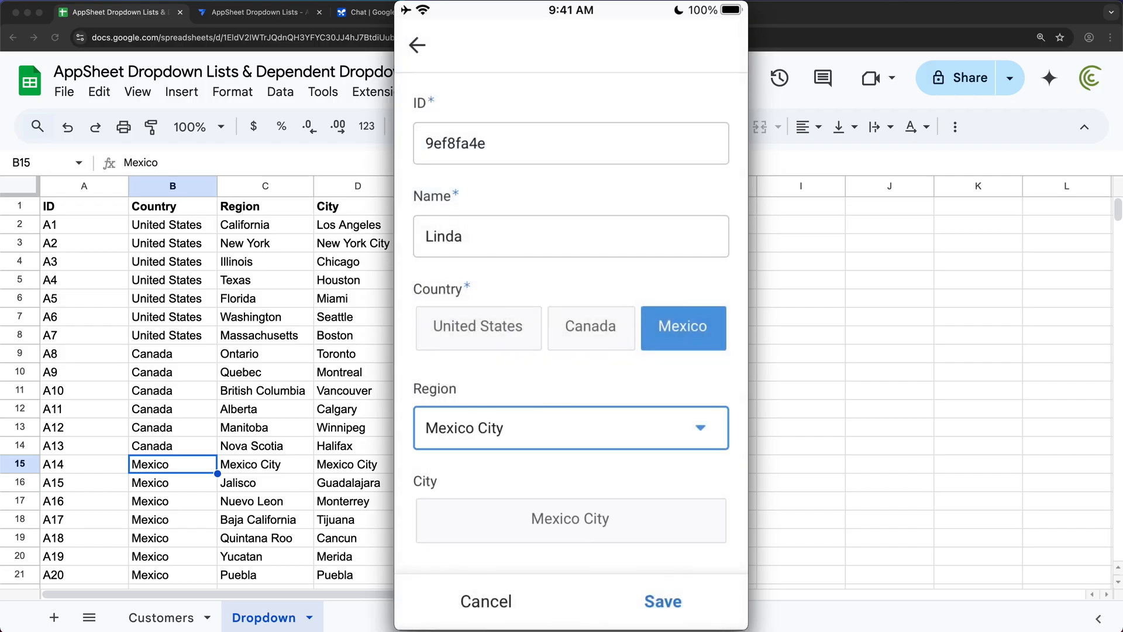
{"action": "scroll", "coordinate": [571, 323], "scroll_direction": "down", "scroll_amount": 2}
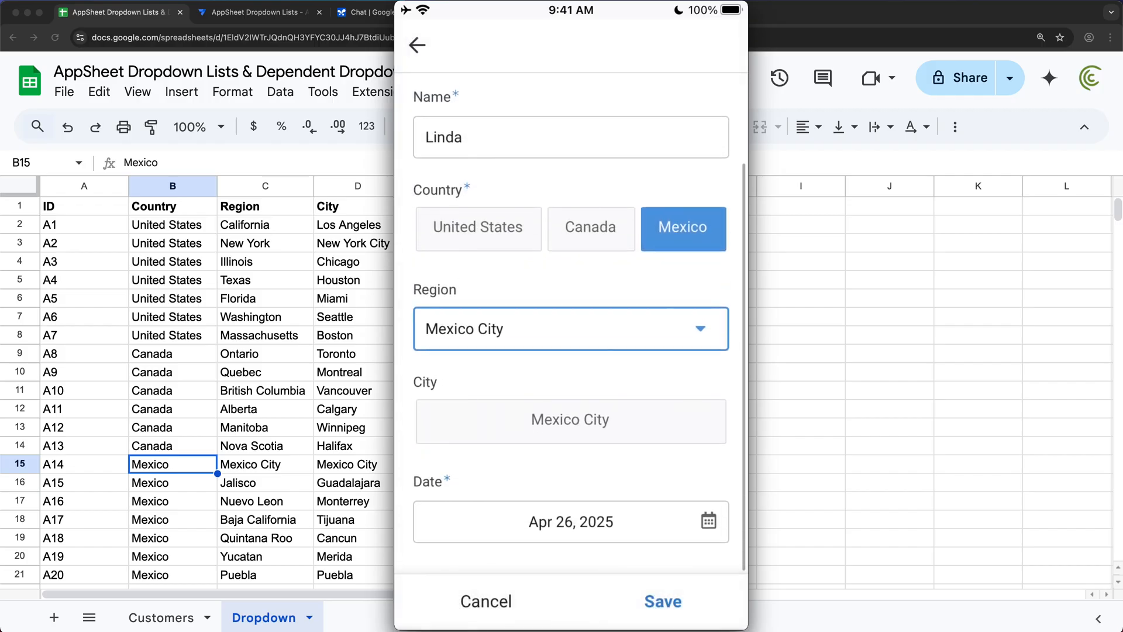
Set the new customer's country to Canada, region to Quebec and city to Montreal, and save the record
{"action": "left_click", "coordinate": [591, 228]}
{"action": "left_click", "coordinate": [571, 428]}
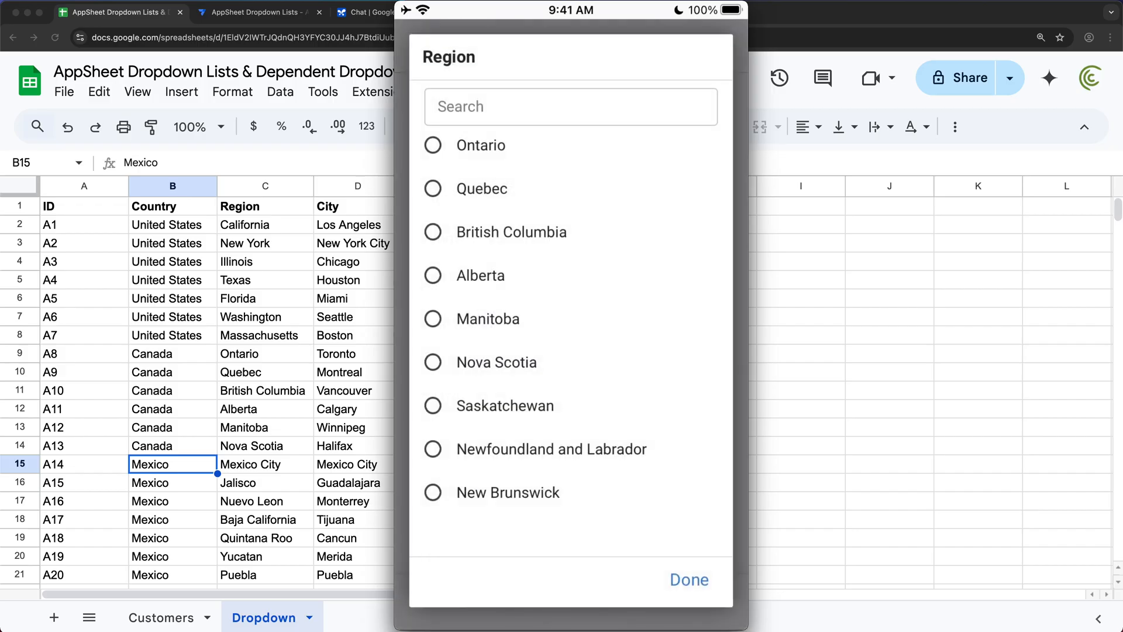
{"action": "left_click", "coordinate": [482, 188]}
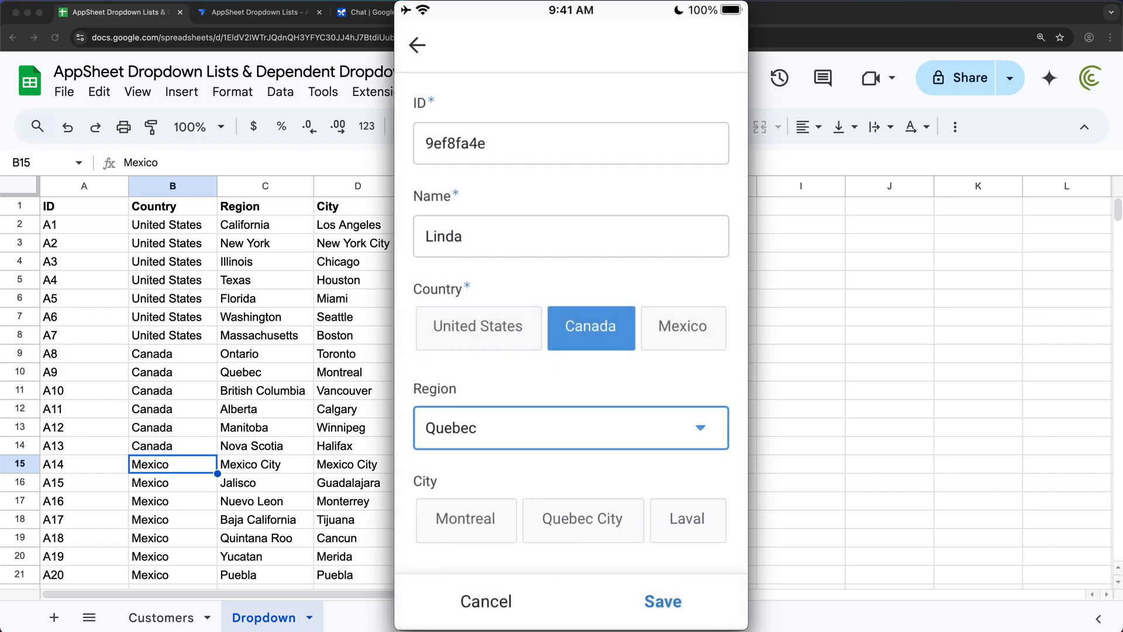
{"action": "scroll", "coordinate": [571, 323], "scroll_direction": "down", "scroll_amount": 2}
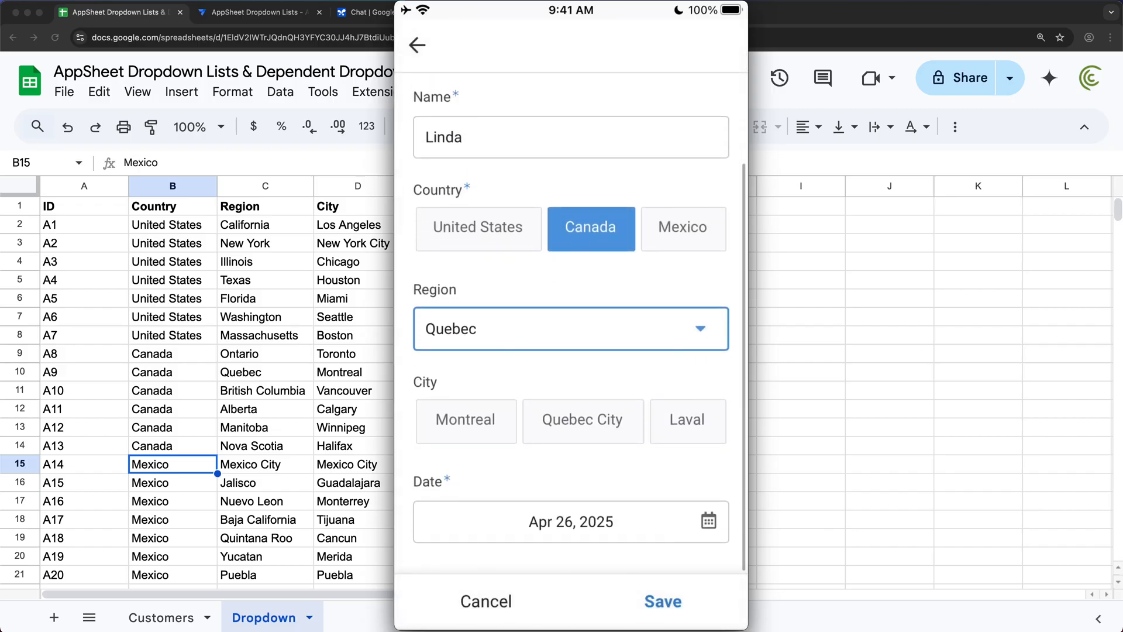
{"action": "left_click", "coordinate": [465, 420]}
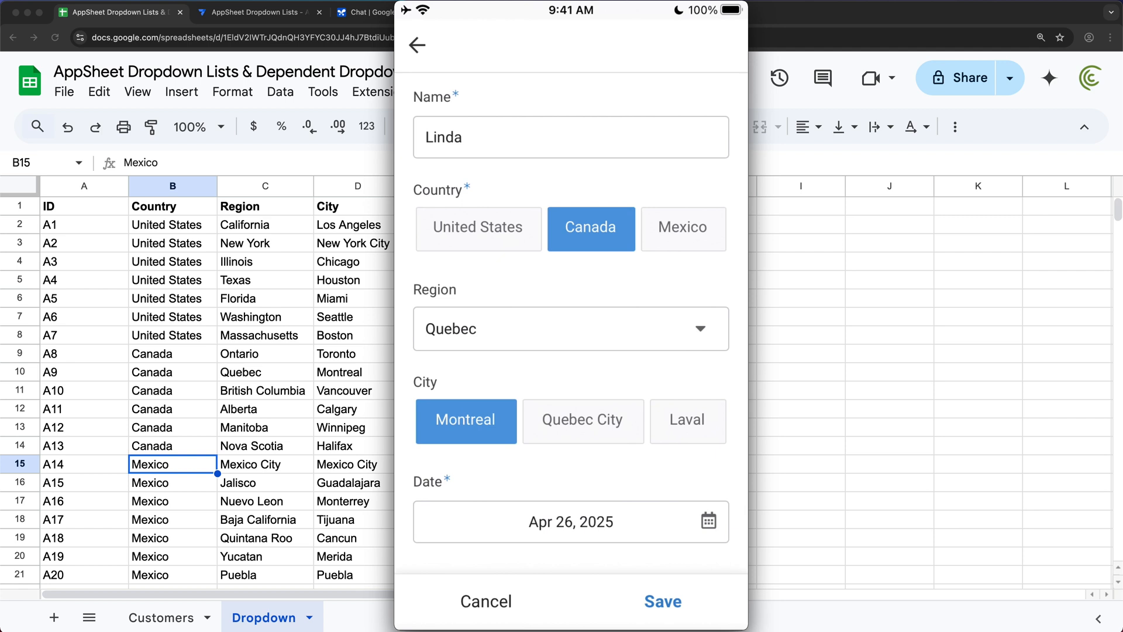
{"action": "left_click", "coordinate": [663, 601]}
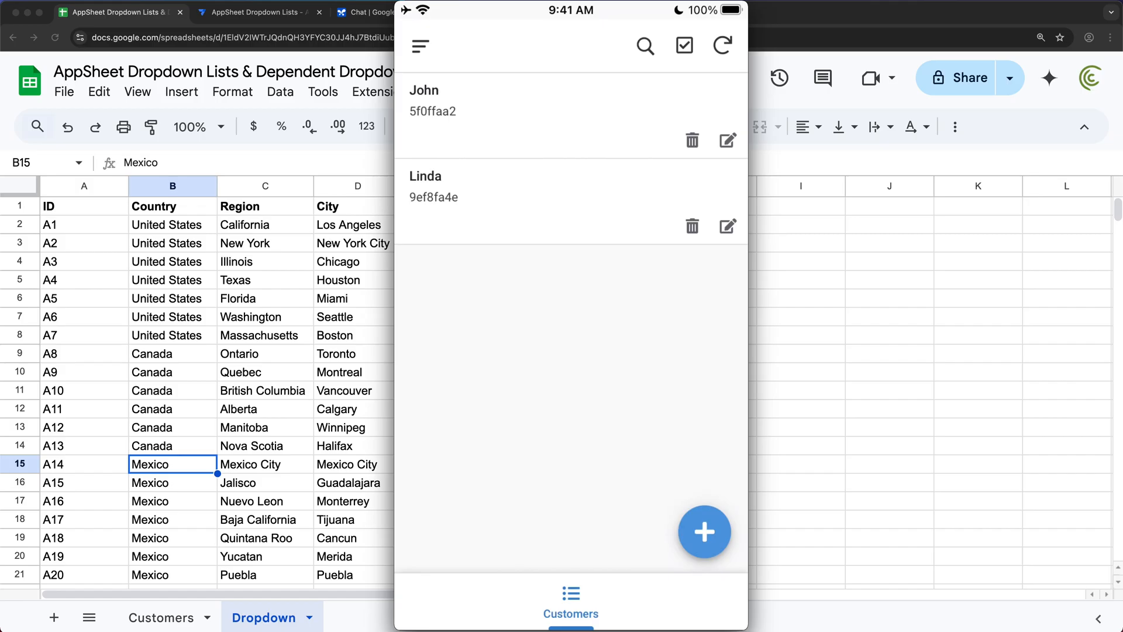
Switch to the Google Sheets spreadsheet and check the saved customer row in the Customers sheet against the Dropdown sheet's location list
{"action": "left_click", "coordinate": [162, 617]}
{"action": "left_click", "coordinate": [468, 297]}
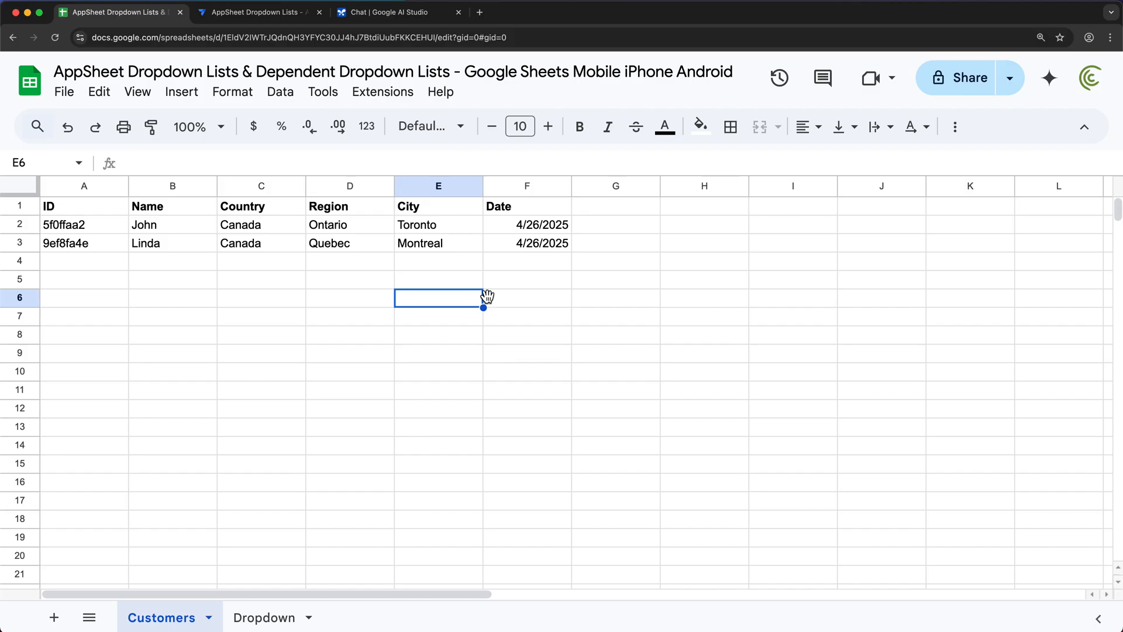
{"action": "left_click", "coordinate": [288, 616]}
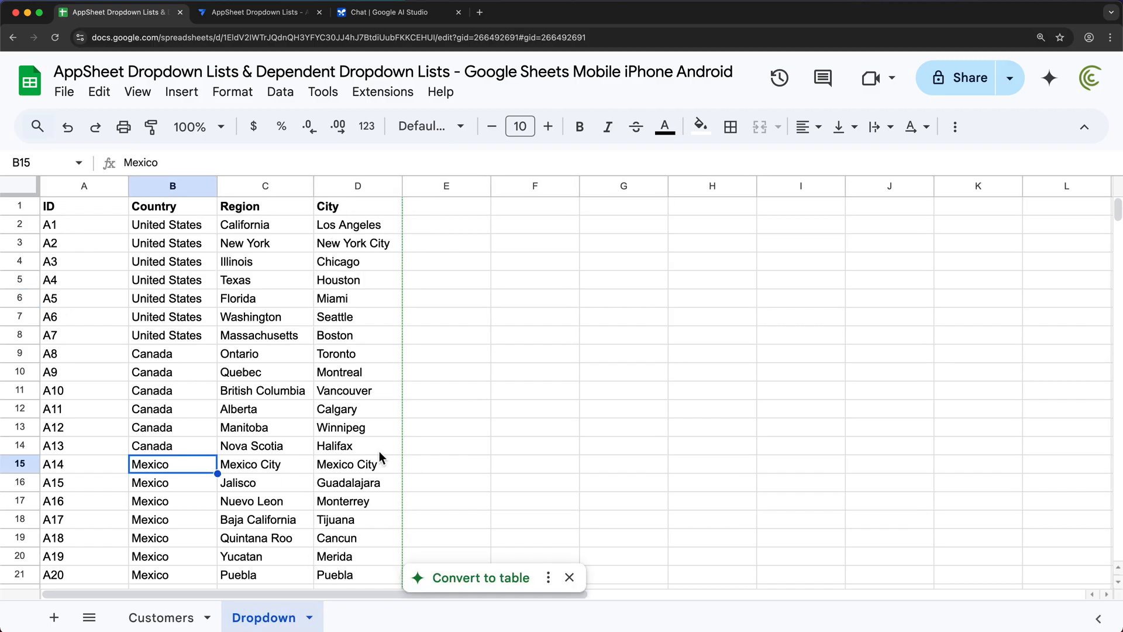
{"action": "left_click", "coordinate": [151, 620]}
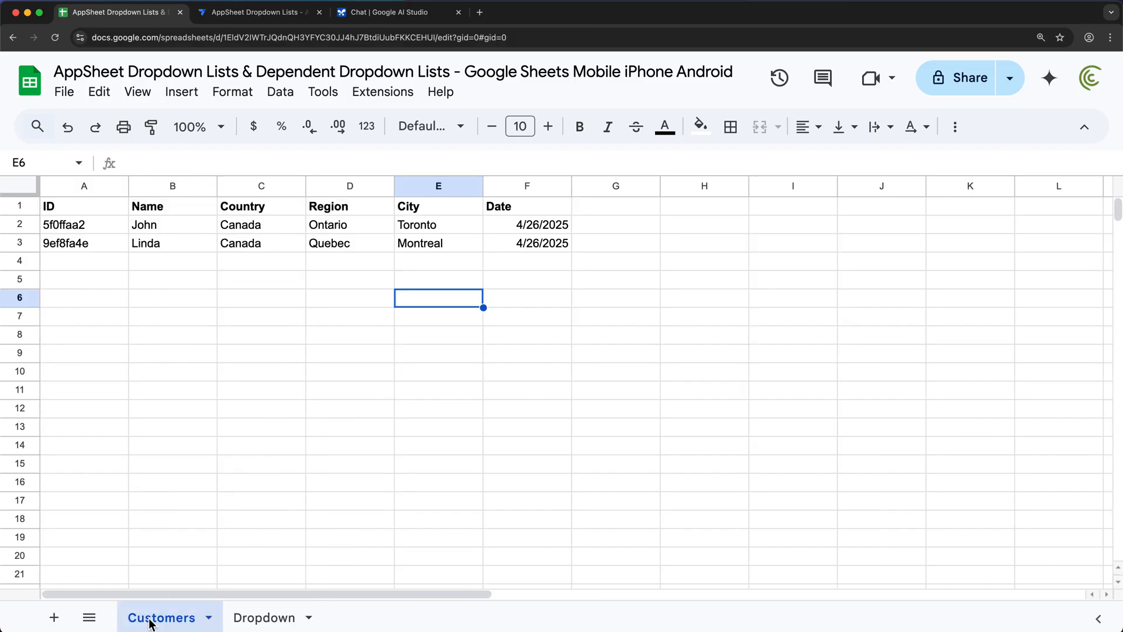